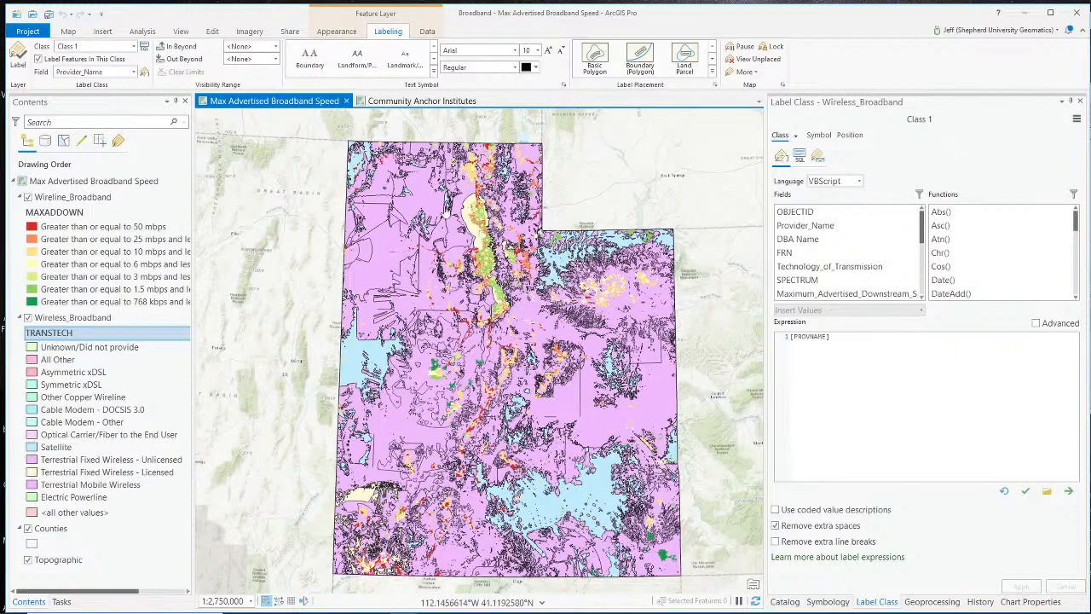
Close the Label Class settings for Wireless_Broadband and enlarge the map area by narrowing the Catalog pane.
scroll(503, 314, down, 5)
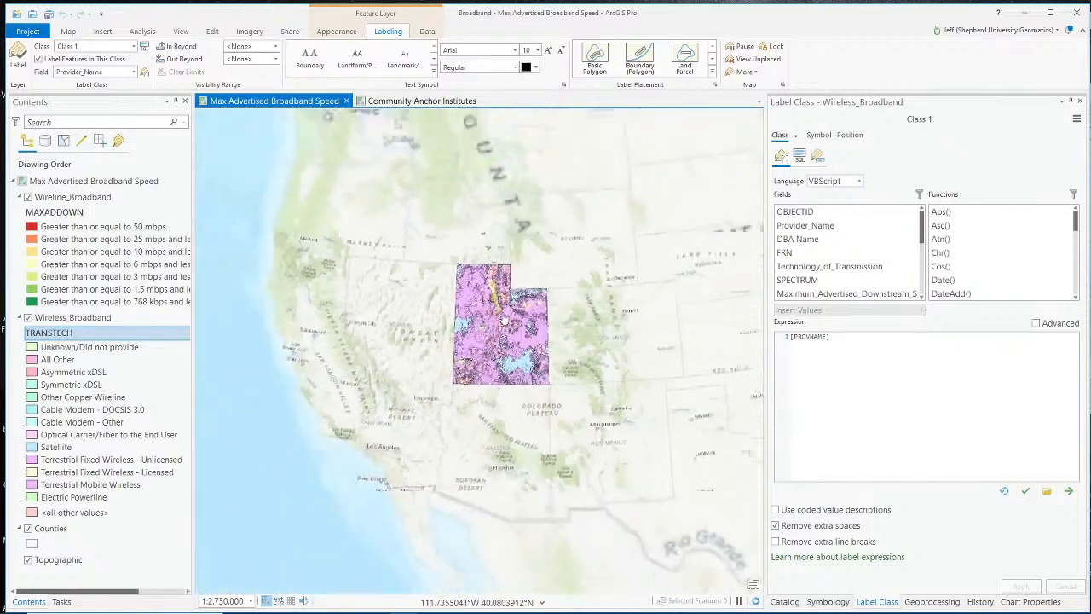
scroll(507, 320, up, 5)
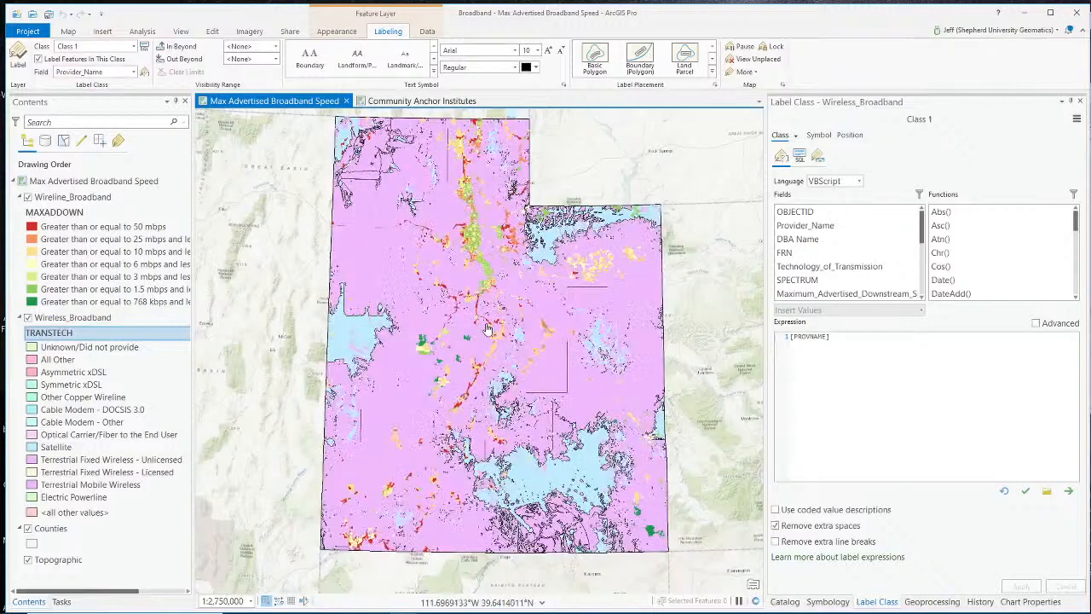
drag(509, 273, 504, 290)
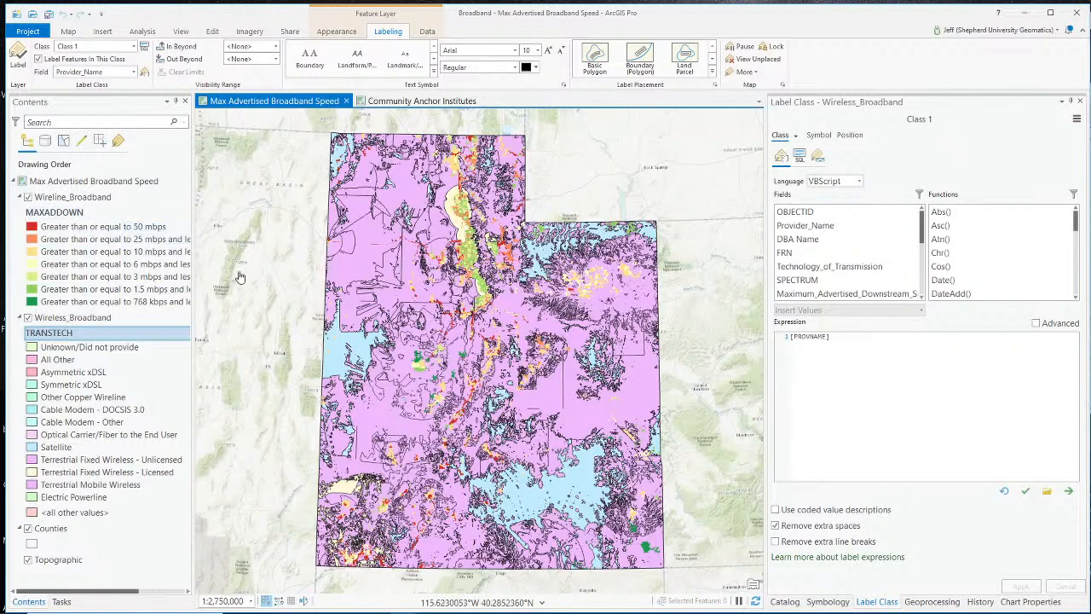
click(1081, 101)
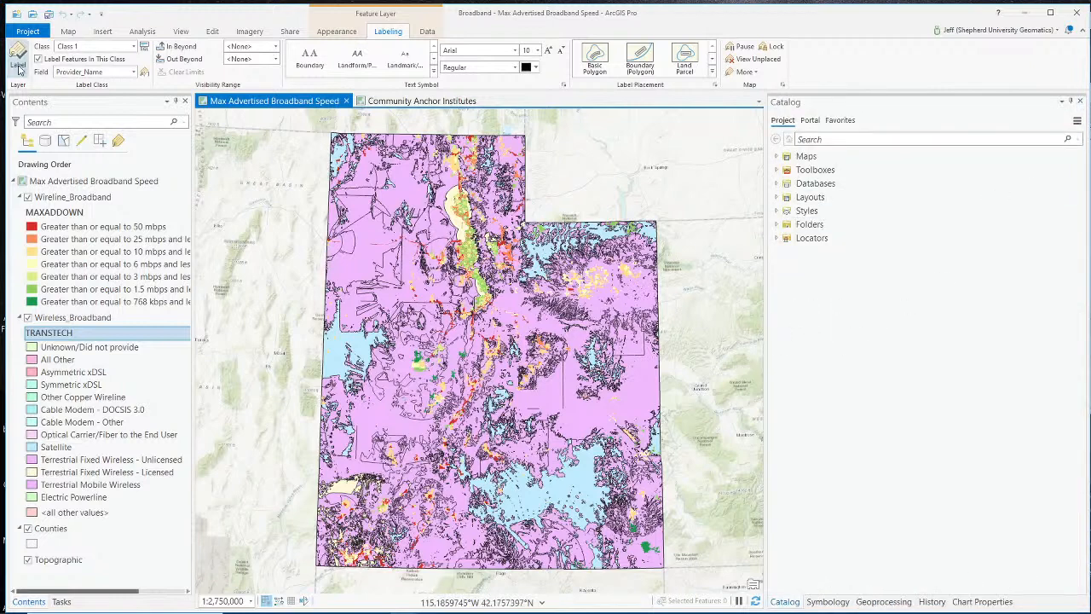
click(132, 46)
click(132, 47)
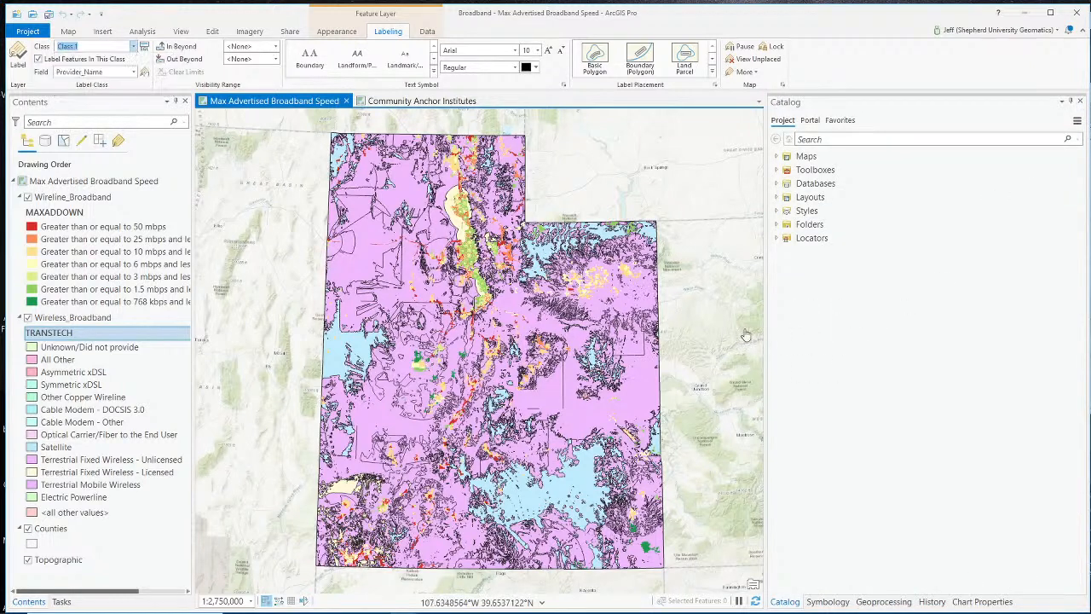
drag(767, 317, 889, 320)
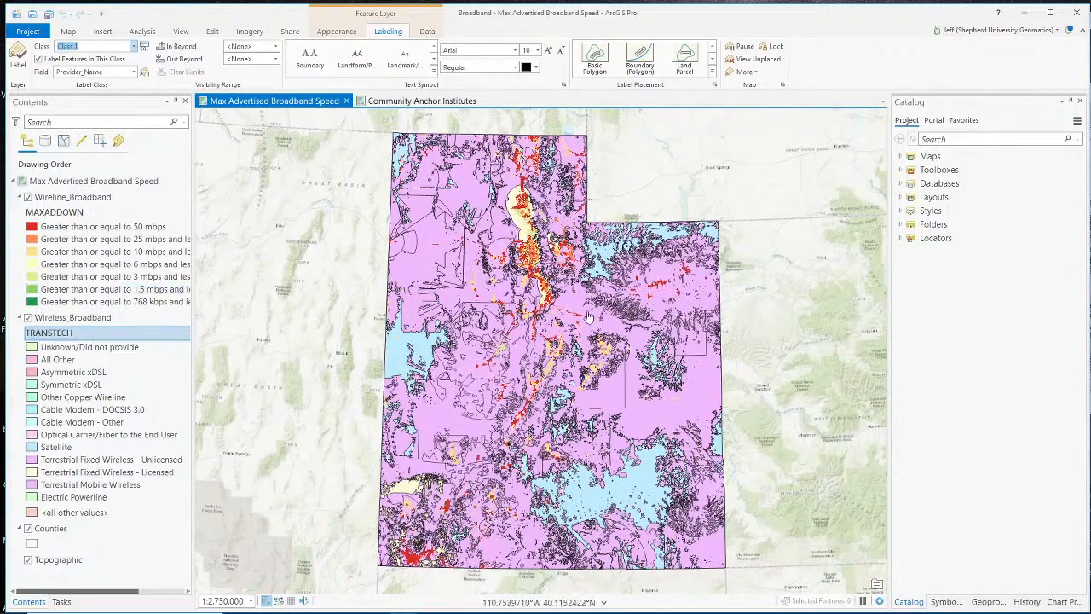
Turn off the Wireless_Broadband layer so only the wireline coverage is drawn over the basemap.
scroll(576, 334, up, 6)
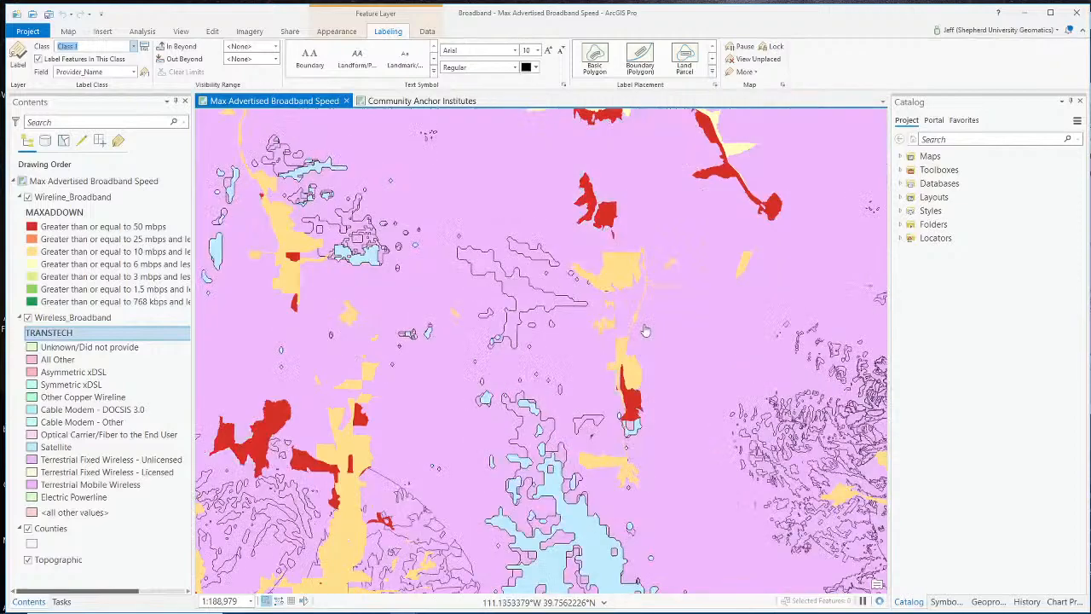
scroll(568, 360, up, 3)
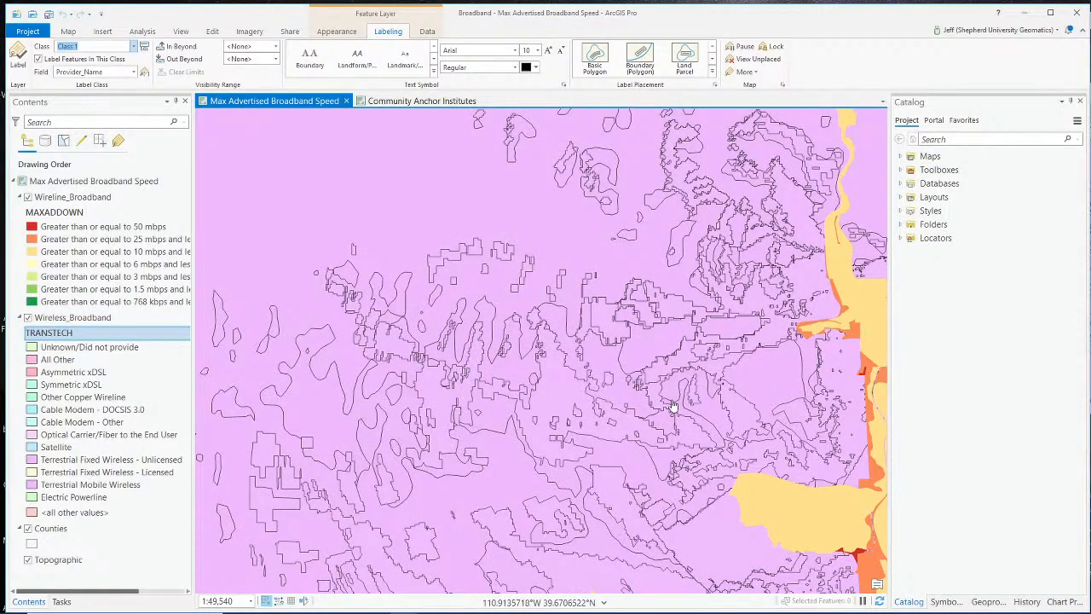
scroll(672, 403, down, 5)
scroll(672, 404, down, 1)
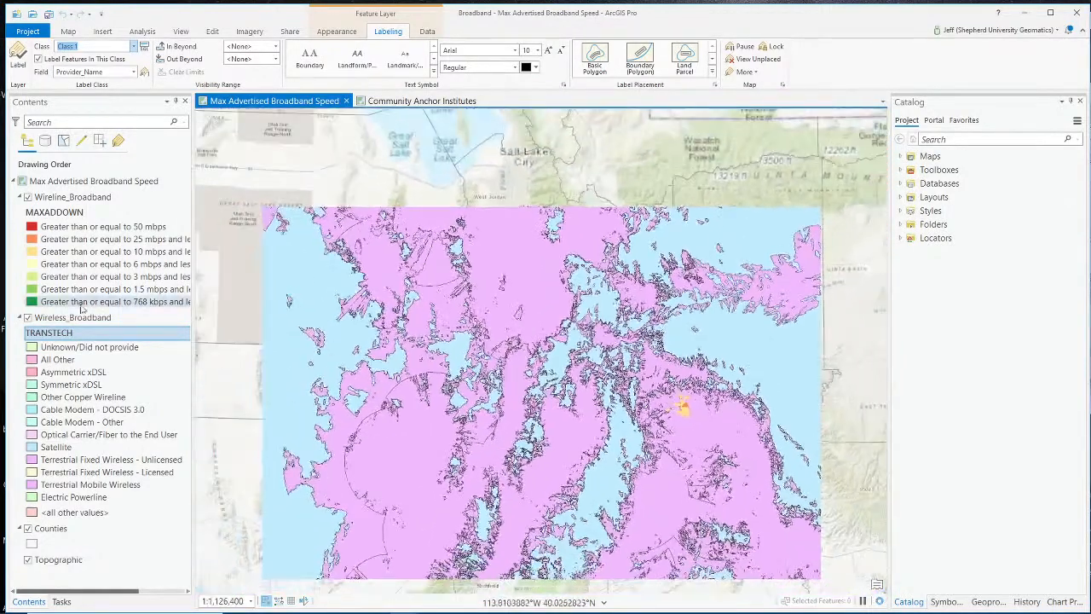
click(27, 317)
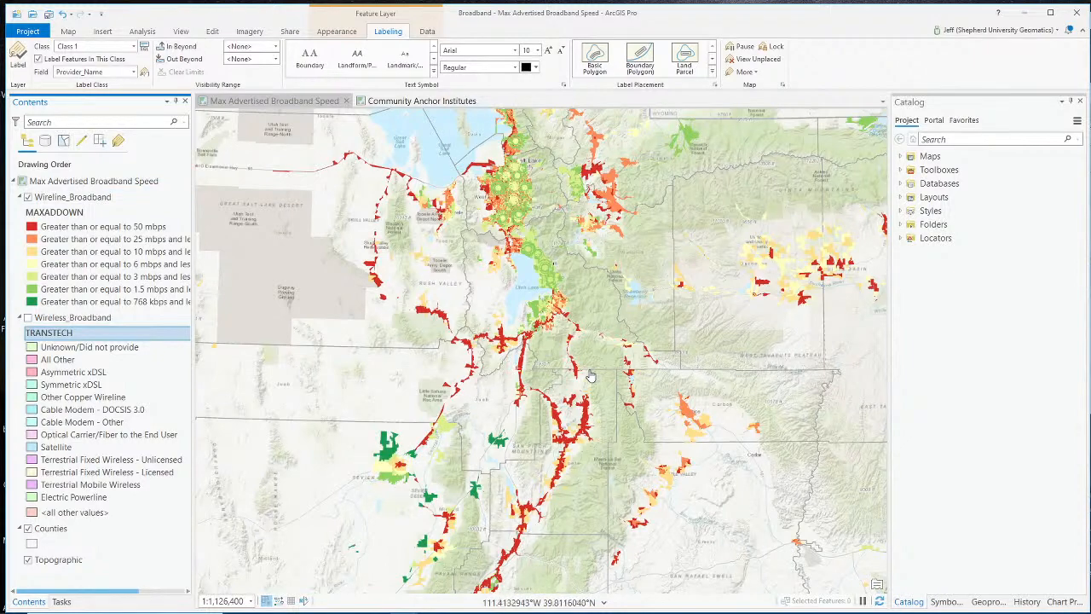
Widen the Contents pane to show more of the Wireline_Broadband speed class labels.
scroll(595, 377, down, 3)
scroll(595, 387, down, 2)
drag(595, 388, 565, 376)
scroll(563, 399, up, 2)
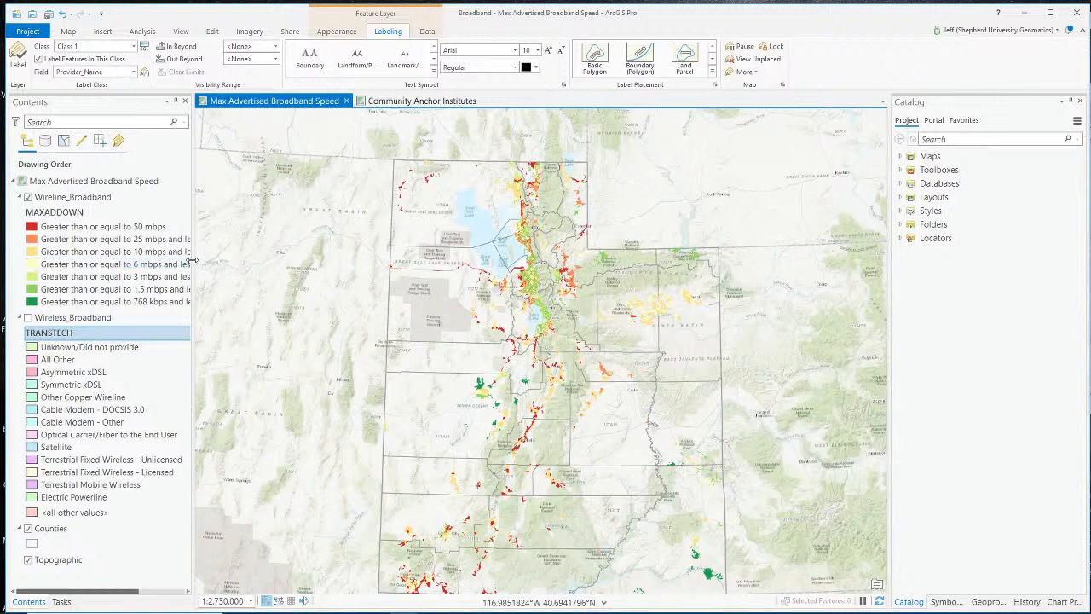
drag(194, 261, 225, 264)
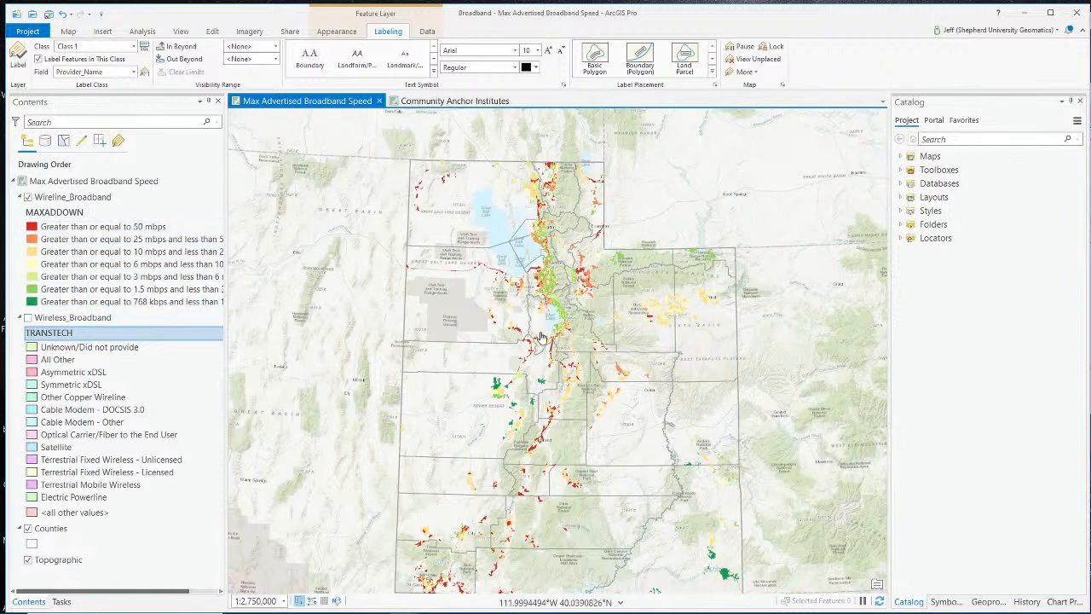
Examine how the overlapping Wireline_Broadband speed classes draw around Utah Lake at different map scales.
scroll(541, 337, up, 3)
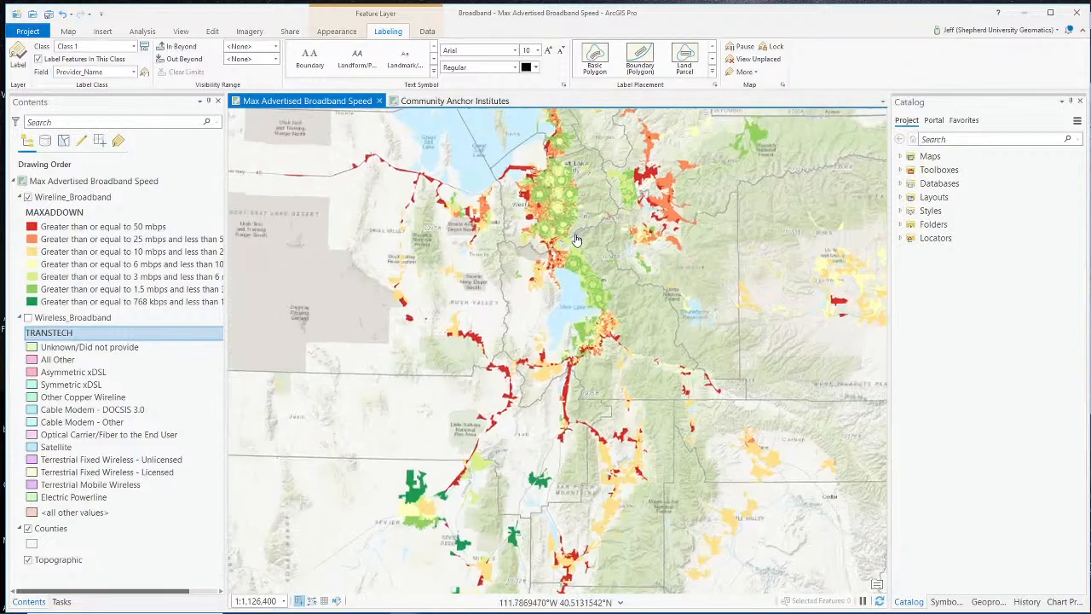
scroll(576, 240, up, 3)
scroll(578, 345, up, 2)
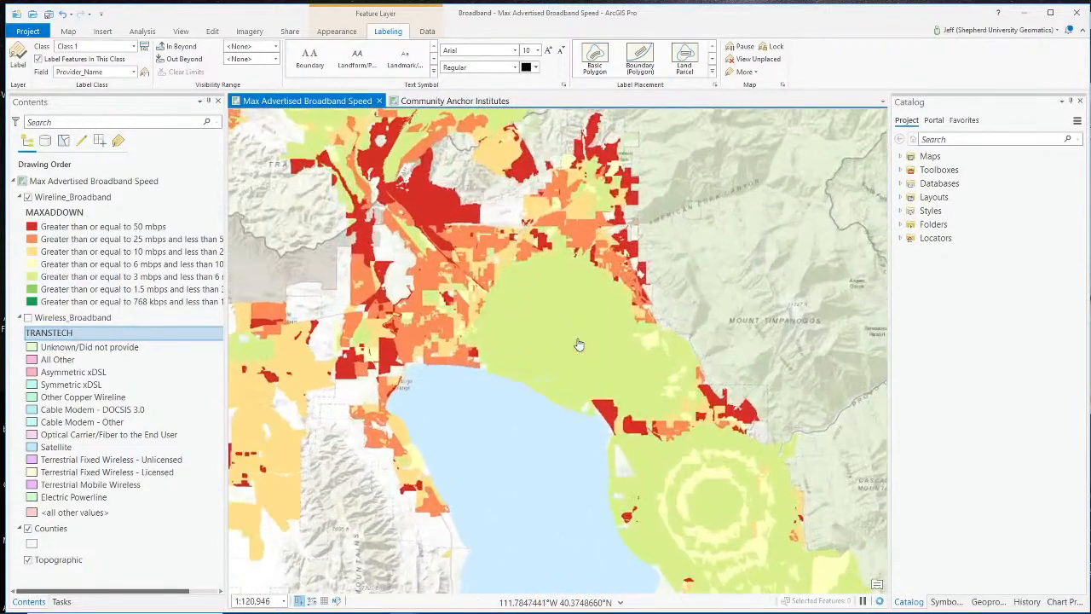
scroll(578, 344, down, 2)
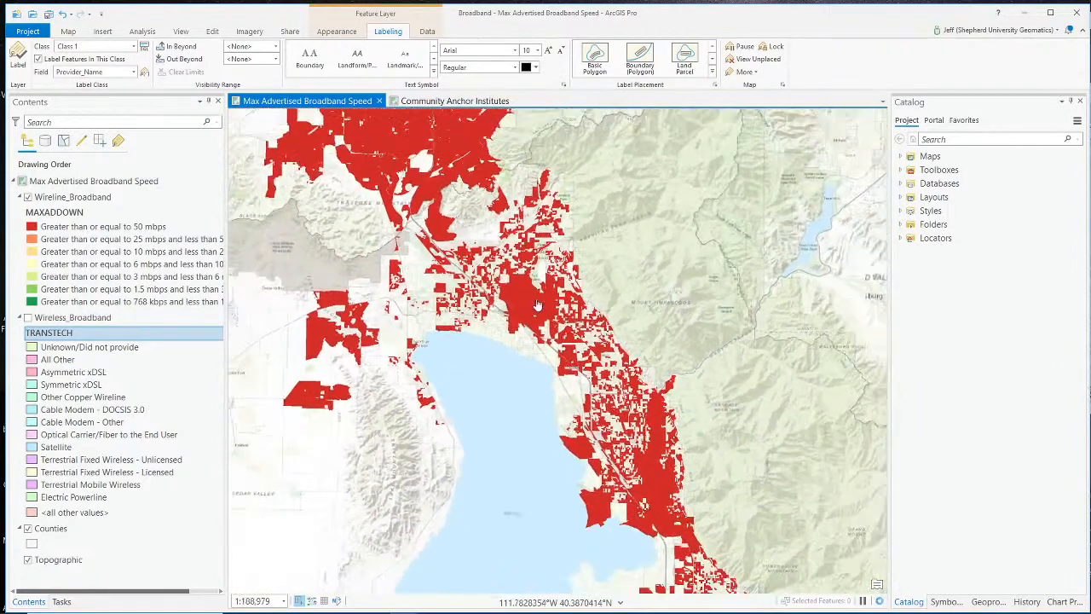
scroll(524, 305, up, 1)
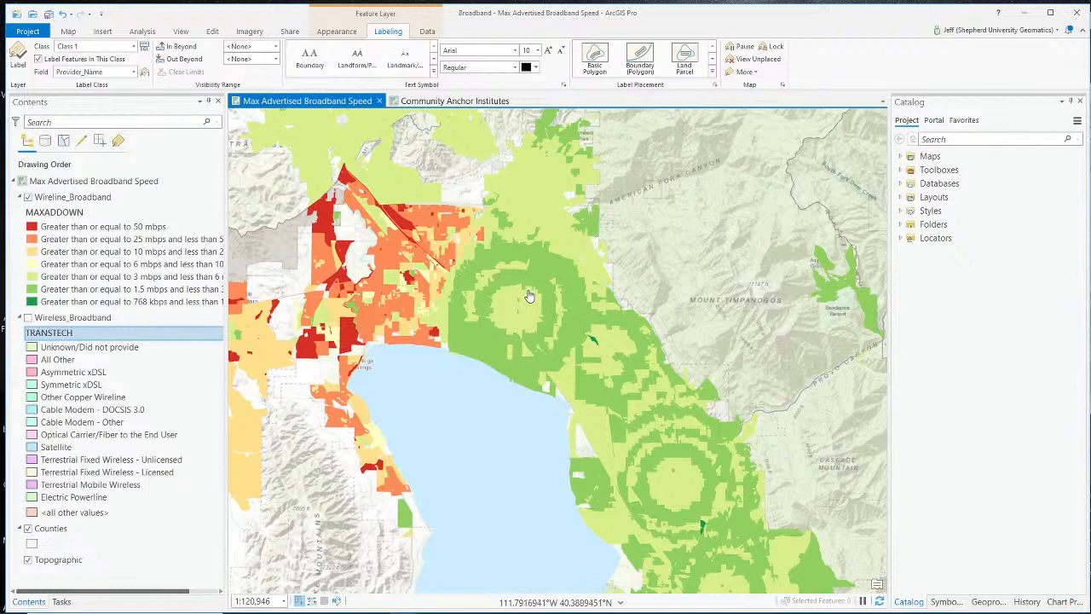
scroll(529, 296, down, 1)
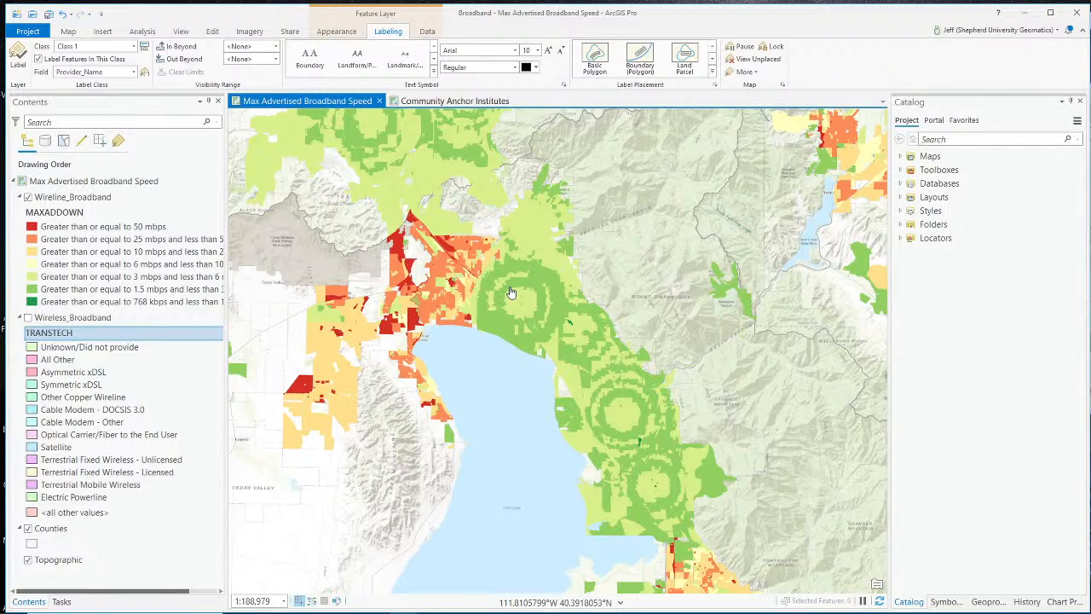
scroll(522, 317, up, 3)
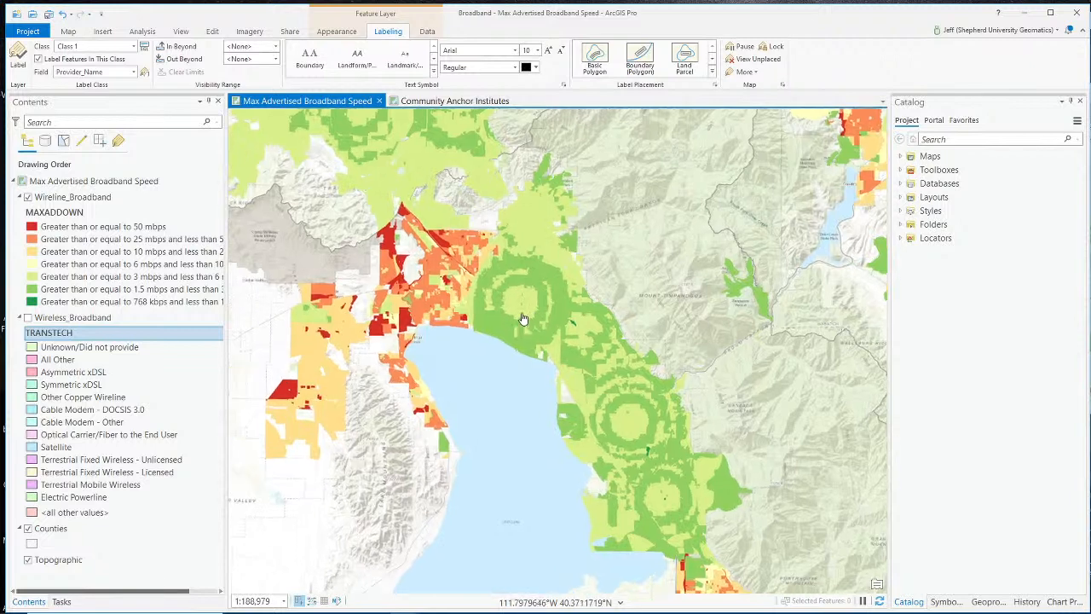
scroll(521, 318, down, 2)
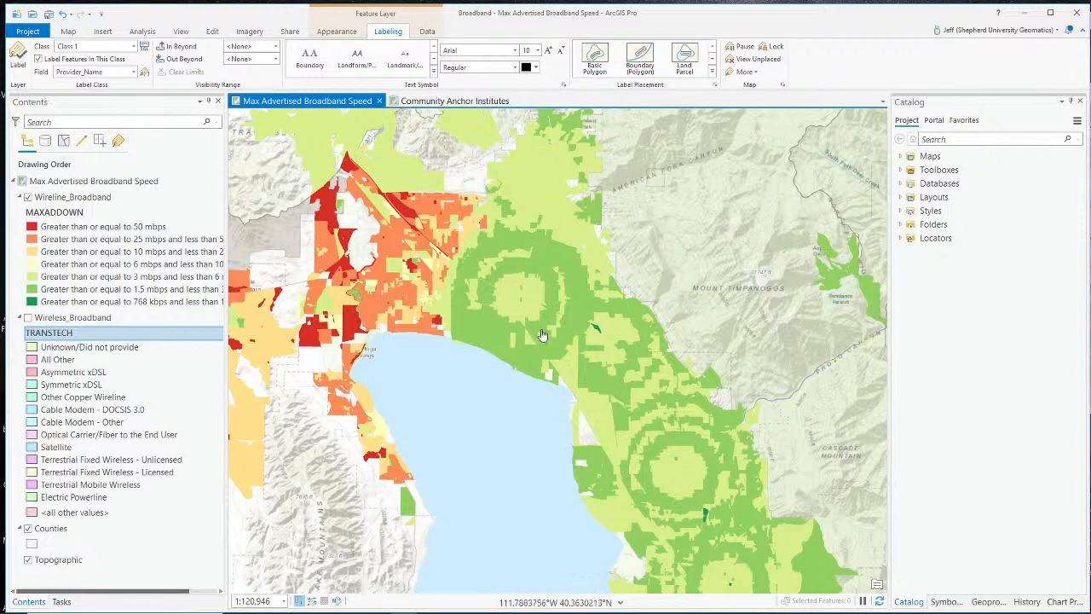
scroll(511, 300, up, 2)
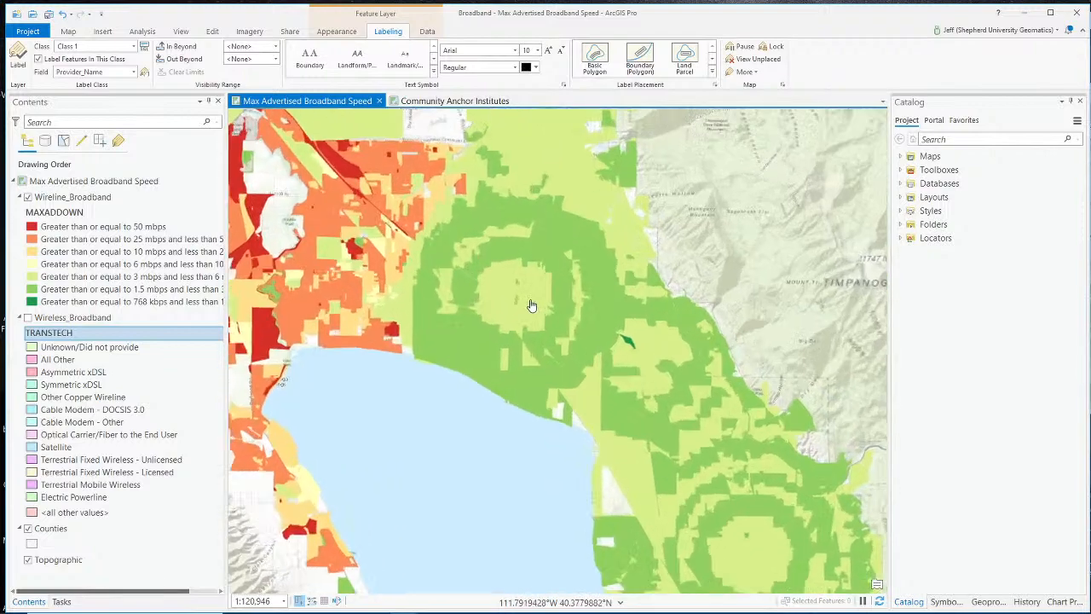
scroll(532, 307, down, 5)
scroll(540, 308, down, 2)
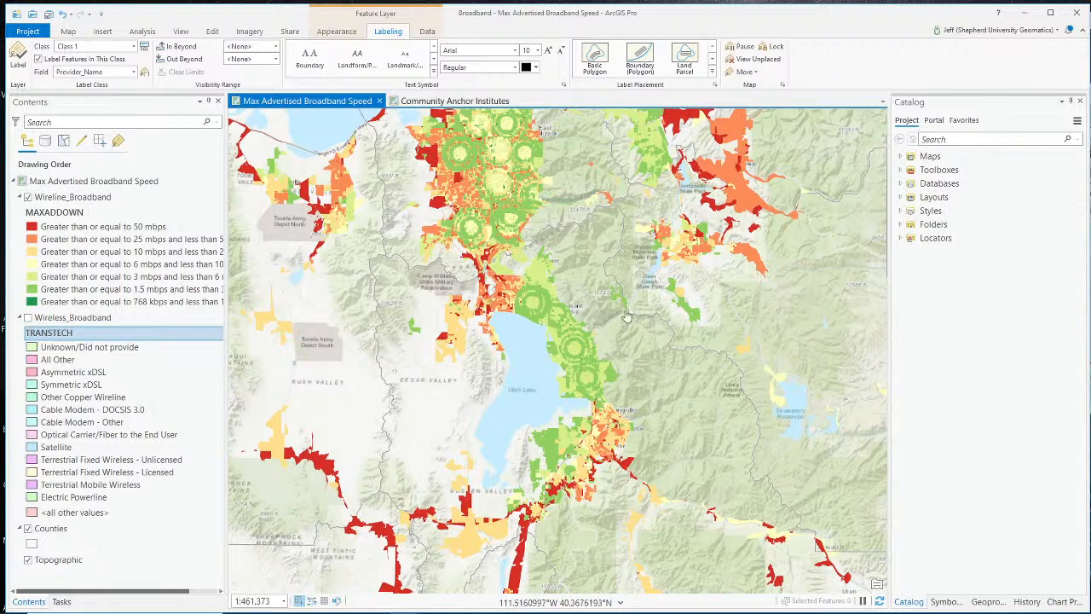
scroll(539, 322, up, 2)
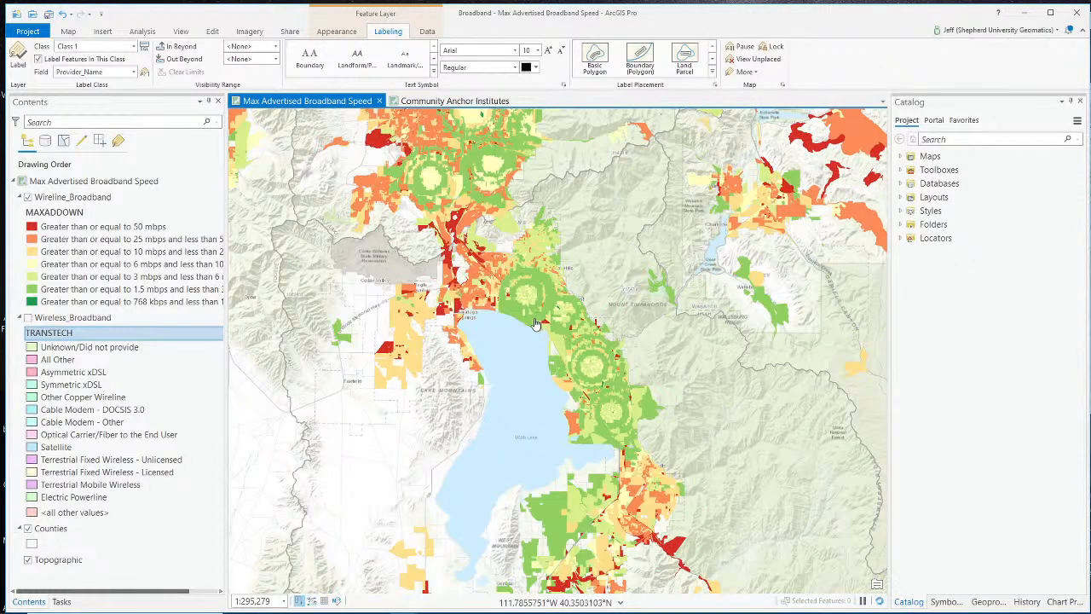
scroll(535, 324, up, 4)
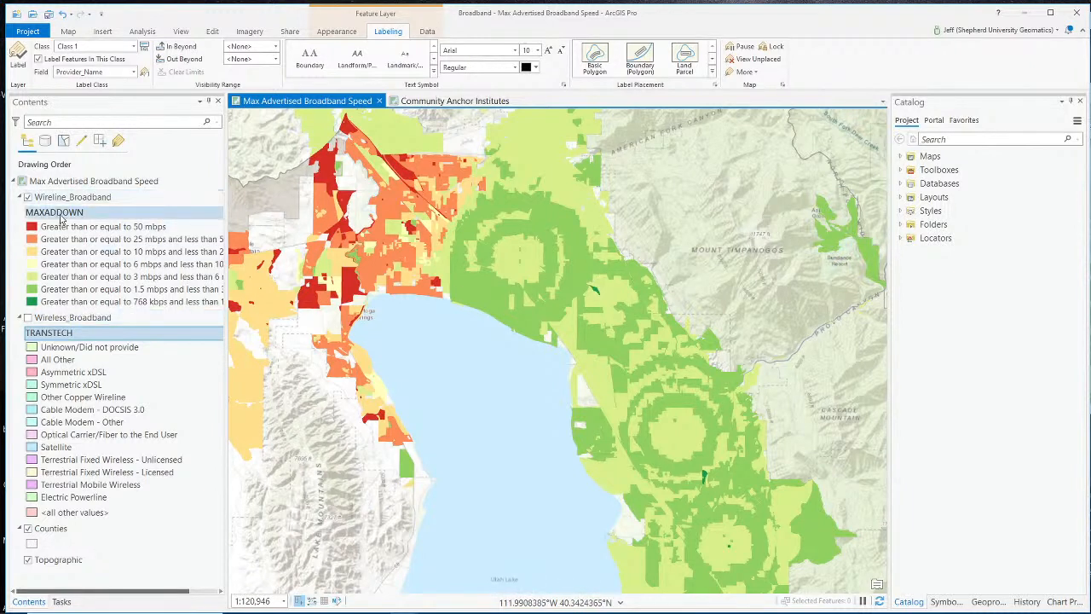
Open the symbol layer drawing settings in the symbology of the Wireline_Broadband layer.
click(61, 218)
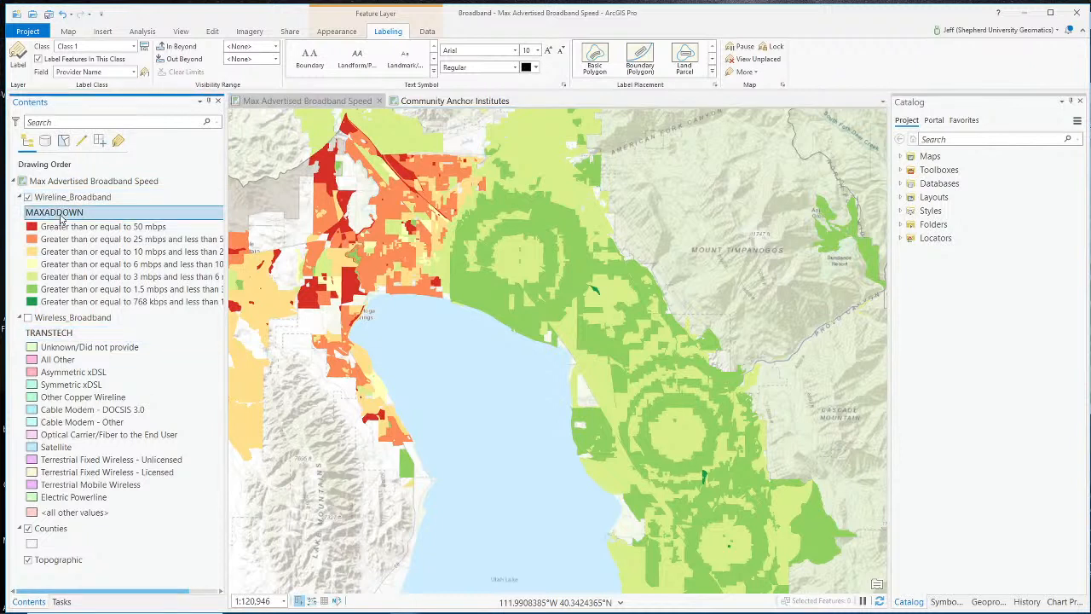
click(336, 31)
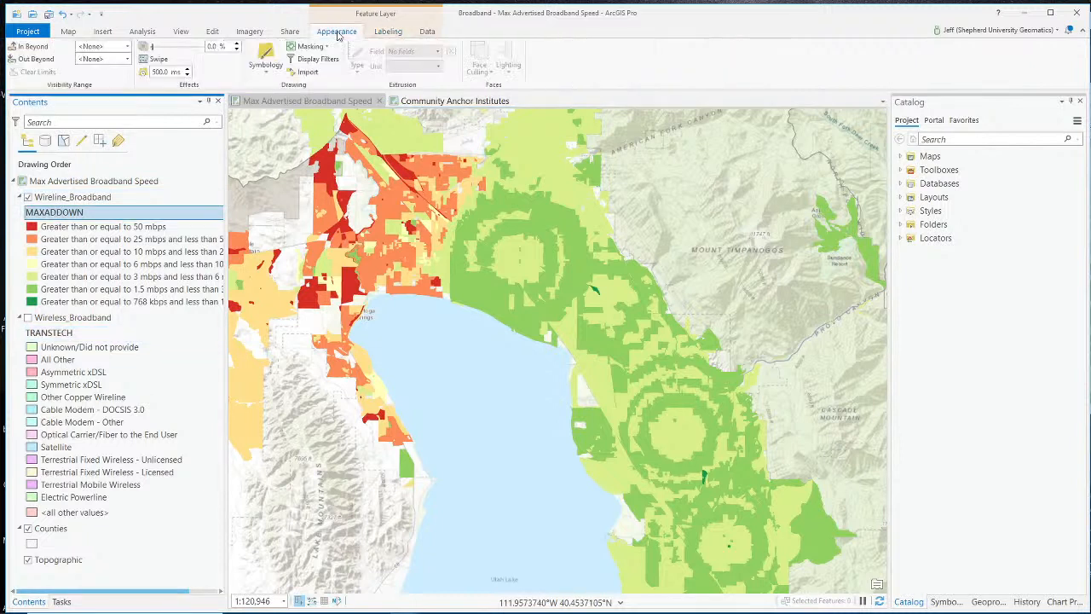
right_click(70, 217)
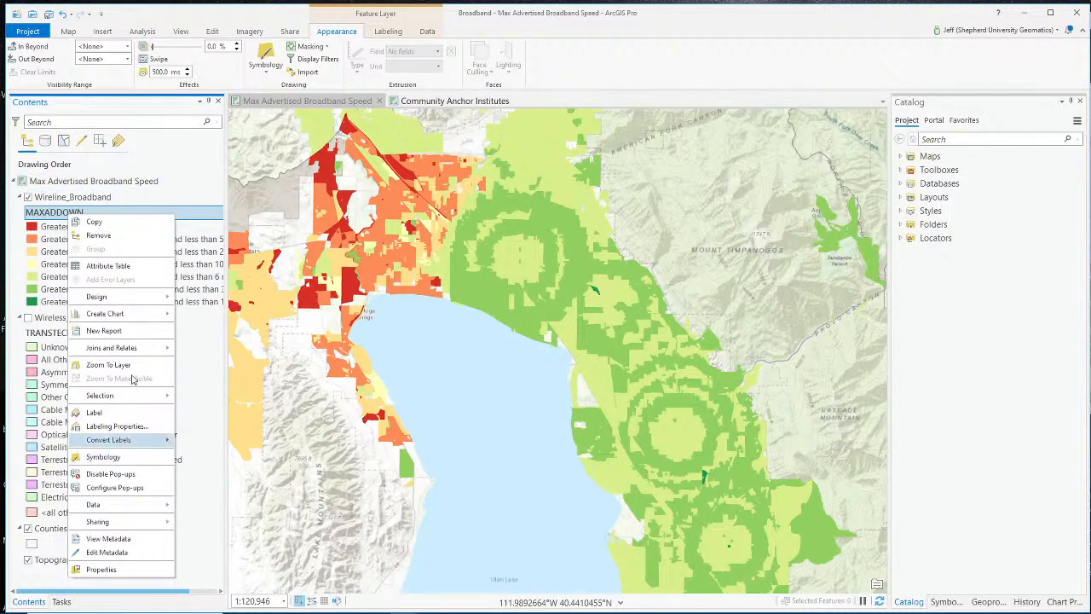
click(44, 217)
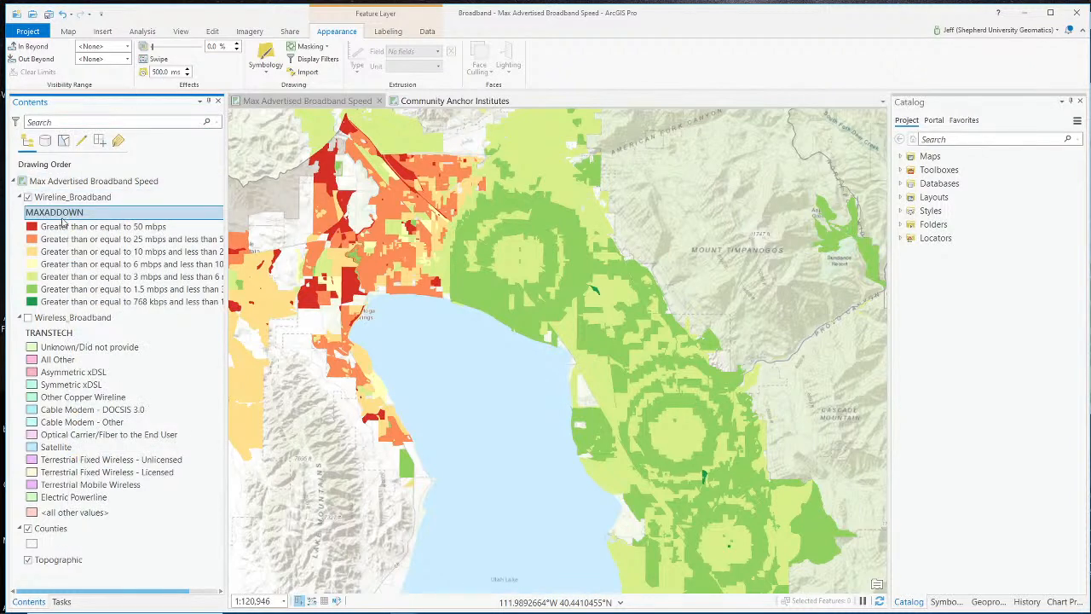
click(265, 58)
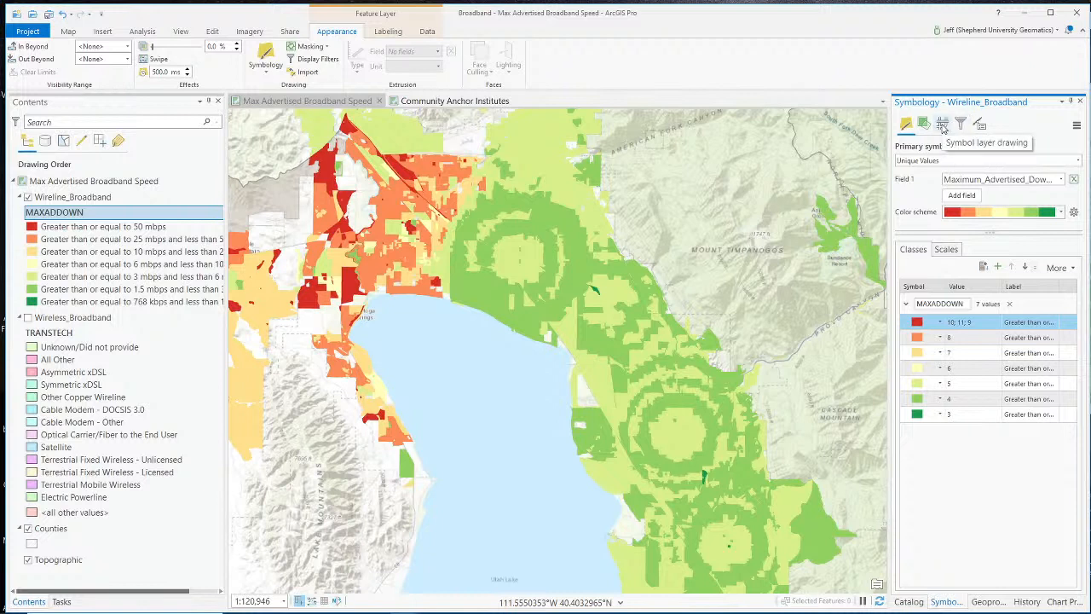
click(943, 127)
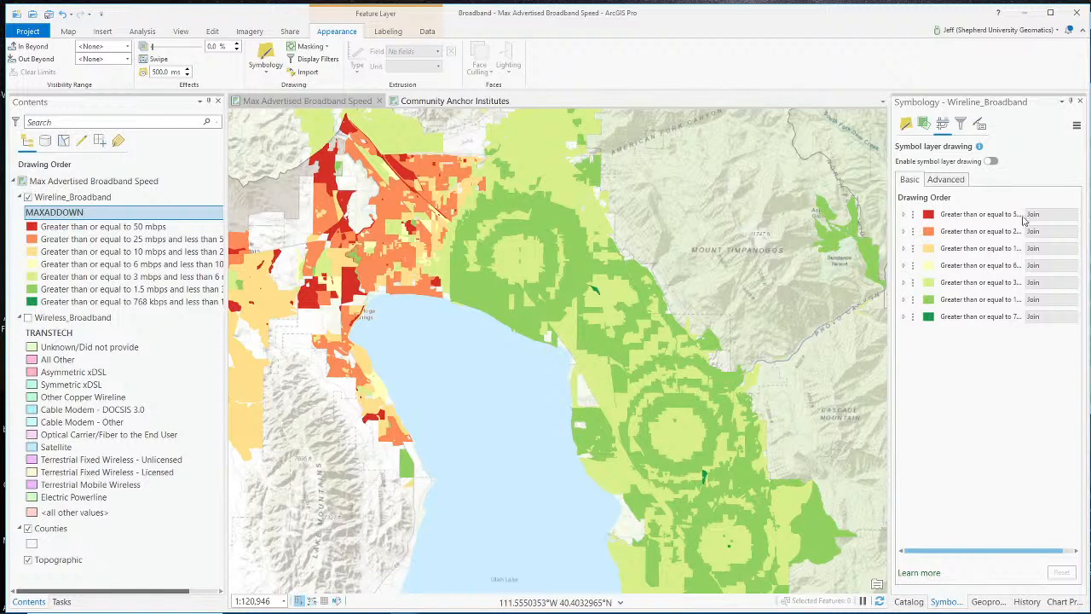
Enable symbol layer drawing for Wireline_Broadband and move the dark green 768 kbps class to the top of the drawing order.
click(909, 214)
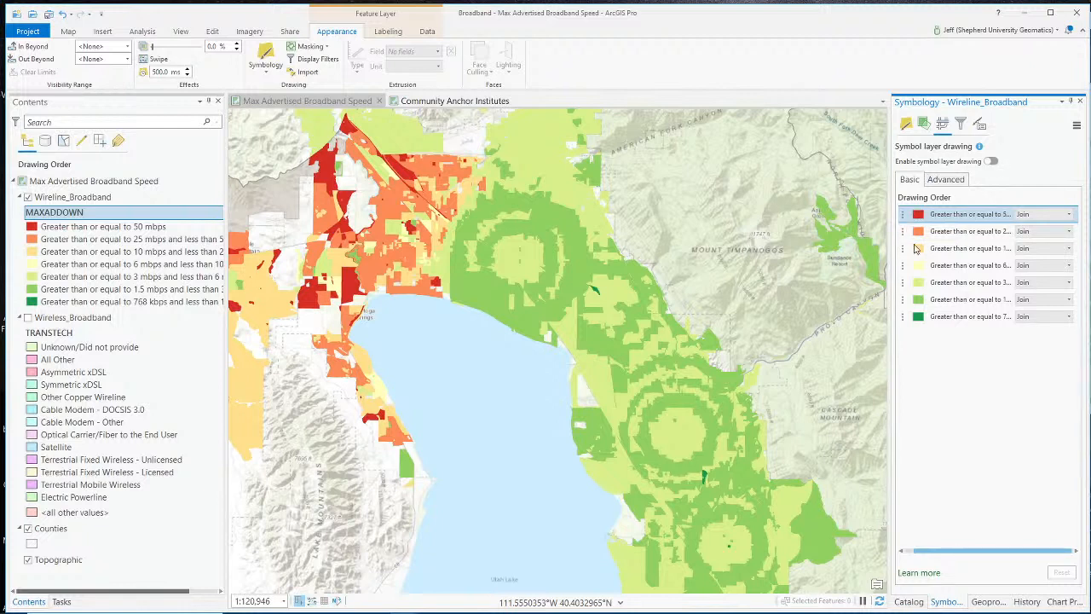
click(904, 551)
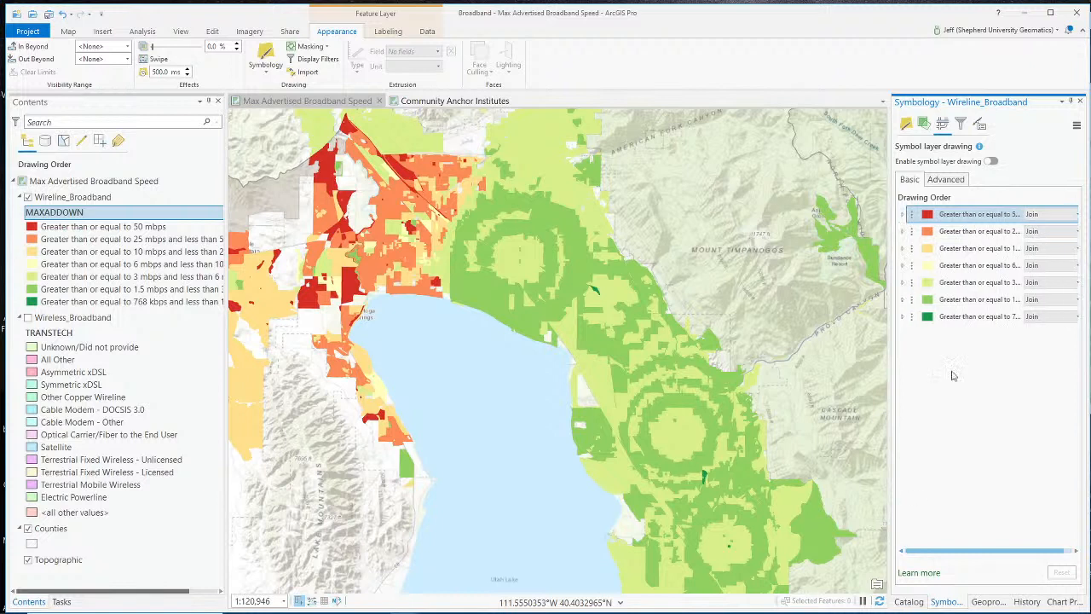
click(903, 216)
click(902, 216)
click(913, 219)
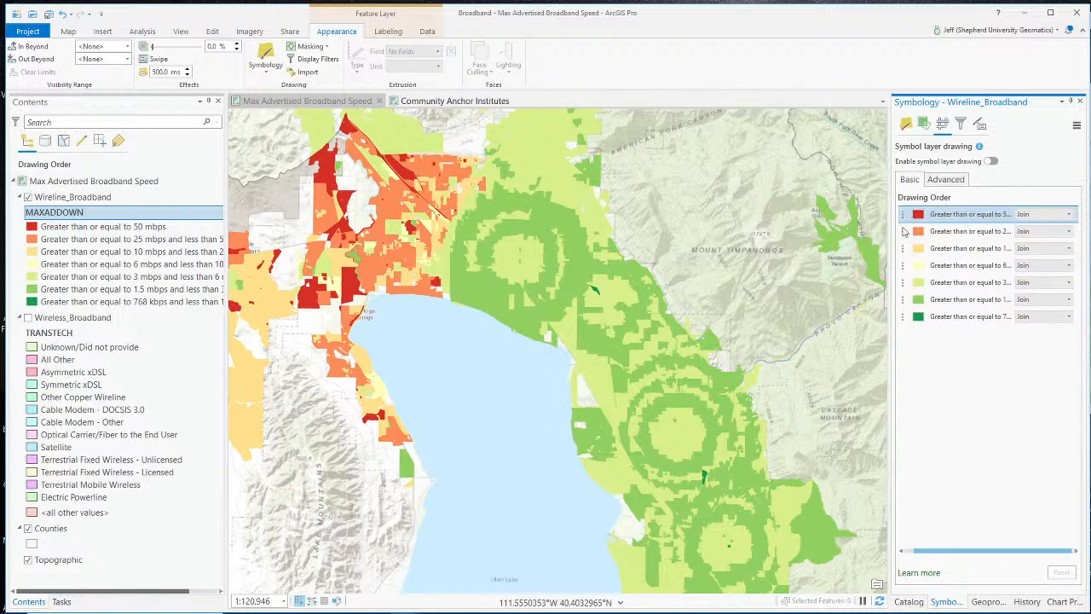
drag(921, 555, 910, 555)
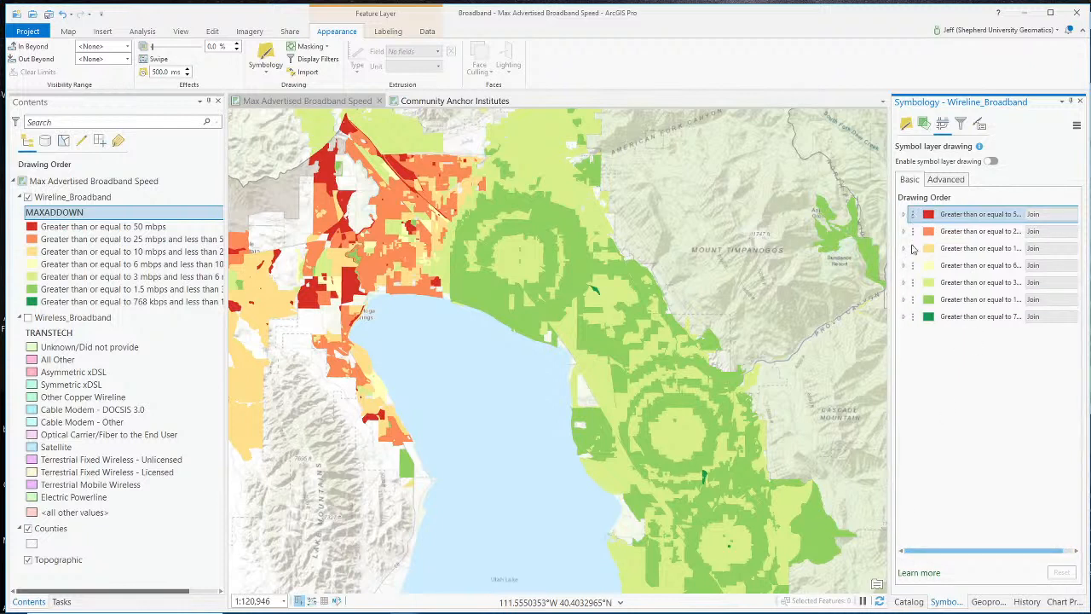
click(992, 162)
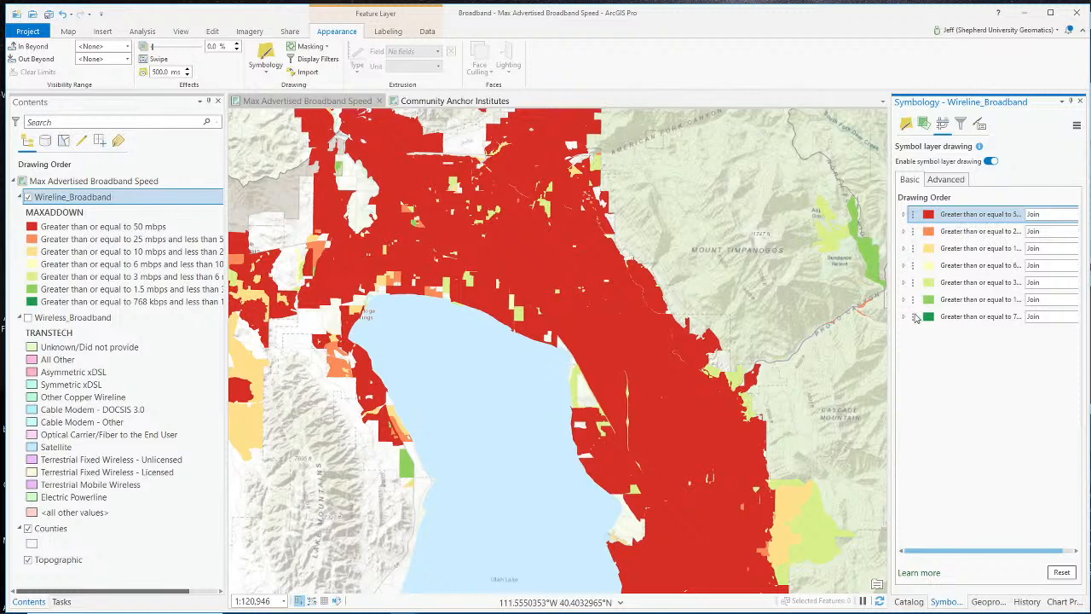
drag(914, 317, 912, 218)
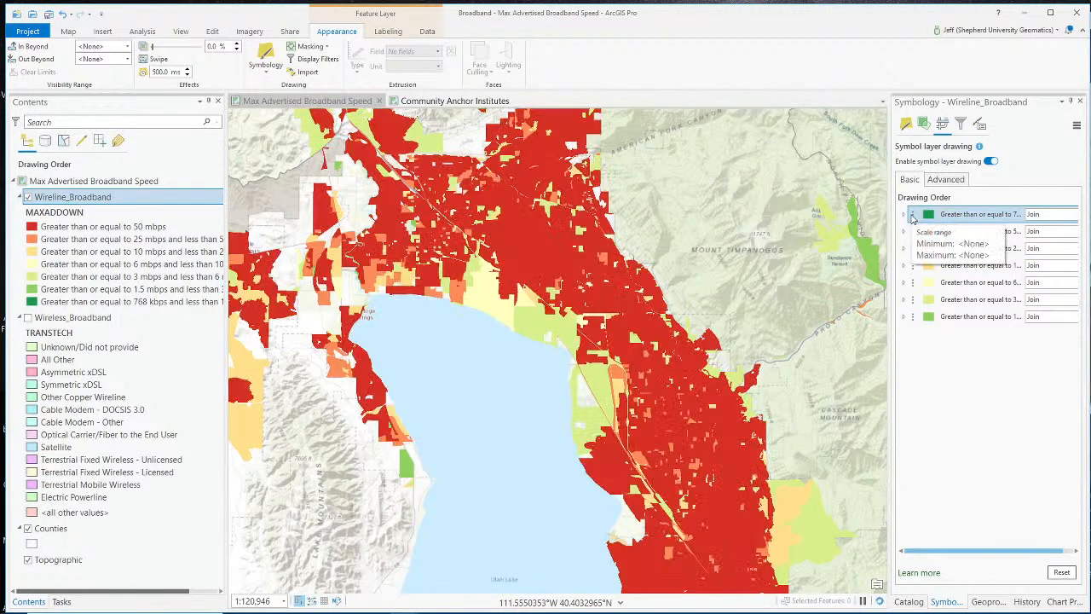
Move the dark green 768 kbps class to the end of the Wireline_Broadband symbol drawing order and check the result across Utah.
drag(913, 214, 921, 331)
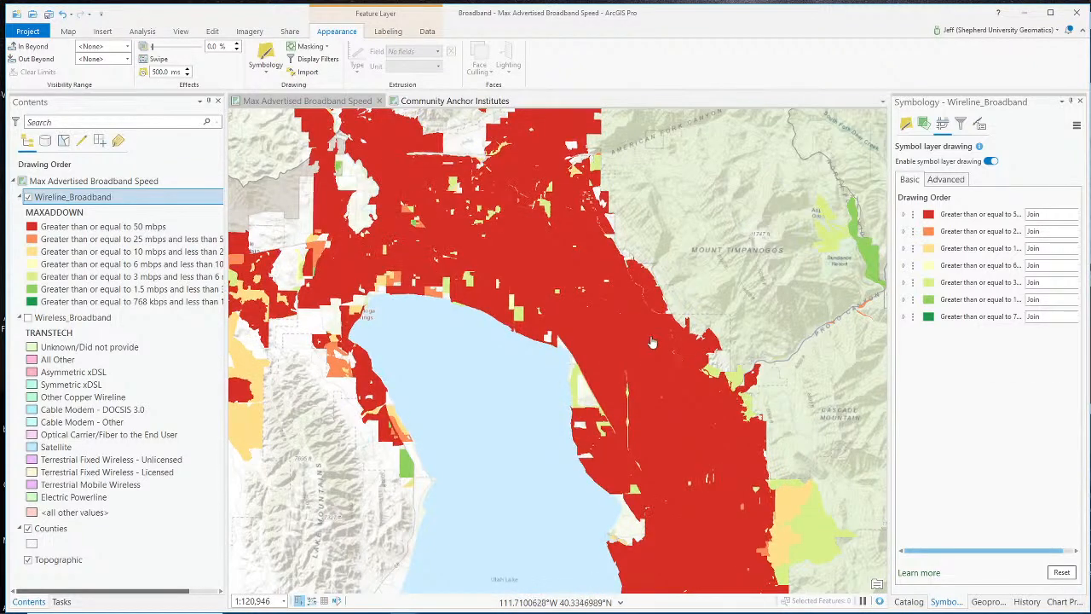
scroll(669, 317, down, 4)
scroll(672, 315, down, 2)
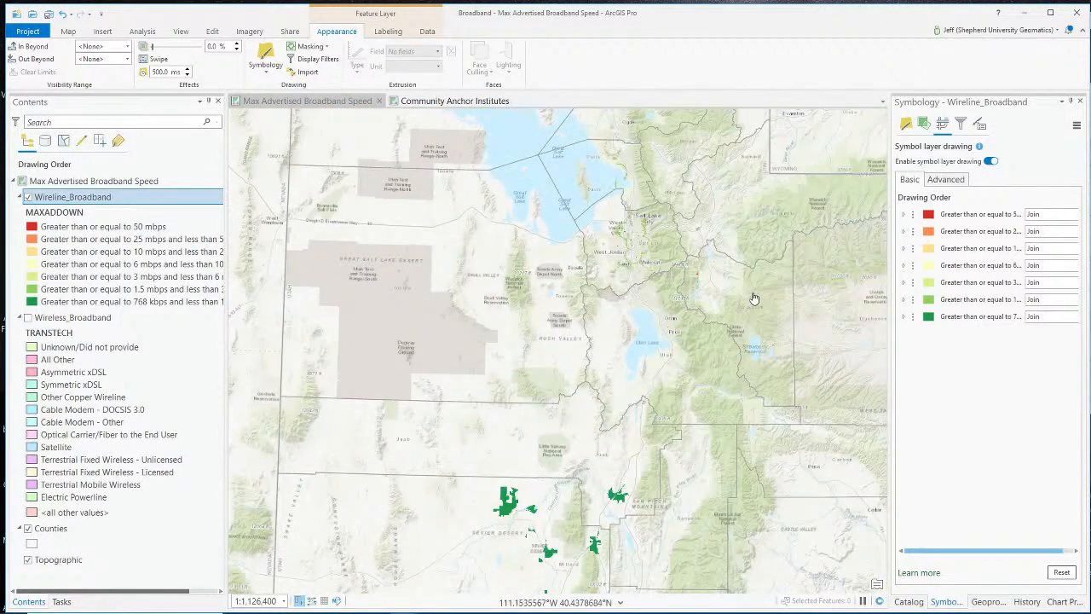
scroll(727, 304, down, 2)
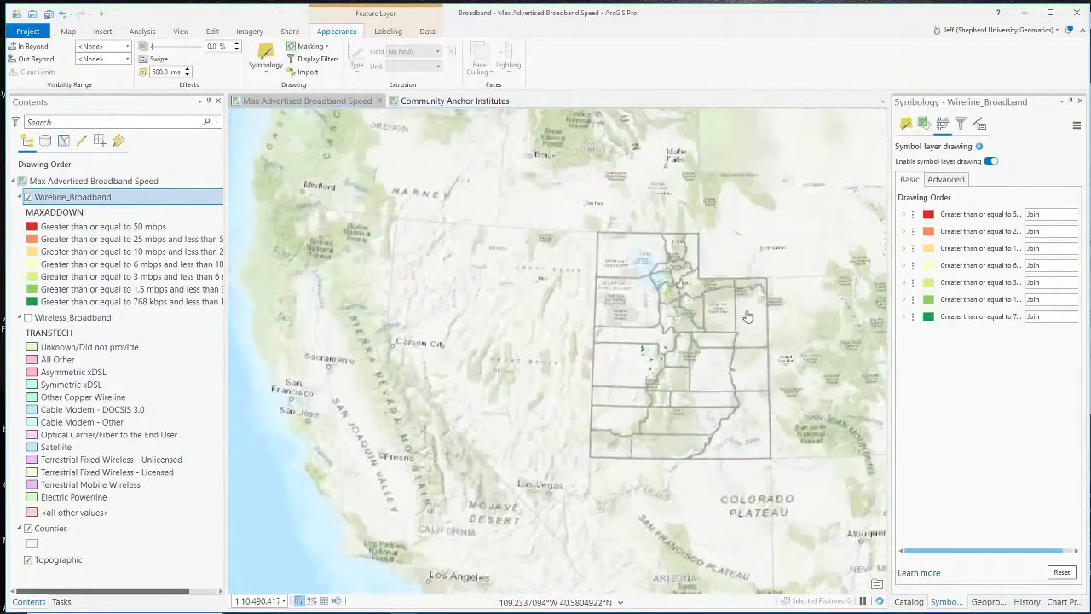
drag(631, 374, 596, 336)
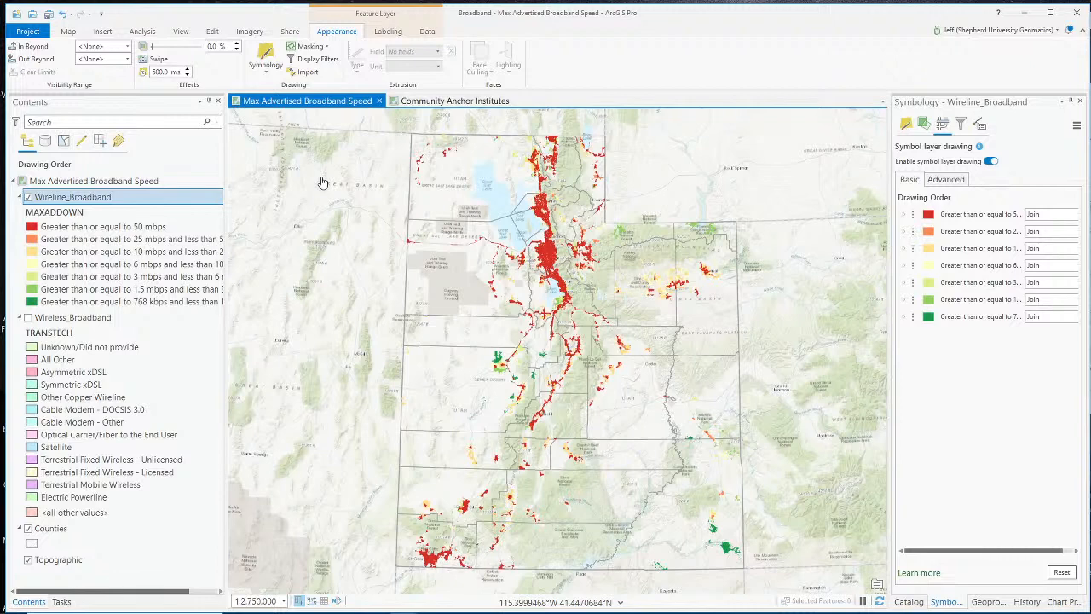
key(alt+Tab)
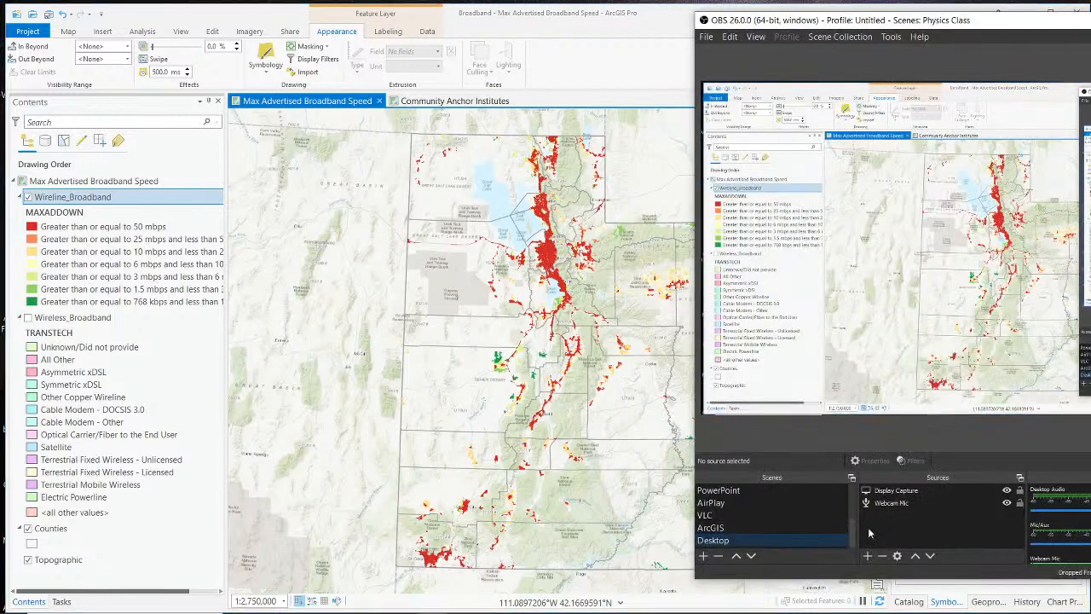
scroll(767, 510, up, 3)
click(752, 518)
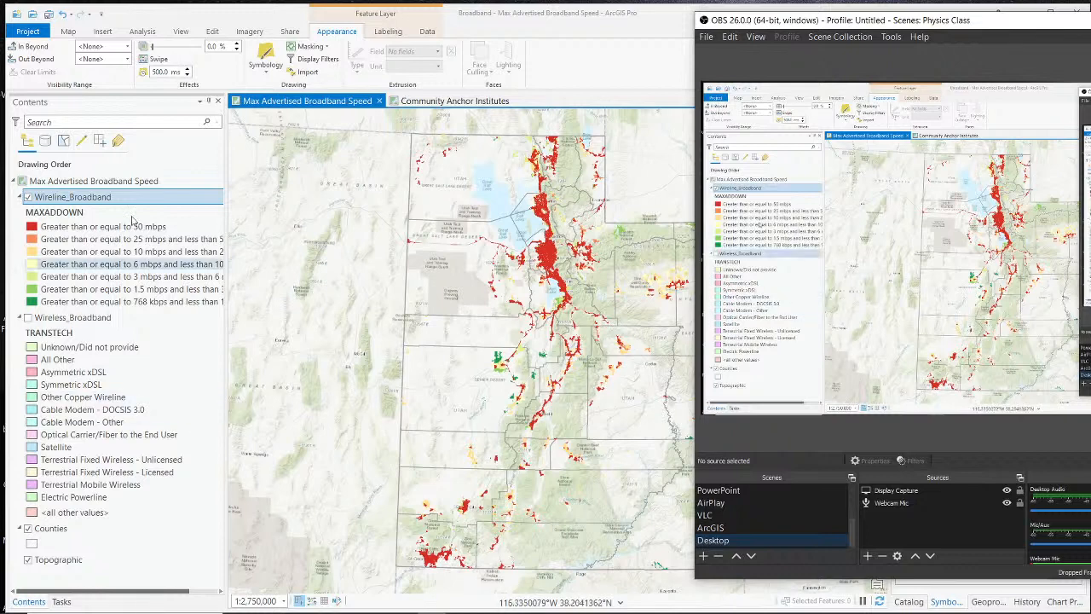
Return to ArcGIS Pro, hide the Wireline_Broadband layer and show the Wireless_Broadband layer.
click(548, 25)
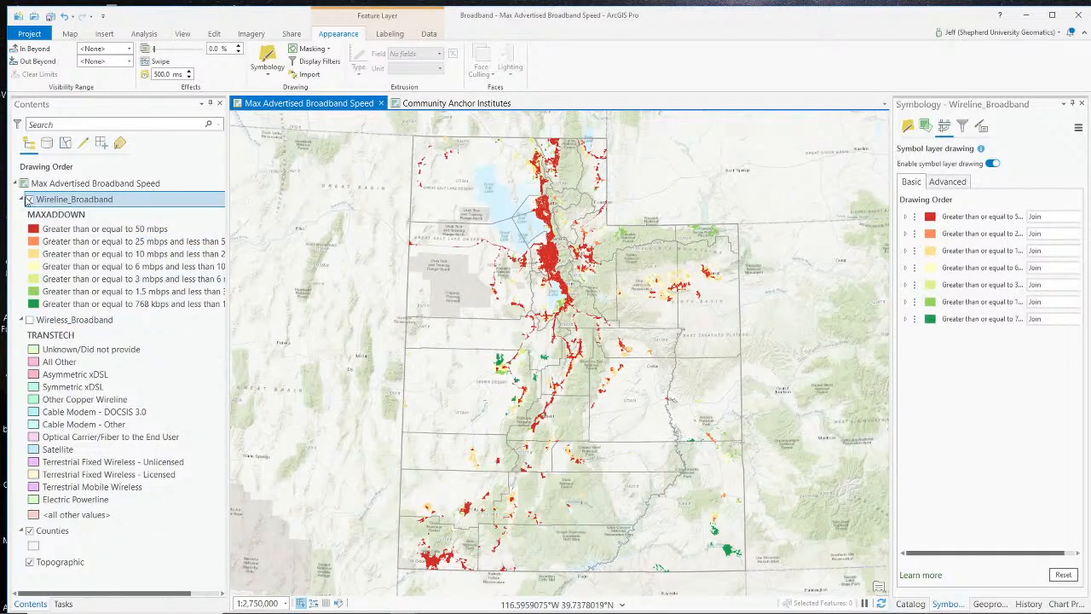
click(28, 200)
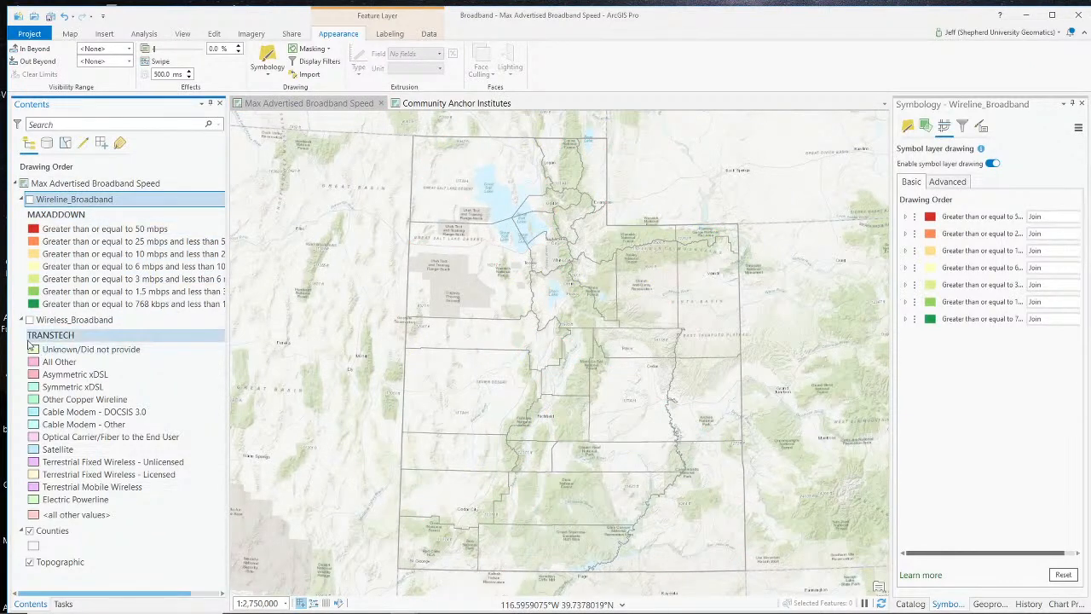
click(29, 319)
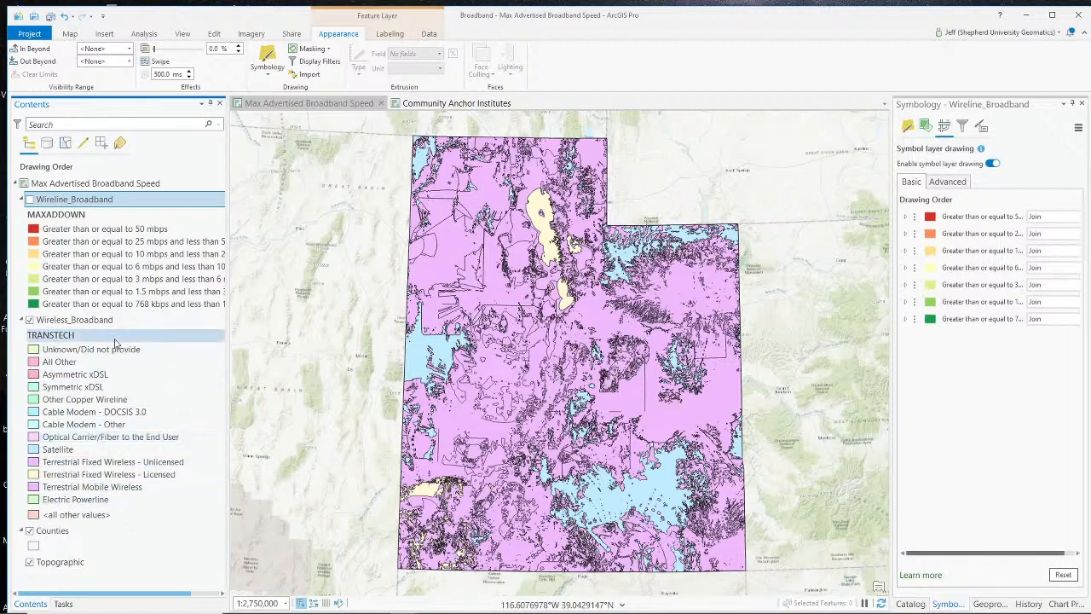
click(98, 320)
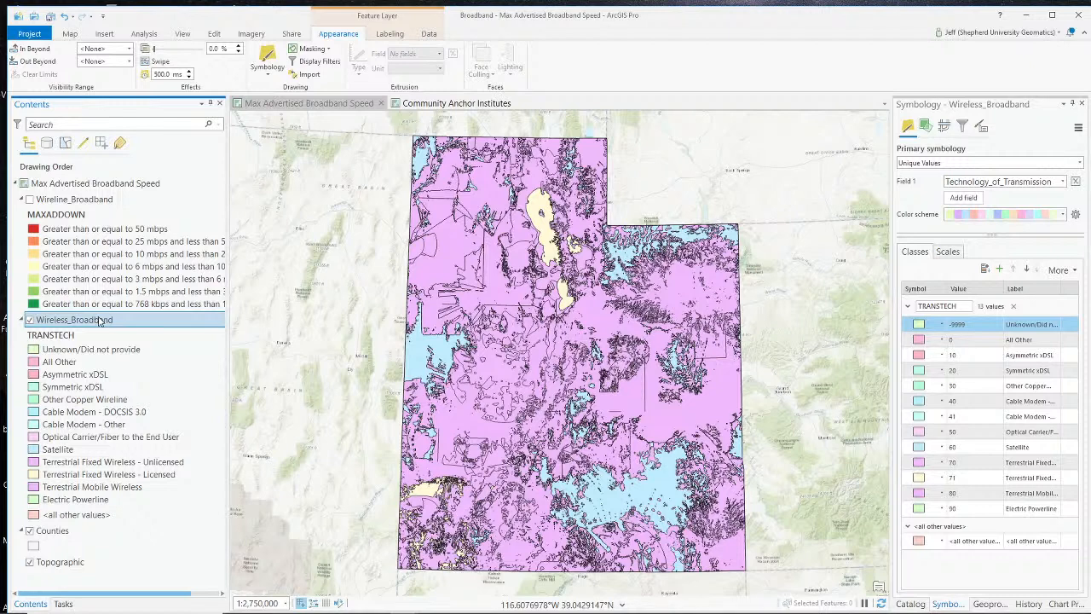
right_click(100, 320)
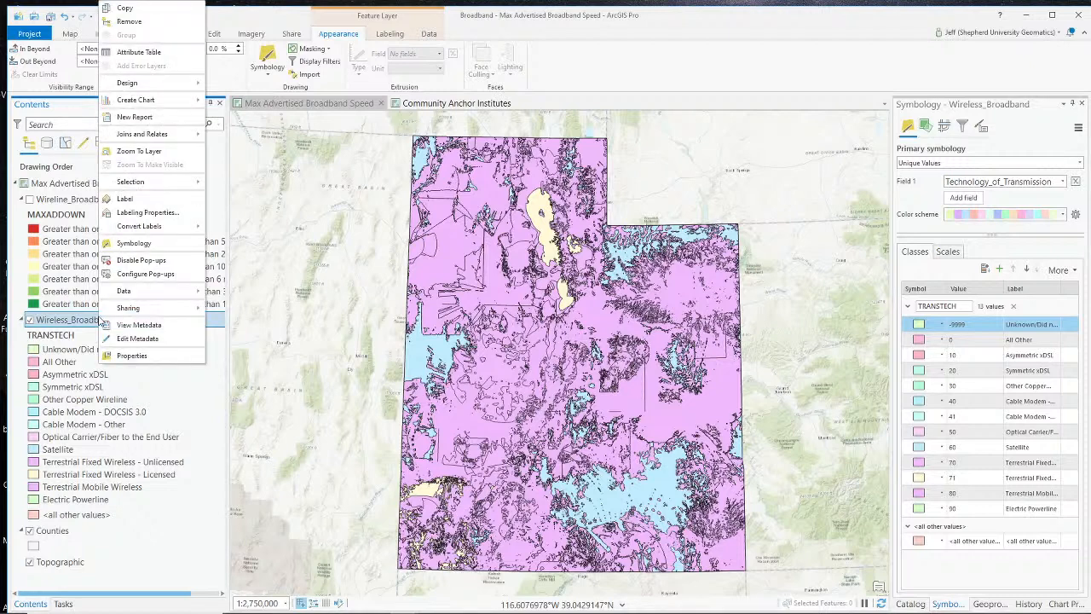
click(160, 362)
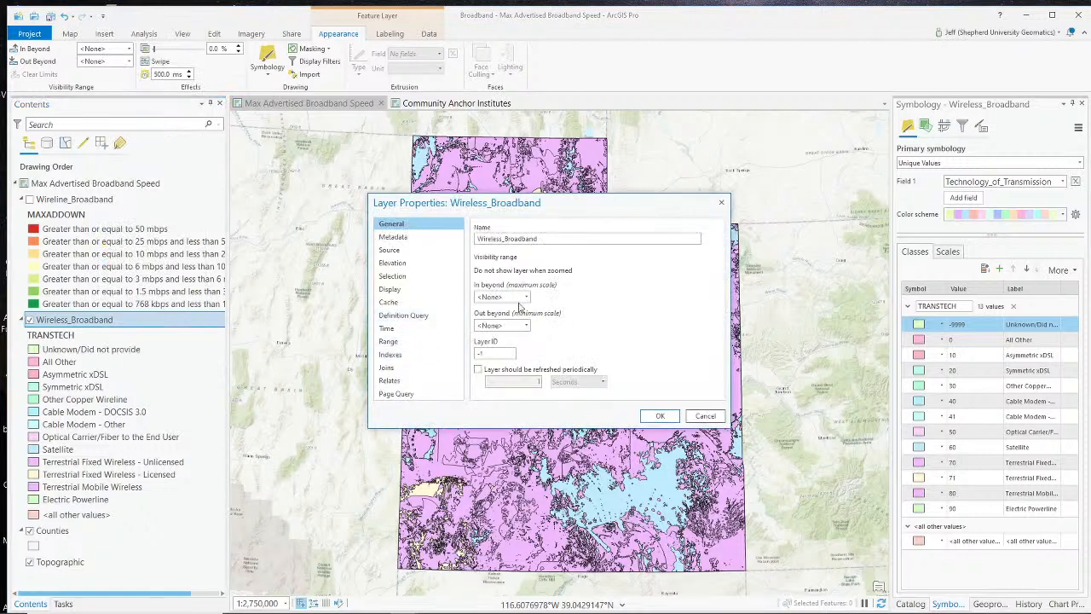
click(406, 317)
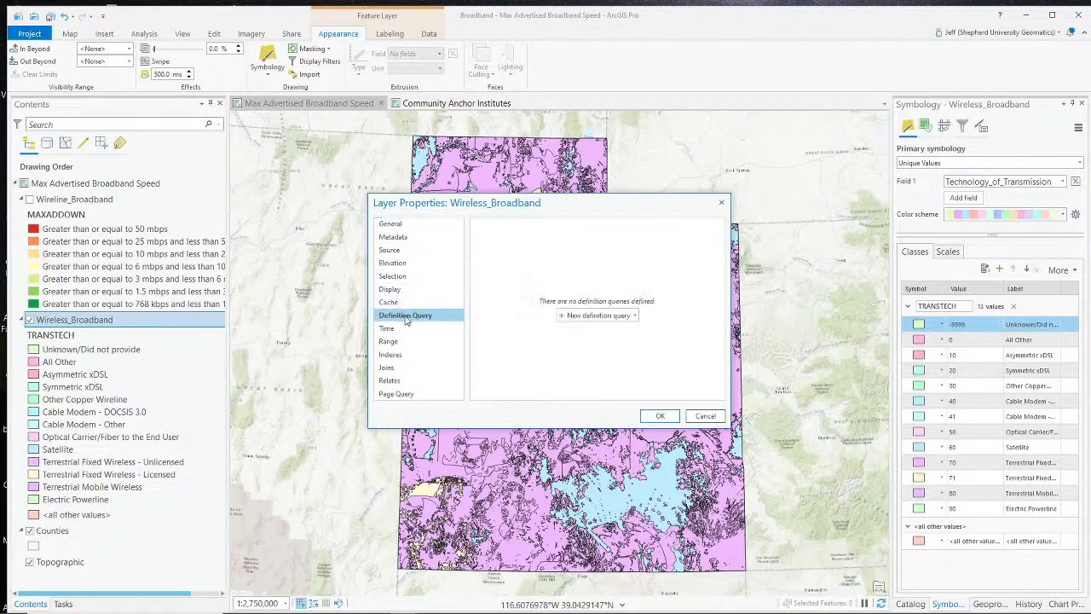
click(699, 416)
click(64, 323)
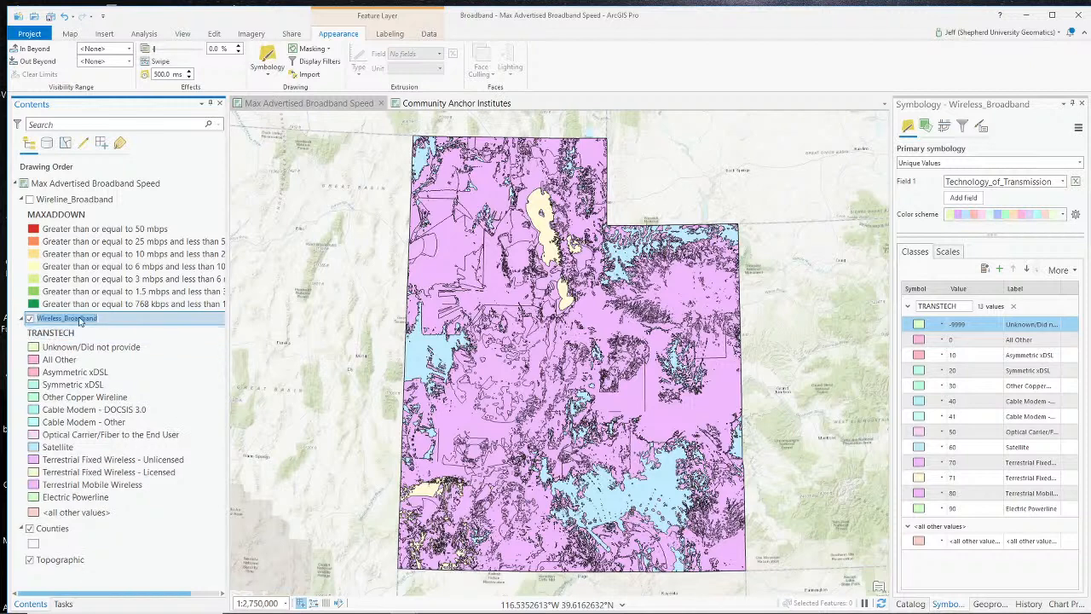
click(195, 348)
Create a definition query for Wireless_Broadband where Technology_of_Transmission is equal to 70, Terrestrial Fixed Wireless - Unlicensed.
click(53, 322)
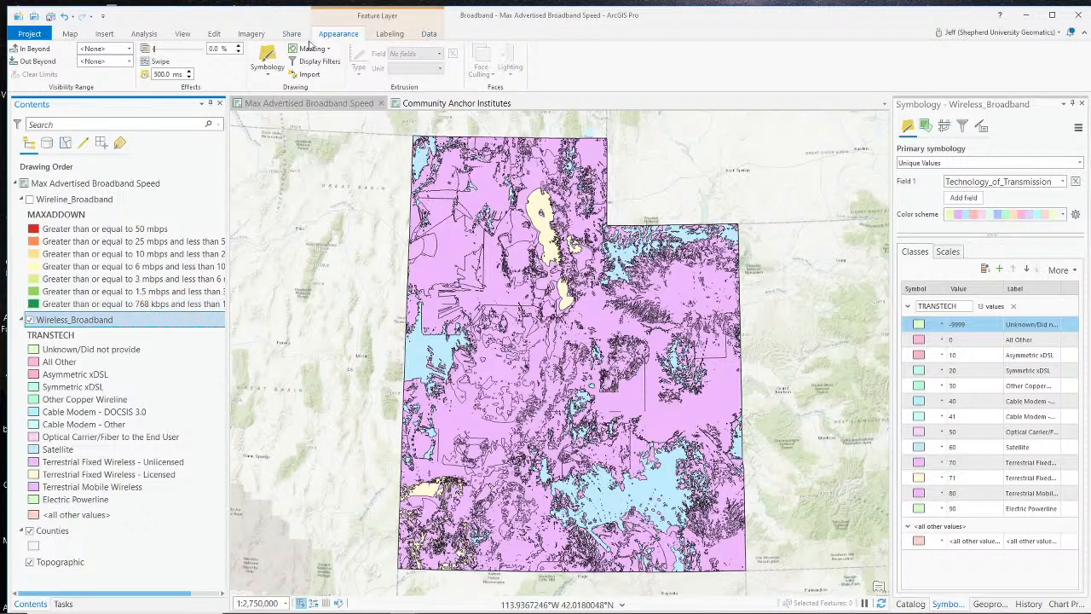
click(430, 35)
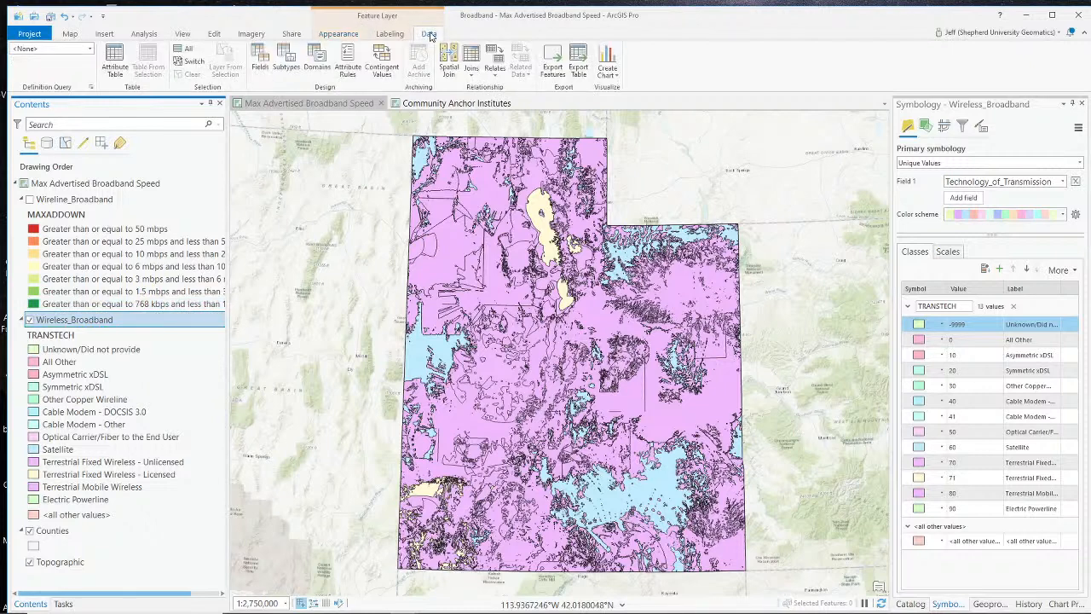
click(91, 87)
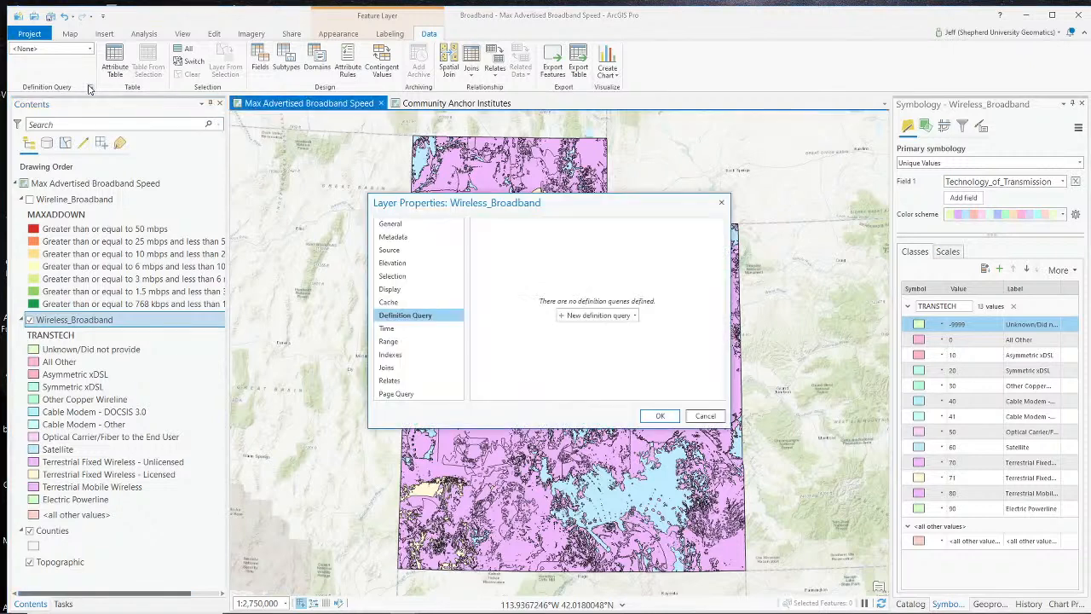
click(596, 317)
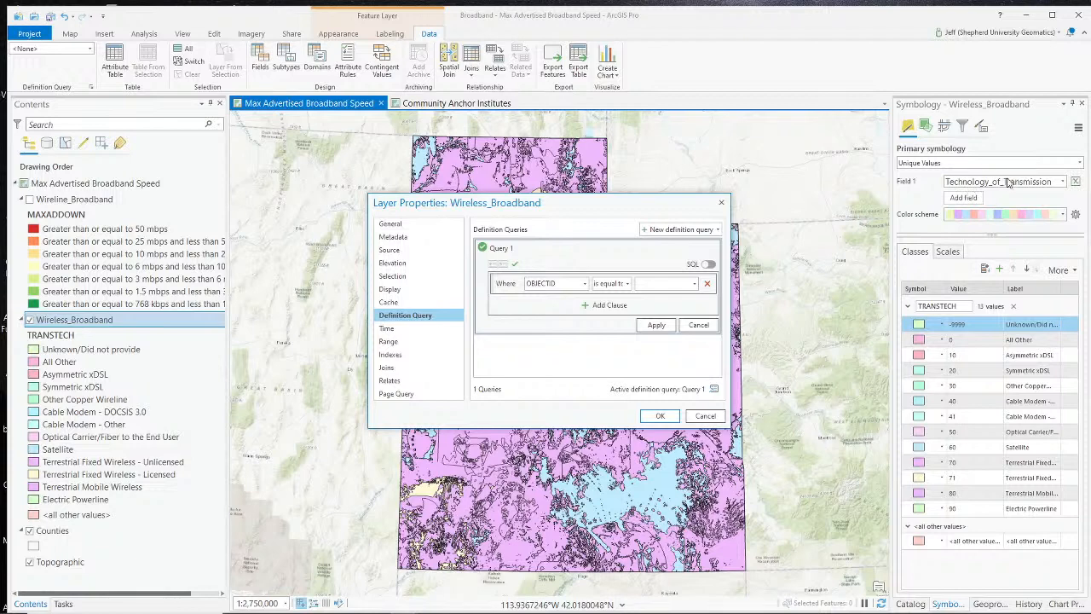
click(584, 283)
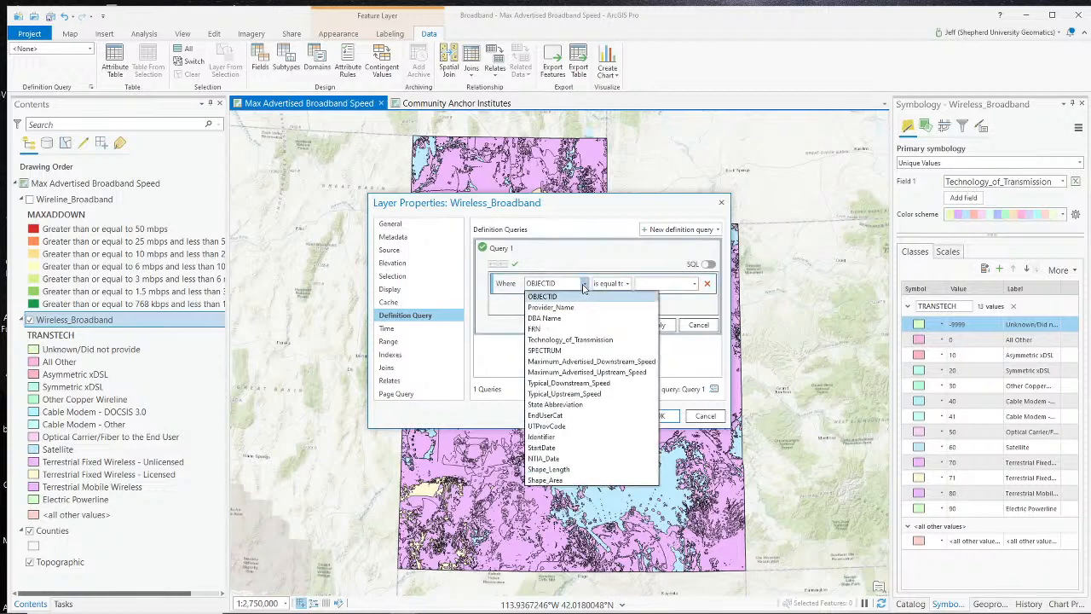
click(579, 340)
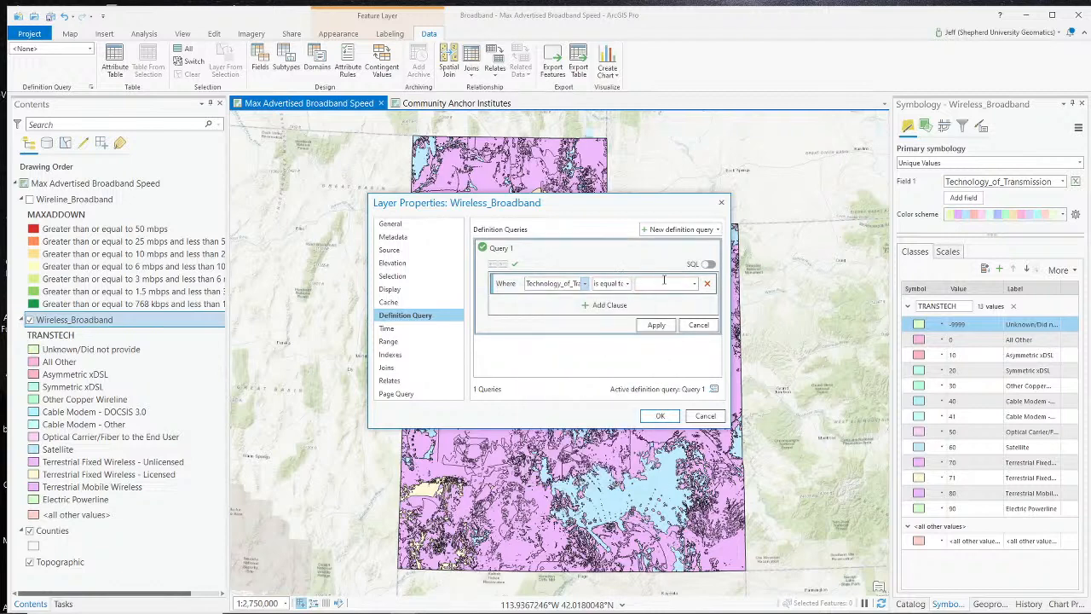
click(695, 284)
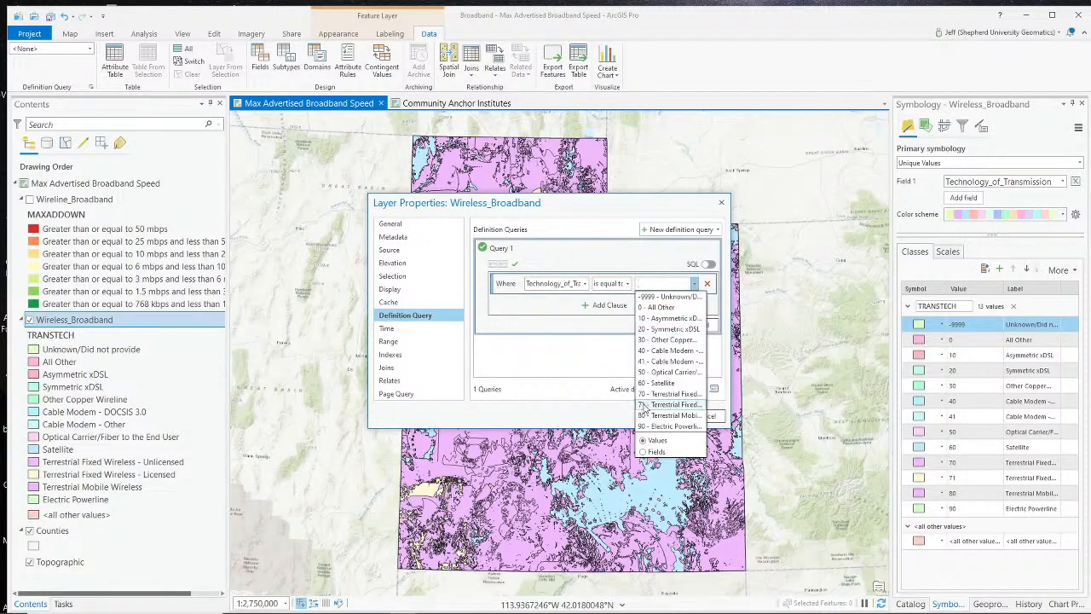
click(662, 404)
Add an Or clause for Technology_of_Transmission equal to 71, Terrestrial Fixed Wireless - Licensed, and apply the definition query to the layer.
click(611, 305)
click(516, 307)
click(514, 331)
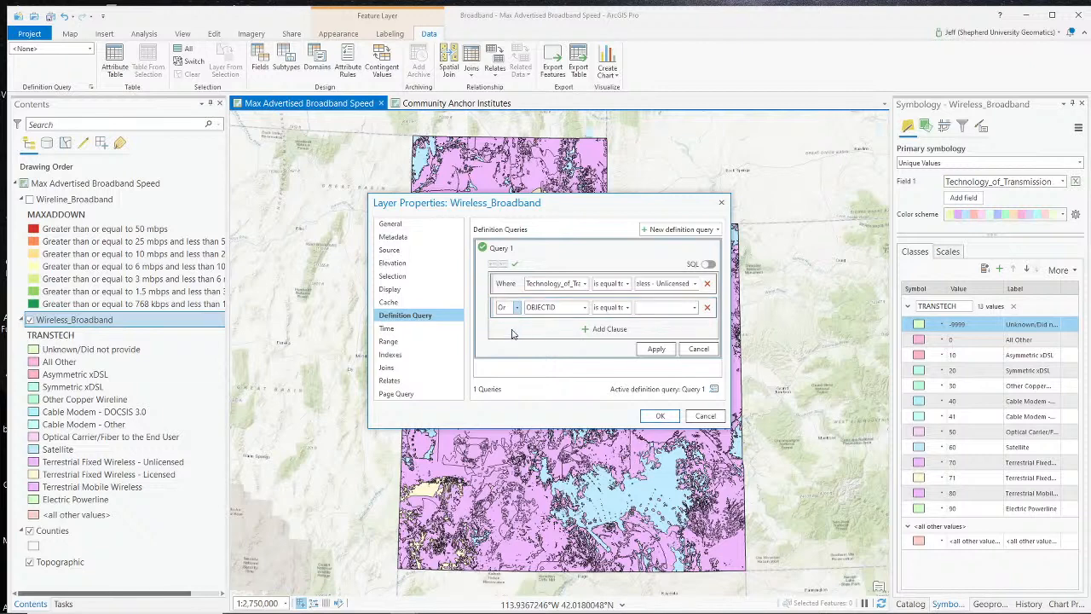
click(585, 308)
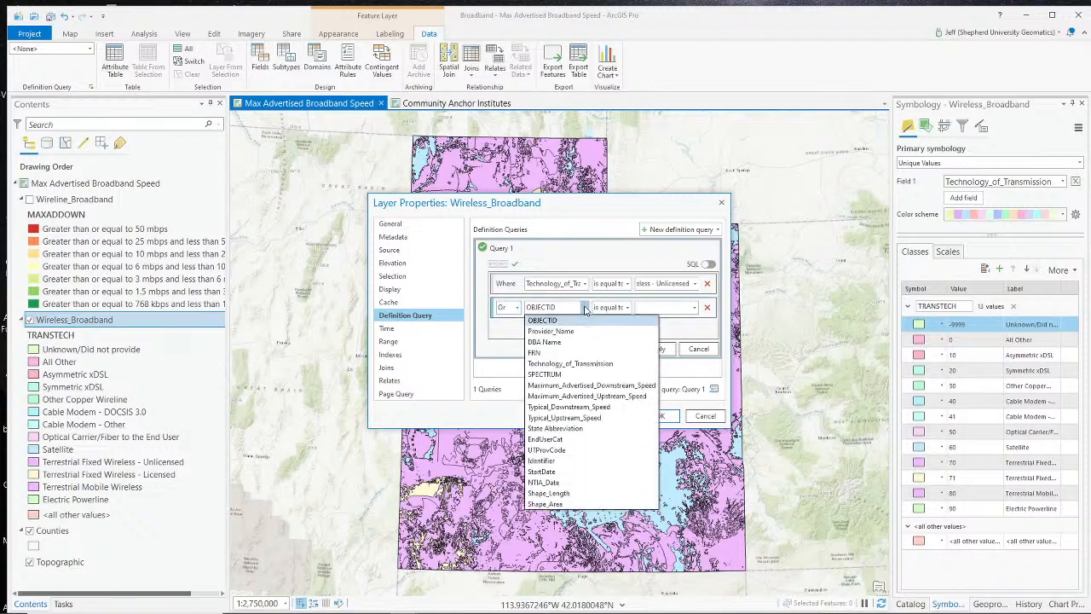
click(570, 364)
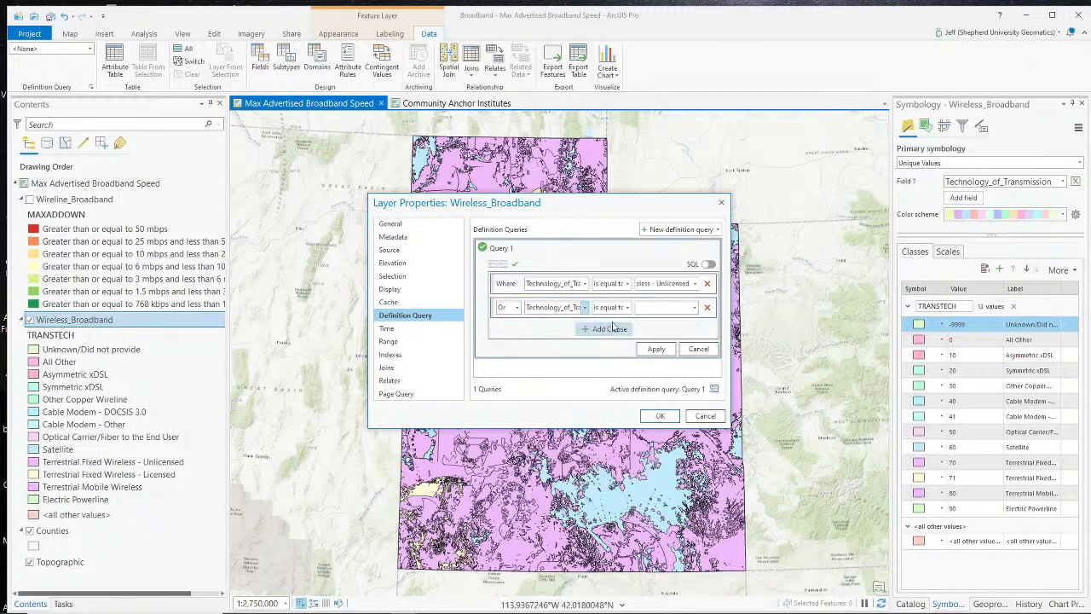
click(694, 307)
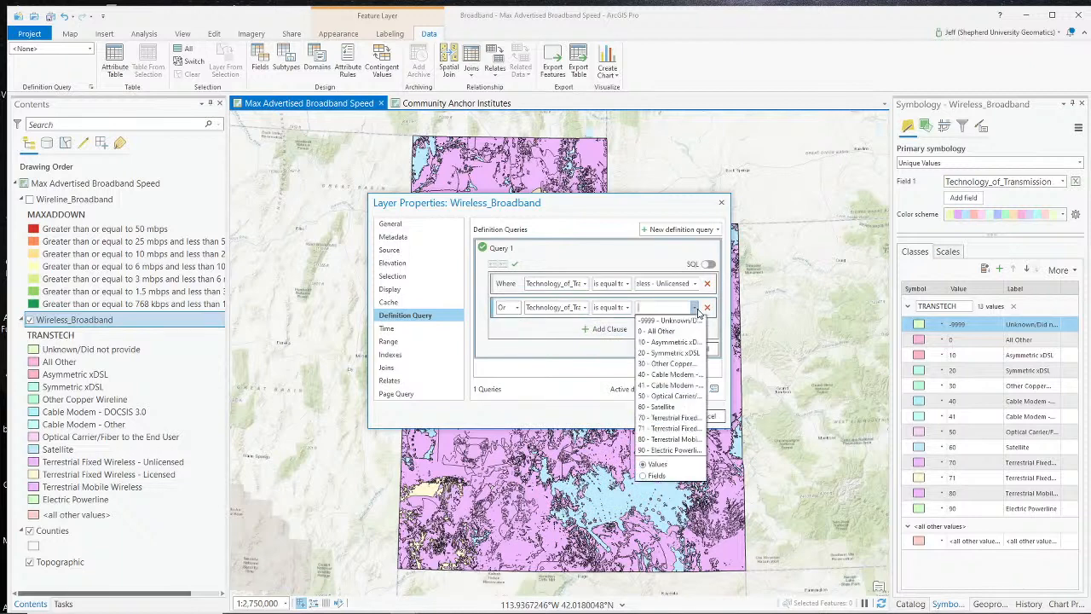
click(671, 428)
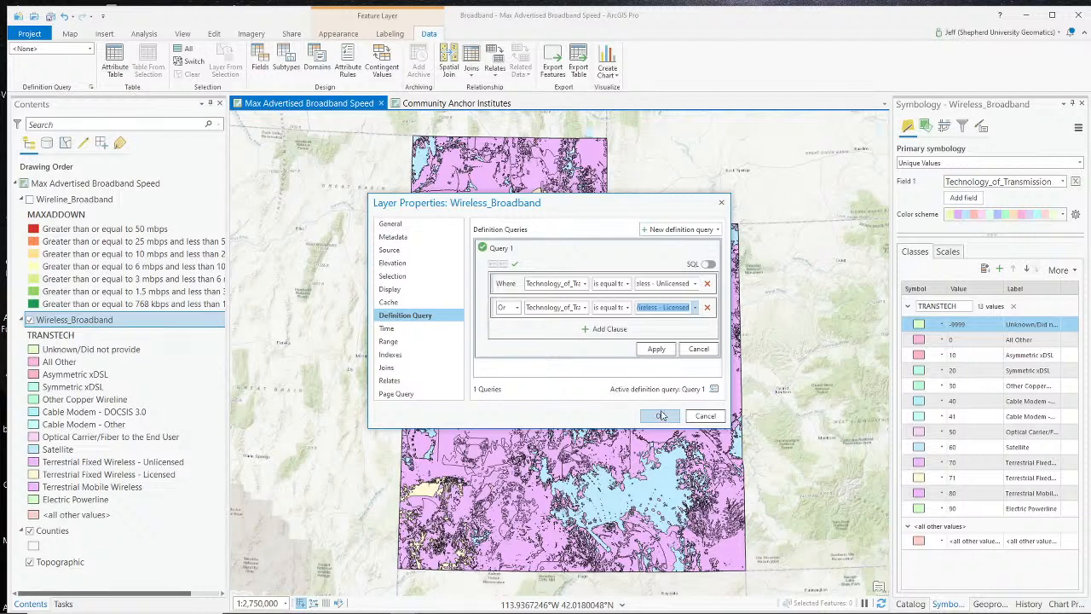
click(666, 350)
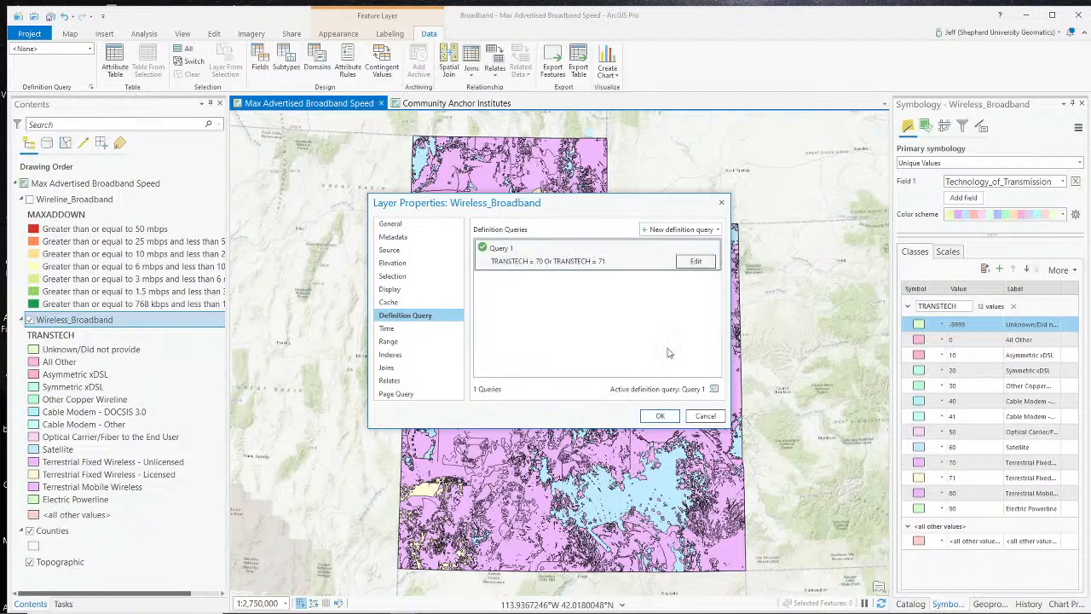
click(659, 416)
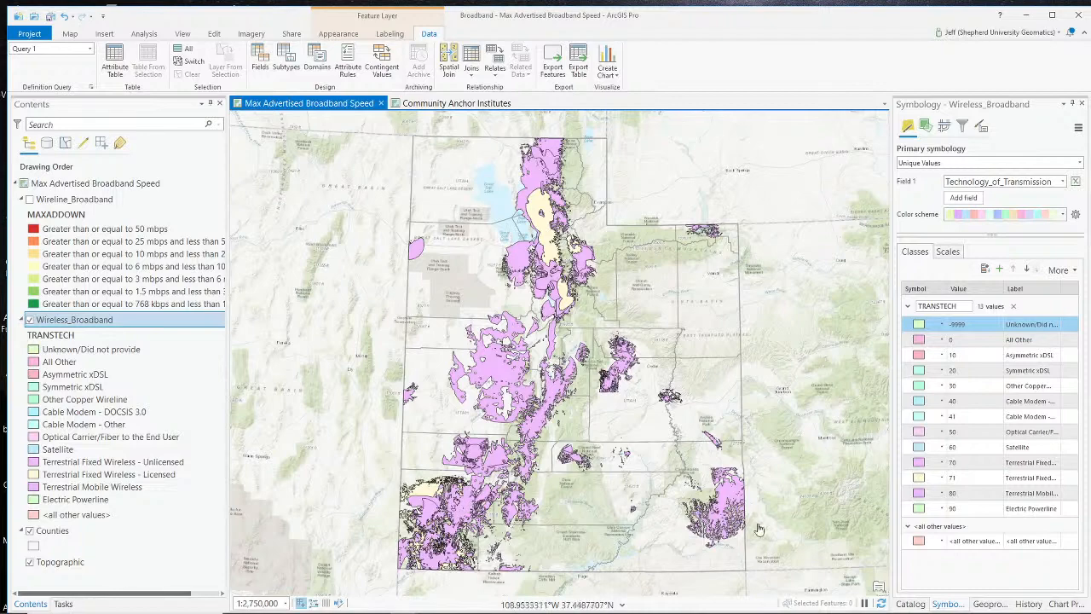
Examine the filtered fixed wireless coverage across Utah at several map scales.
scroll(729, 509, up, 3)
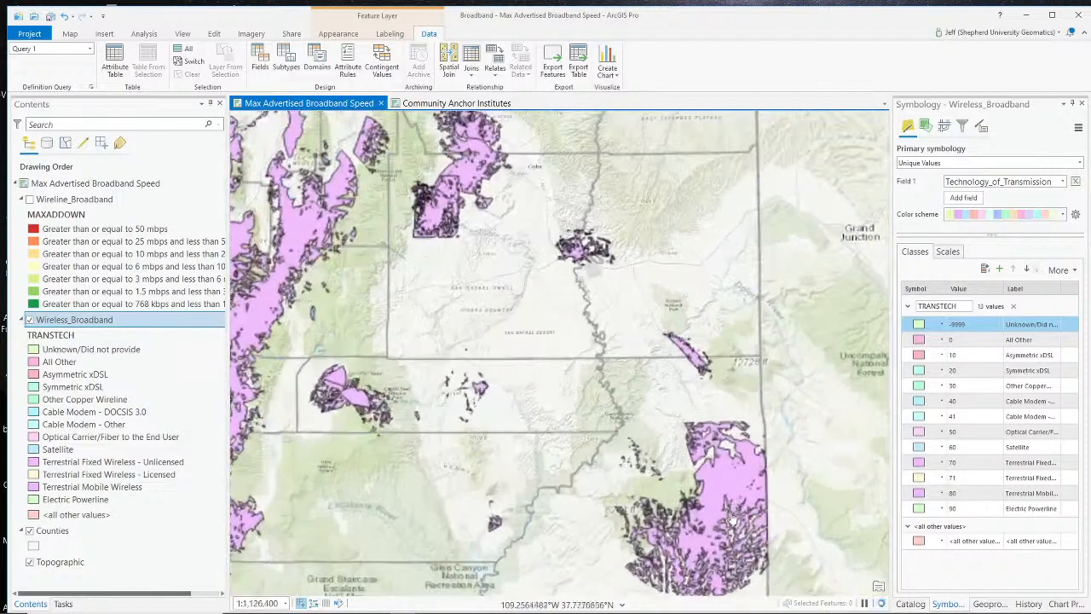
scroll(692, 549, down, 2)
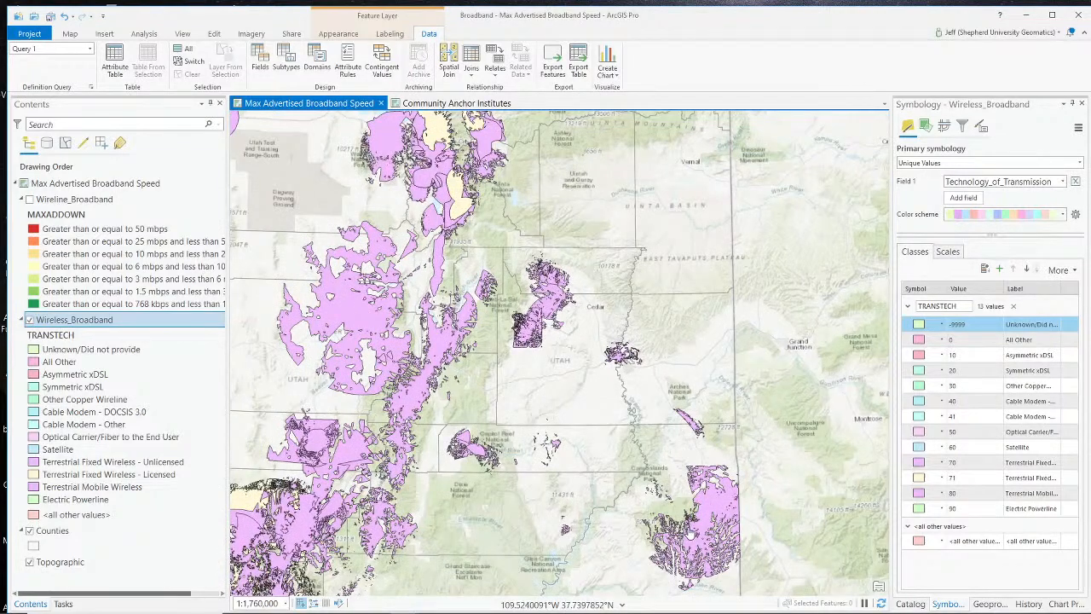
scroll(691, 536, up, 2)
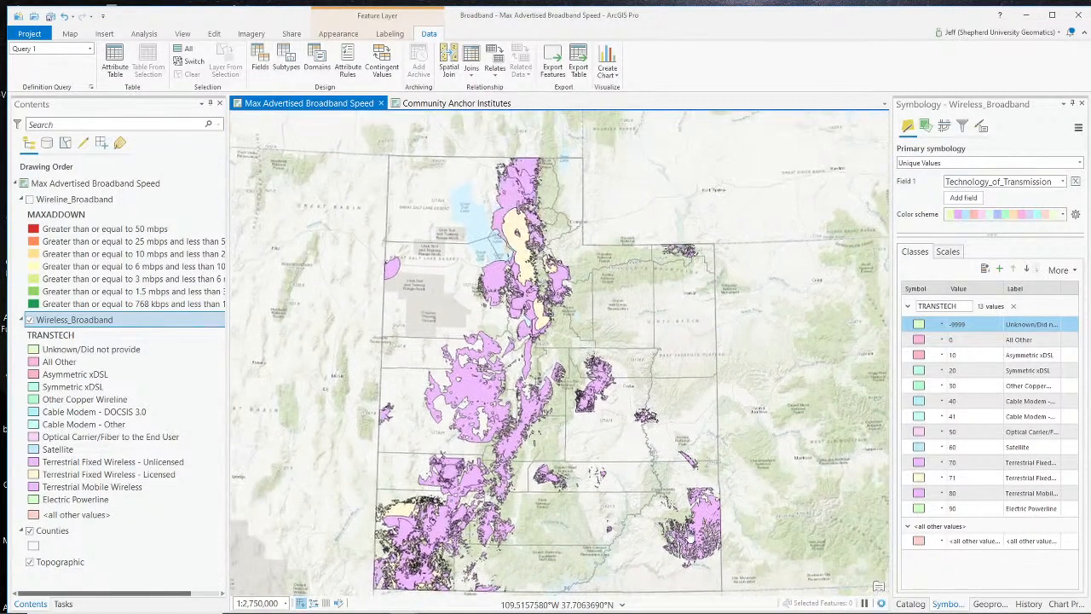
scroll(716, 469, down, 2)
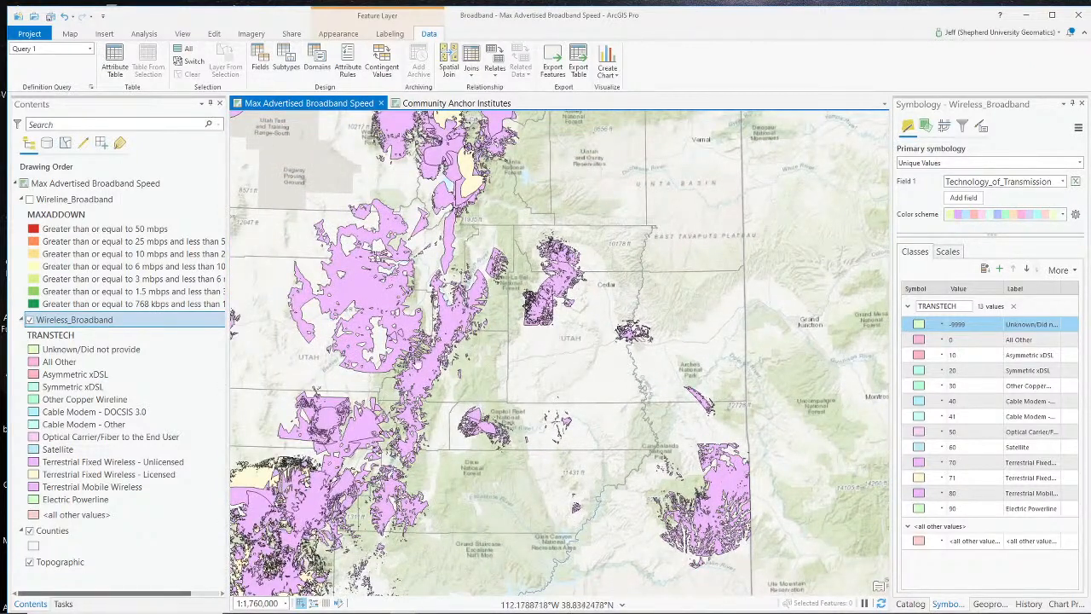
scroll(703, 554, down, 1)
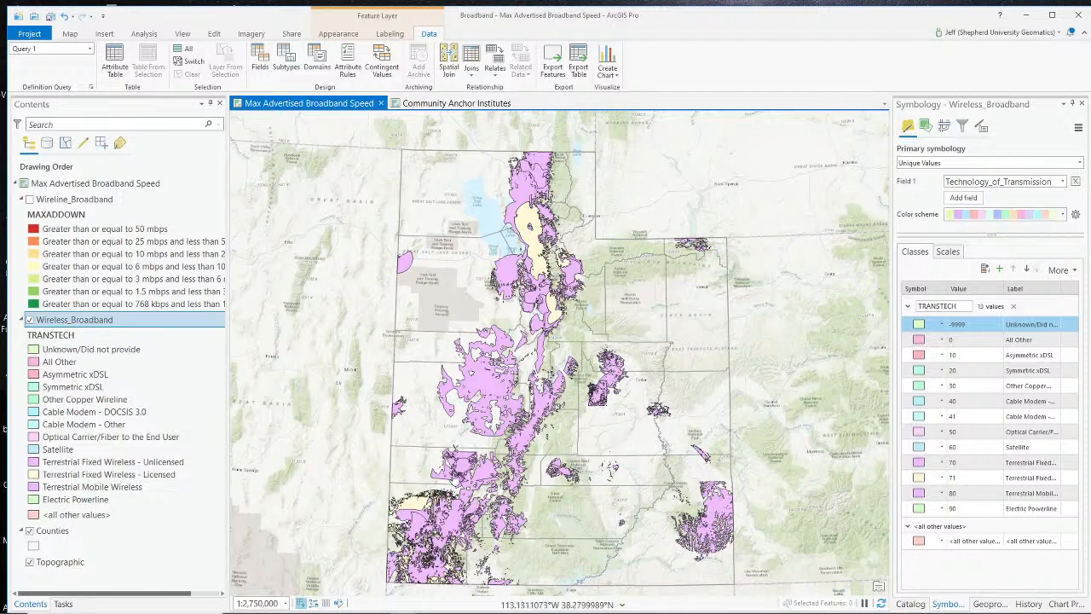
scroll(416, 494, down, 2)
scroll(417, 495, up, 2)
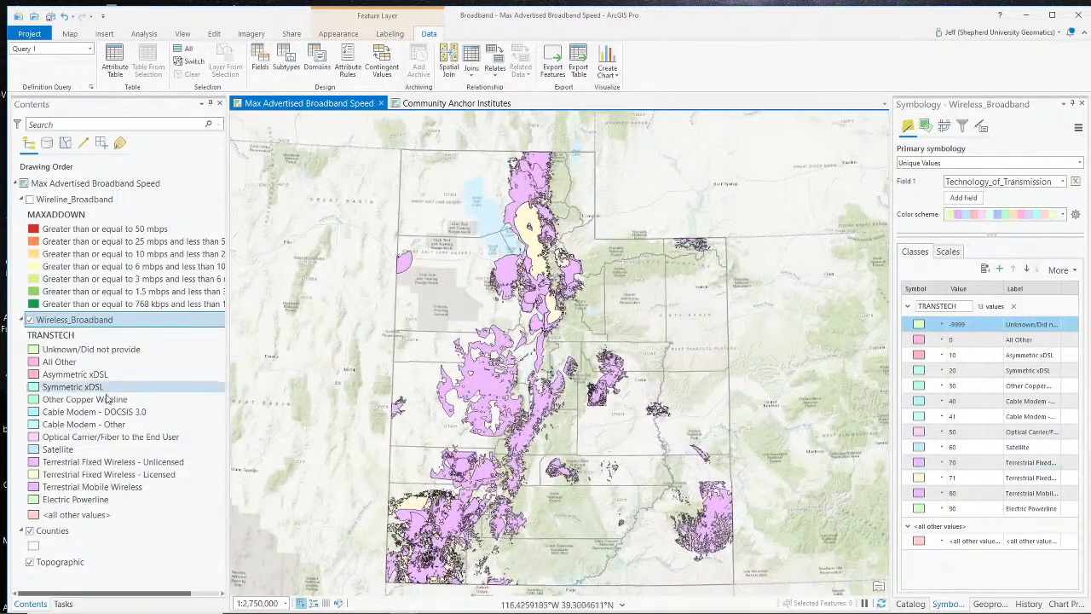
click(64, 328)
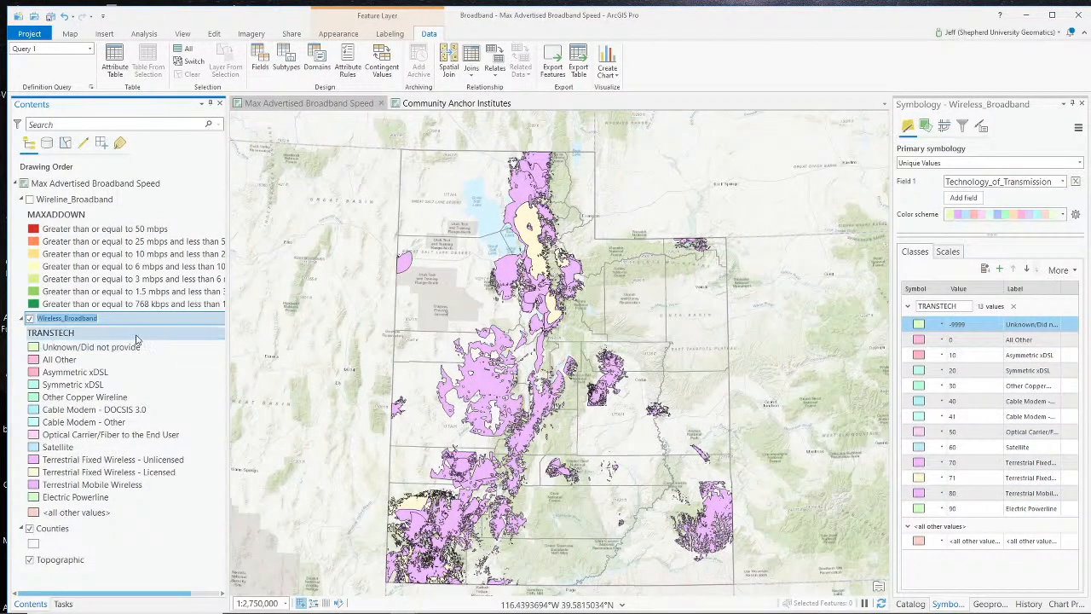
click(65, 319)
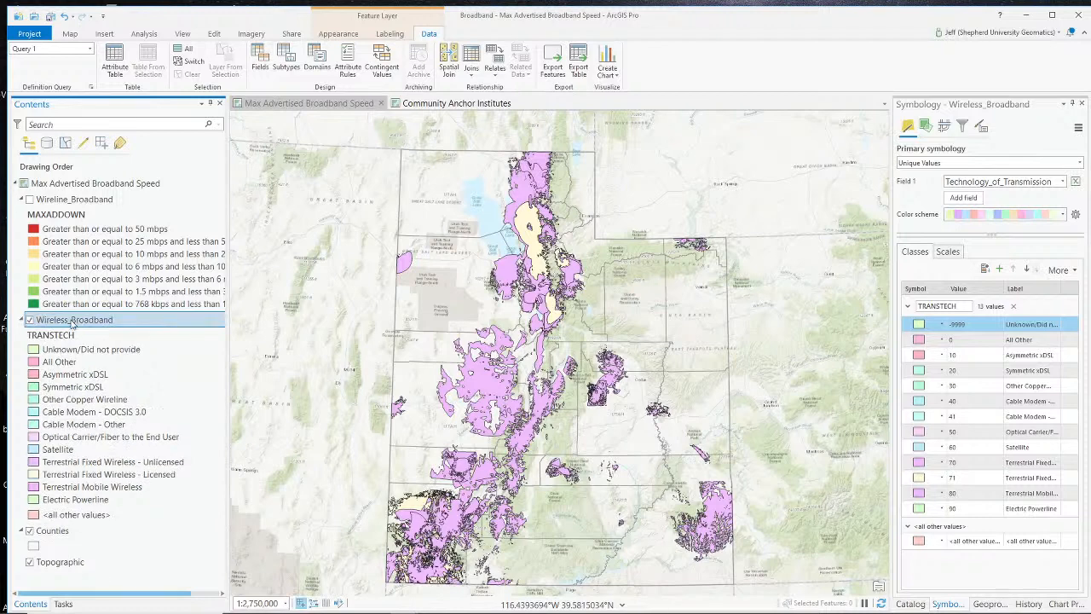
click(943, 163)
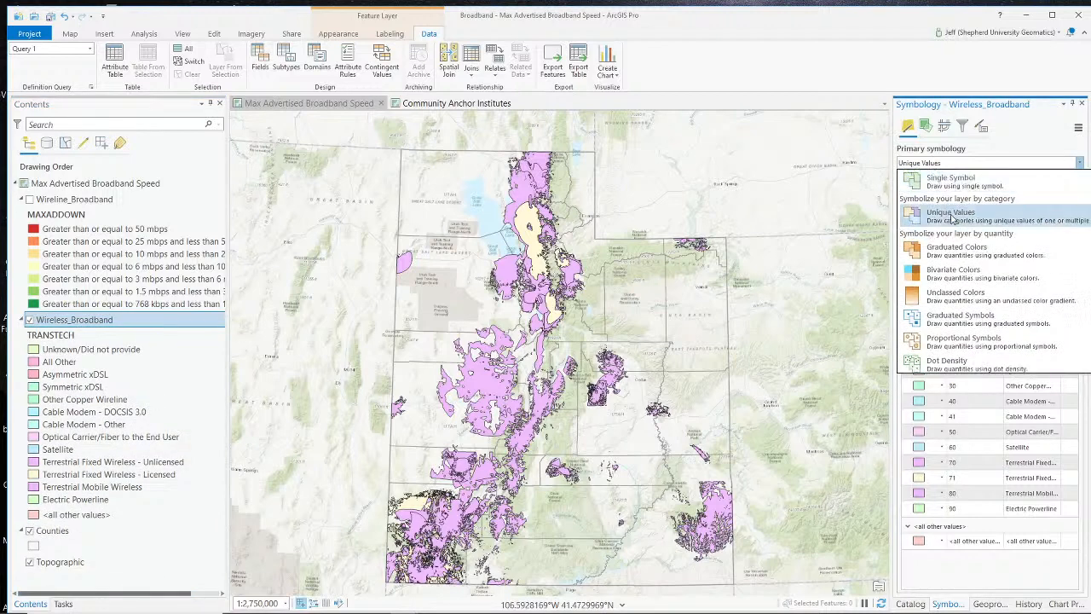
click(951, 208)
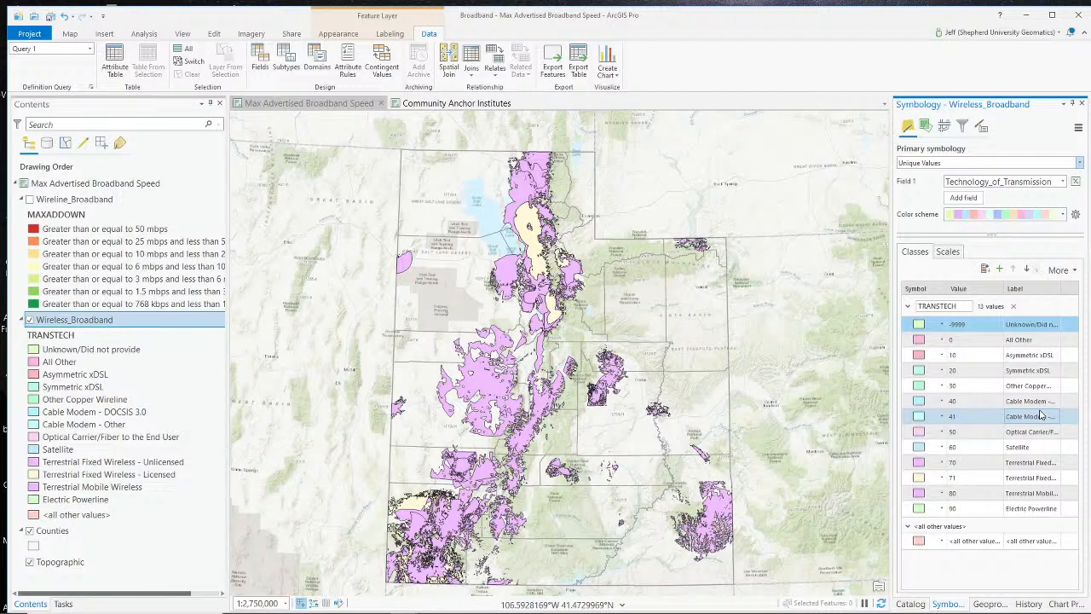
Review the Wireless_Broadband definition query Query 1, verify its expression and compare its clause view with its SQL view.
click(90, 87)
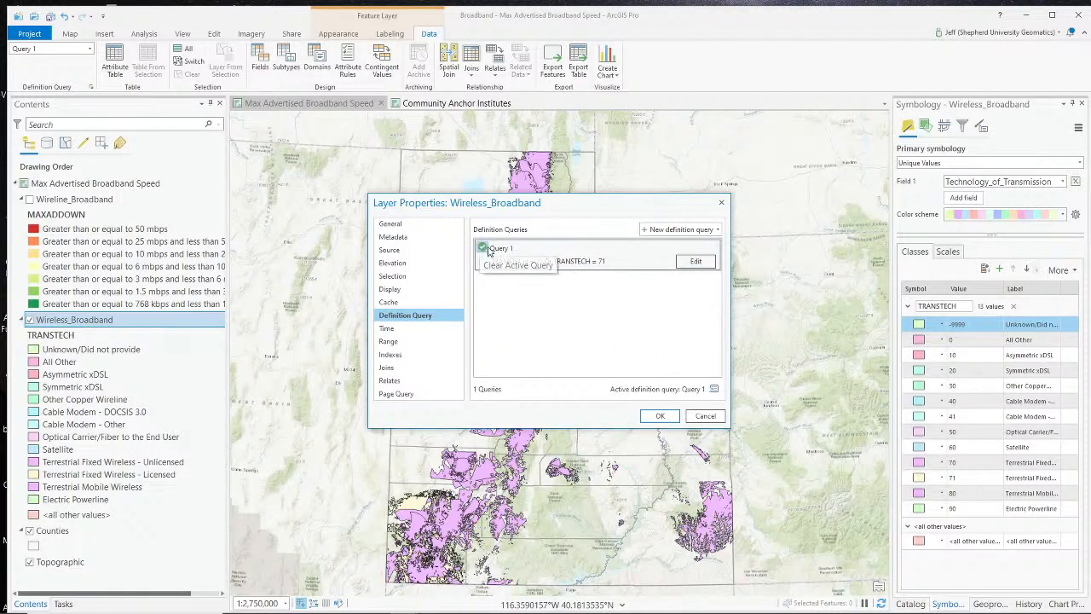
click(695, 261)
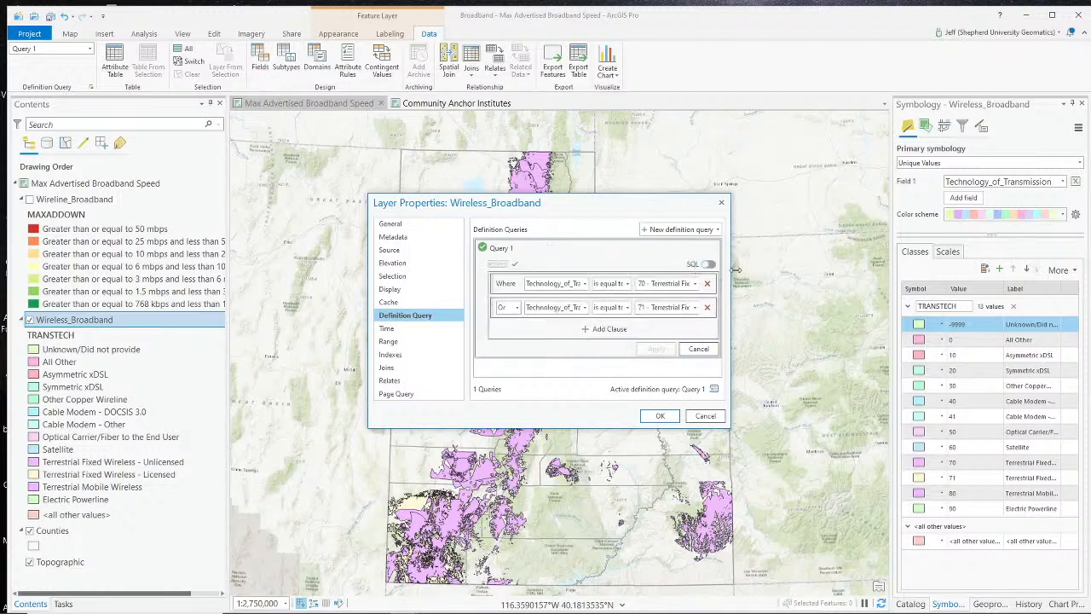
click(515, 266)
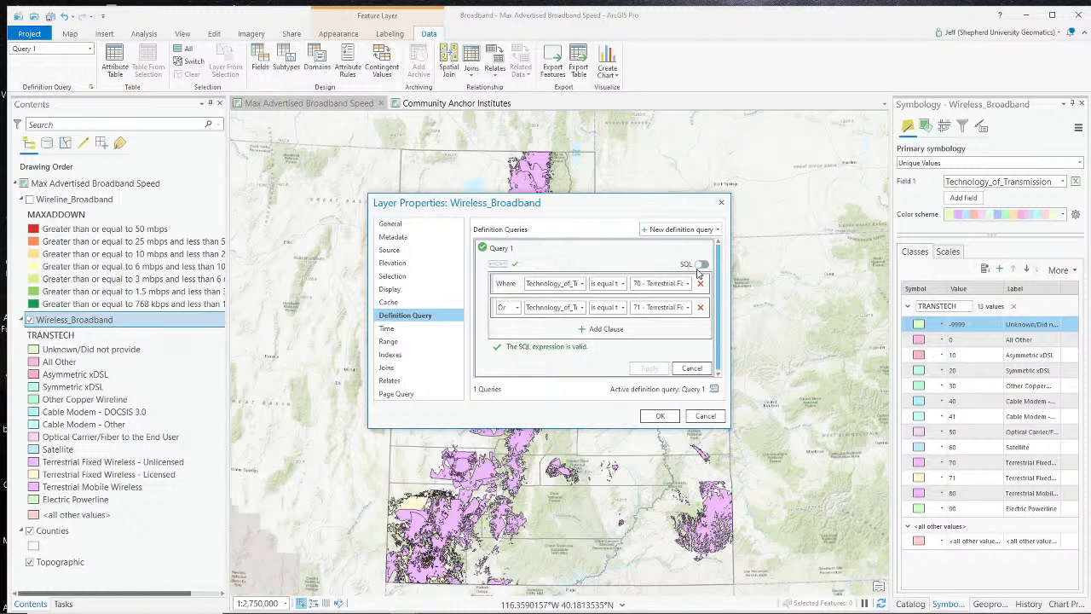
click(701, 265)
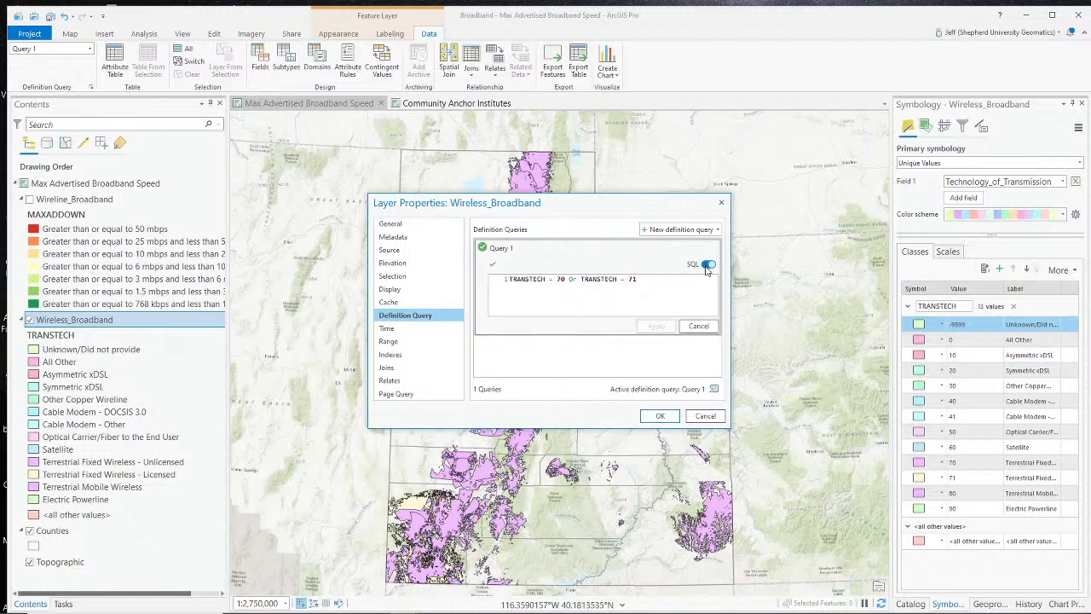
click(706, 267)
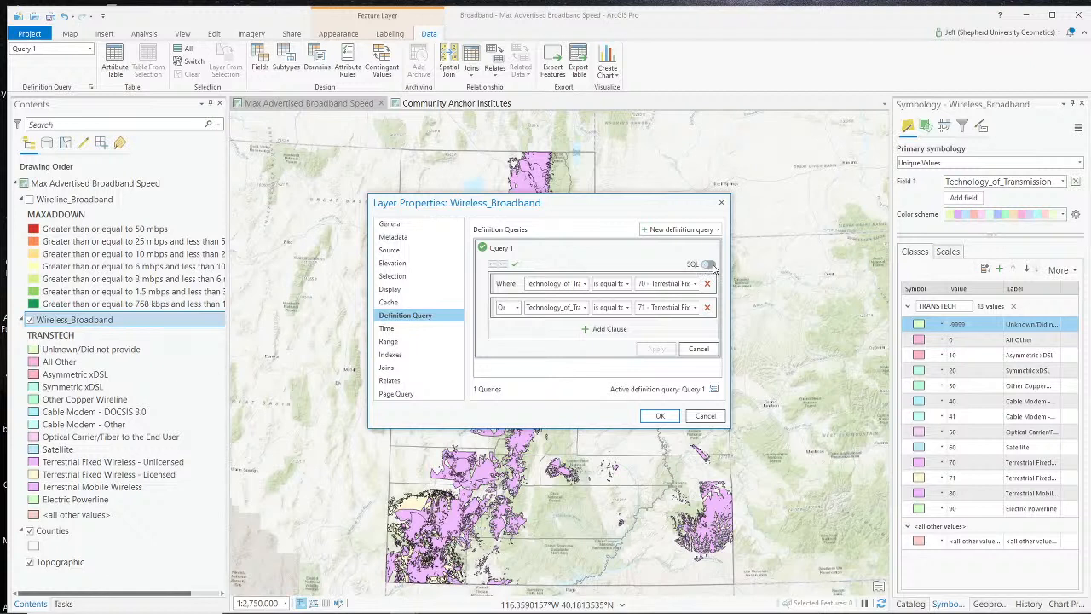
click(710, 266)
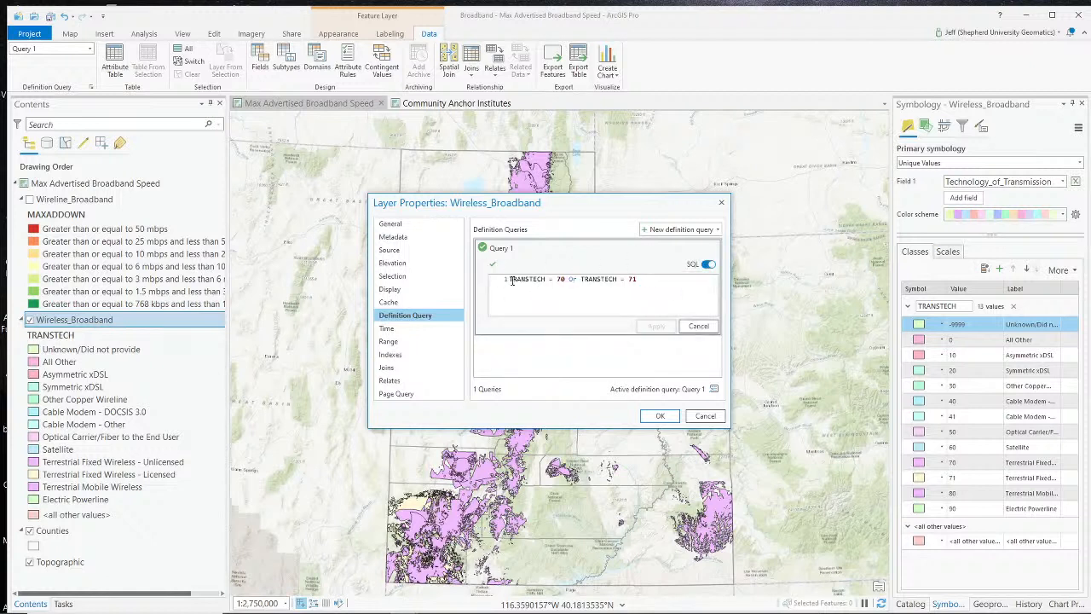
drag(513, 279, 649, 279)
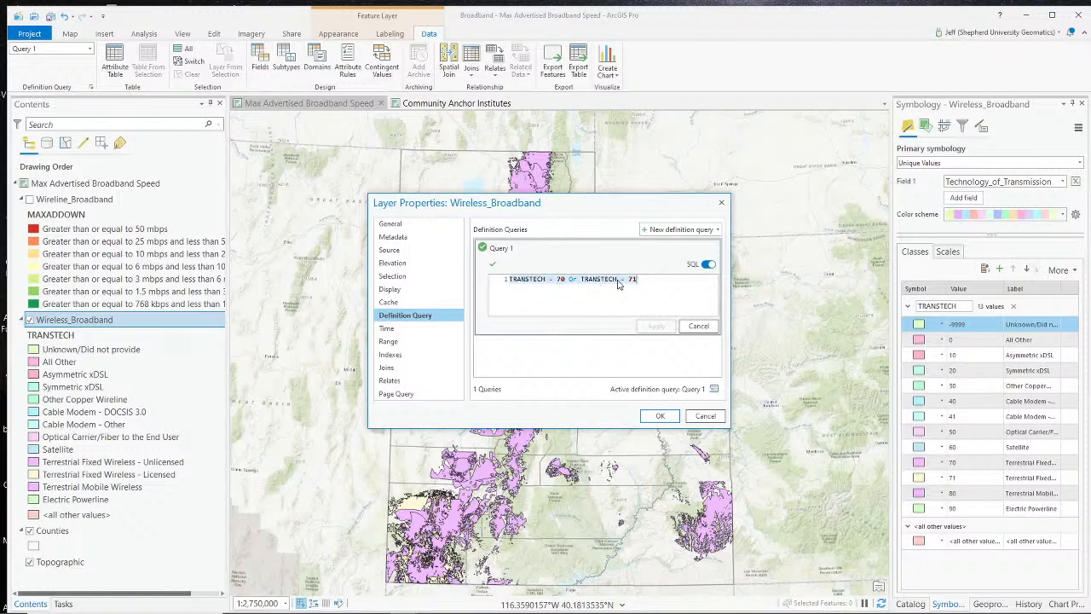
click(709, 265)
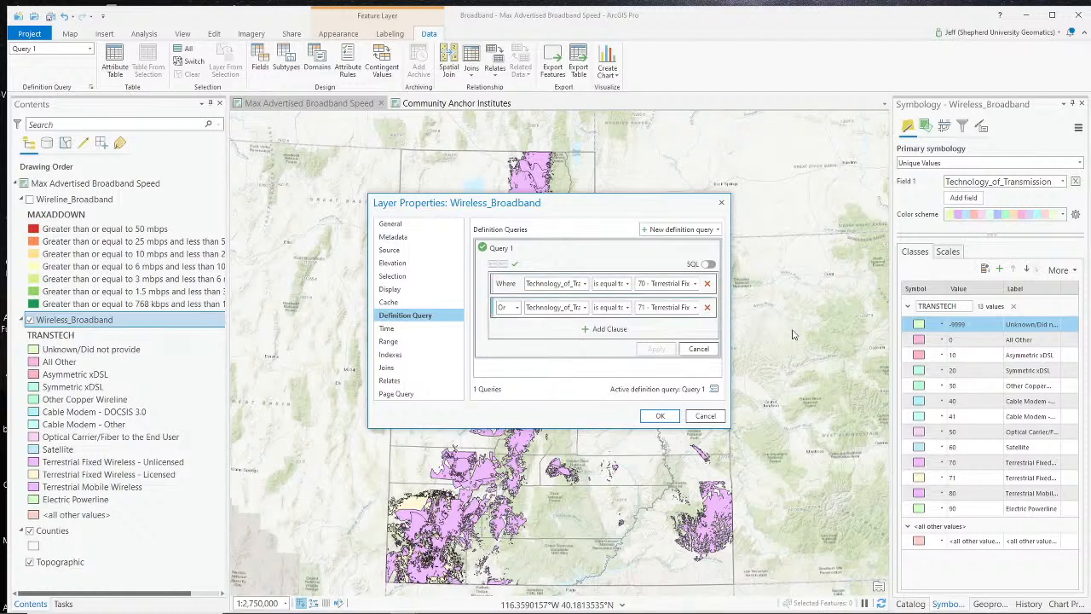
click(662, 415)
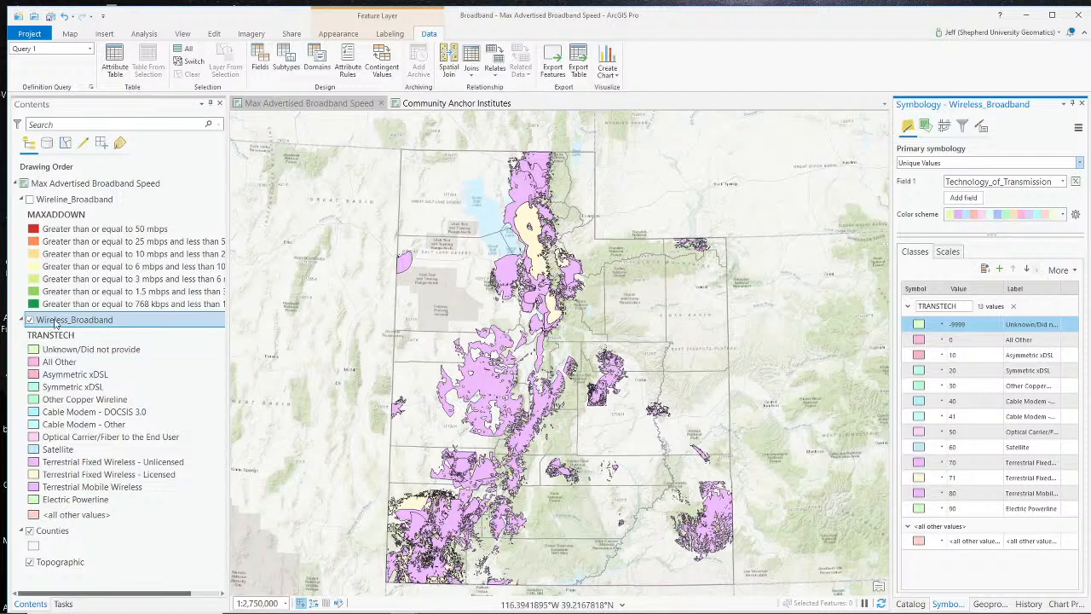
Symbolize the Wireless_Broadband layer with unique values of the Maximum_Advertised_Downstream_Speed field.
click(57, 320)
key(Escape)
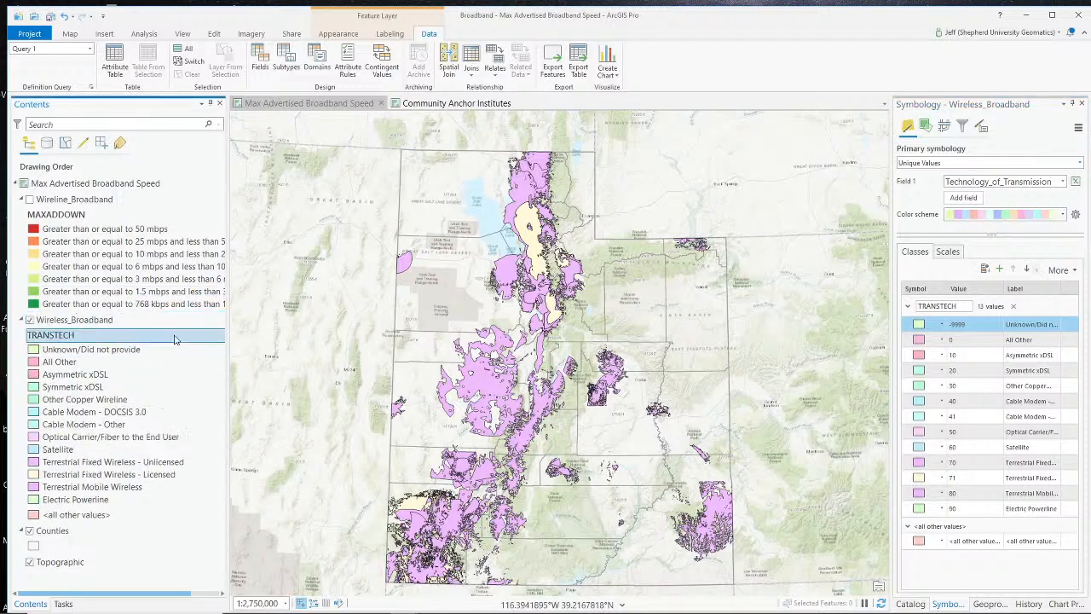
right_click(81, 324)
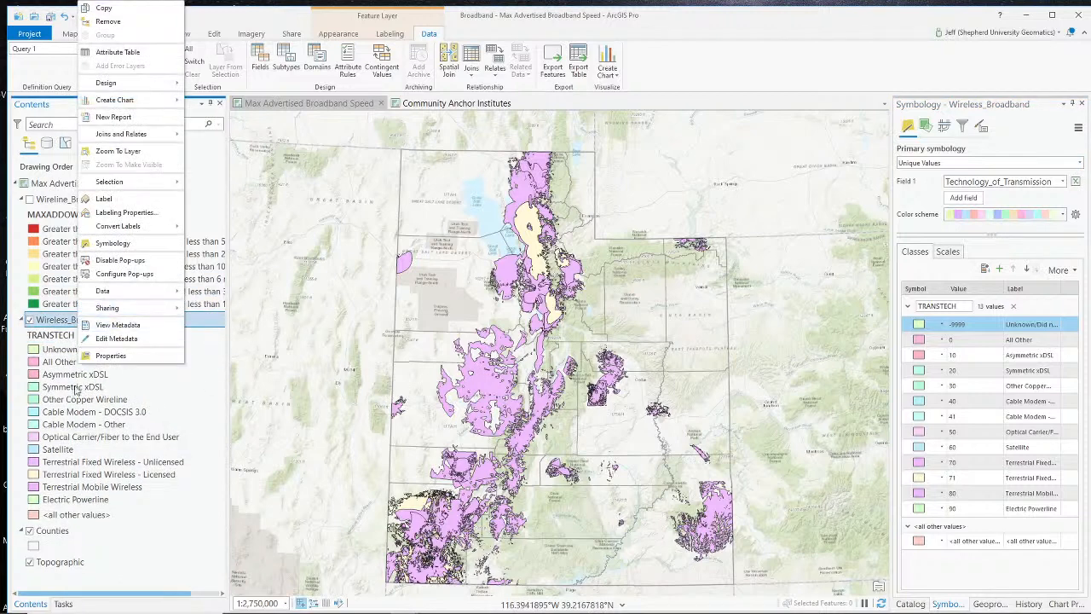
key(Escape)
click(938, 164)
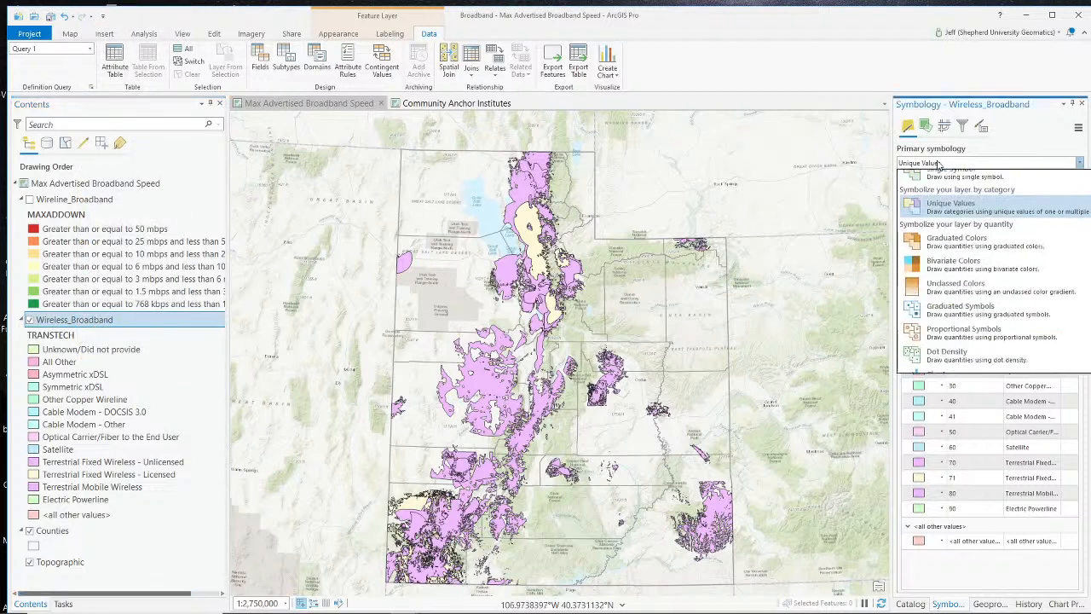
click(951, 213)
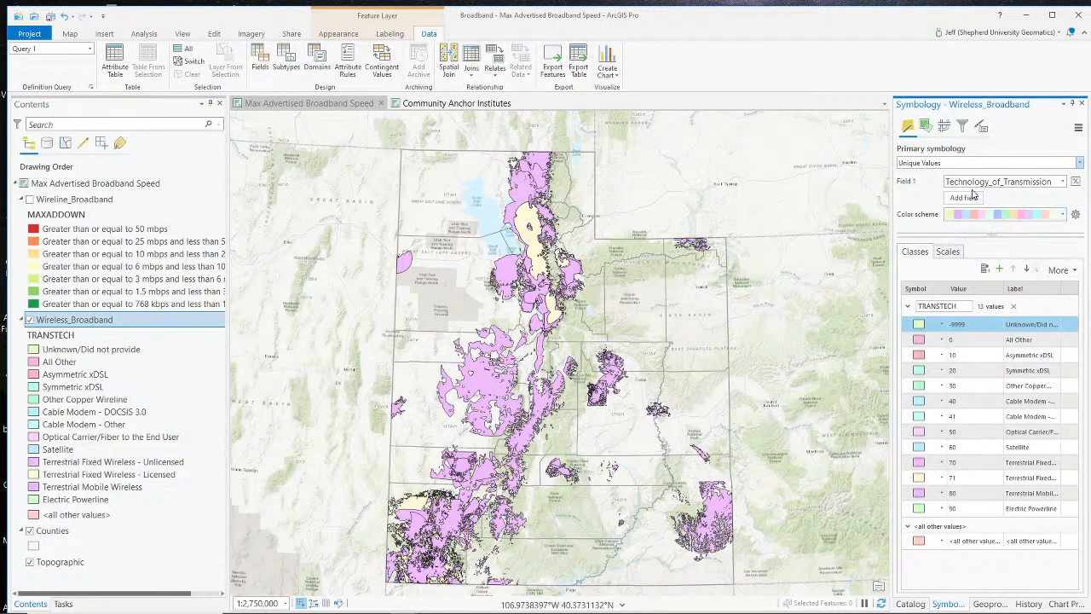
click(1062, 182)
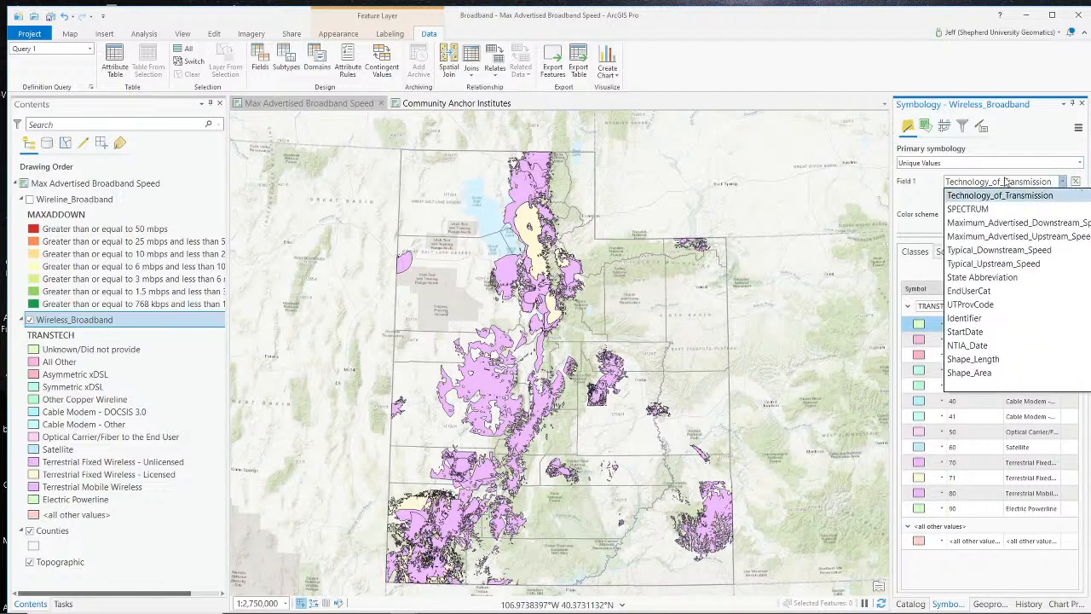
click(928, 196)
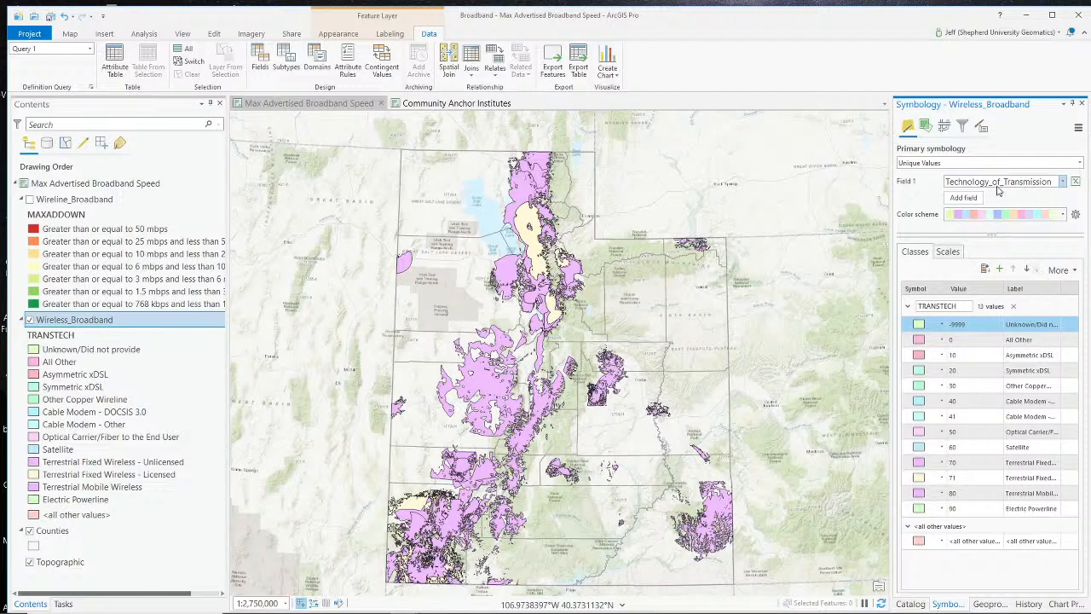
click(1061, 183)
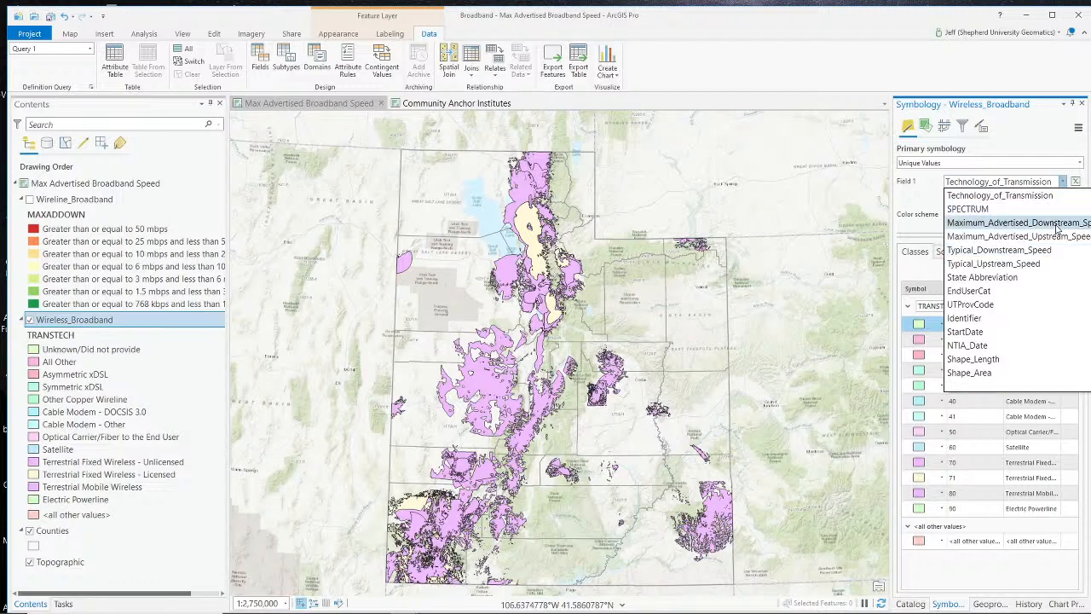
click(1057, 223)
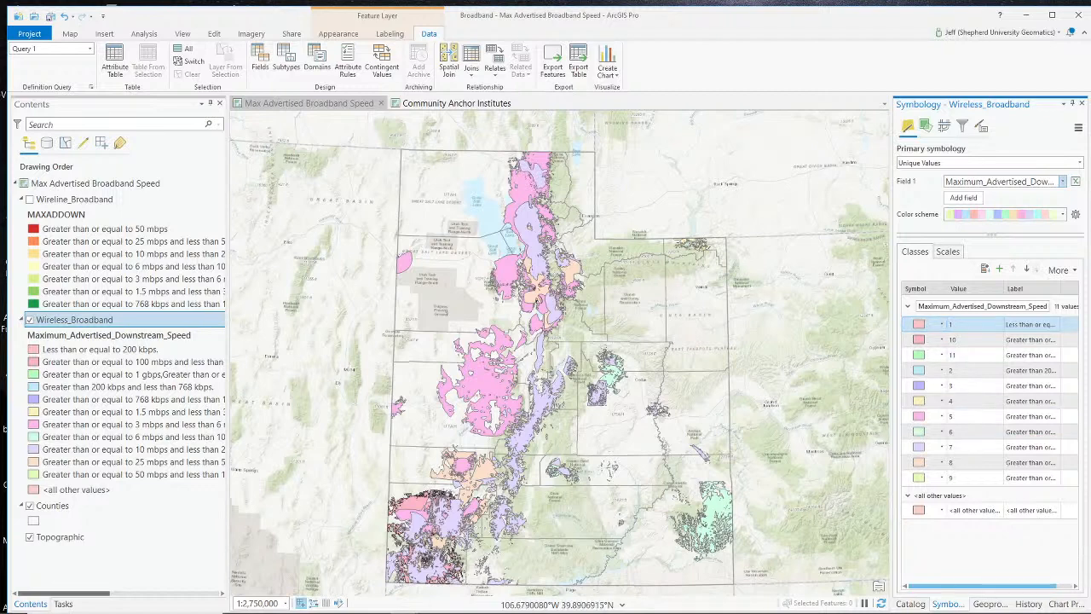
Widen the symbology pane and its label column, and remove the classes with values 1 and 2, the speeds below 768 kbps.
drag(894, 380, 770, 375)
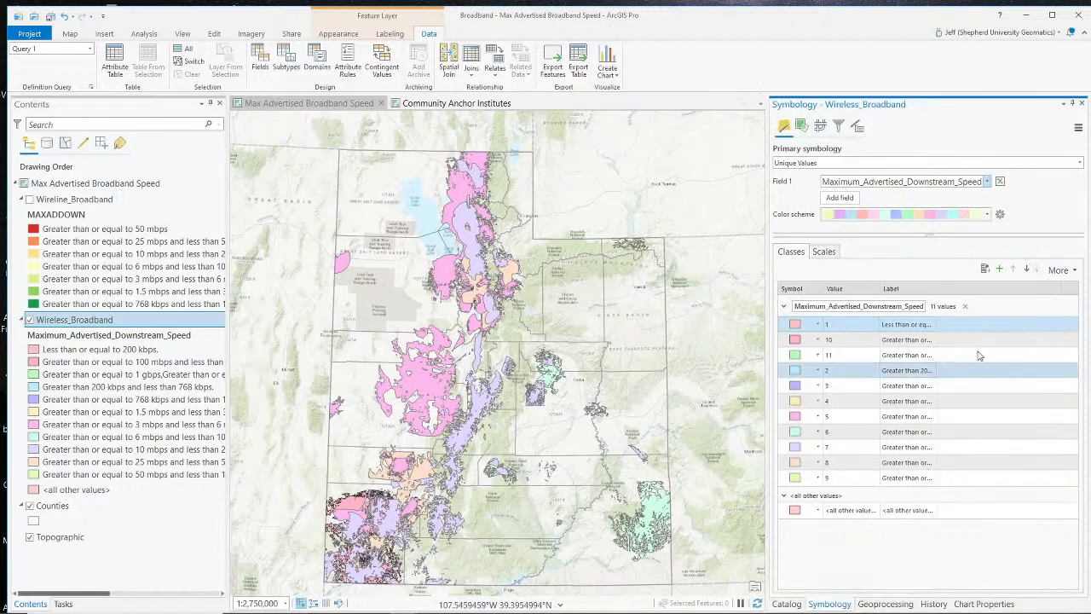
drag(936, 291, 1049, 288)
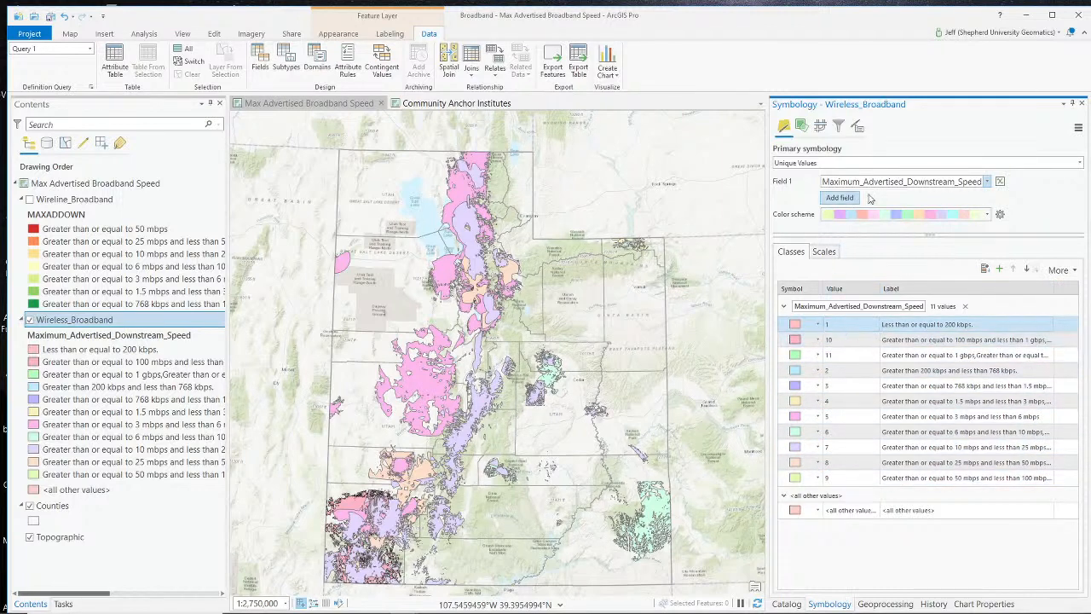
click(842, 329)
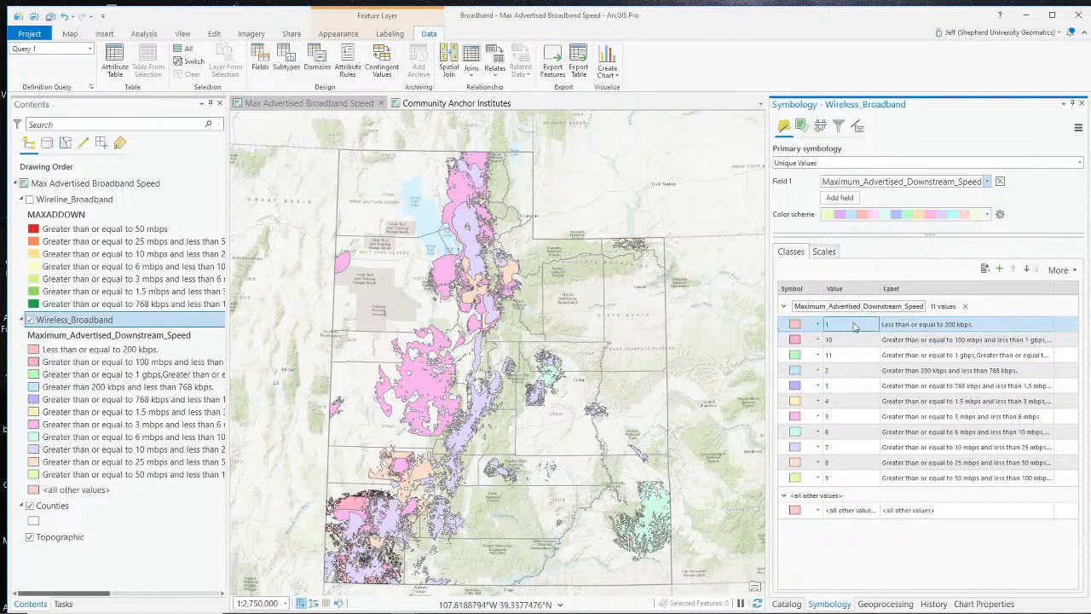
right_click(918, 328)
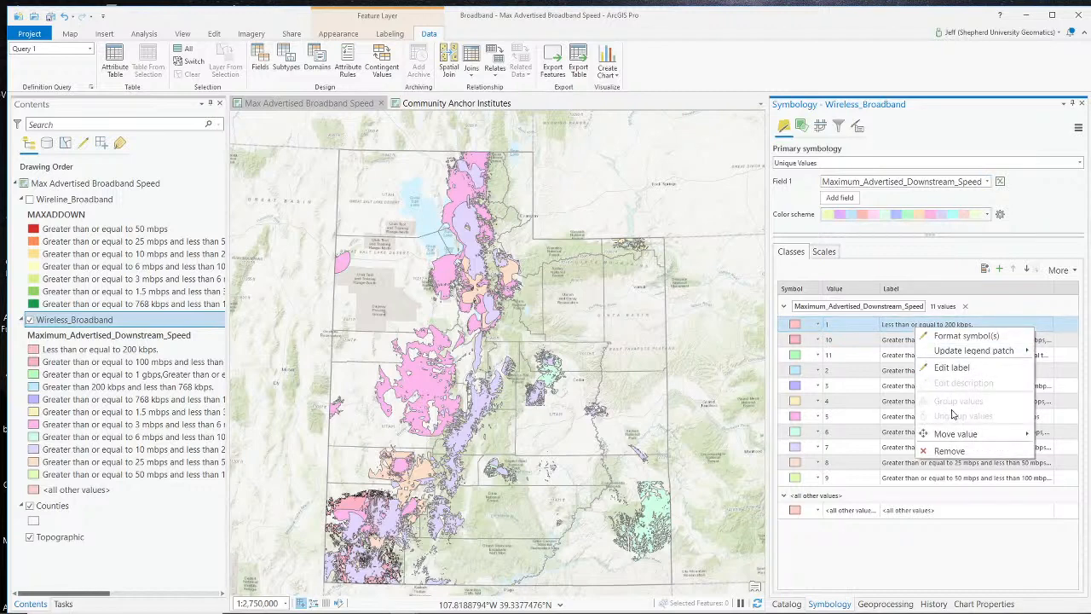
click(953, 451)
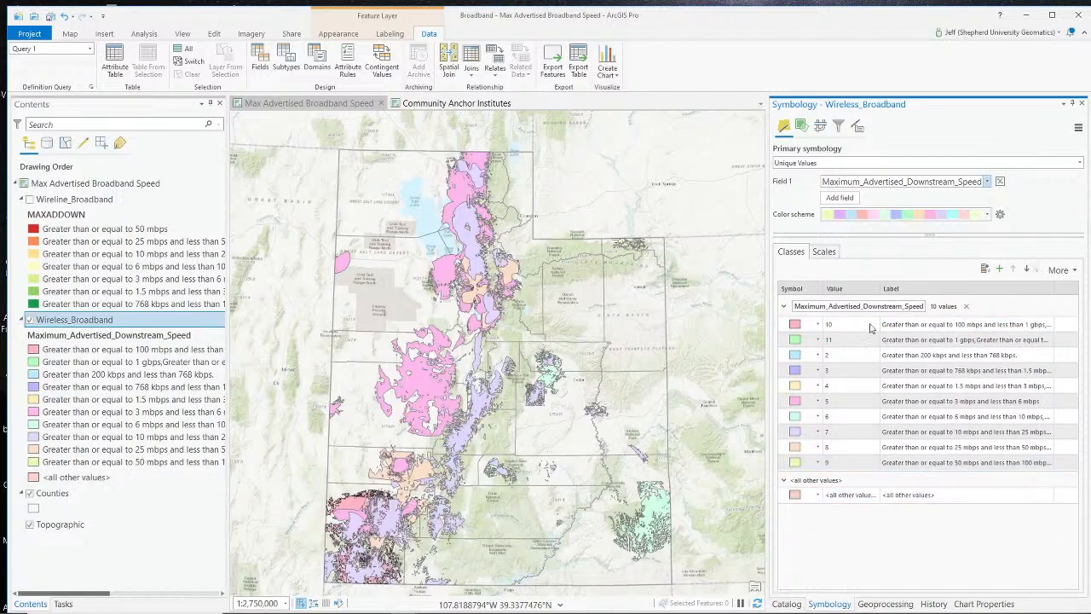
click(902, 357)
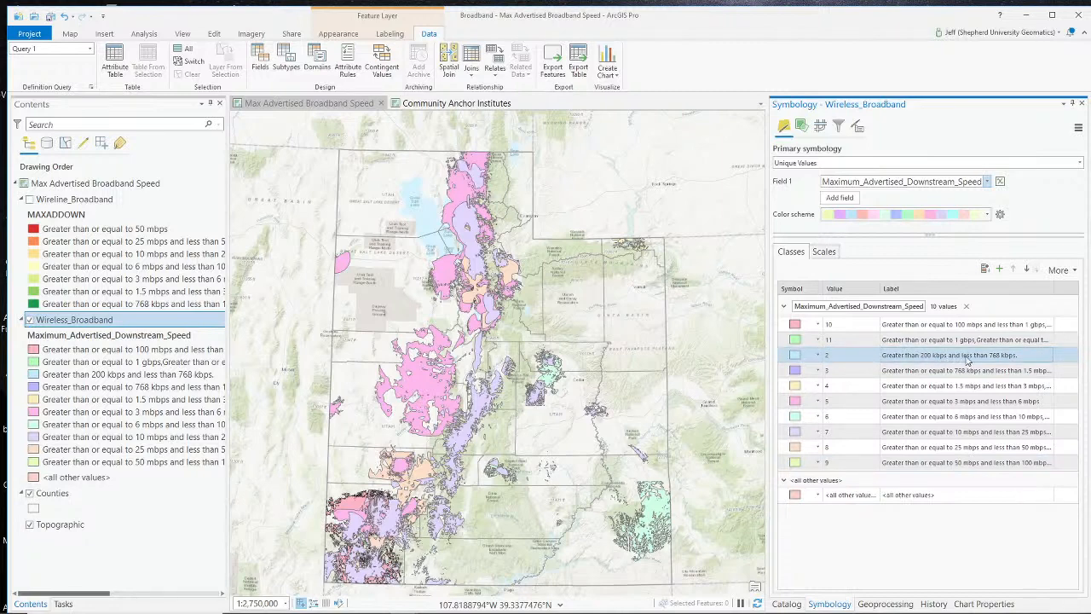
right_click(895, 358)
click(954, 484)
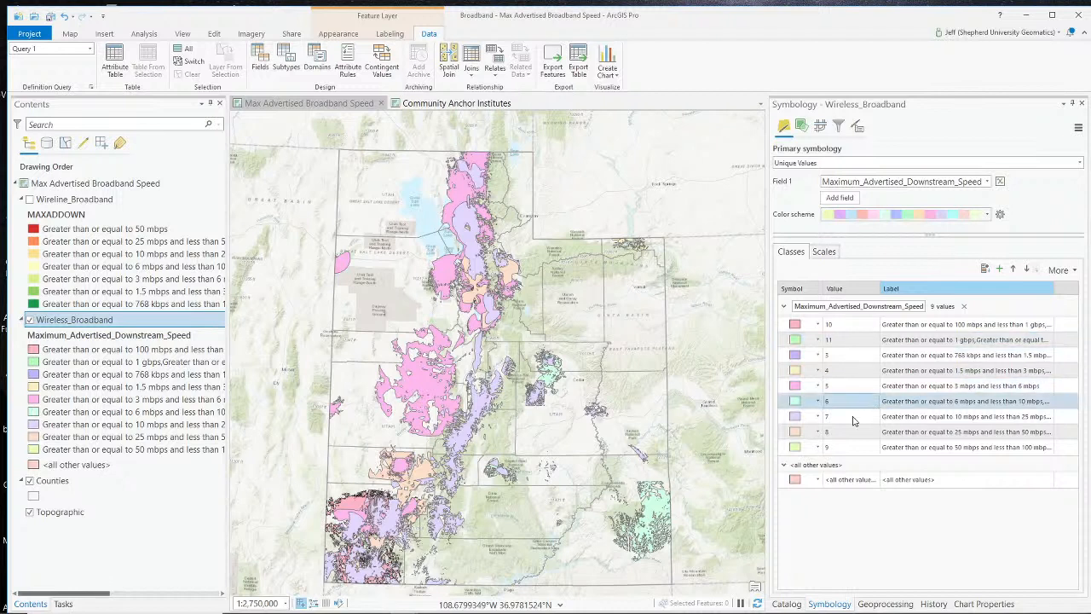
Sort the remaining Wireless_Broadband speed classes by value in descending order.
right_click(853, 291)
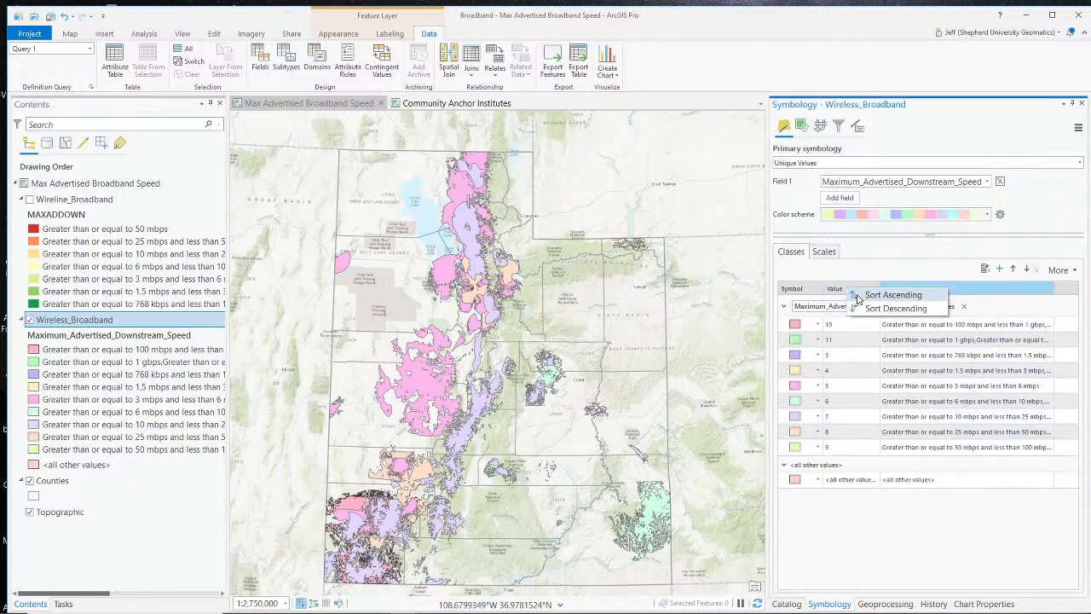
click(887, 295)
right_click(856, 293)
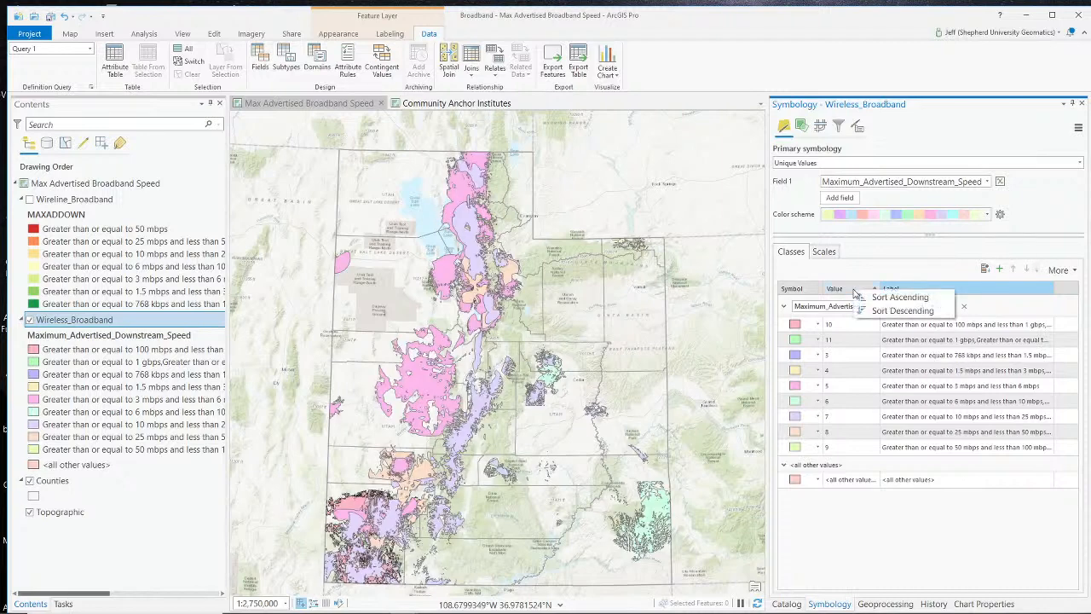
click(893, 310)
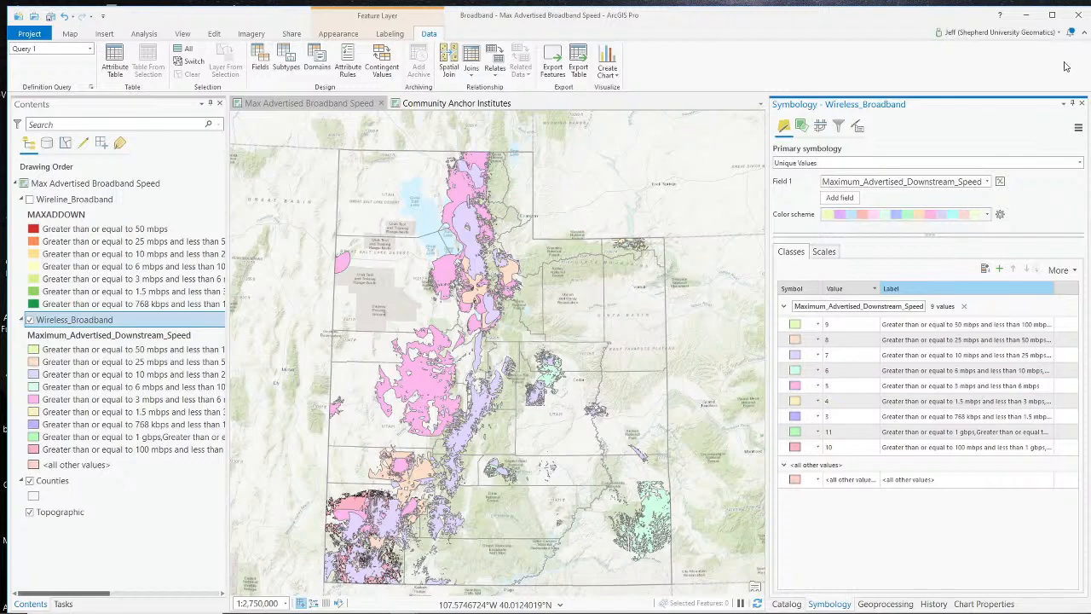
Group the Wireless_Broadband classes with values 9, 10 and 11 into a single class for speeds of at least 50 mbps.
click(822, 325)
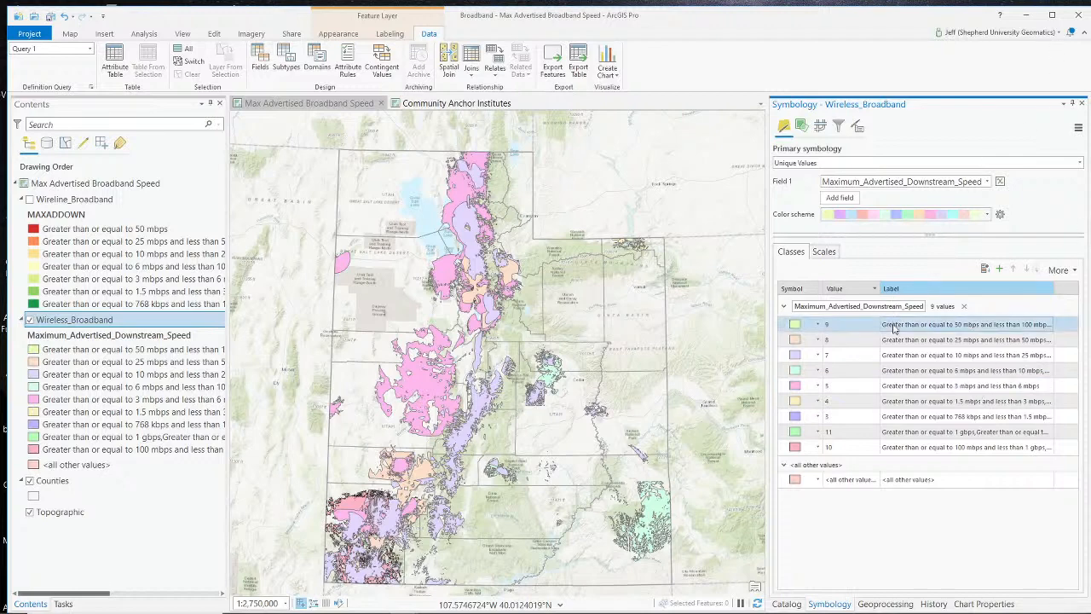
shift+click(917, 435)
click(905, 329)
ctrl+click(951, 360)
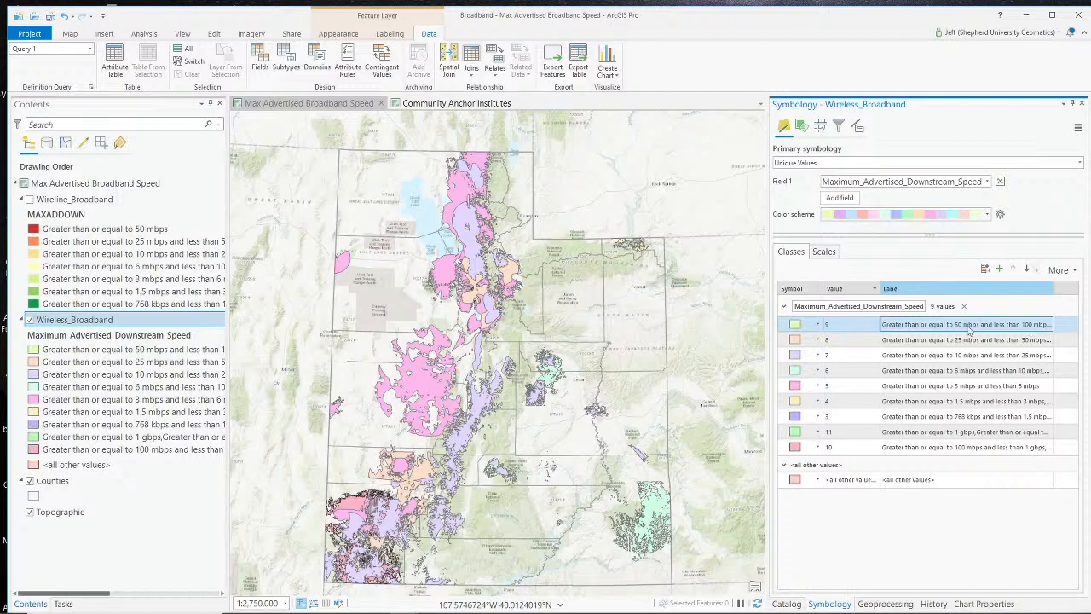
ctrl+click(947, 446)
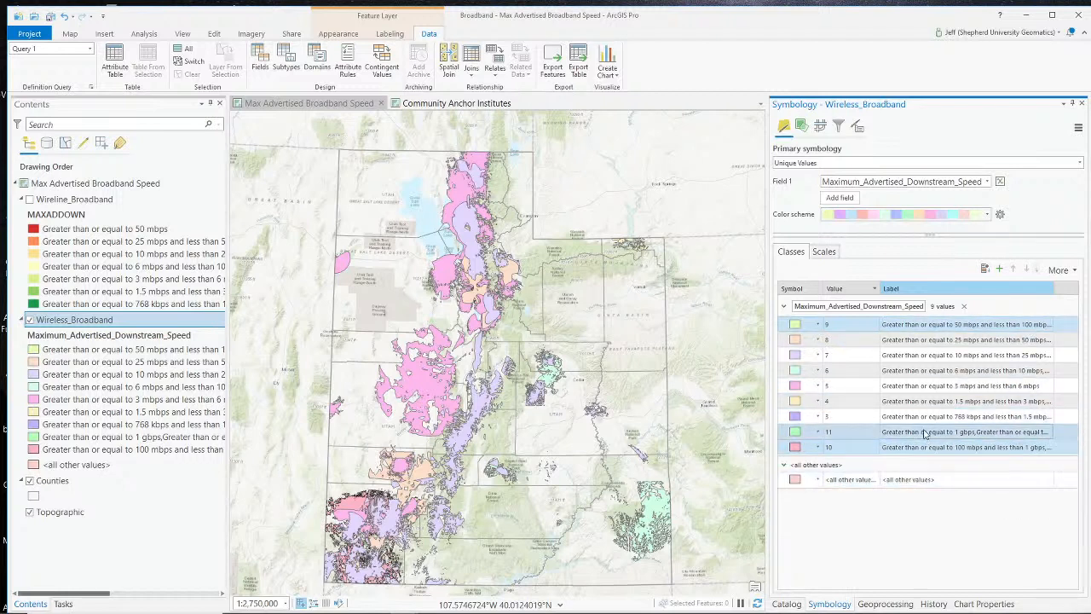
ctrl+click(912, 418)
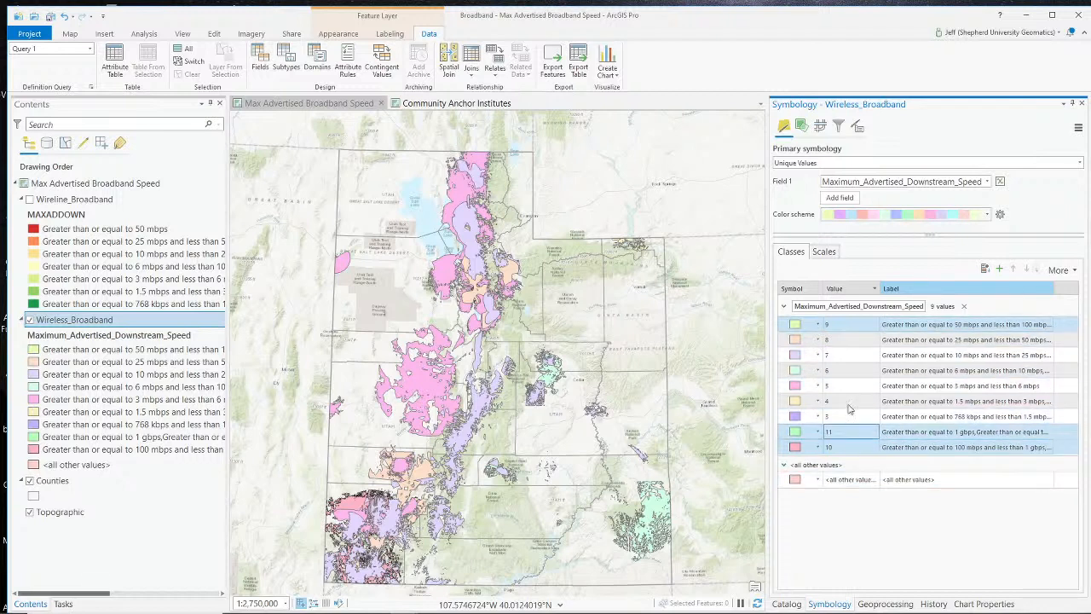
right_click(889, 433)
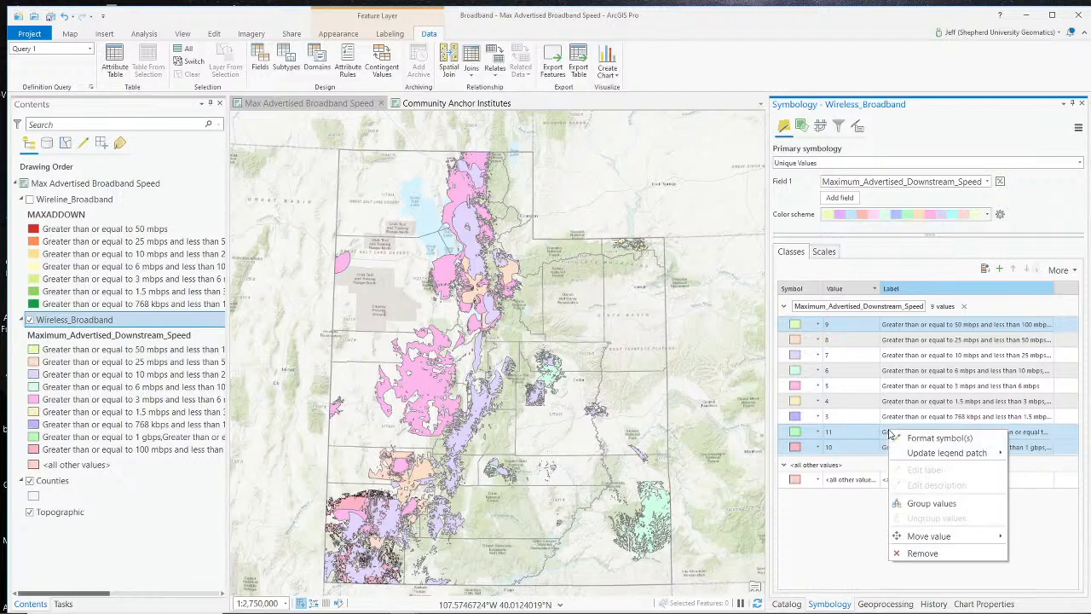
click(919, 503)
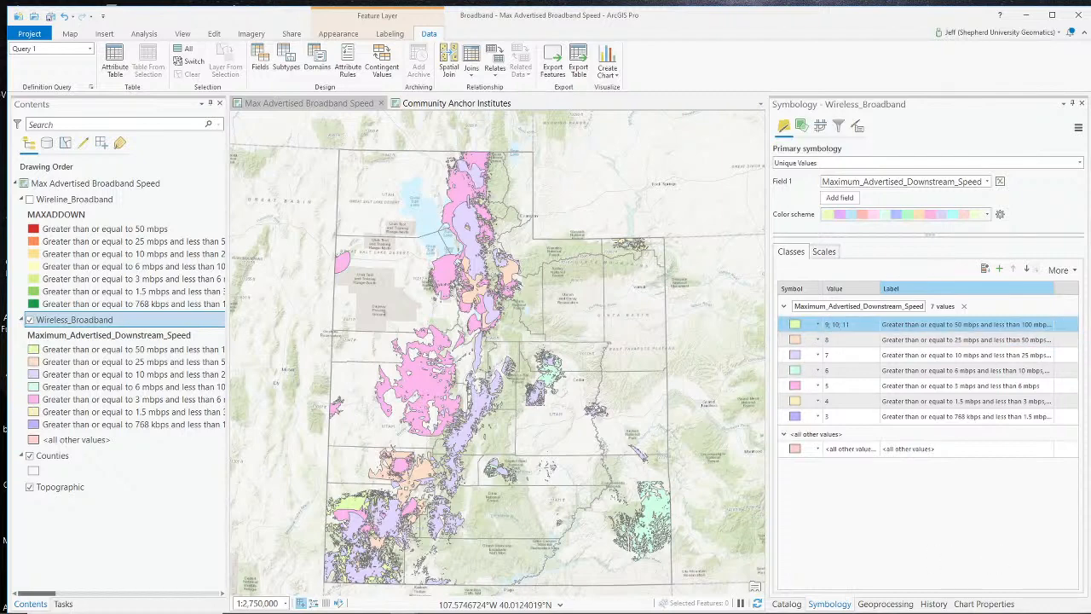
key(alt+Tab)
click(724, 515)
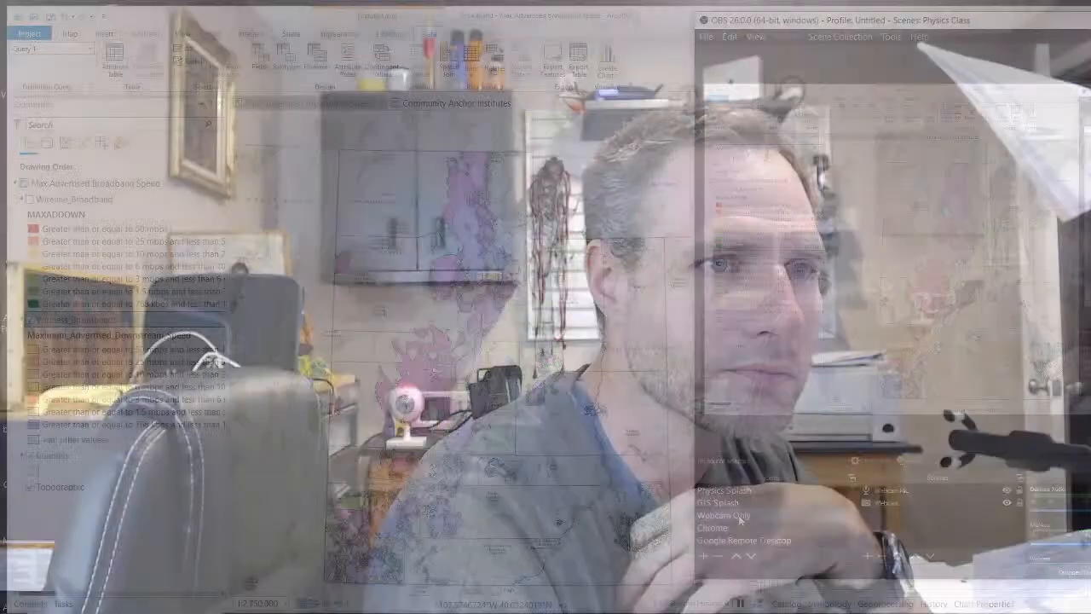
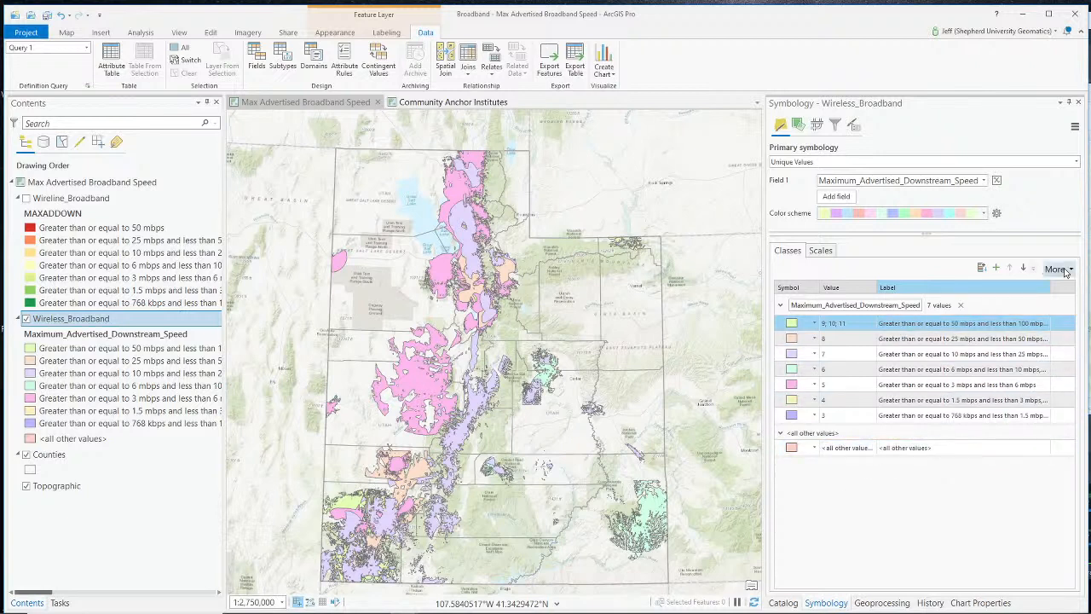
Remove the <all other values> class from the Wireless_Broadband symbology display.
click(1070, 272)
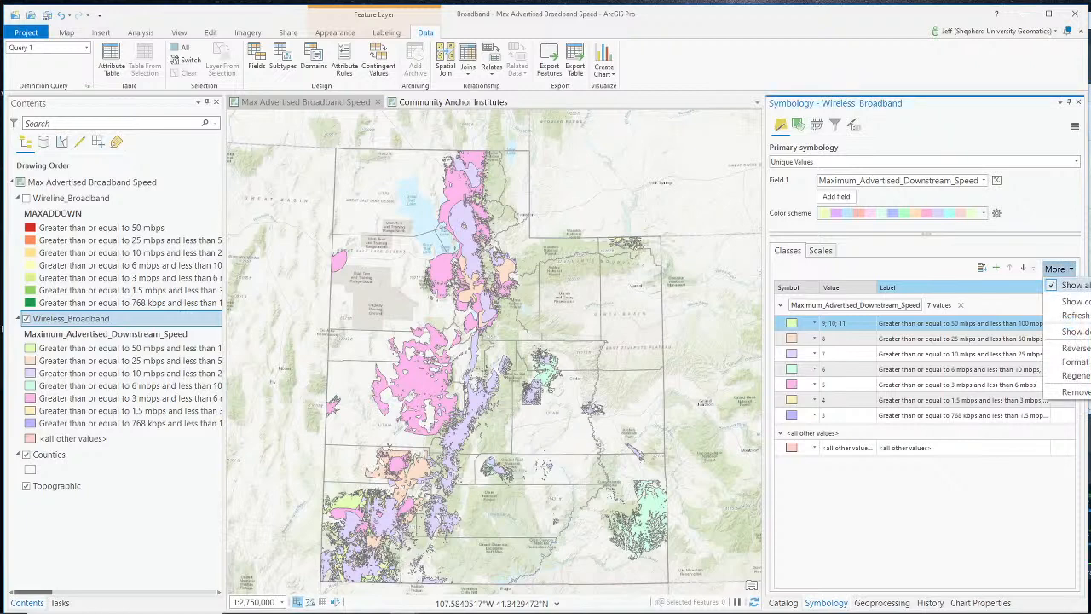
click(1084, 287)
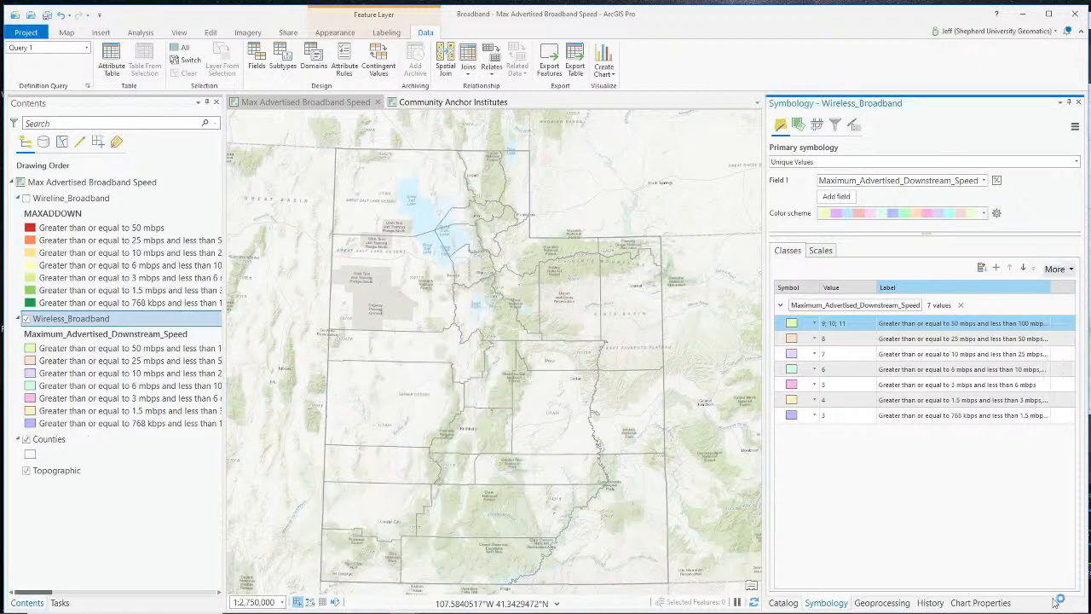
ctrl+click(795, 355)
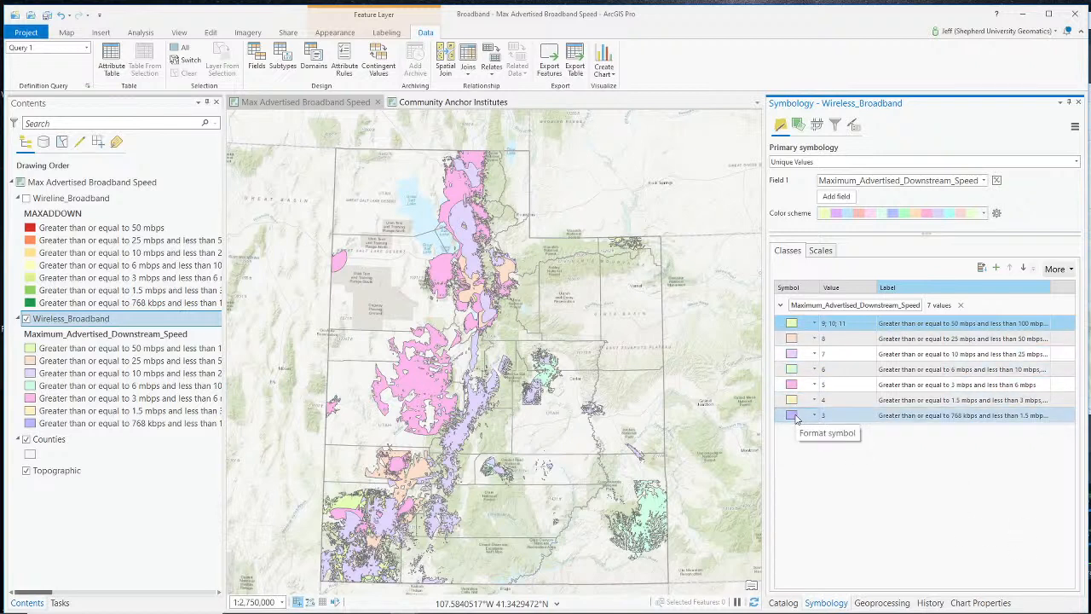
right_click(839, 291)
click(879, 439)
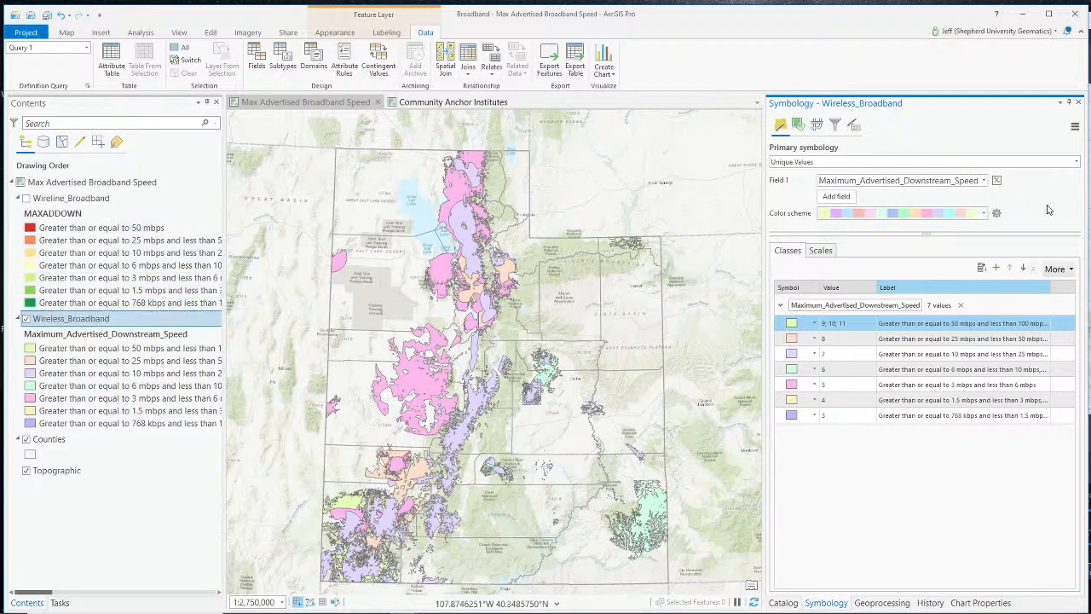
Show all color schemes and apply the seven-class red-yellow-green scheme to Wireless_Broadband, with red for the fastest speeds.
click(984, 213)
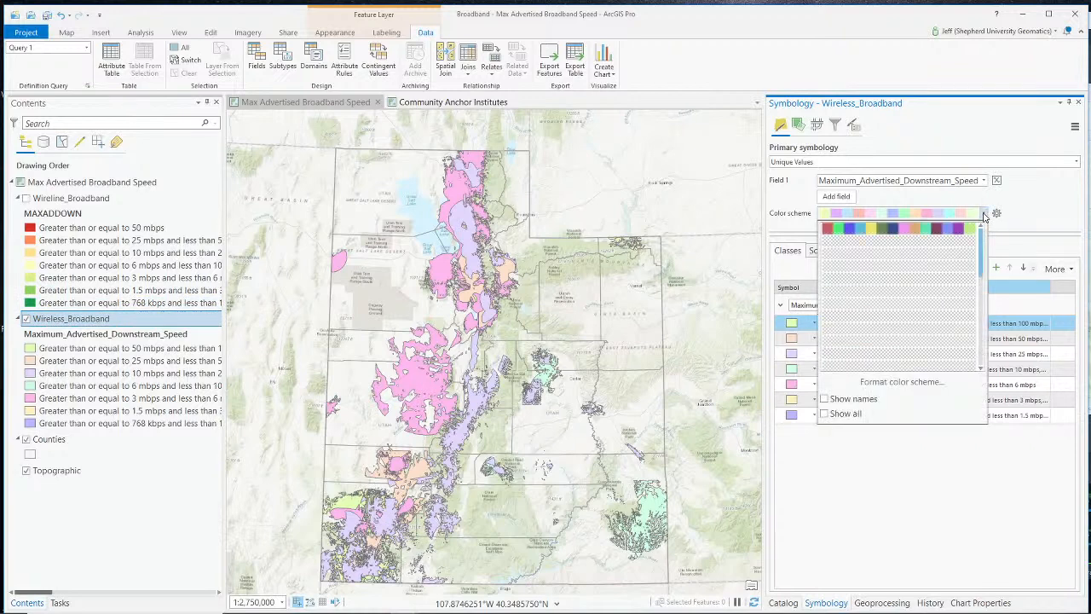
mouse_move(982, 249)
mouse_down()
mouse_move(991, 341)
mouse_move(993, 243)
mouse_move(986, 364)
mouse_move(981, 237)
mouse_up()
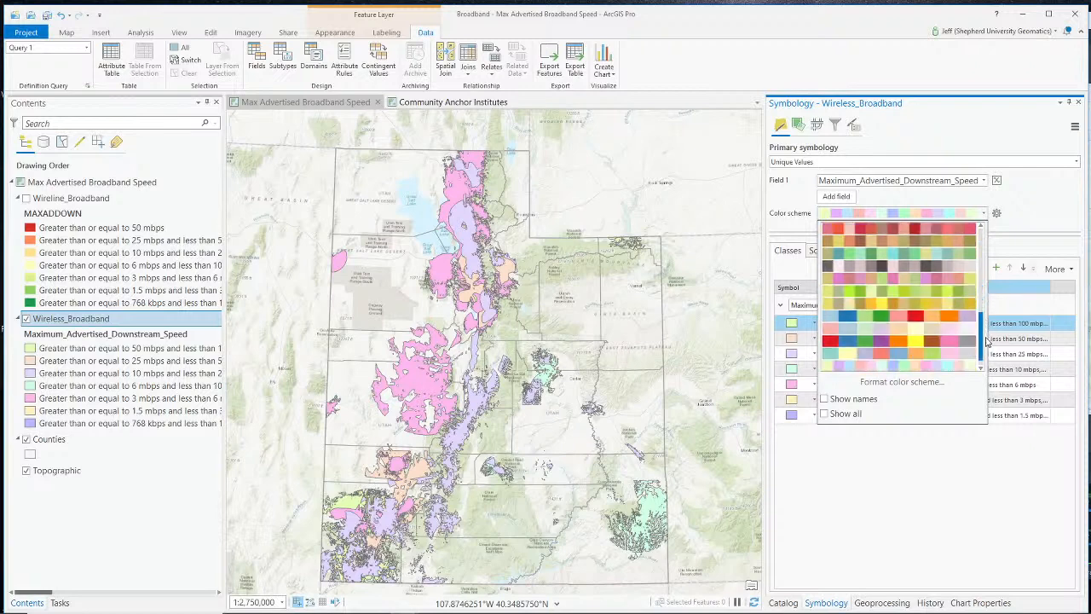
click(824, 414)
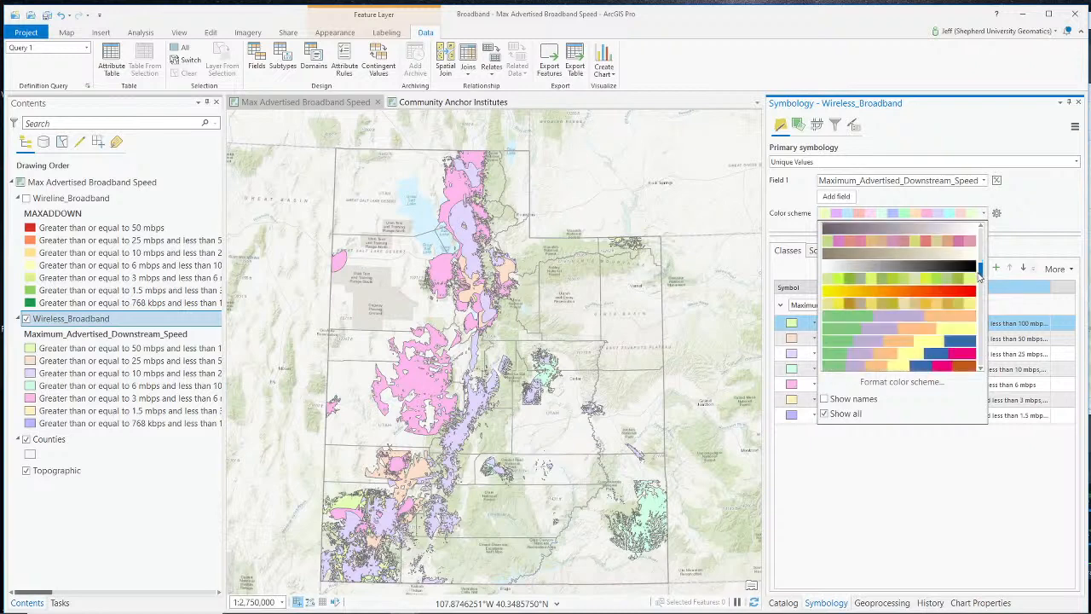
drag(980, 287, 980, 341)
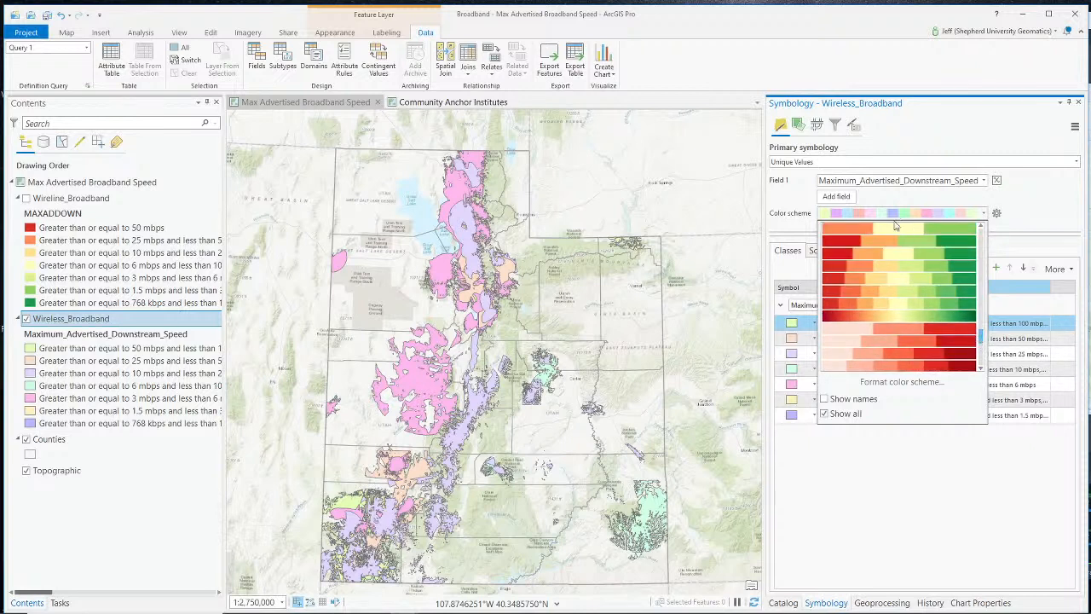
click(915, 284)
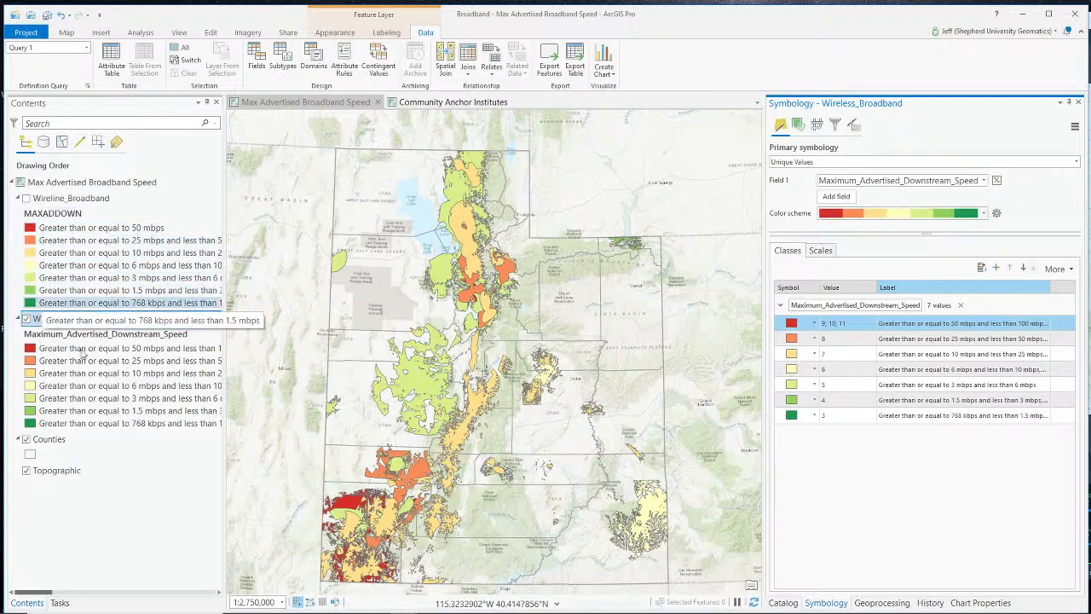
Set the outline color of all Wireless_Broadband class symbols to no color and apply the change.
click(1071, 270)
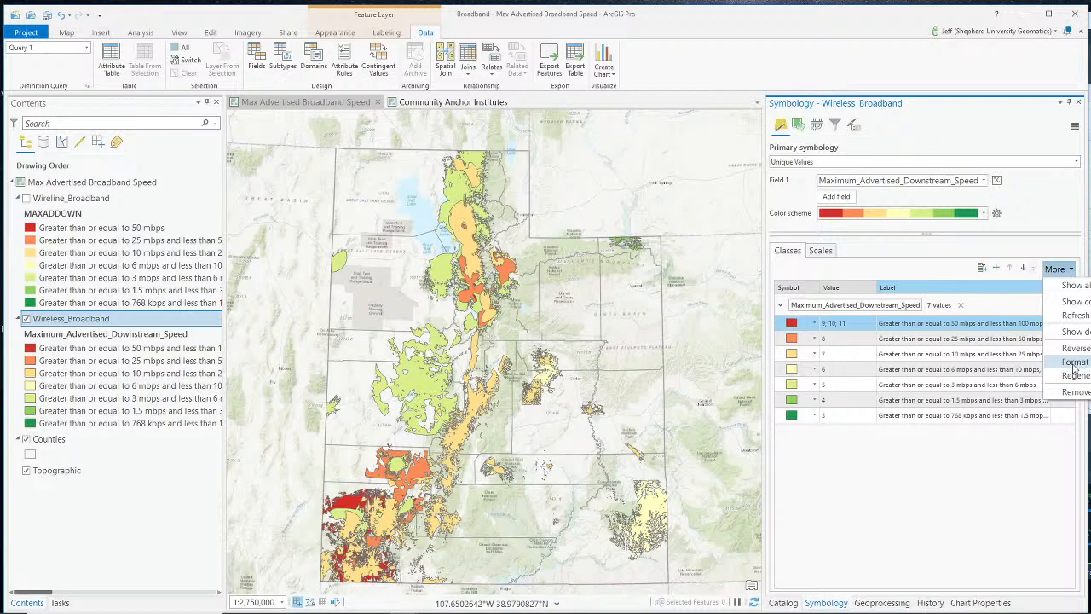
click(1074, 365)
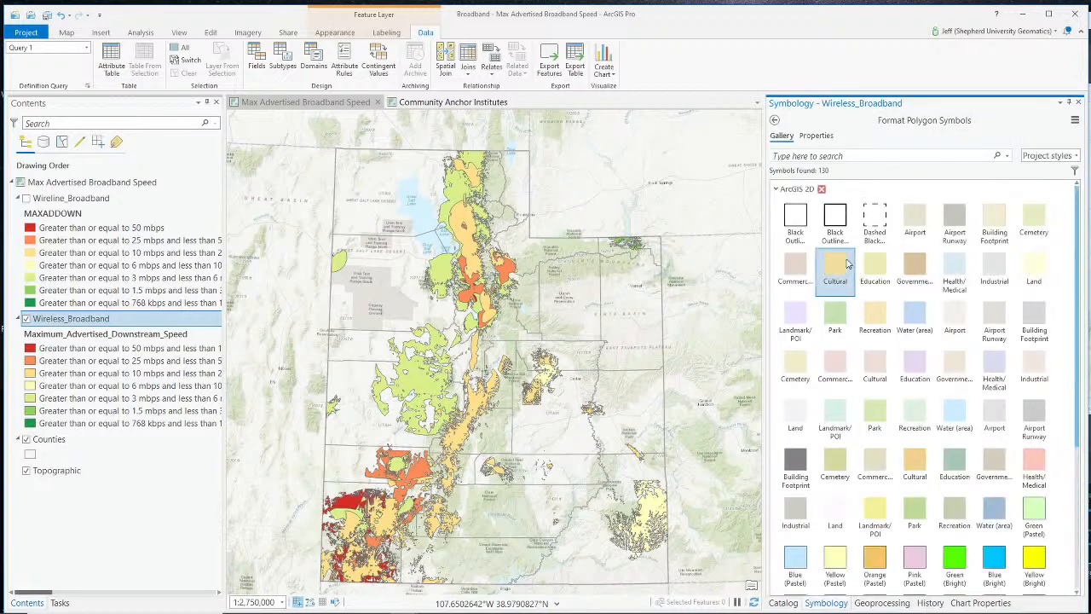
scroll(955, 264, down, 5)
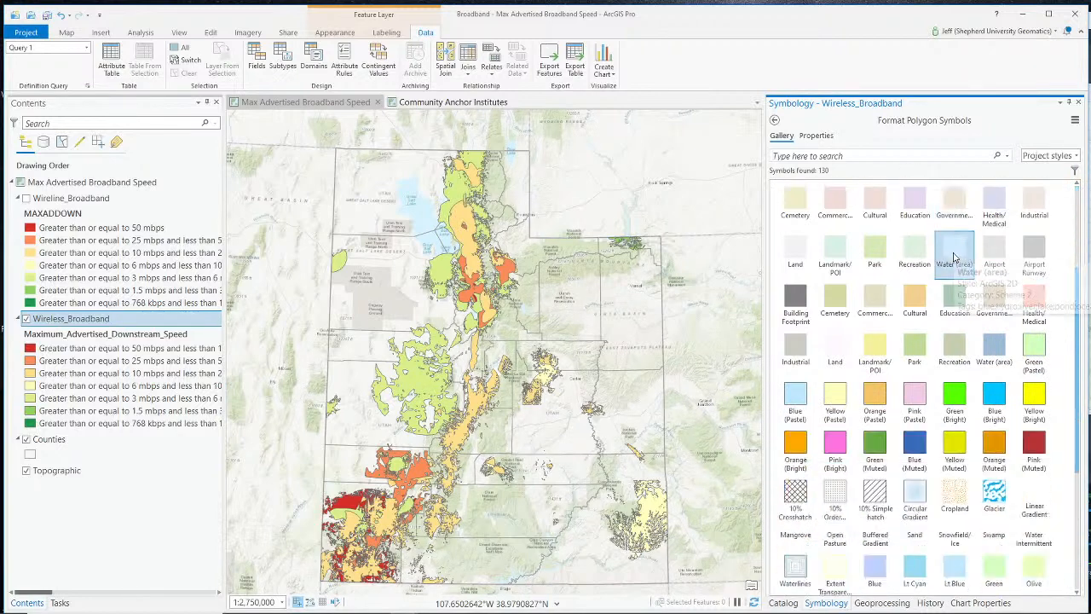
click(816, 138)
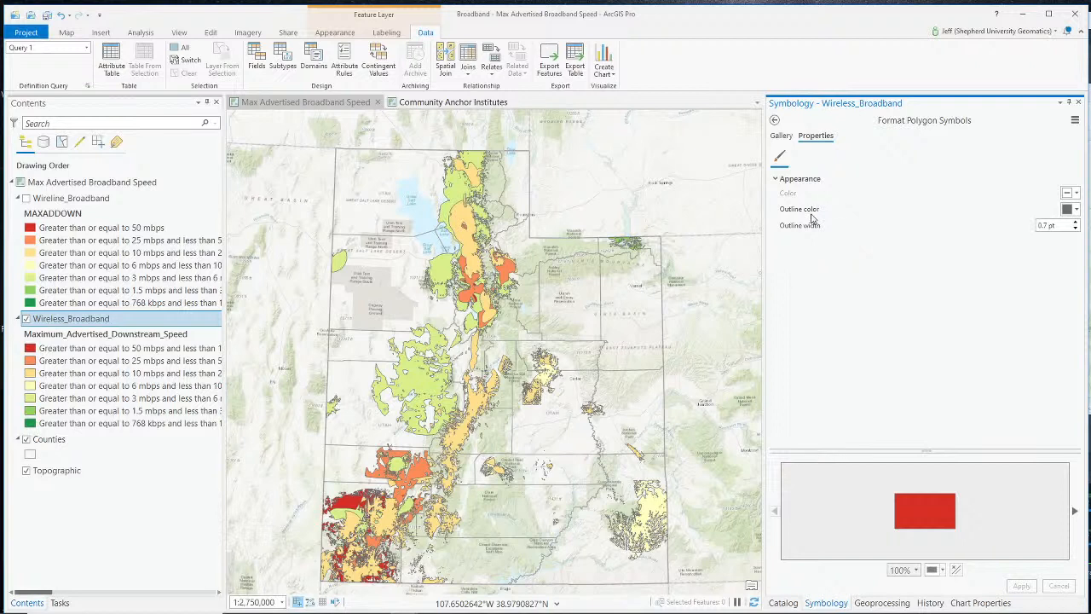
click(1076, 210)
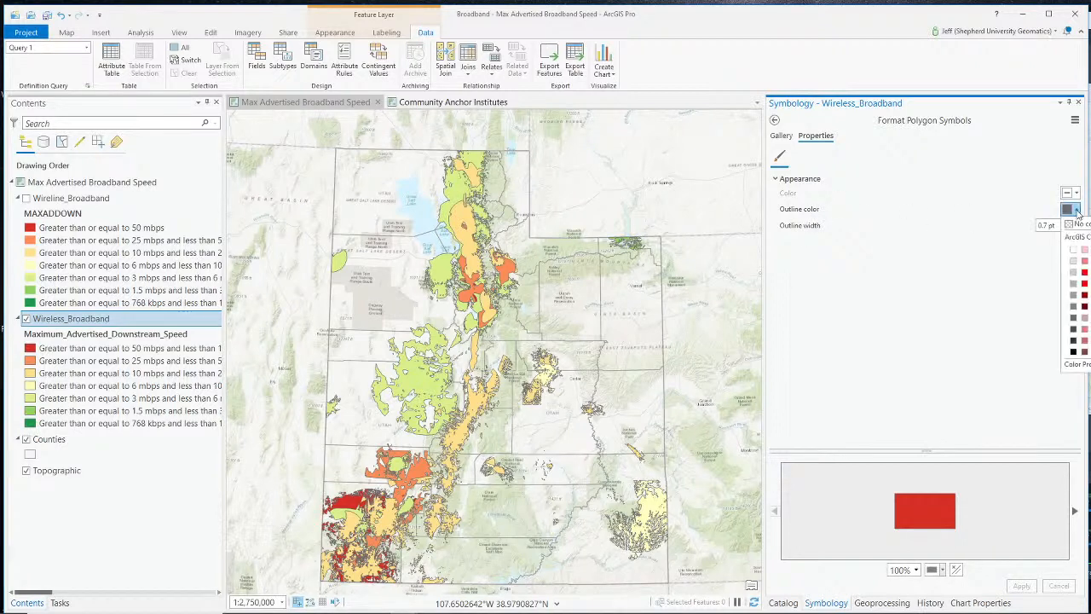
click(1080, 226)
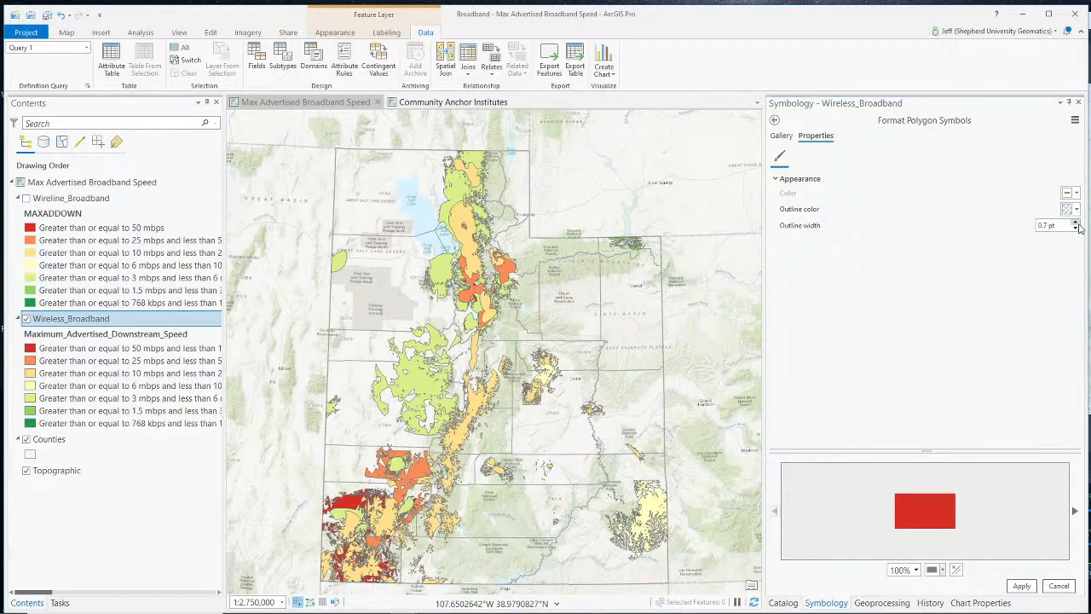
click(1023, 587)
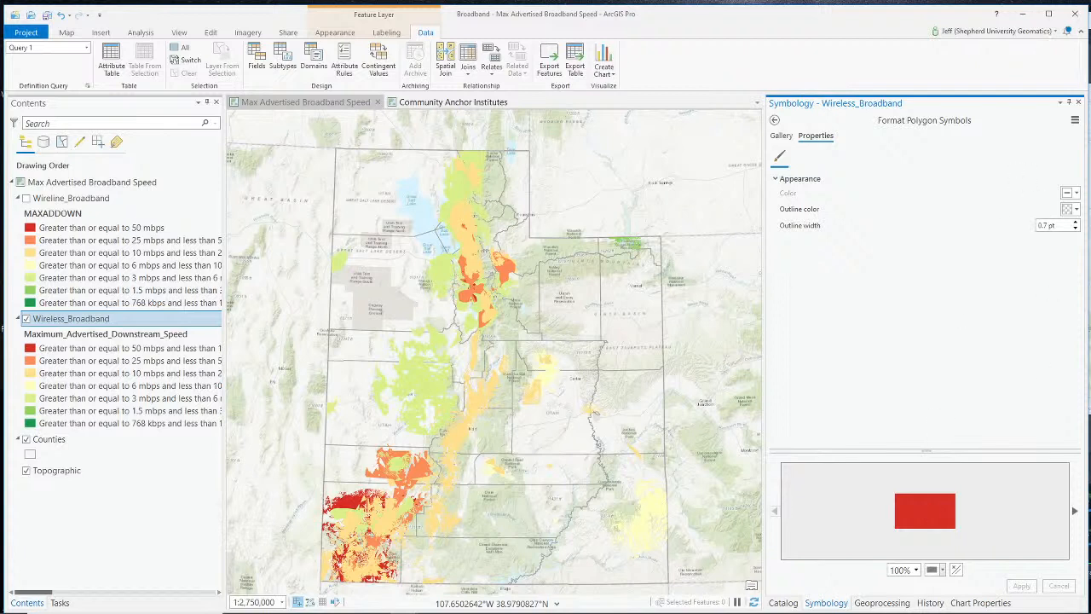
Display the Wireline_Broadband layer over the wireless coverage to compare them, and hide it again.
click(26, 197)
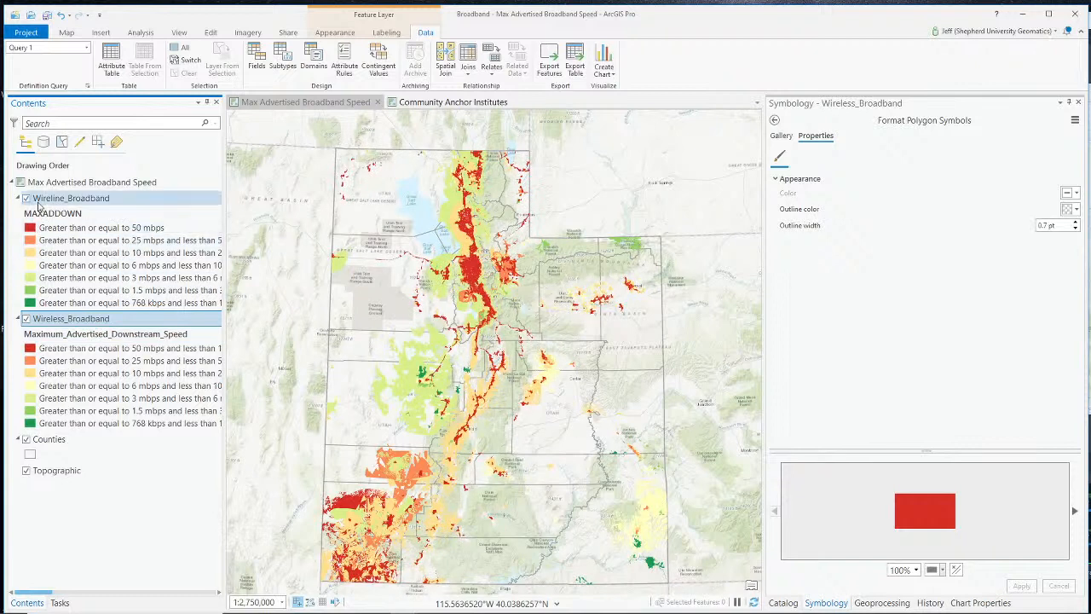
click(26, 198)
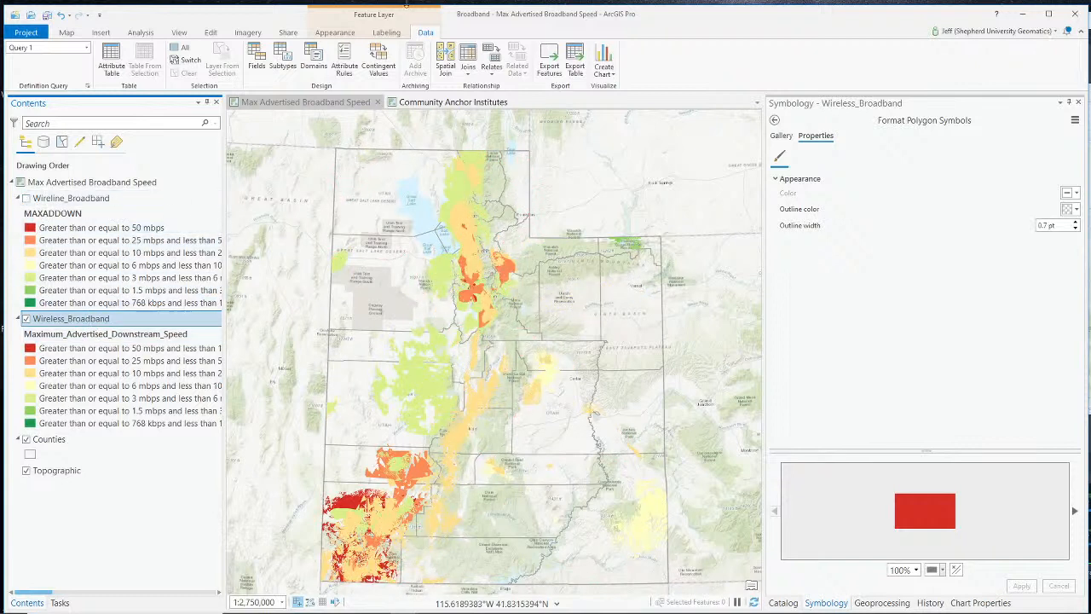
Make Wireless_Broadband 40% transparent to inspect overlapping coverage in southwestern Utah, and reset its transparency to 0%.
click(85, 320)
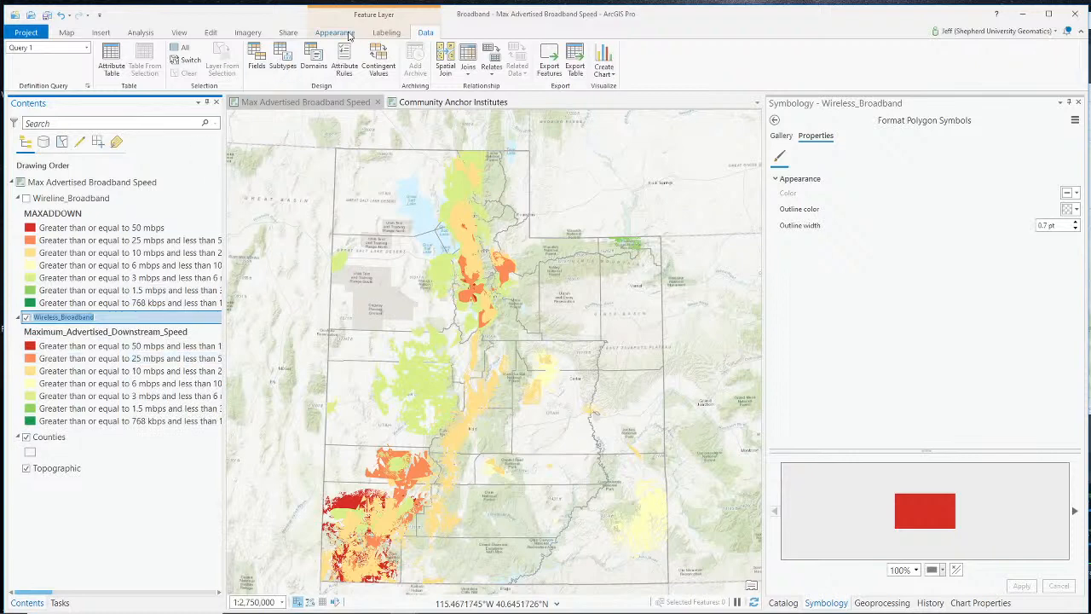
click(118, 318)
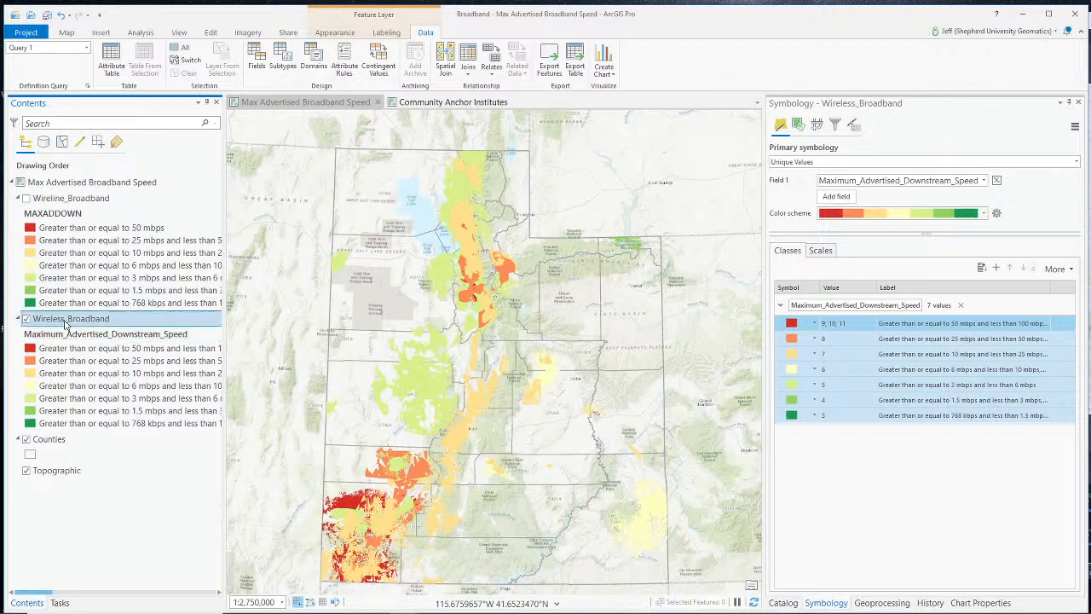
click(335, 32)
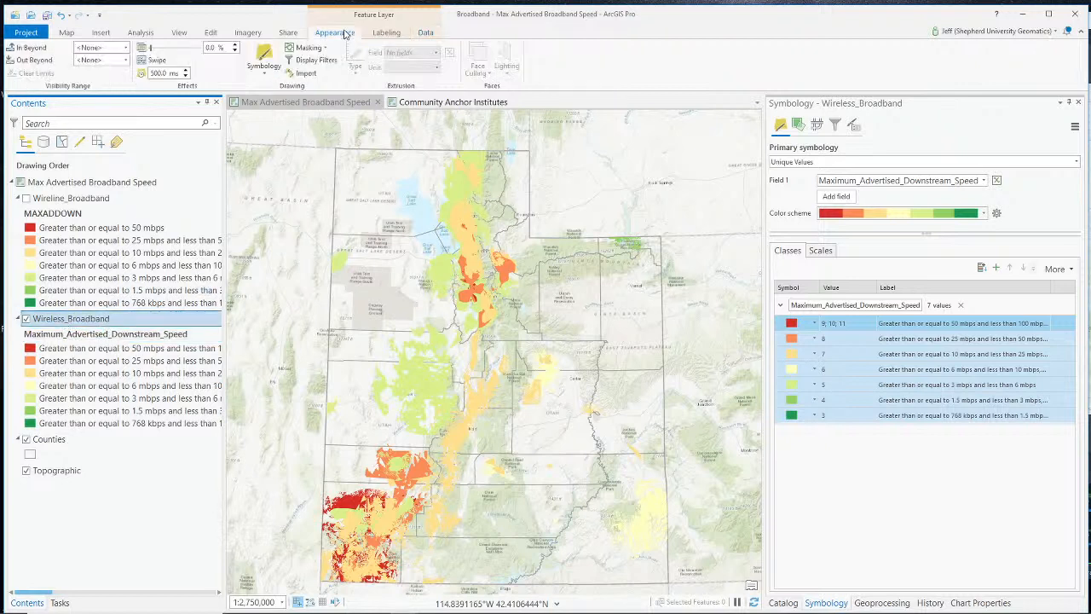
drag(150, 48, 170, 51)
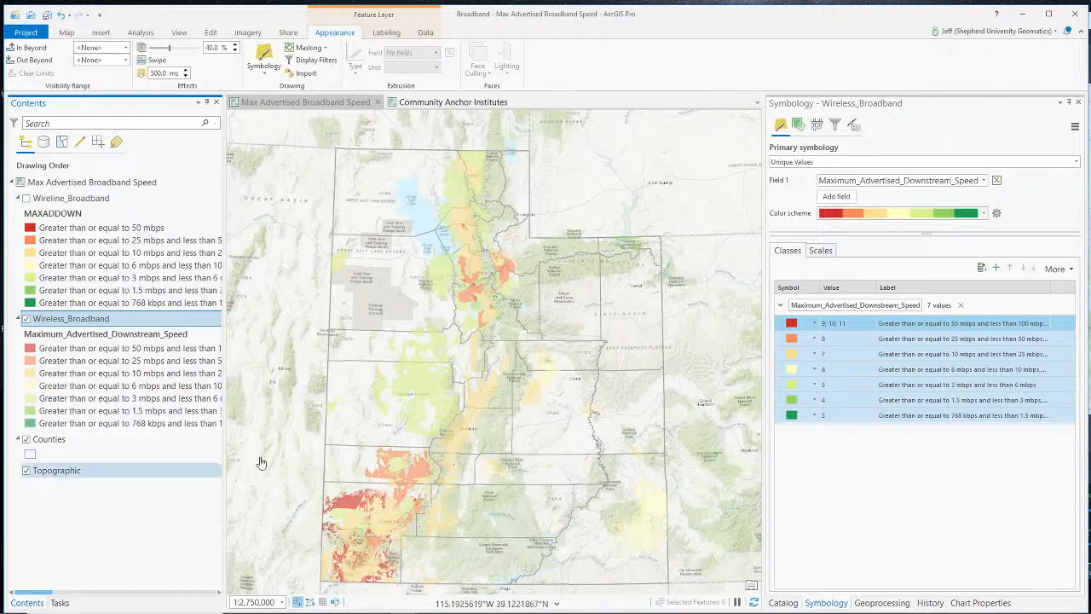
scroll(509, 329, down, 1)
scroll(509, 329, up, 2)
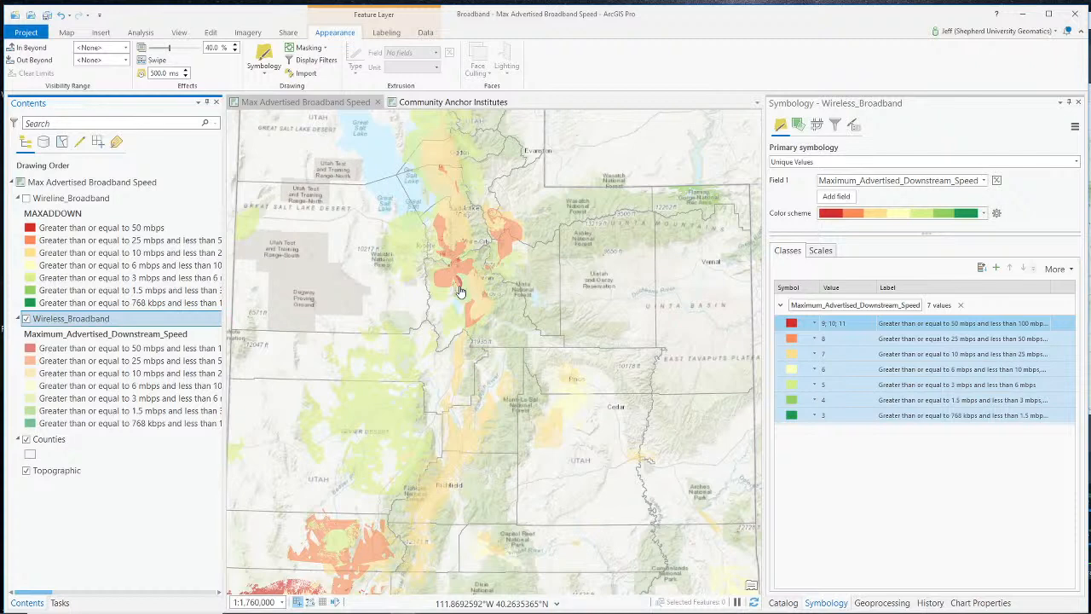
scroll(461, 293, down, 2)
drag(385, 361, 418, 268)
scroll(372, 466, up, 5)
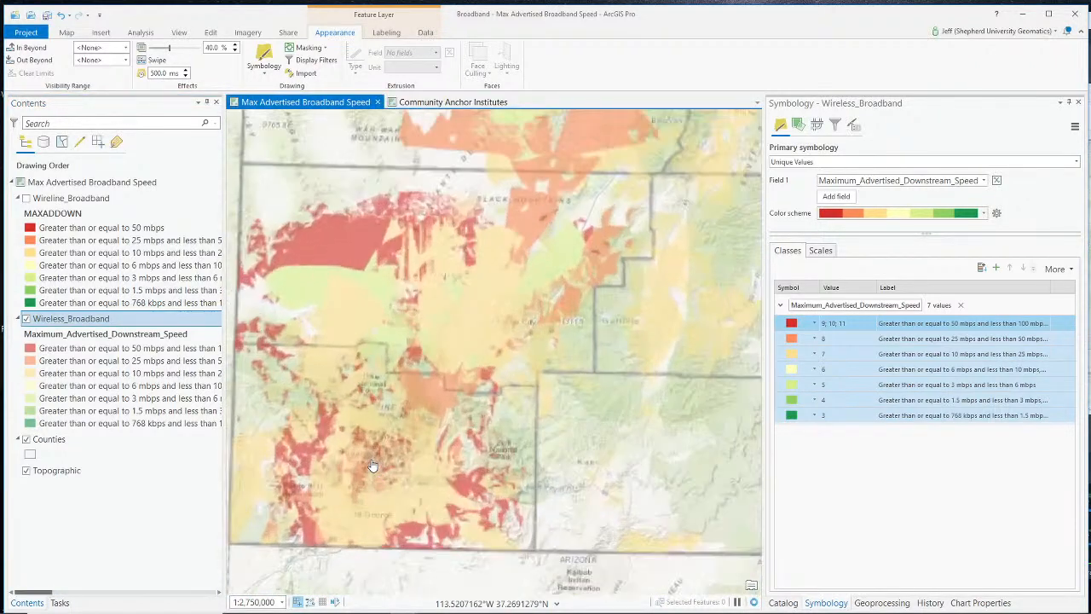
scroll(373, 467, down, 2)
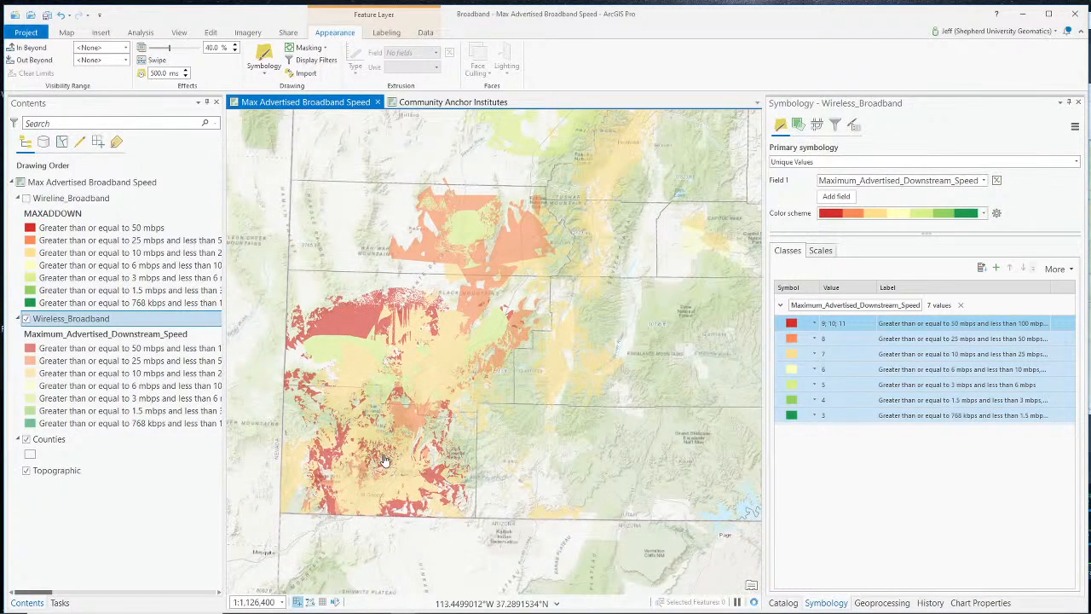
drag(170, 49, 142, 49)
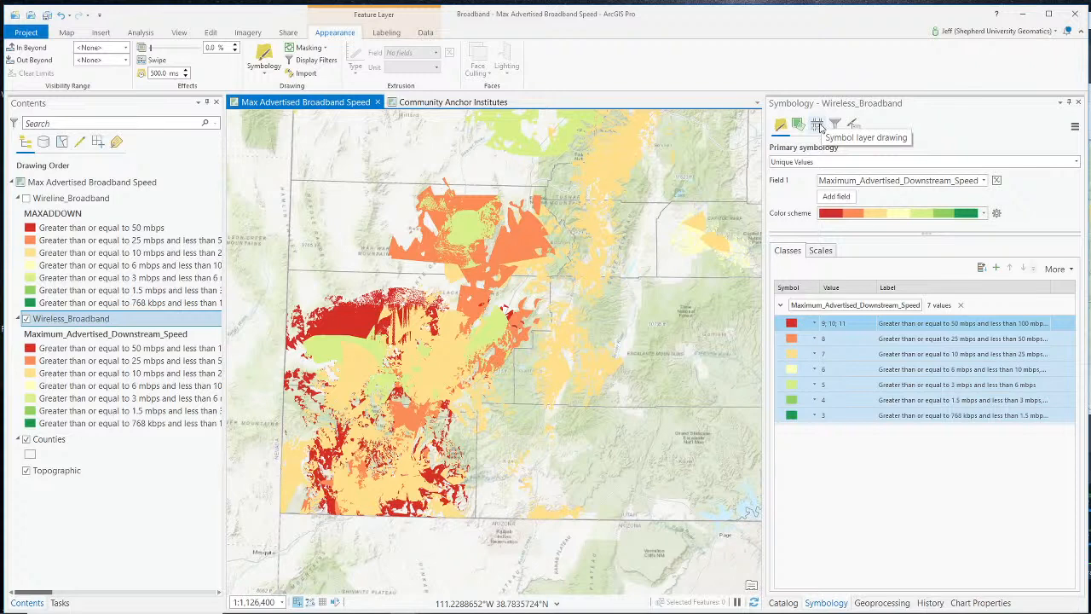
Display the symbol layer drawing settings of Wireless_Broadband to examine the drawing order of its speed classes.
click(818, 126)
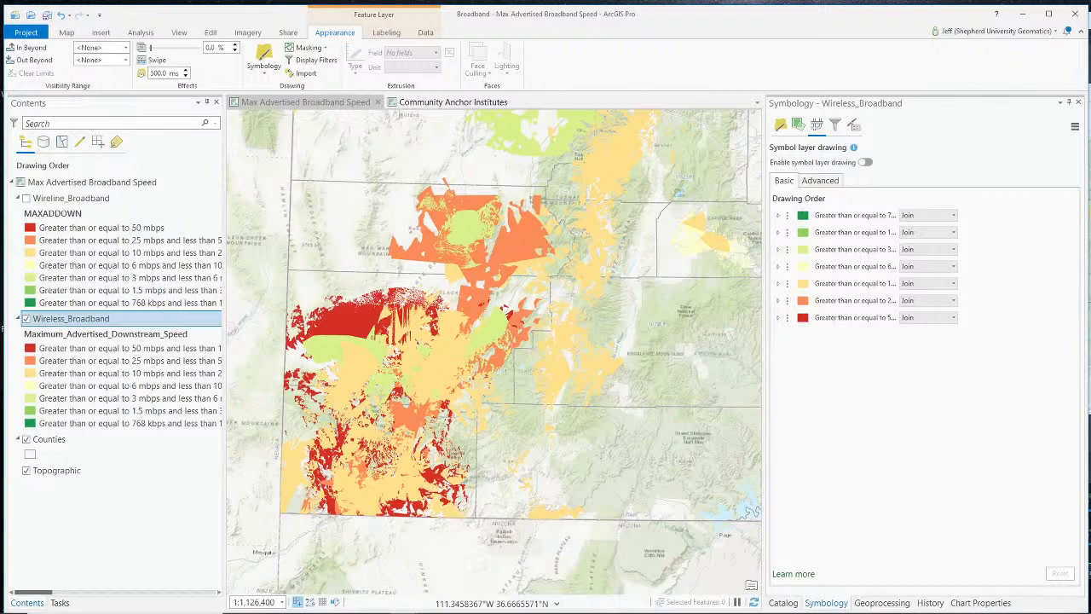
key(alt+Tab)
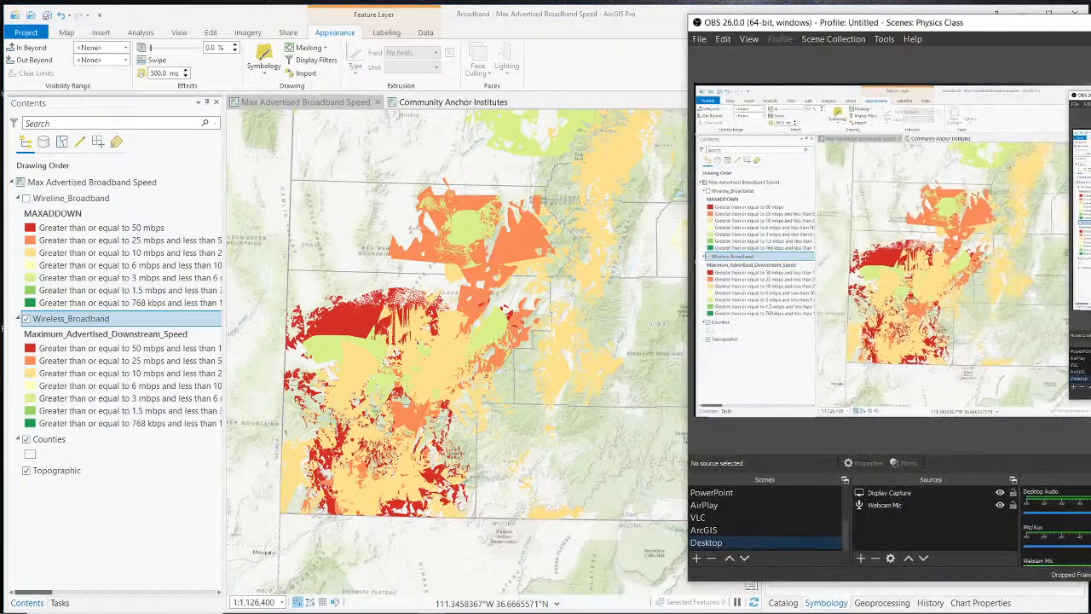
click(665, 30)
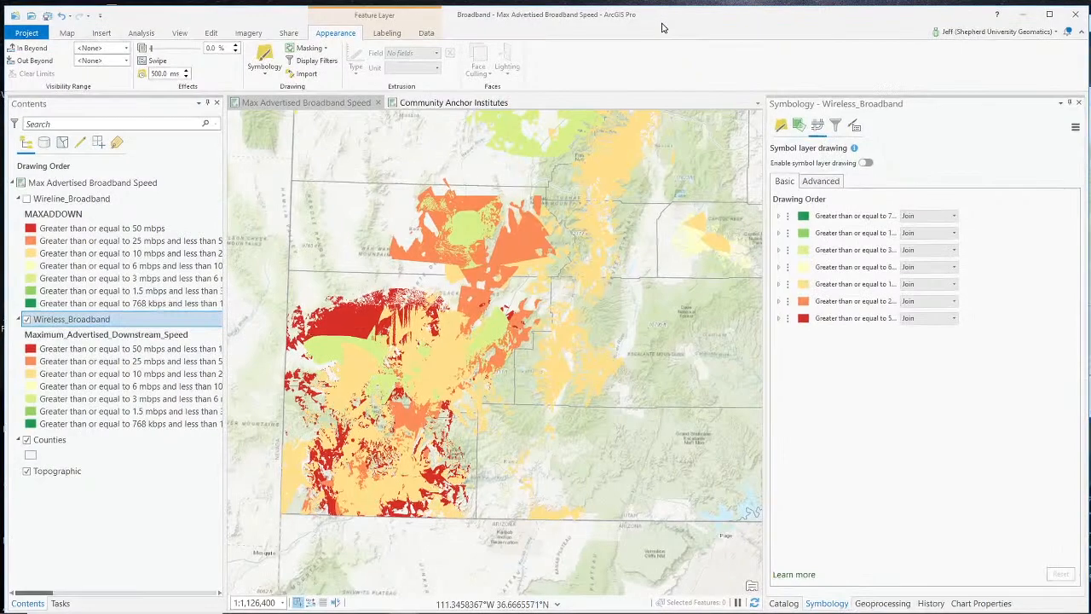
key(alt+Tab)
scroll(722, 522, up, 3)
click(722, 519)
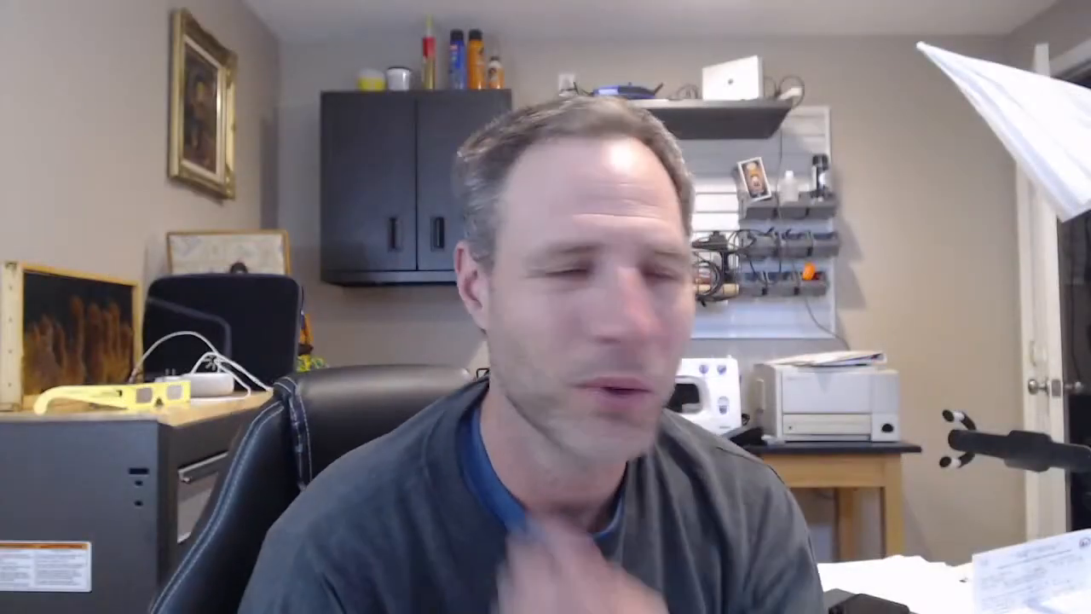
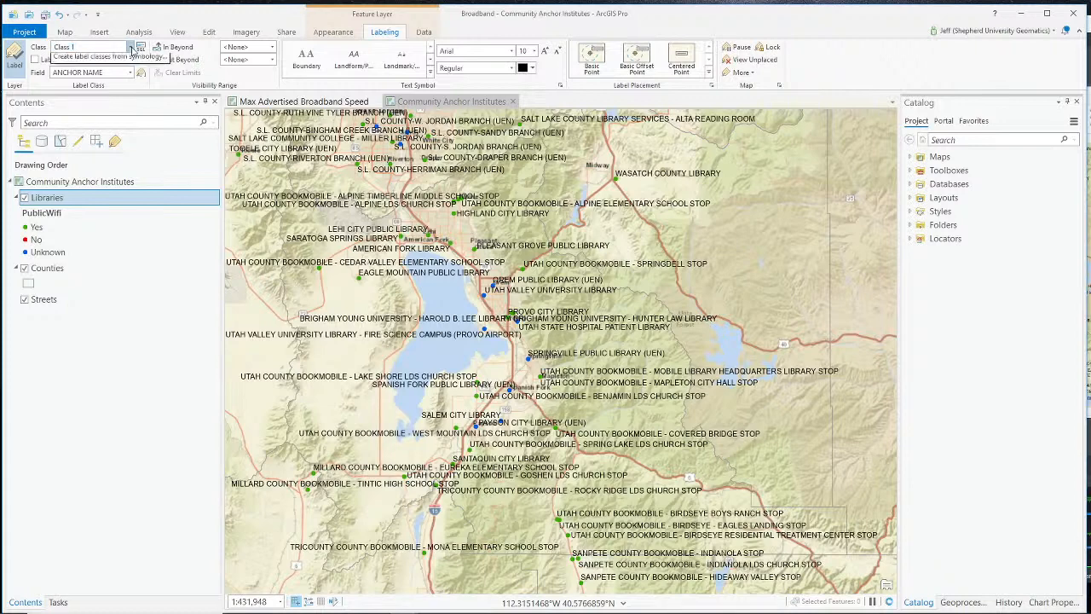
Restrict the Custom label class of Libraries to features where PublicWifi is equal to U - Unknown, and apply the query.
click(121, 82)
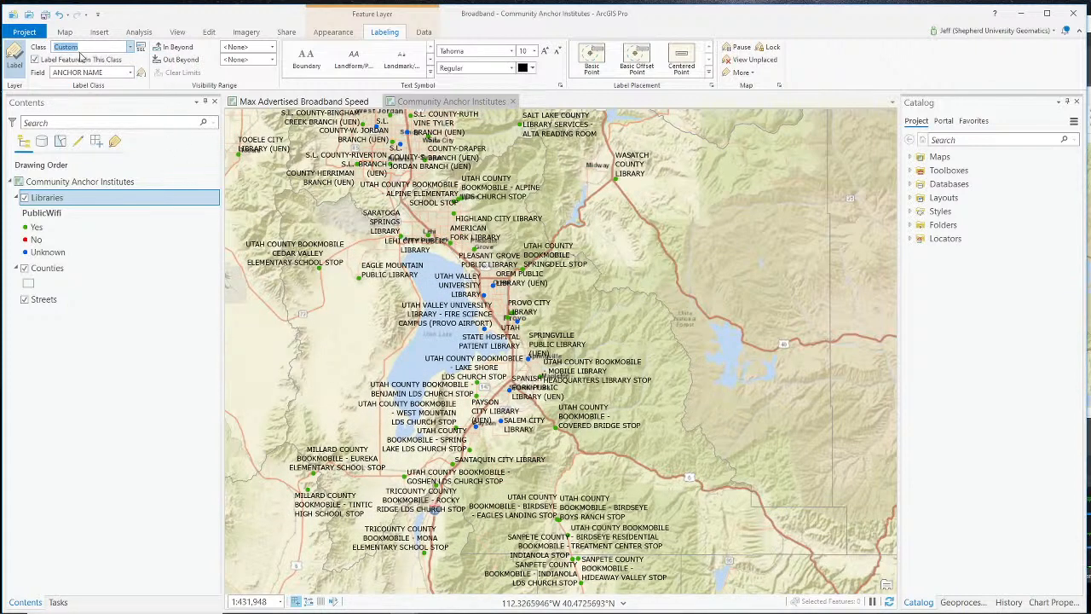
click(142, 49)
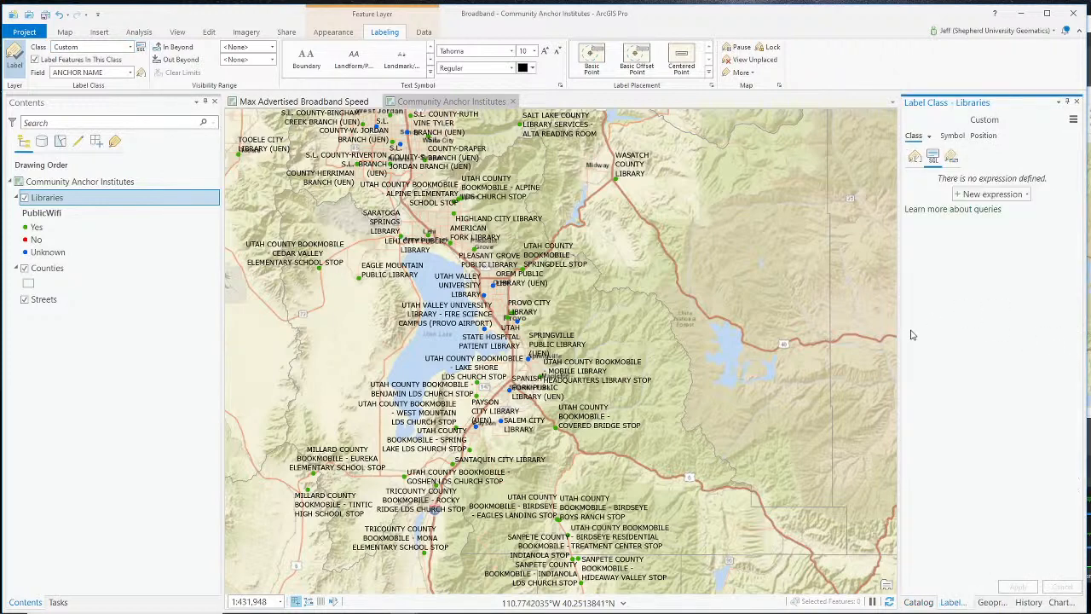
drag(899, 335, 779, 335)
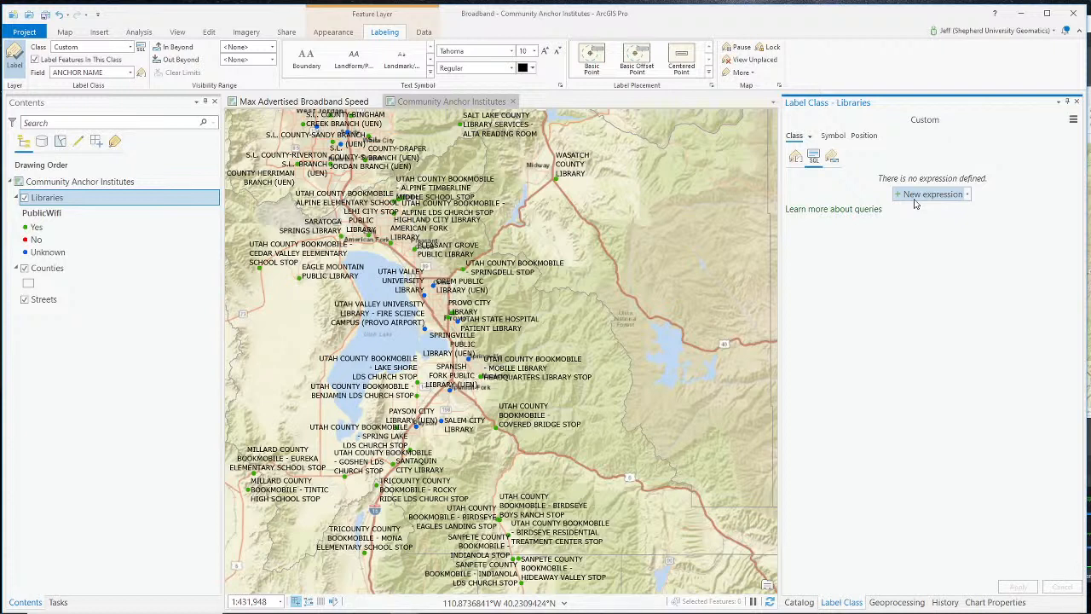
click(919, 195)
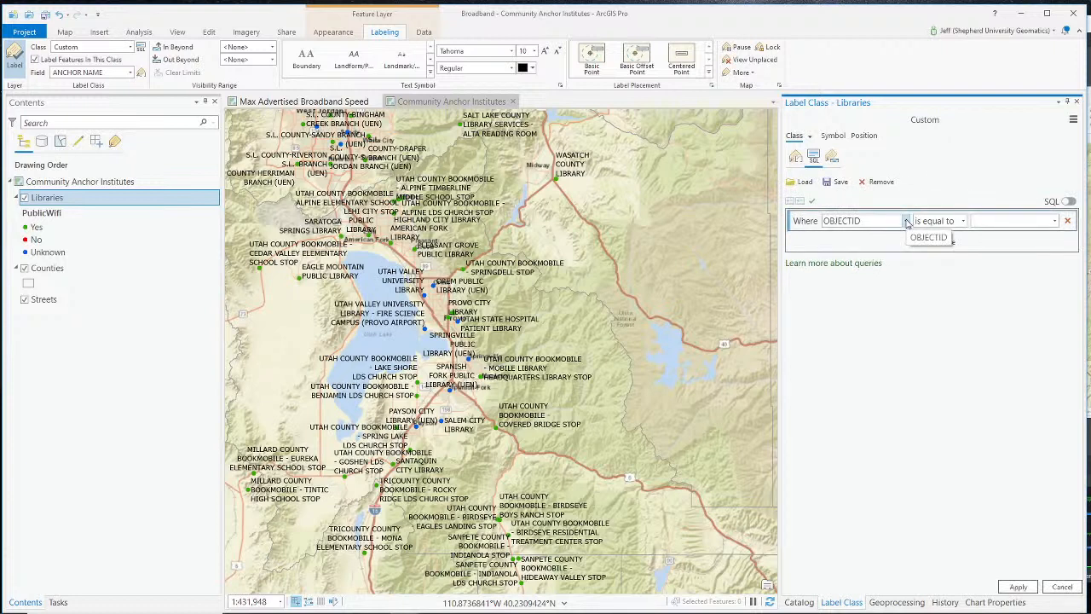
click(906, 221)
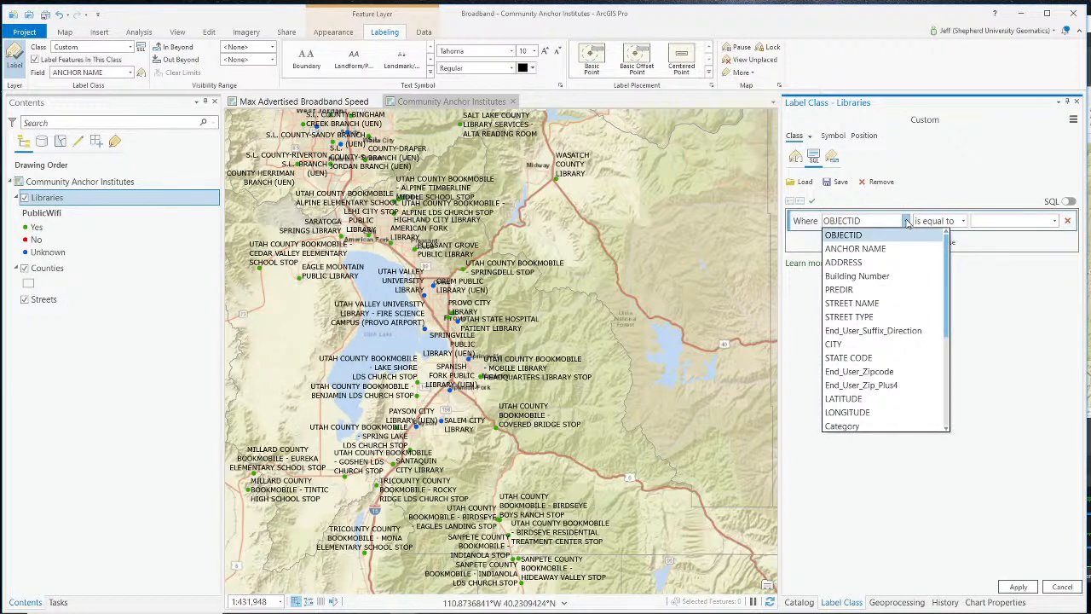
drag(946, 308, 940, 353)
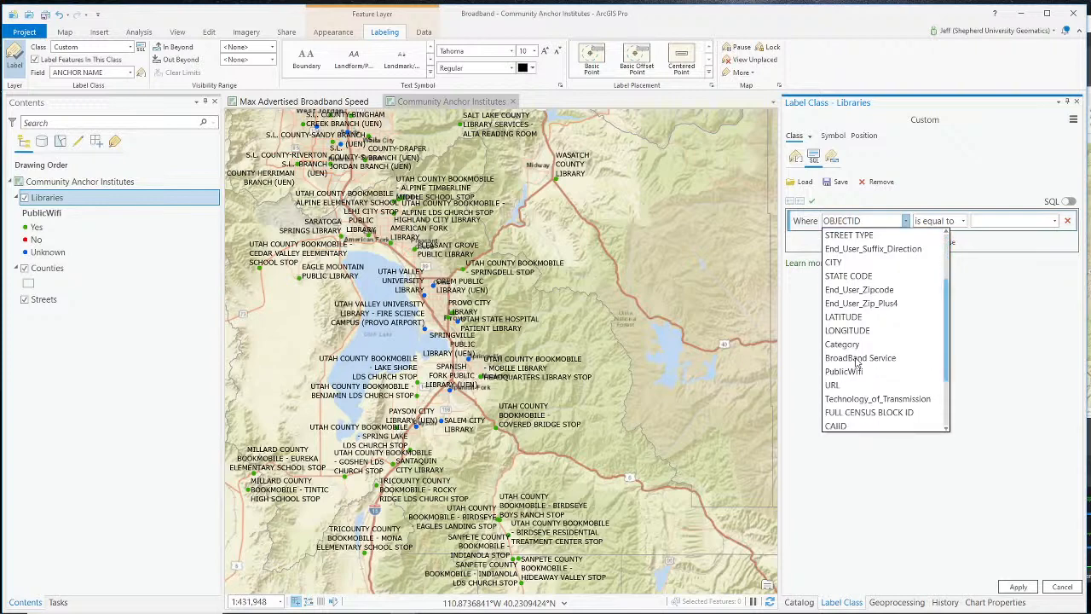
click(856, 371)
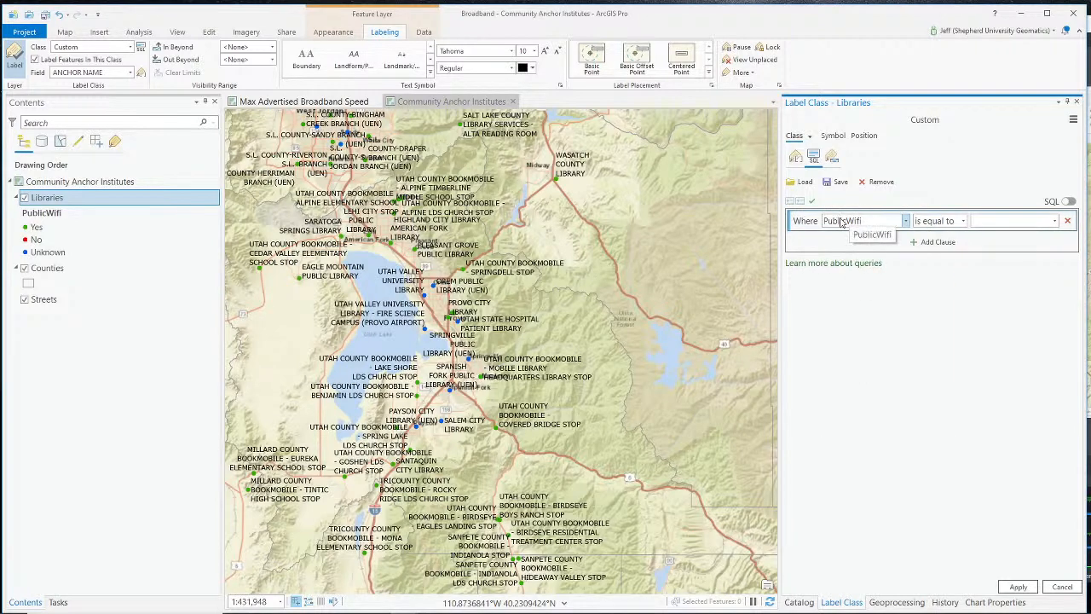
click(1054, 220)
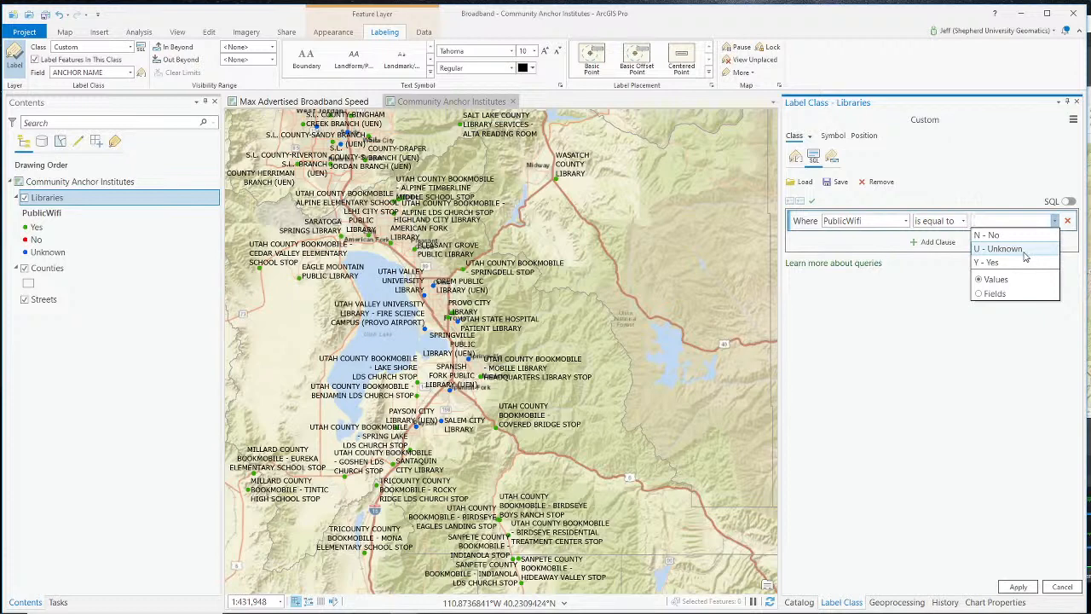
click(1024, 251)
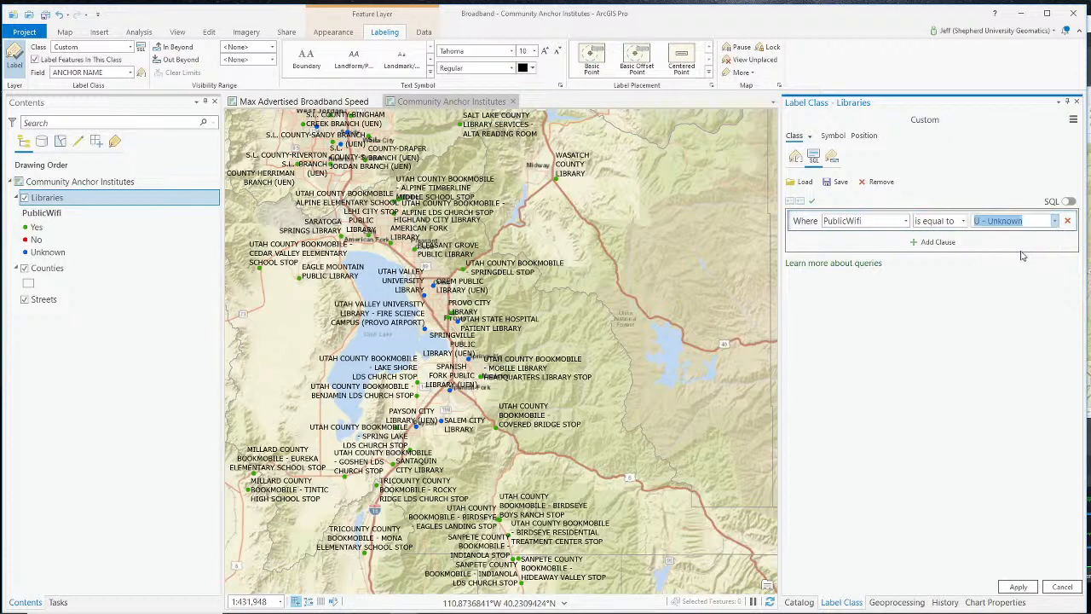
click(1022, 587)
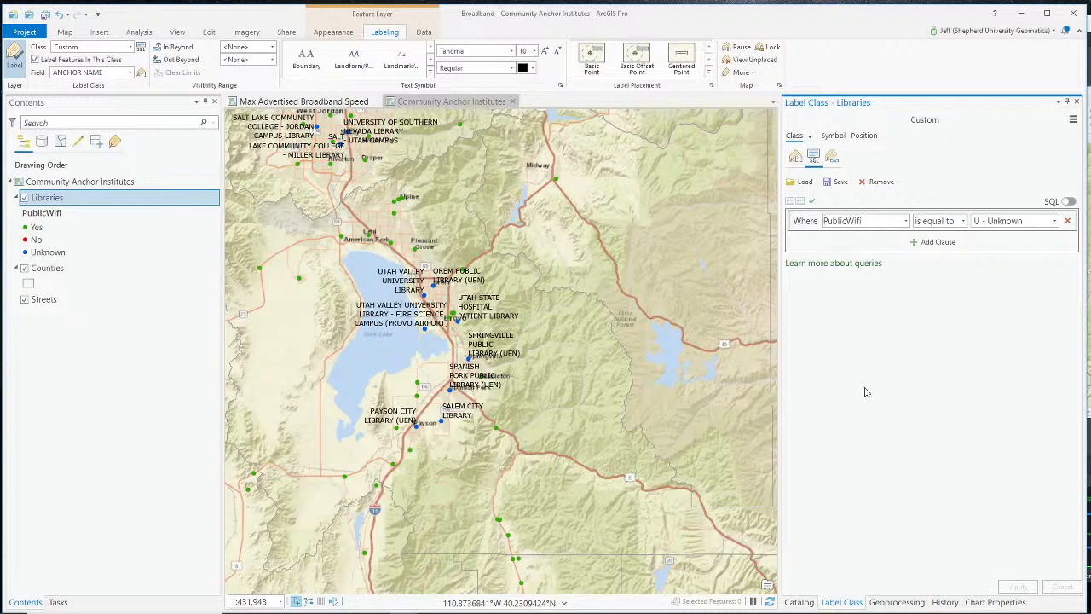
drag(781, 333, 851, 333)
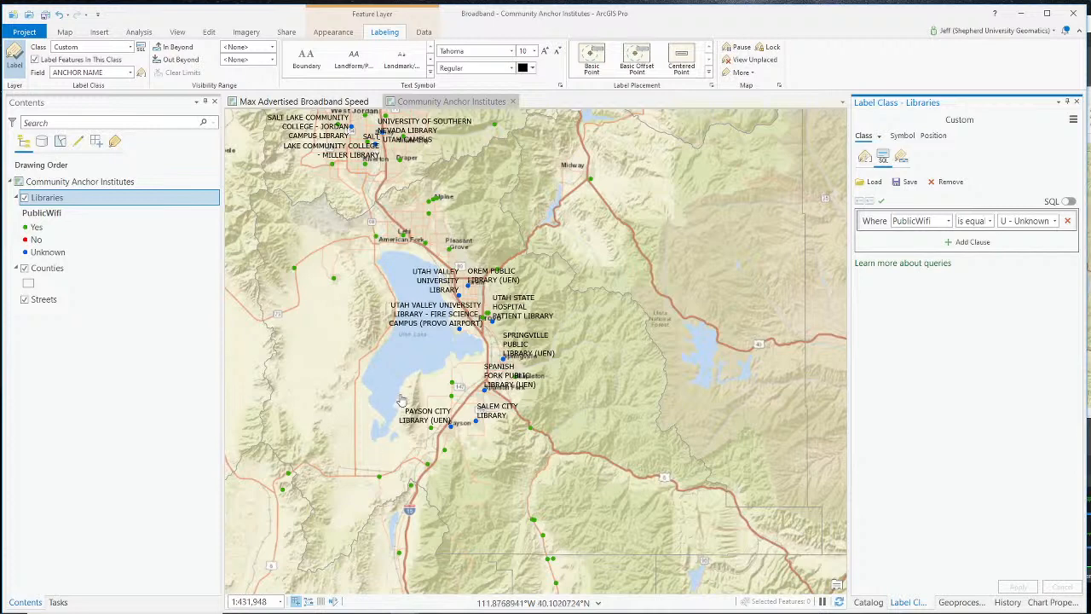
Label the libraries with Class 1 too, compare both label sets around Orem, then turn Class 1 labels off and reselect the Custom class.
scroll(464, 298, up, 2)
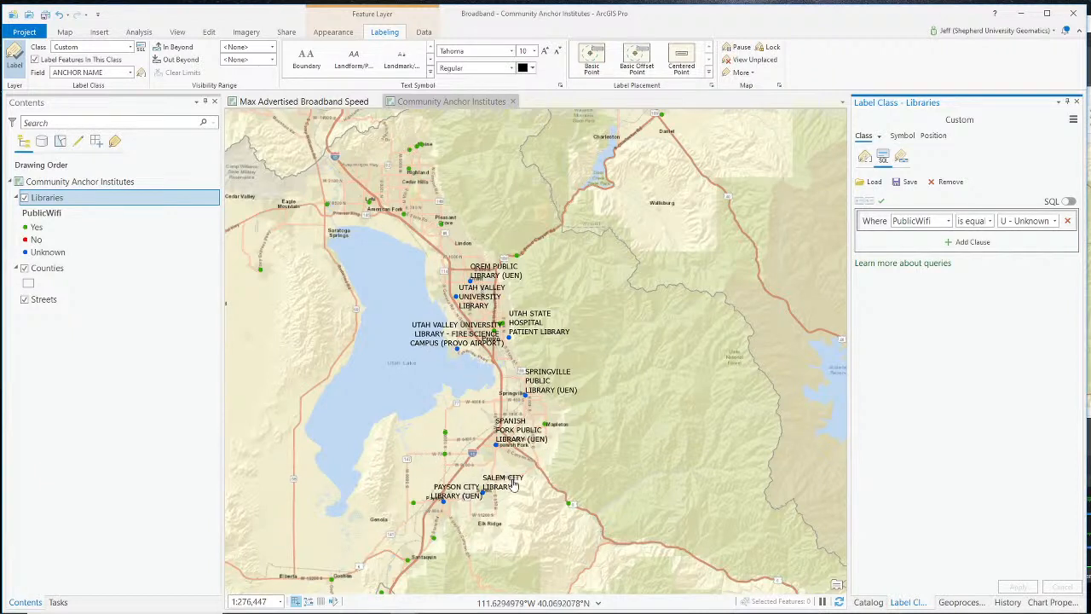
click(131, 49)
click(83, 76)
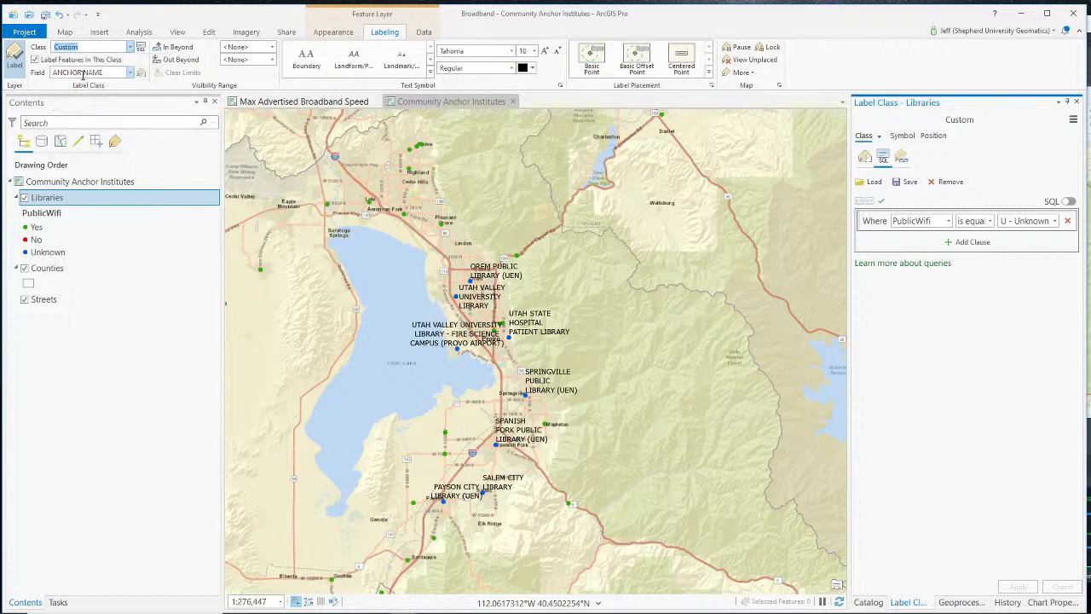
click(132, 50)
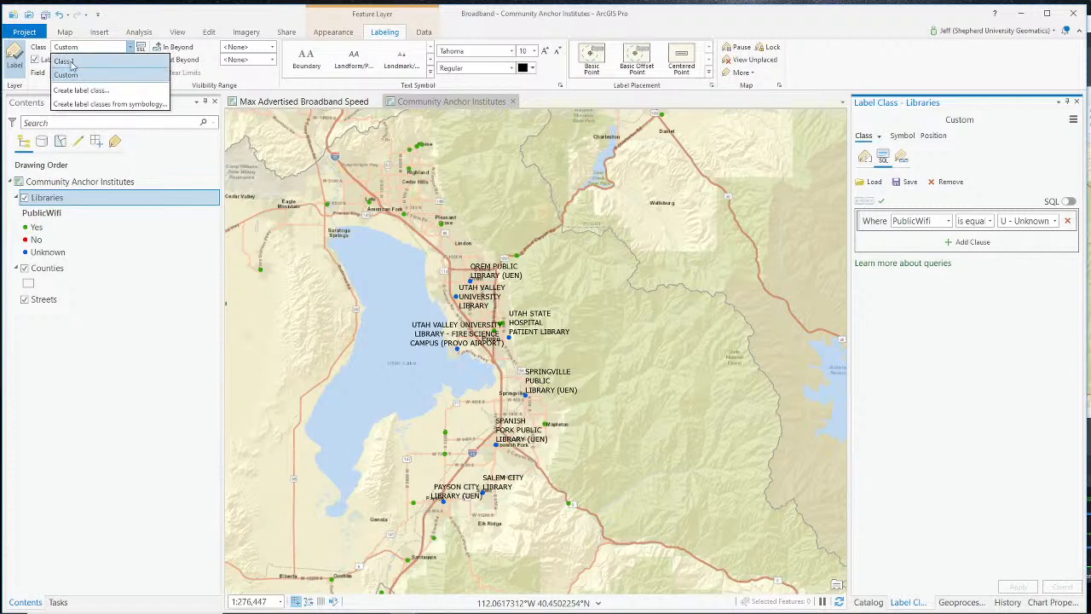
click(67, 61)
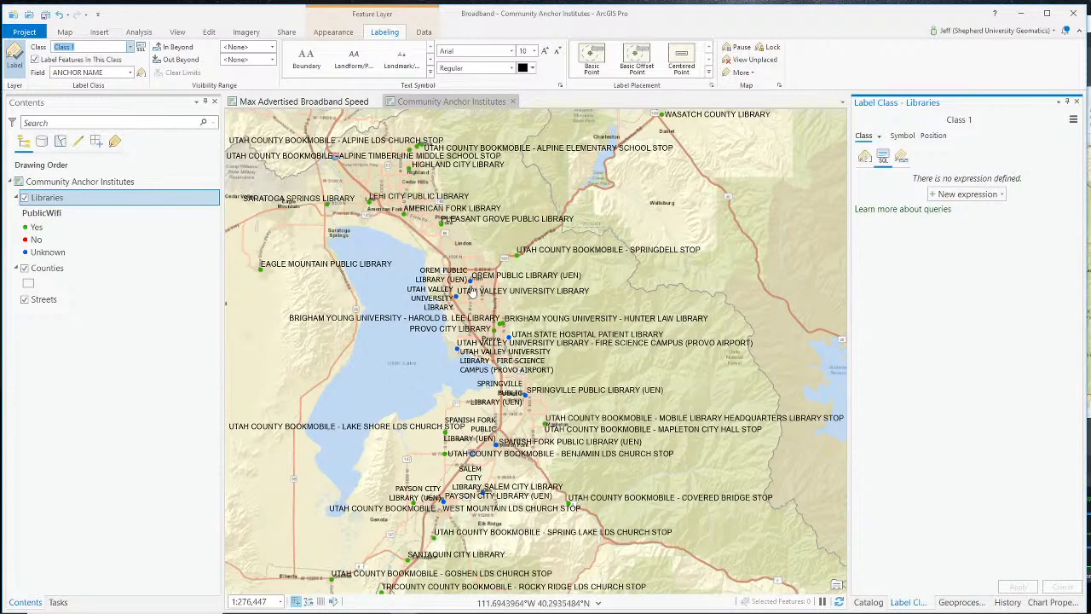
scroll(465, 282, up, 1)
scroll(465, 278, up, 3)
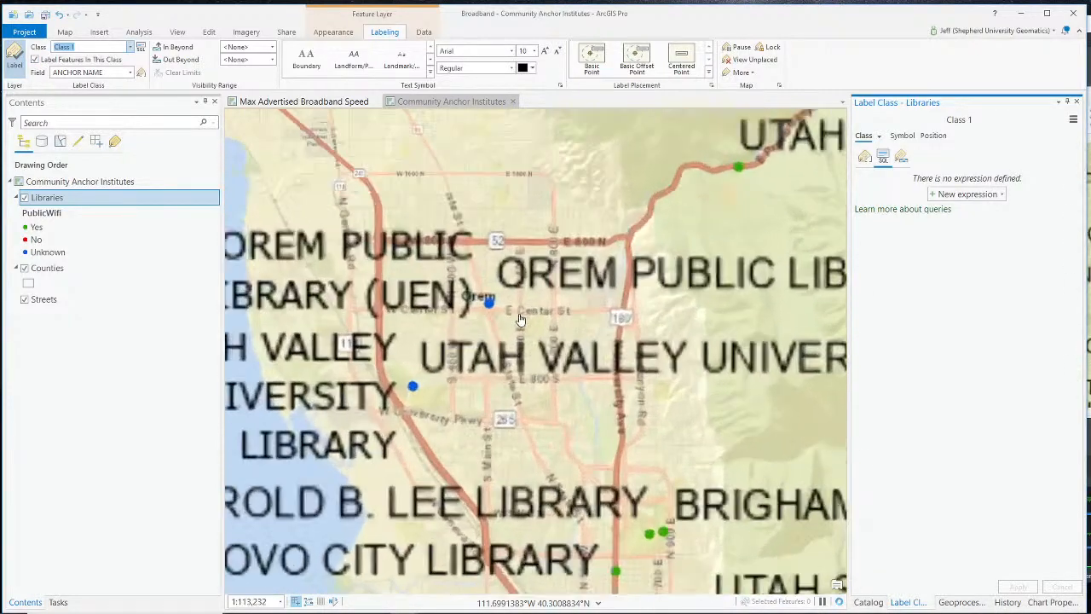
scroll(491, 314, down, 1)
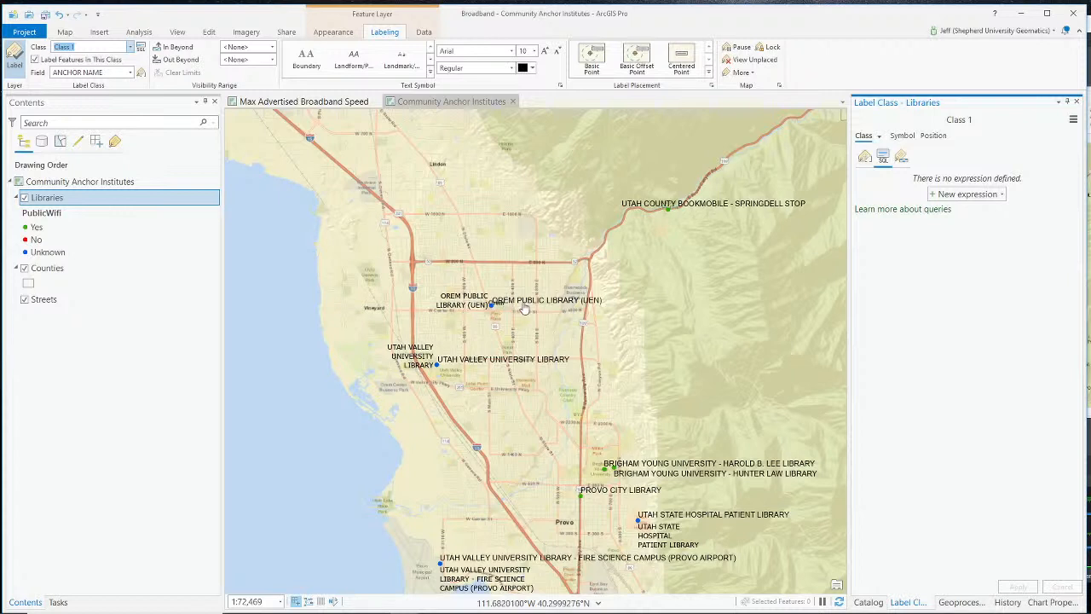
click(35, 61)
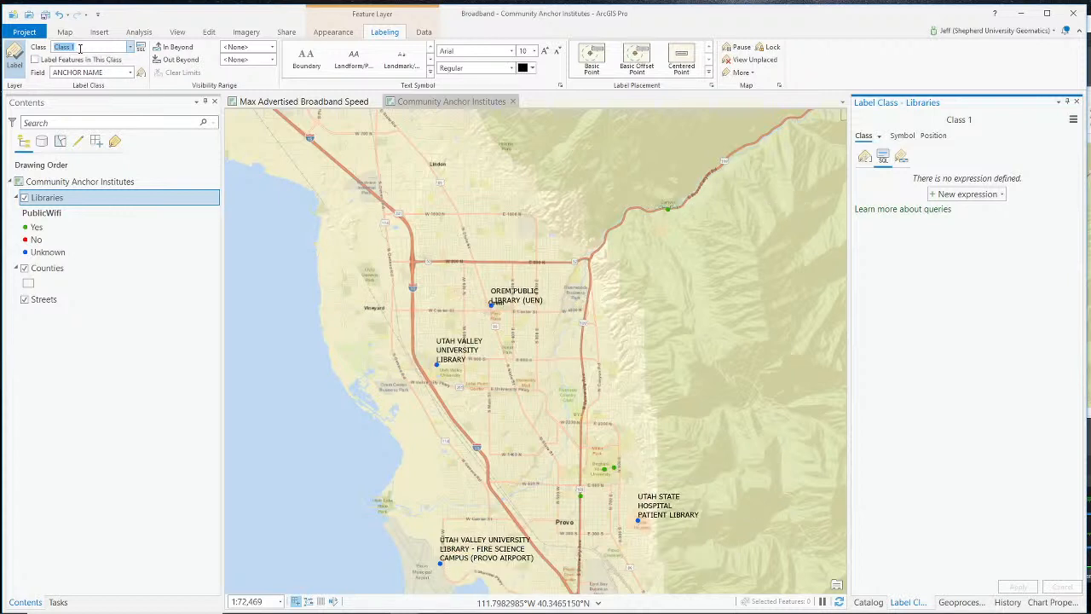
click(131, 47)
click(116, 74)
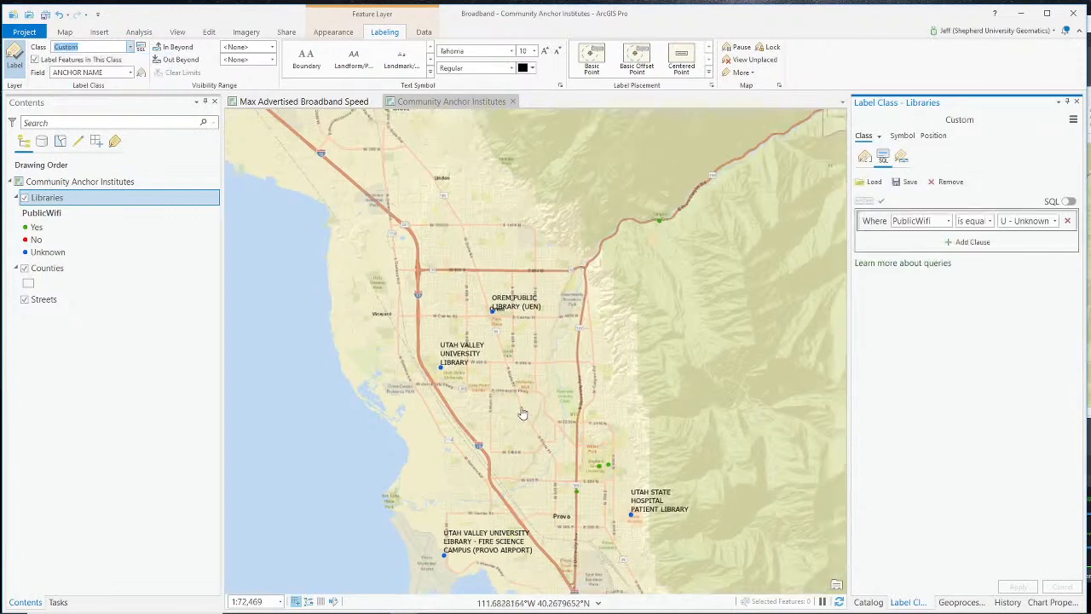
Examine the labels of libraries with unknown public Wi-Fi at several map scales, from Orem and Provo out to most of Utah.
scroll(522, 413, down, 4)
scroll(534, 408, up, 2)
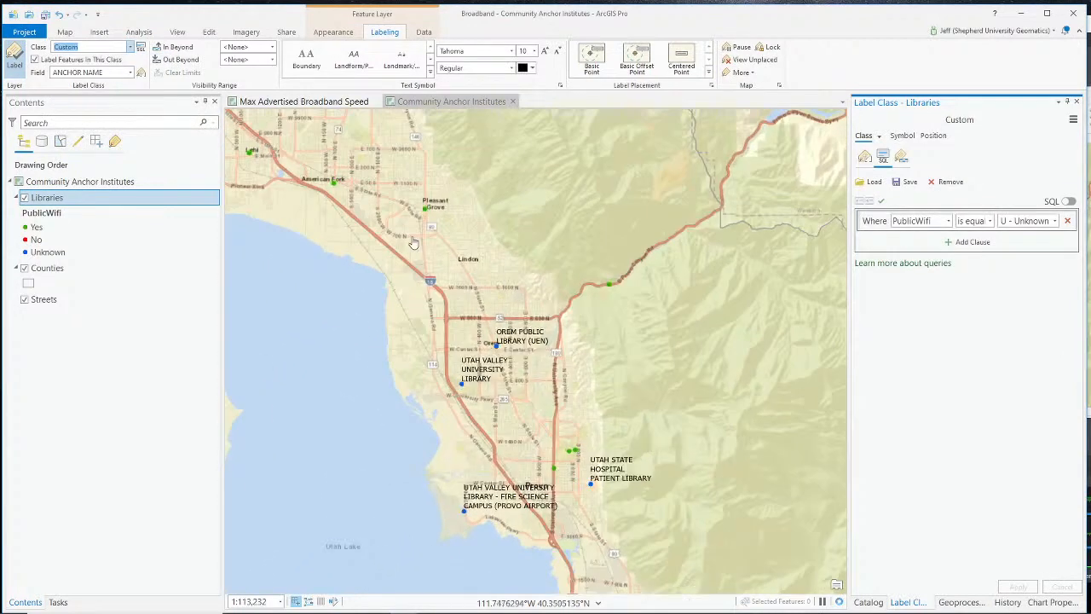
drag(459, 379, 461, 368)
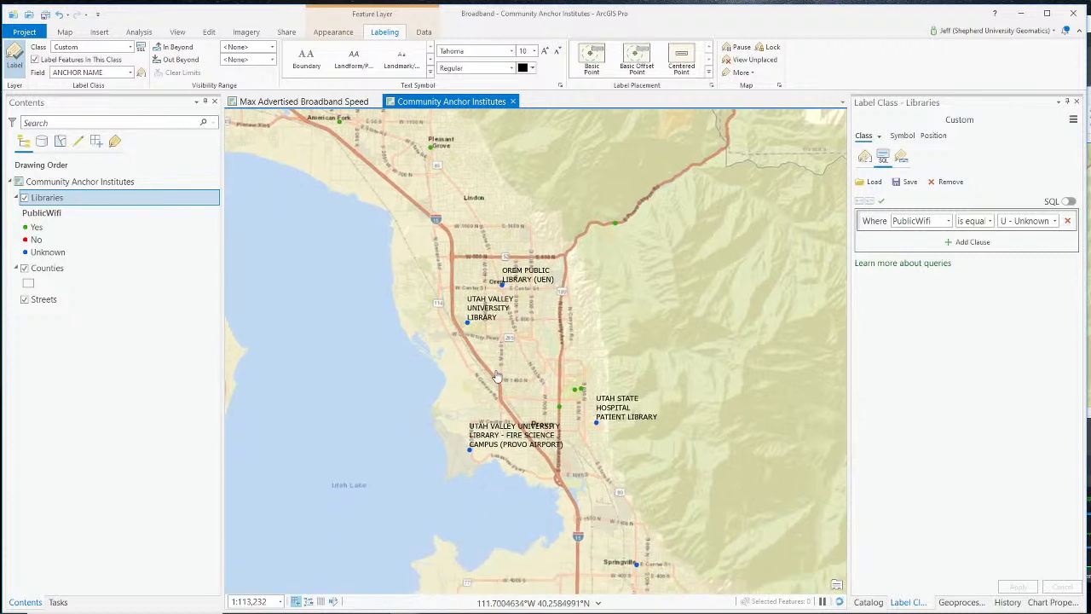
scroll(465, 419, down, 4)
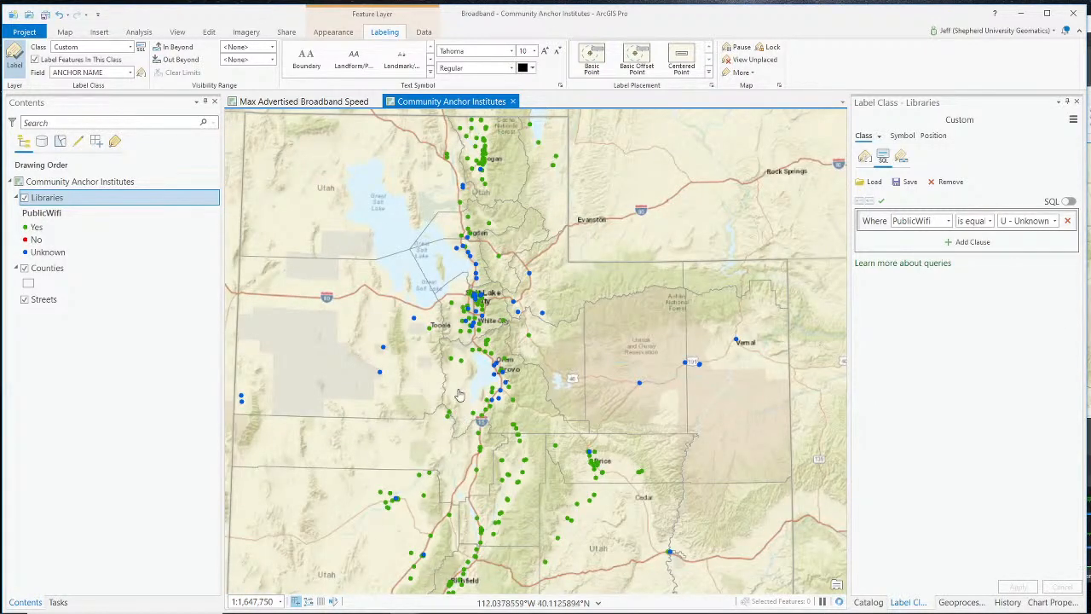
drag(459, 396, 498, 370)
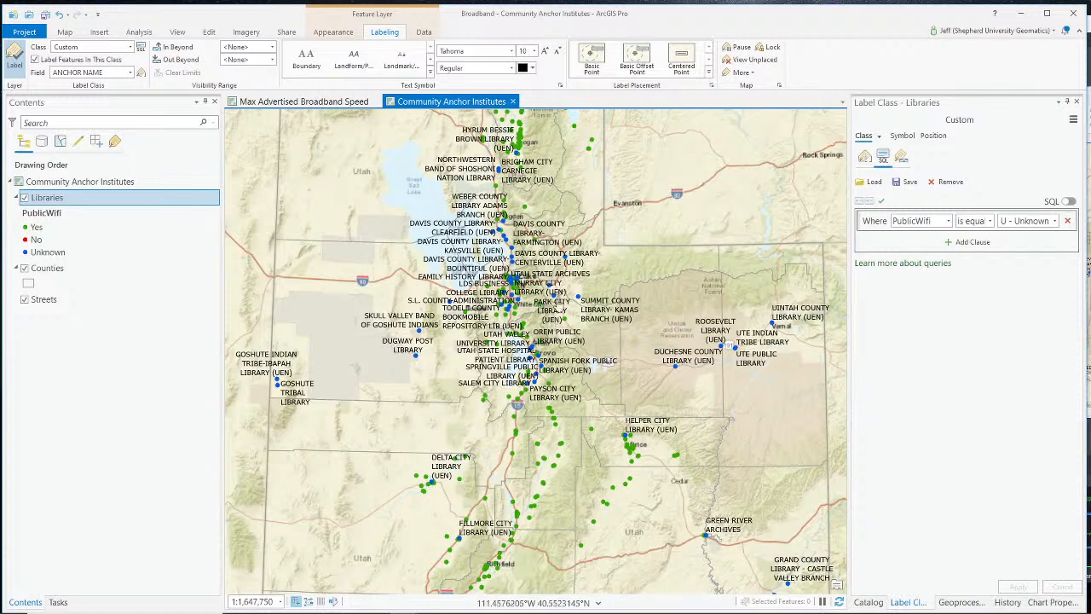
drag(440, 338, 460, 433)
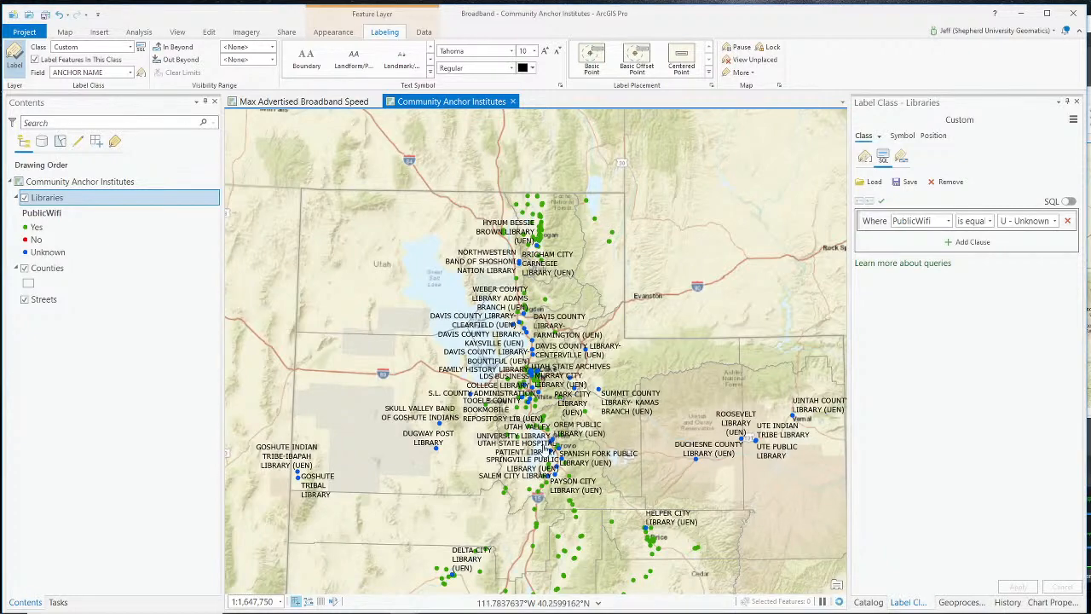
scroll(542, 418, up, 1)
scroll(583, 418, up, 5)
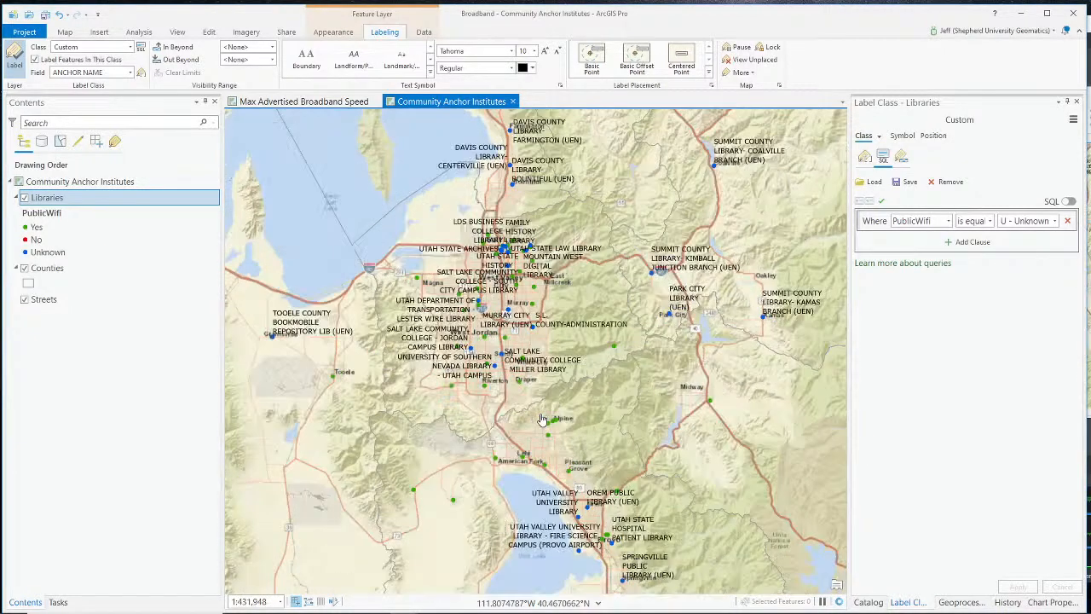
drag(583, 418, 527, 288)
scroll(522, 410, up, 2)
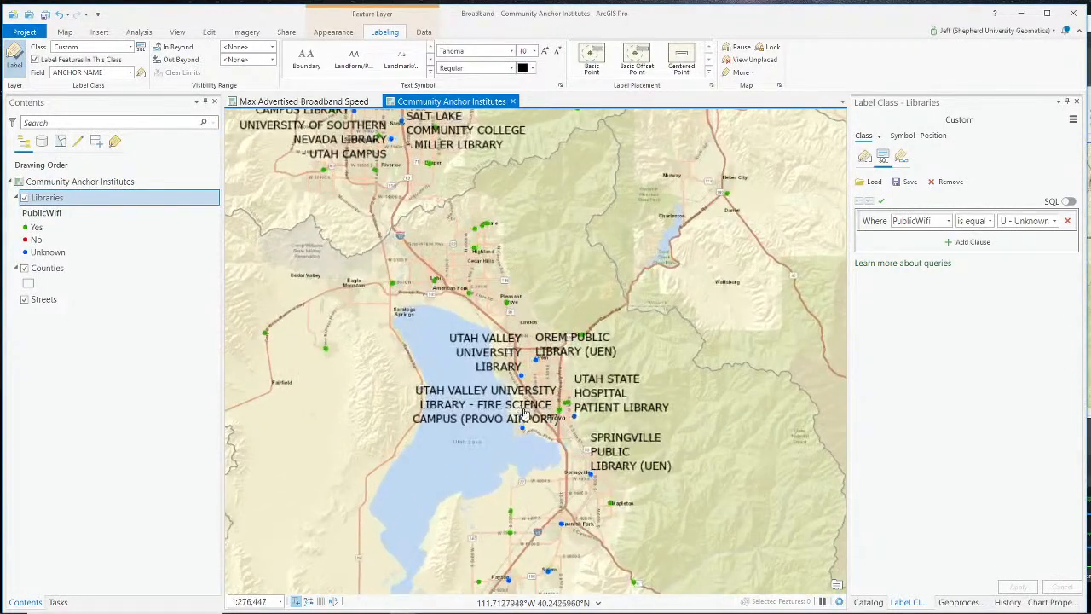
drag(452, 267, 431, 237)
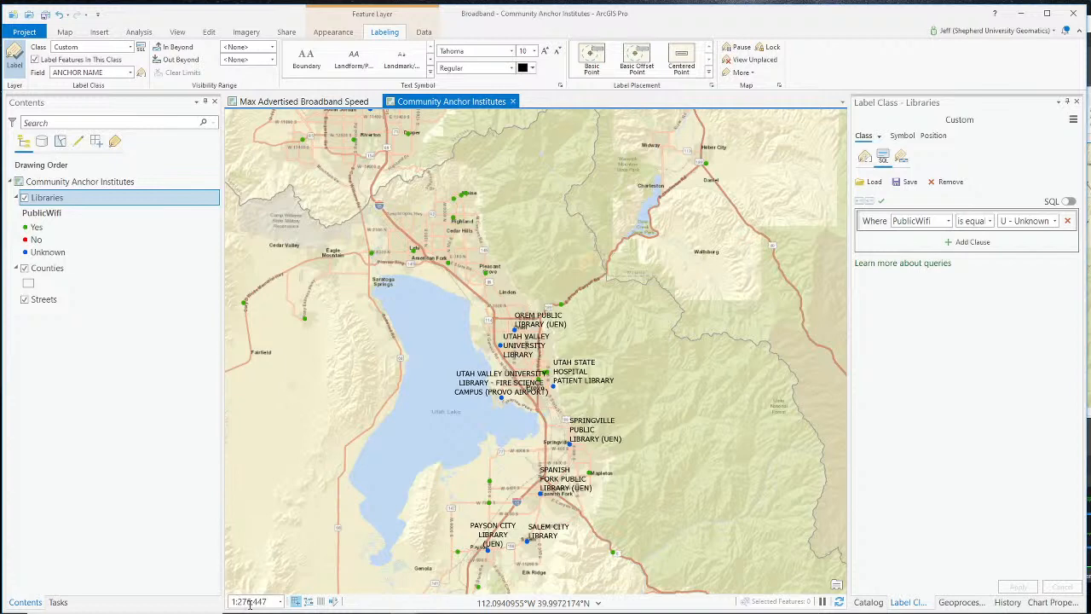
scroll(397, 440, down, 2)
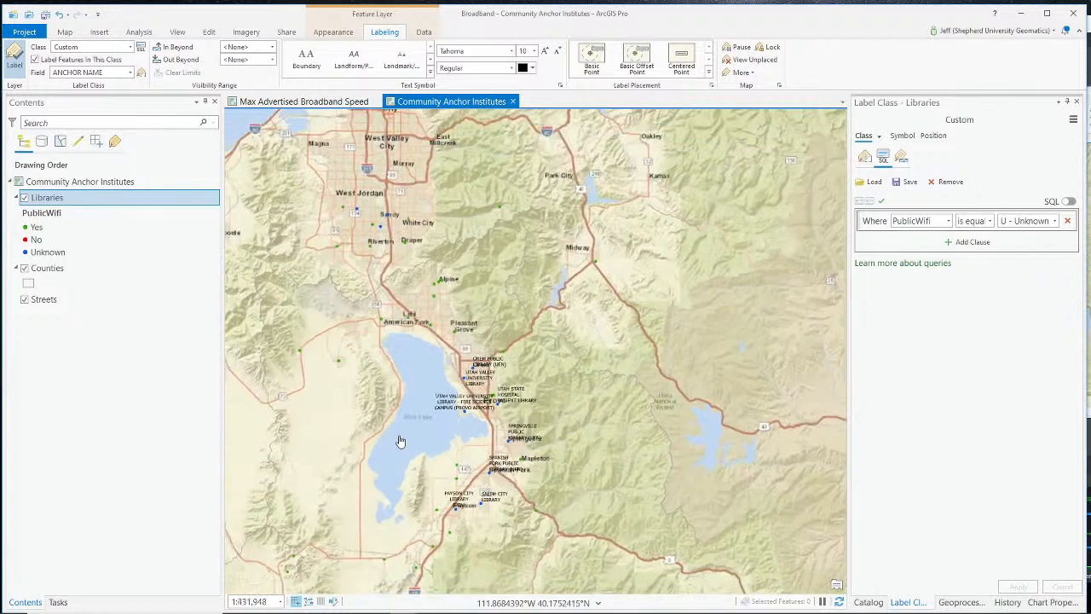
scroll(397, 440, down, 2)
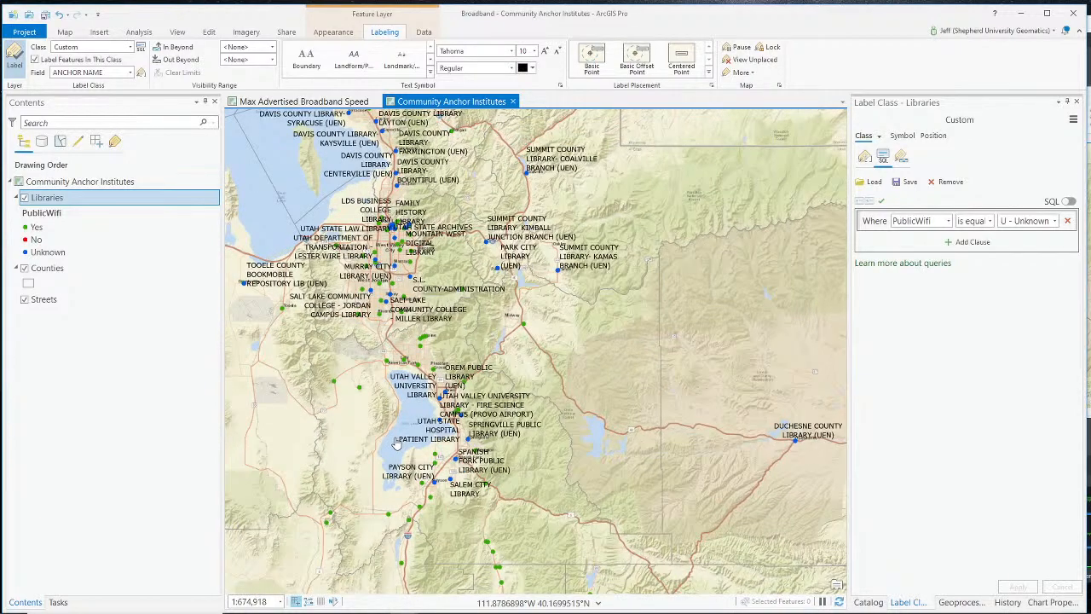
drag(360, 420, 479, 387)
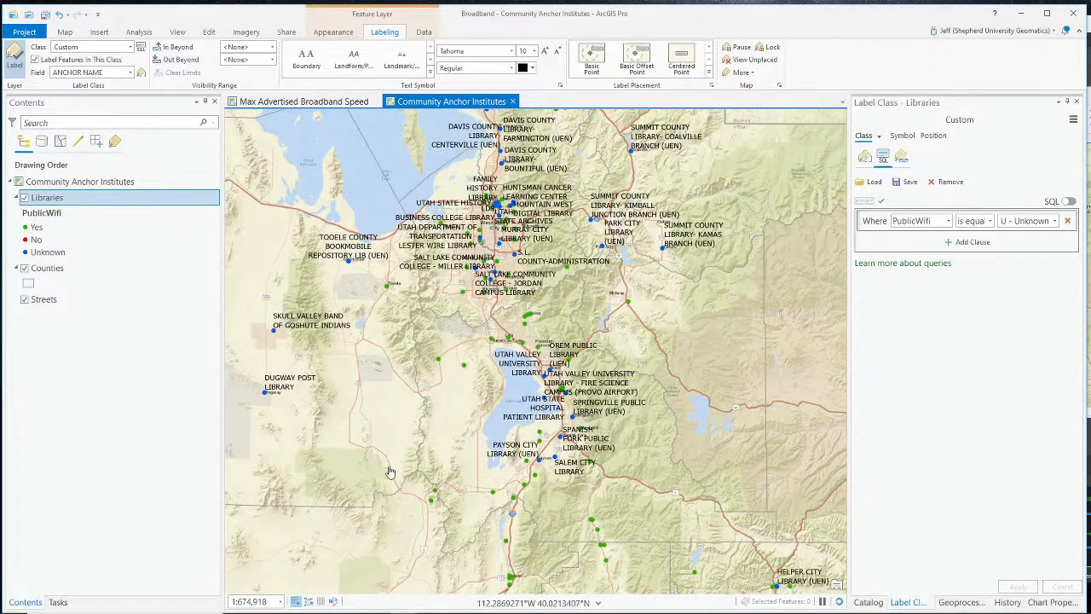
Limit the visibility range of the Custom label class so its labels are hidden out beyond 1:500,000.
click(270, 59)
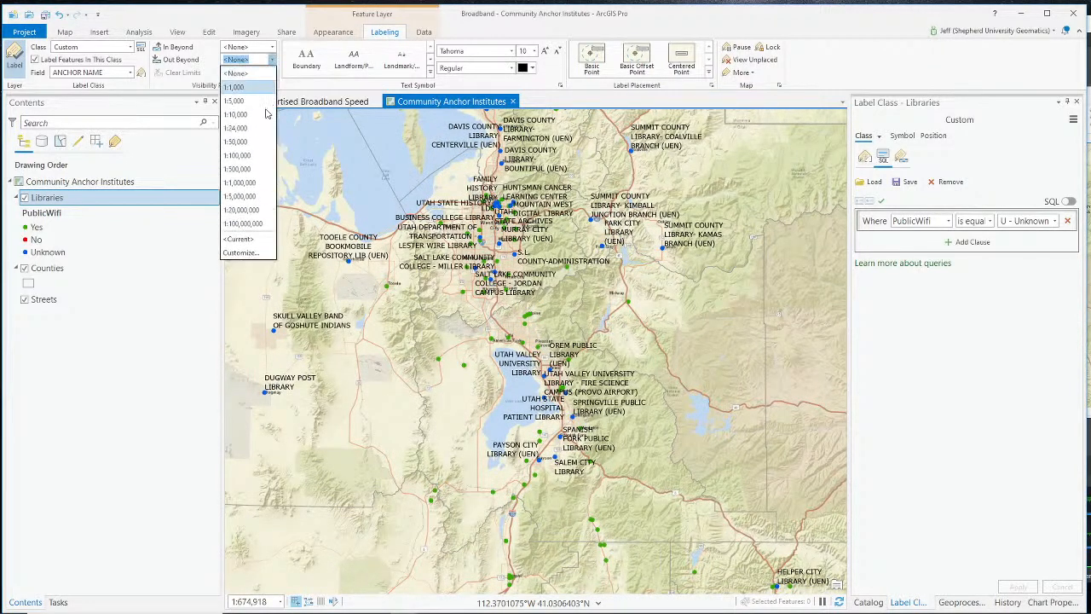
click(254, 170)
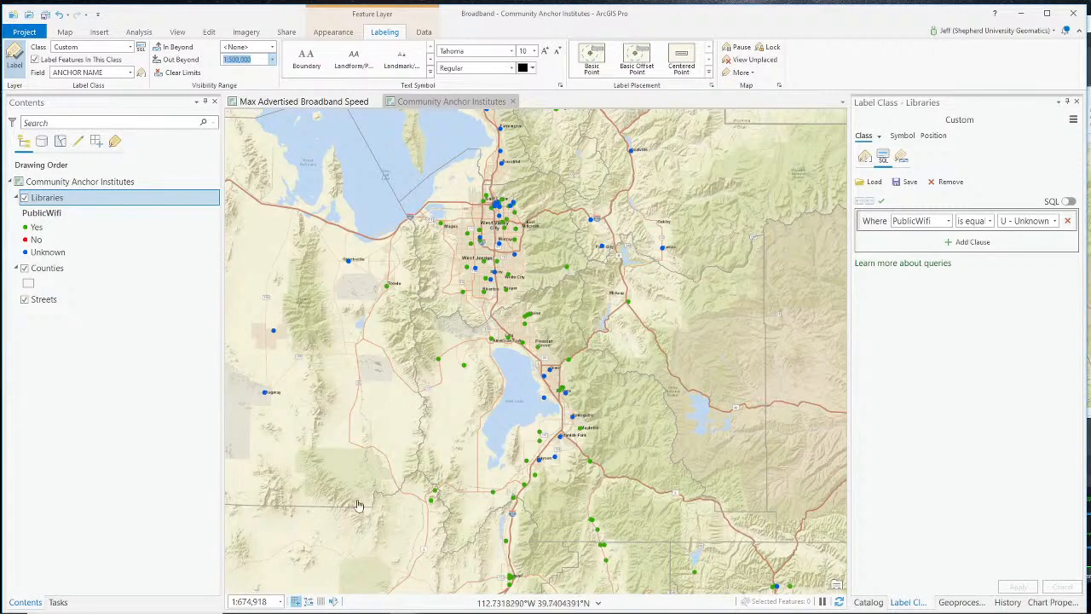
Examine the library labels around Utah Lake at map scales on both sides of the 1:500,000 limit.
scroll(528, 414, up, 2)
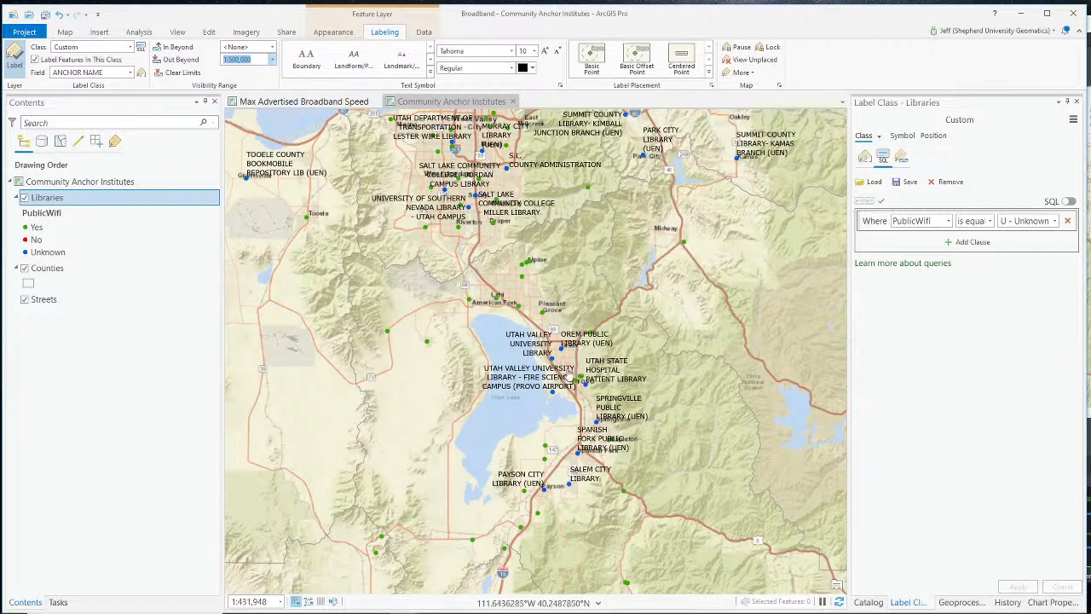
scroll(597, 423, up, 2)
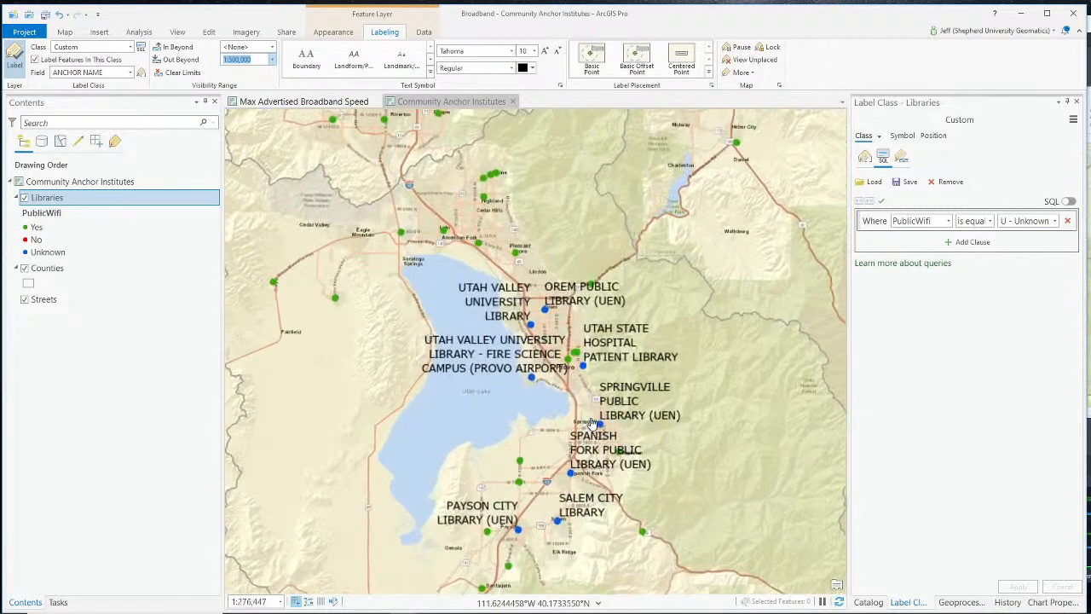
scroll(578, 429, down, 2)
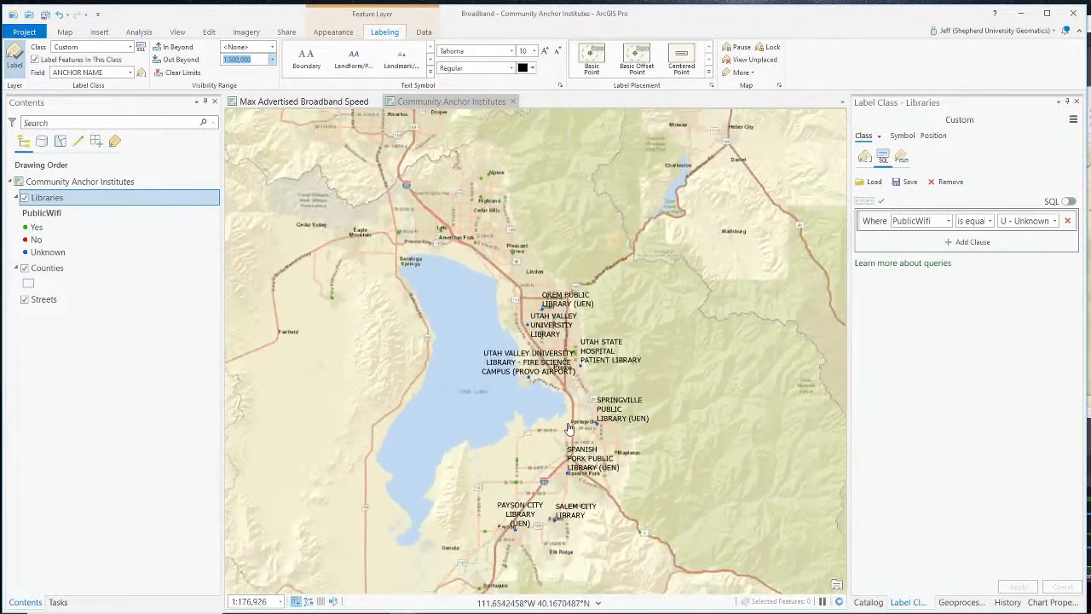
scroll(570, 428, down, 1)
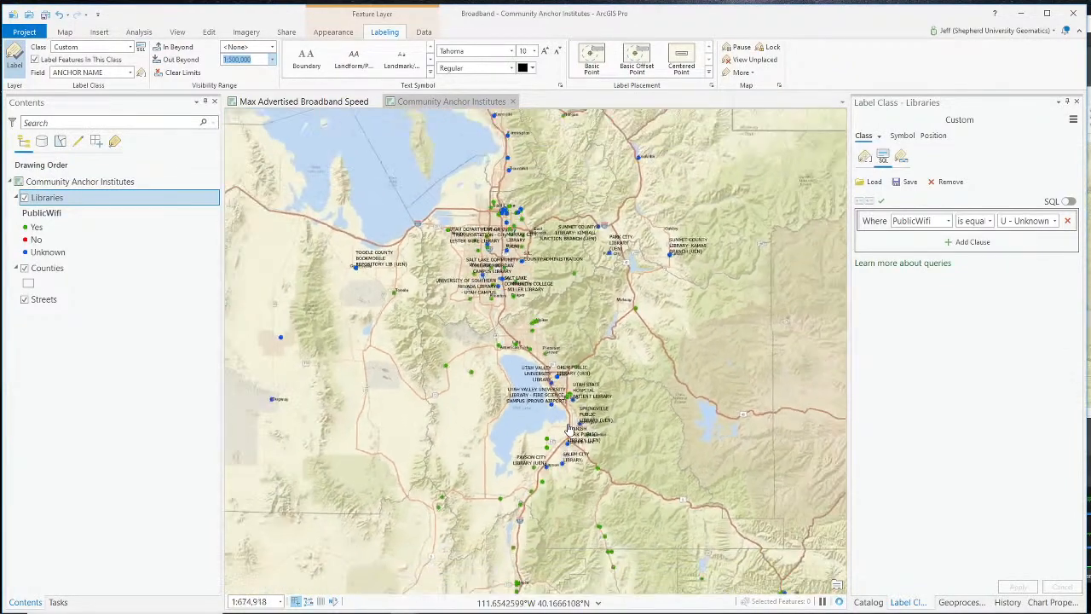
scroll(569, 428, up, 1)
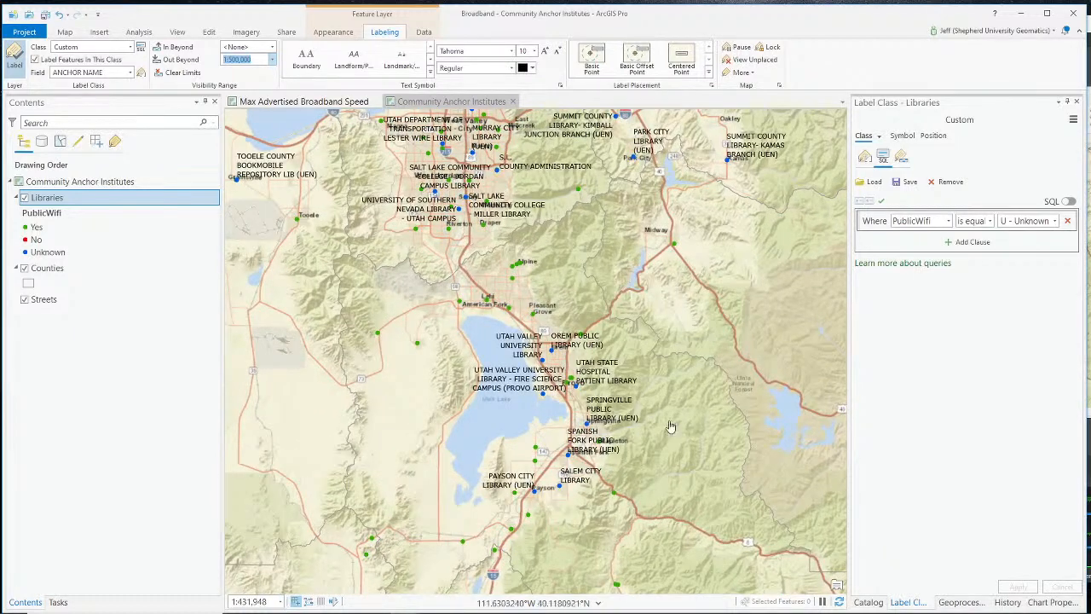
scroll(569, 418, down, 1)
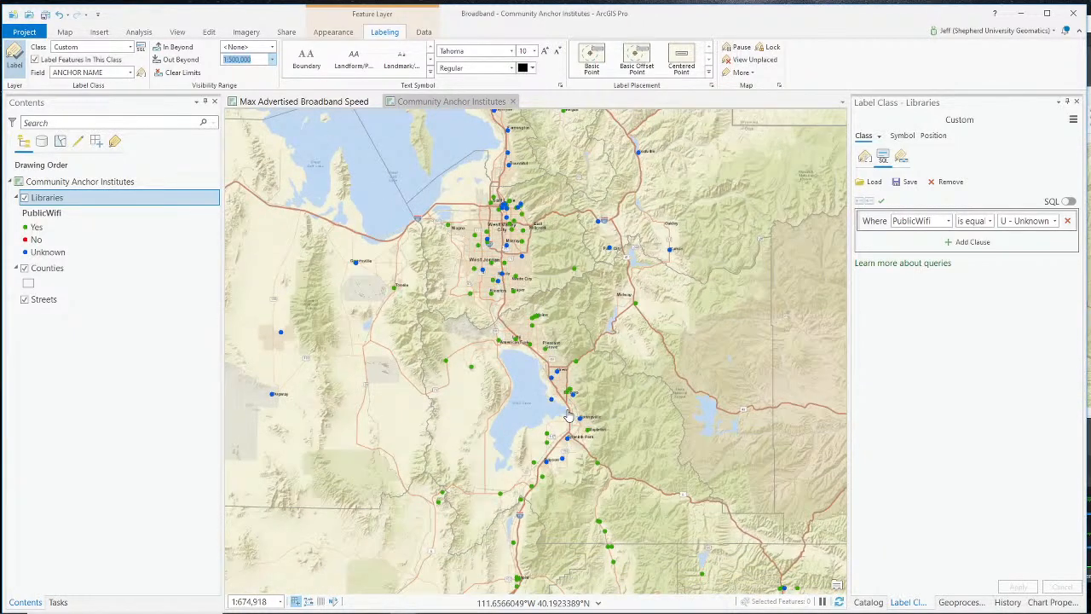
scroll(570, 418, up, 1)
scroll(570, 415, down, 1)
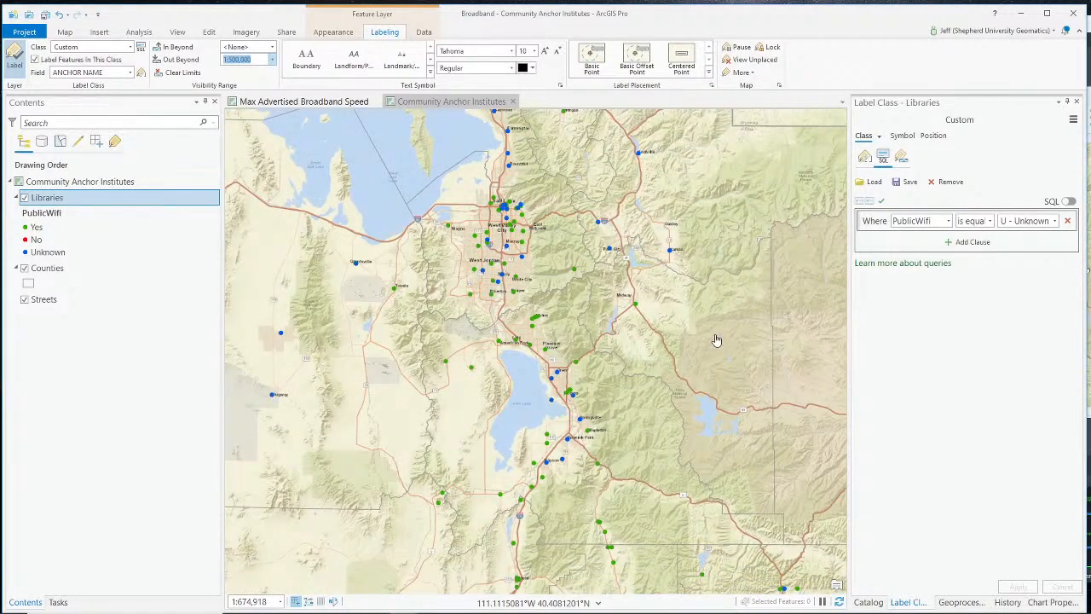
scroll(520, 392, up, 1)
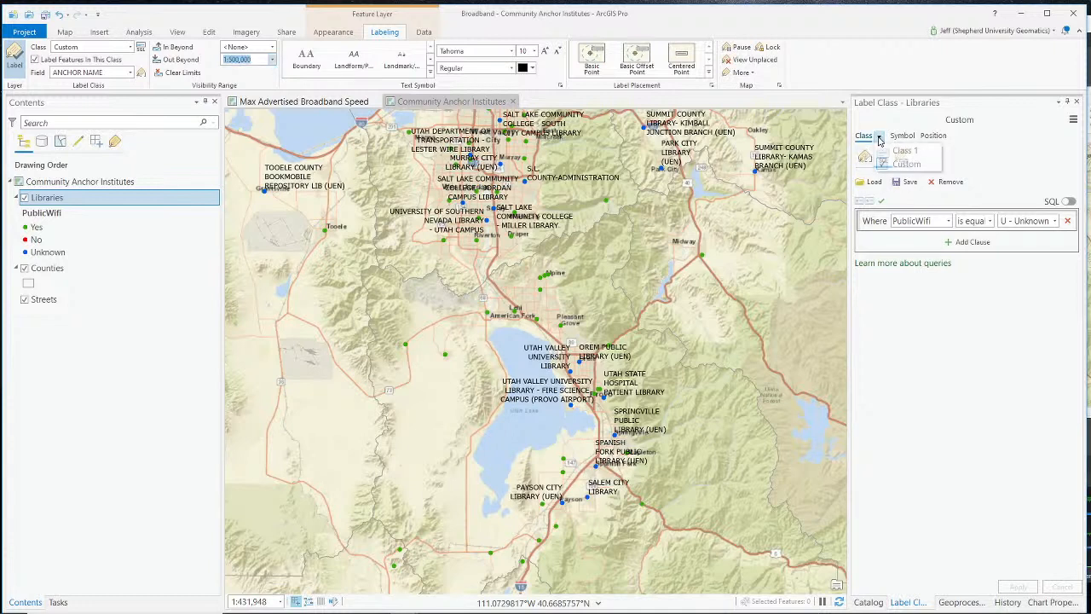
Look through the Custom label class's expression, symbol and position settings, and check its list of label classes.
click(873, 165)
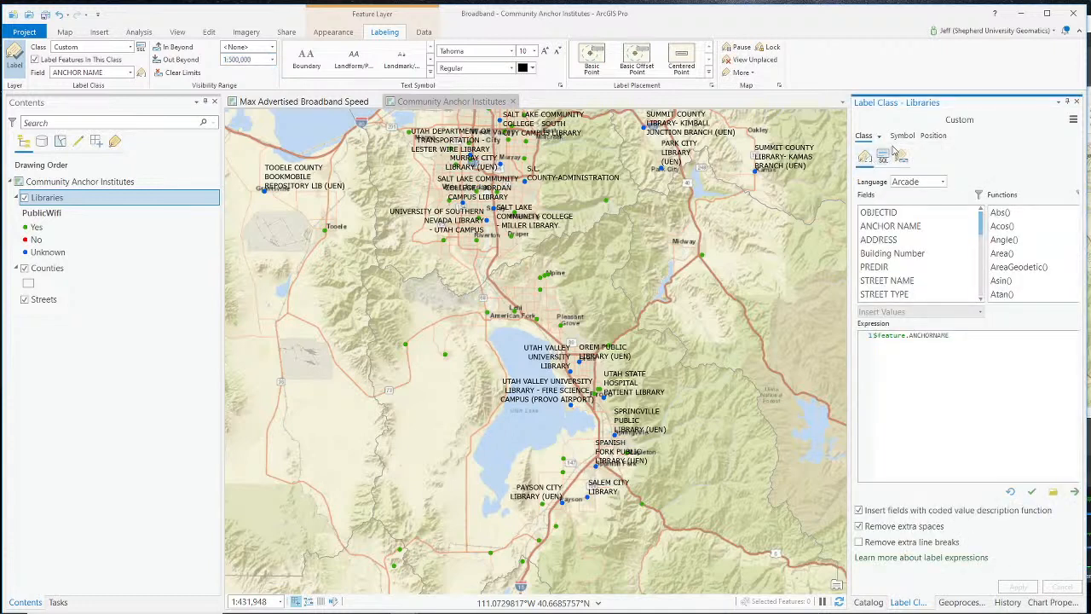
click(903, 136)
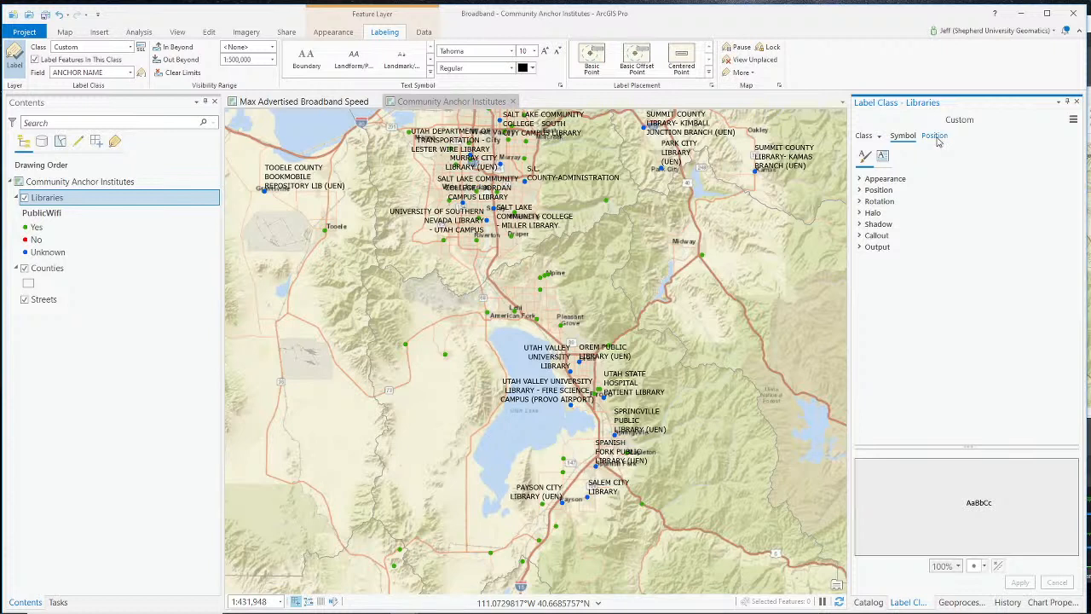
click(935, 137)
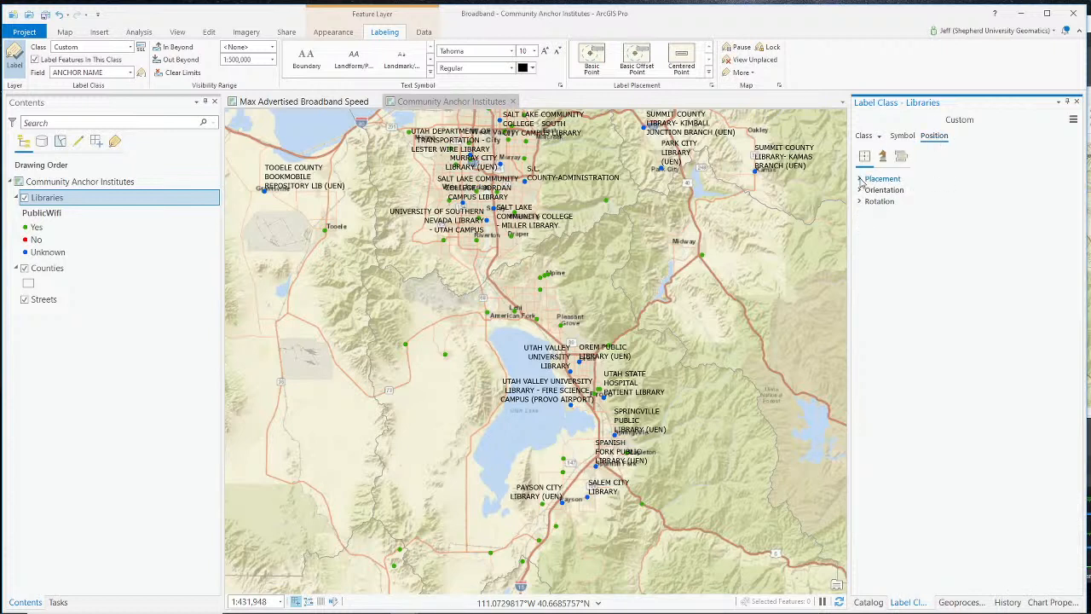
click(902, 139)
click(864, 137)
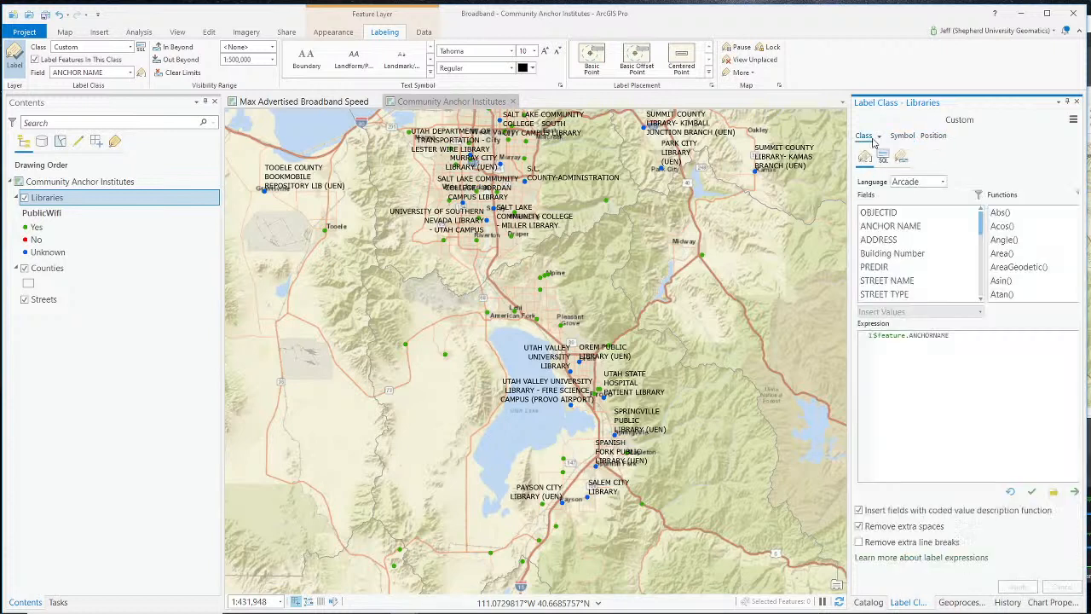
click(878, 136)
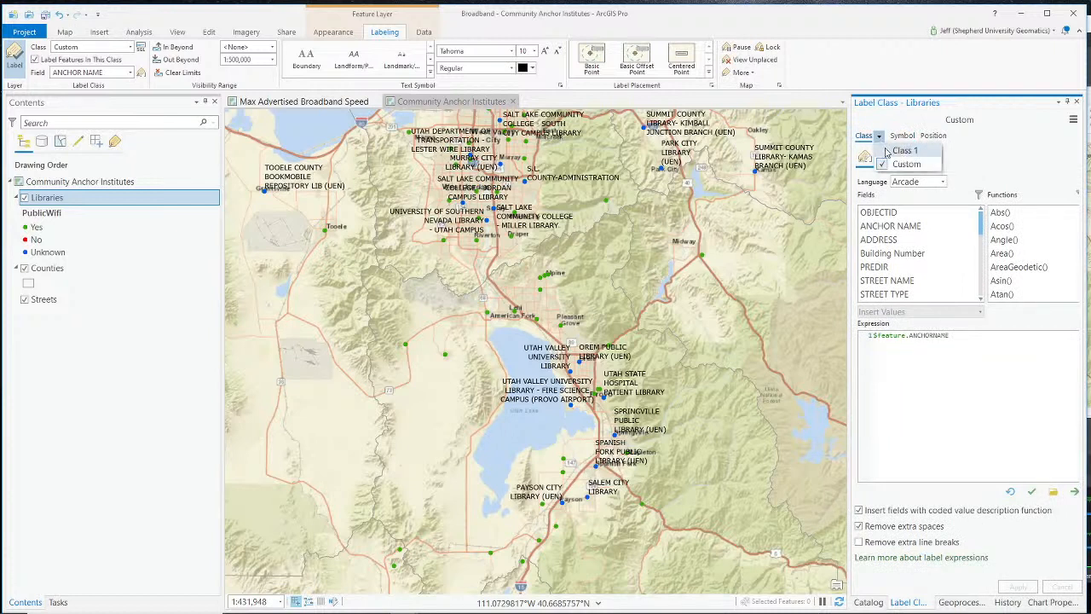
click(881, 152)
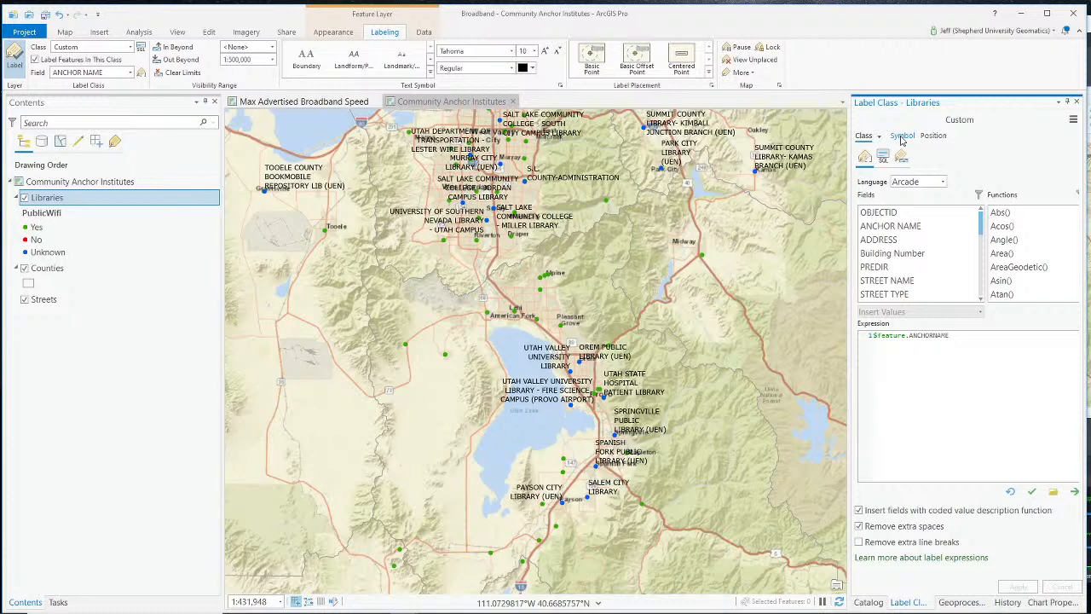
click(902, 136)
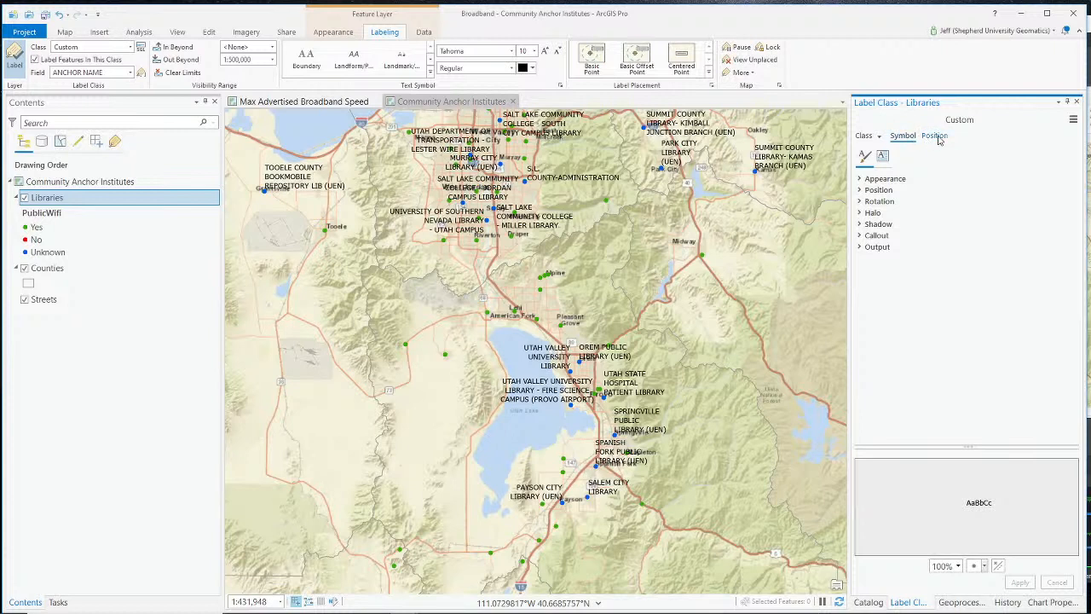
click(935, 137)
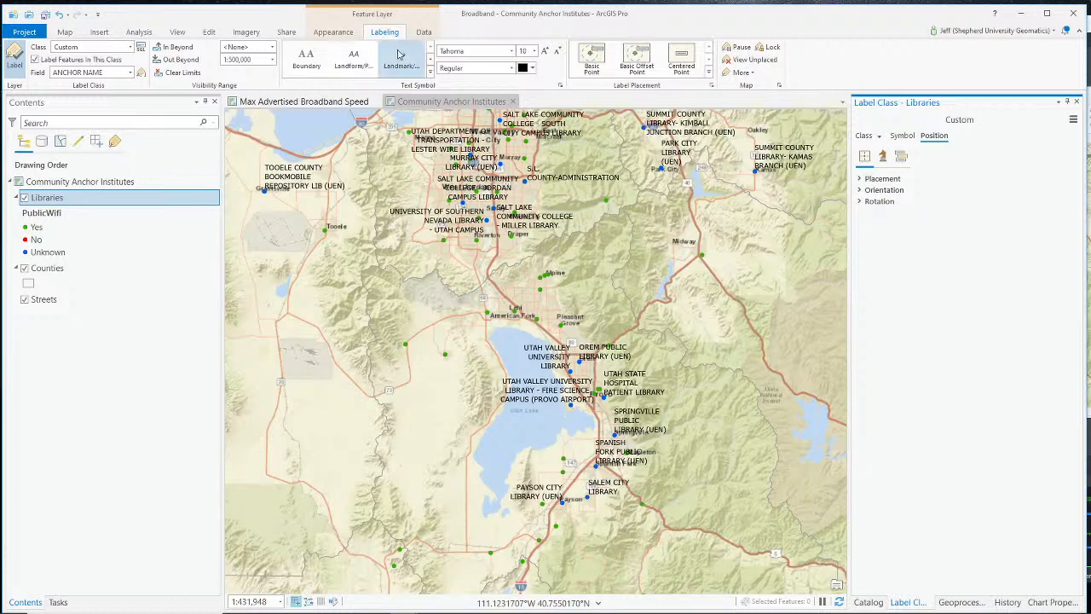
View the general label settings in the map properties of Community Anchor Institutes, closing them without changes.
click(779, 86)
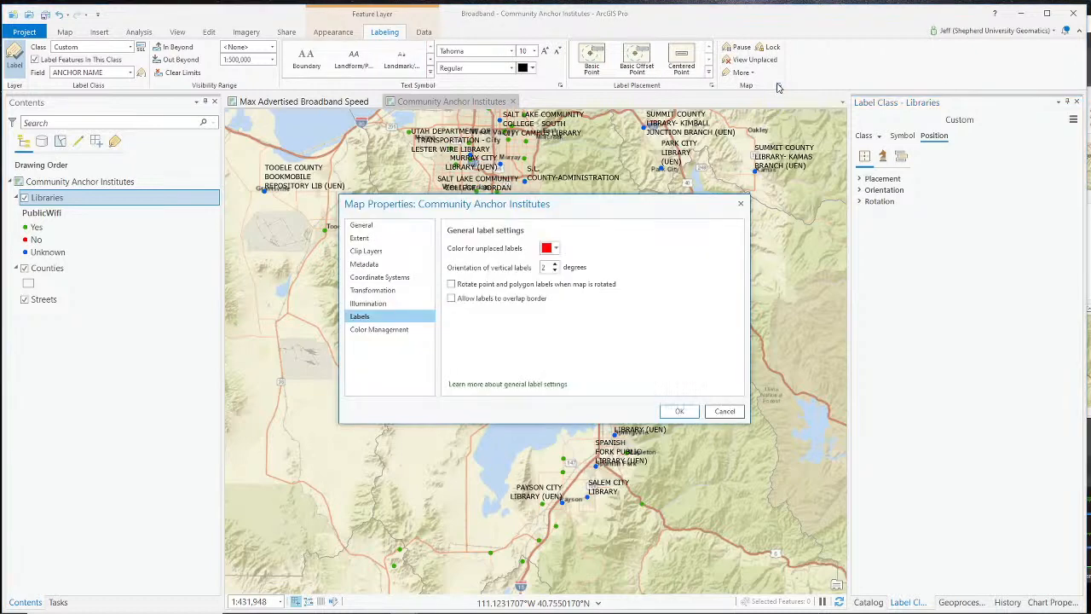
click(724, 412)
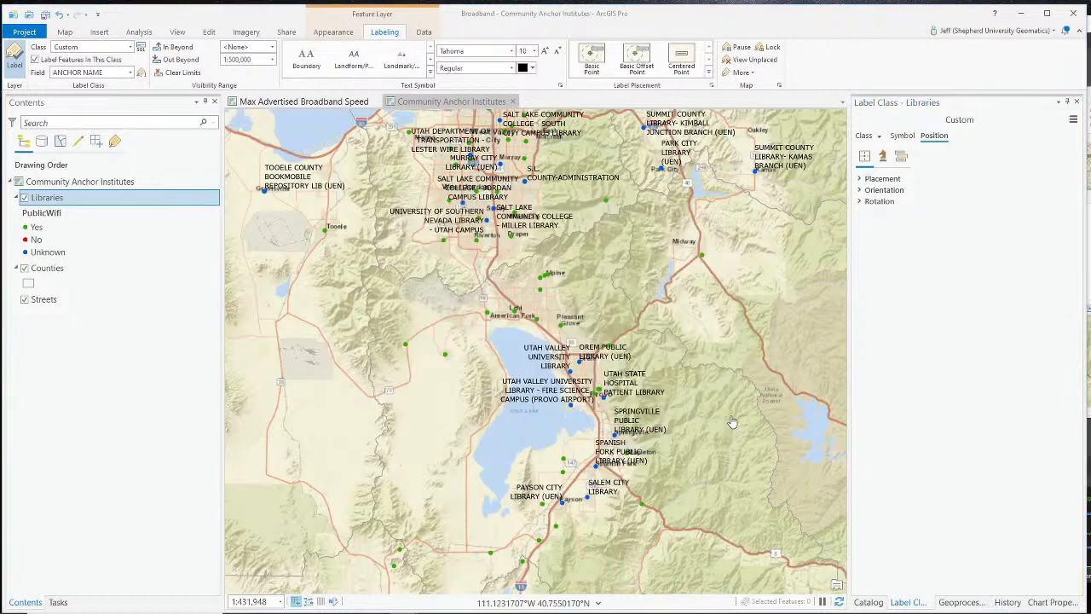
click(426, 33)
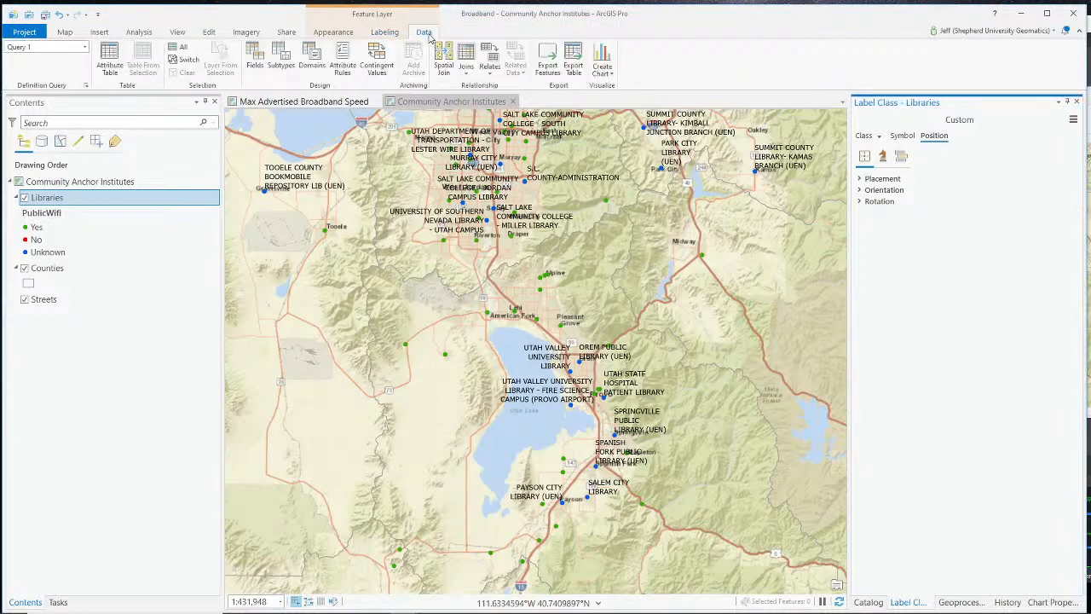
click(334, 34)
click(66, 33)
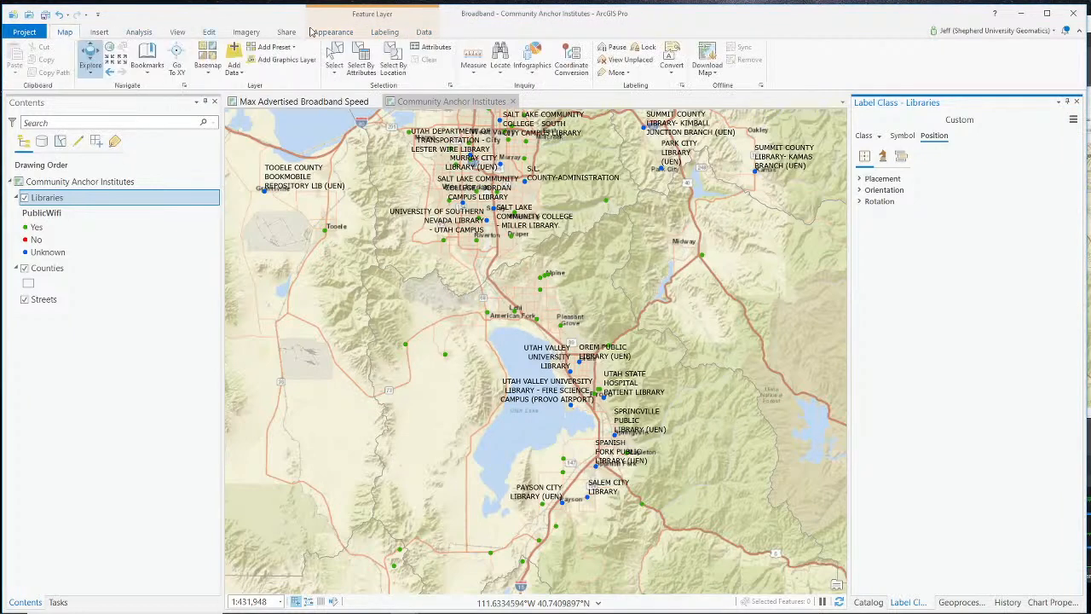
click(682, 87)
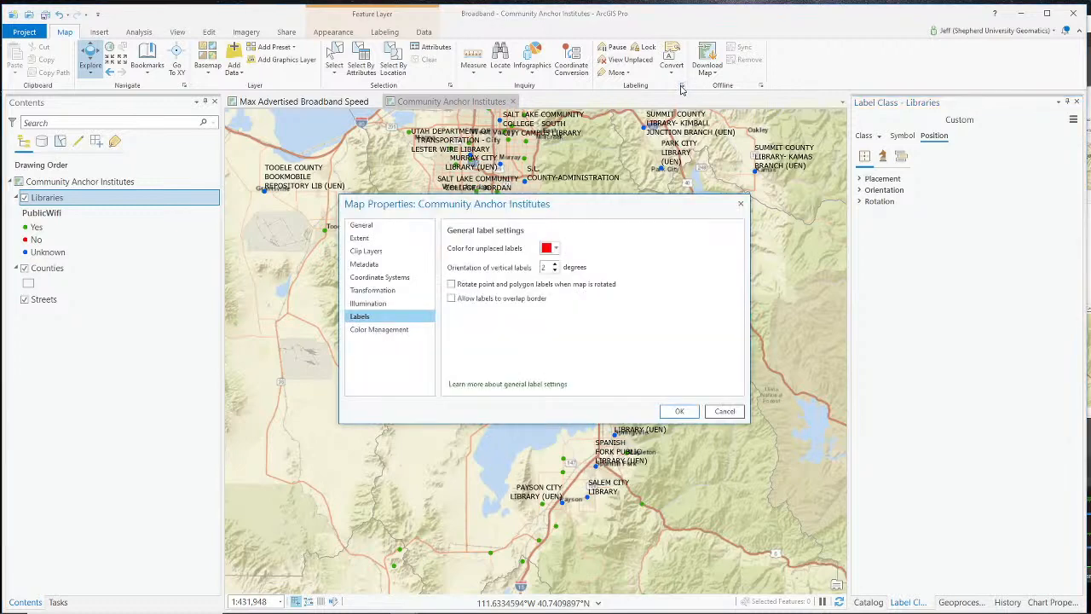
click(723, 413)
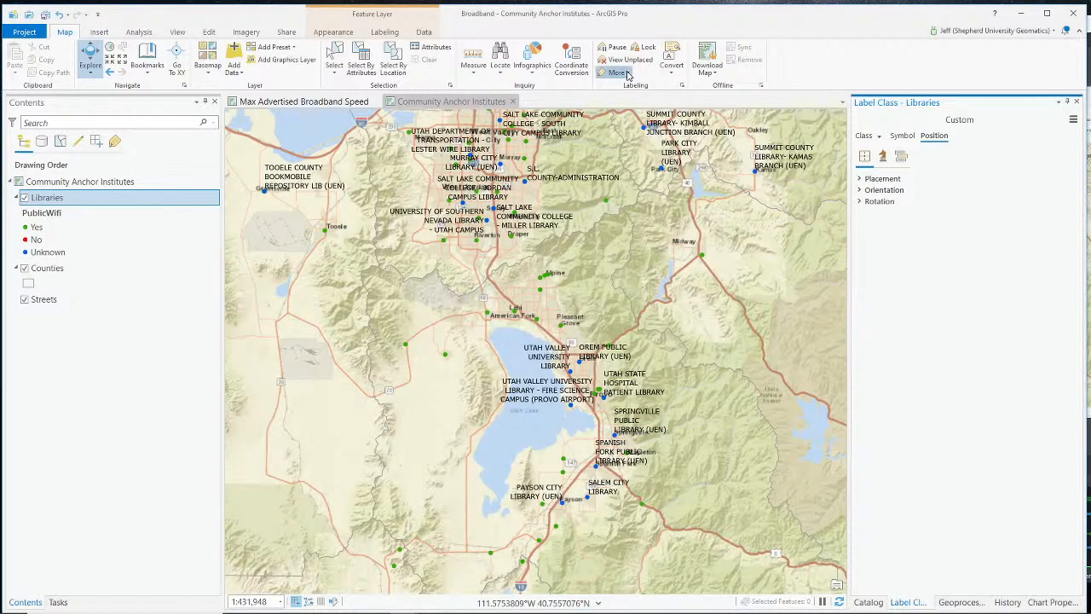
Review the map's additional labeling options, including the switch to the Standard Label Engine, and keep the Maplex Label Engine.
click(627, 74)
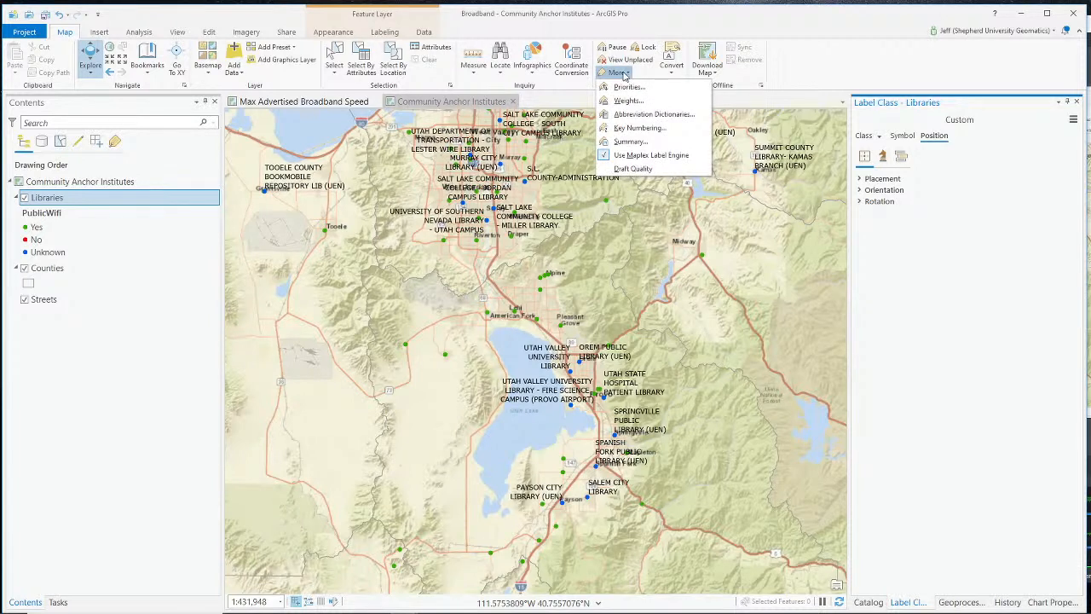
click(696, 37)
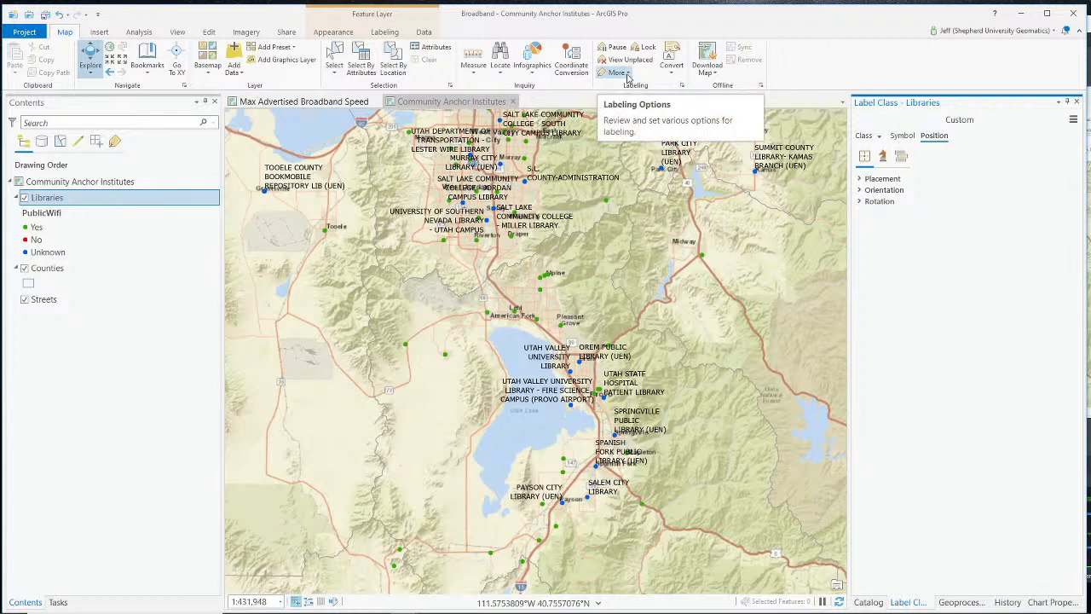
click(617, 73)
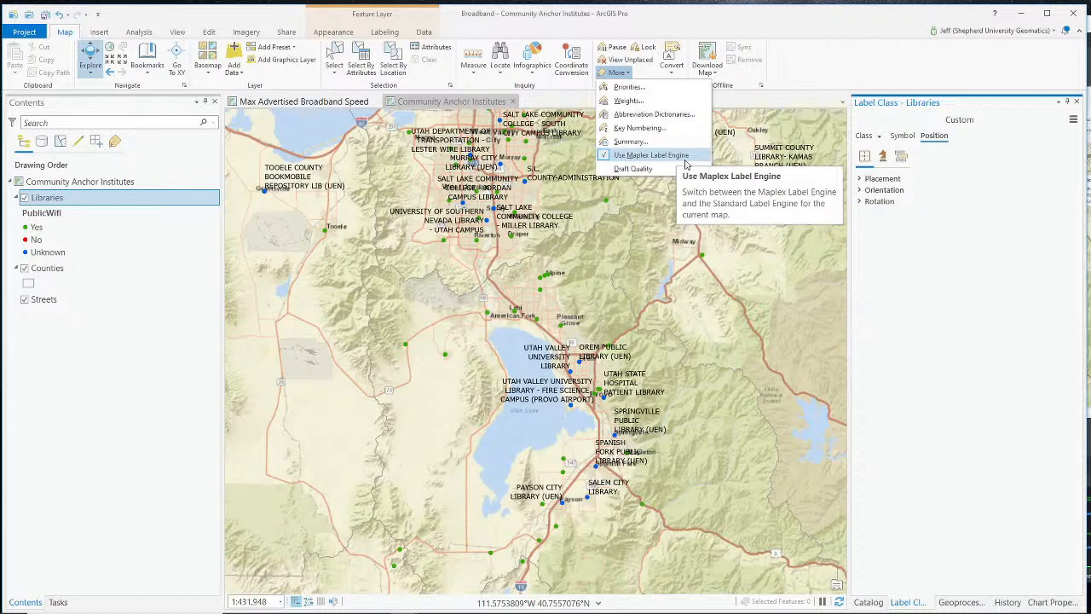
click(604, 158)
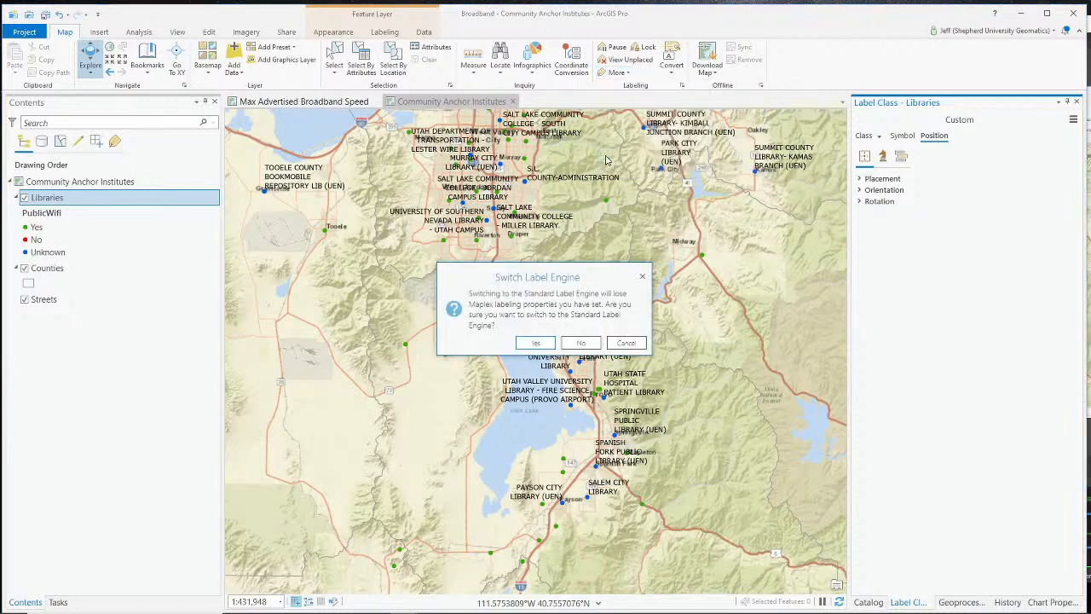
click(610, 345)
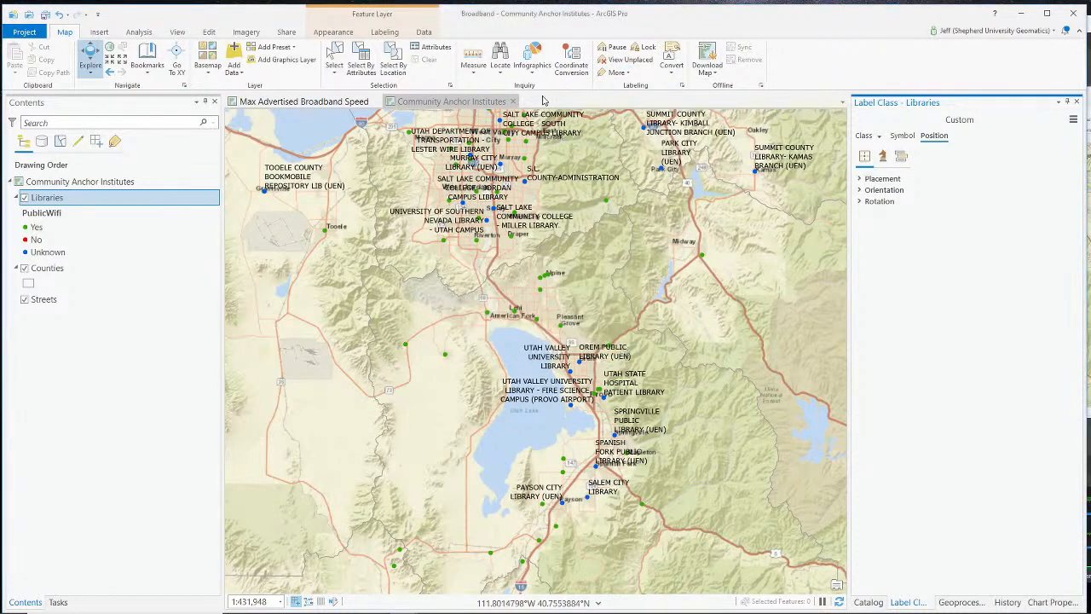
click(616, 72)
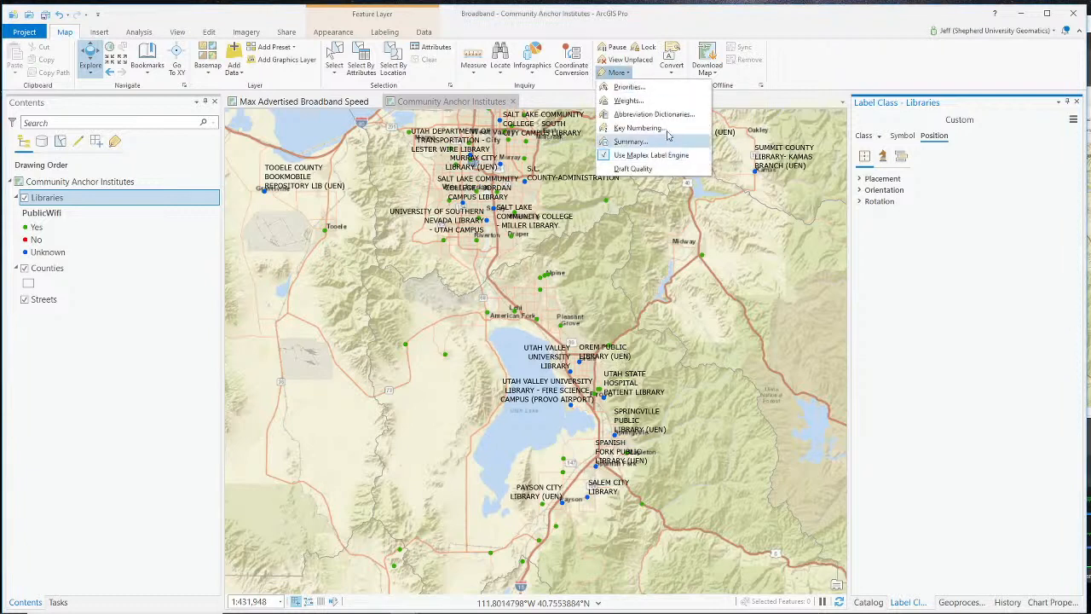
click(586, 31)
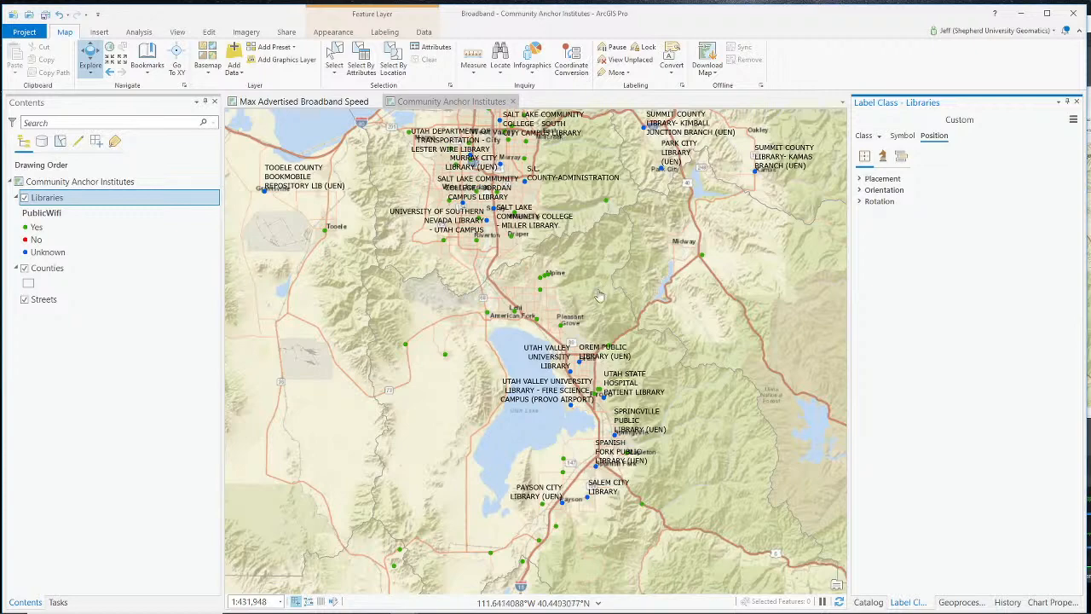
Check the Custom labels around Provo and Springville, look at the class's placement settings, and display its text symbol settings.
scroll(612, 437, up, 5)
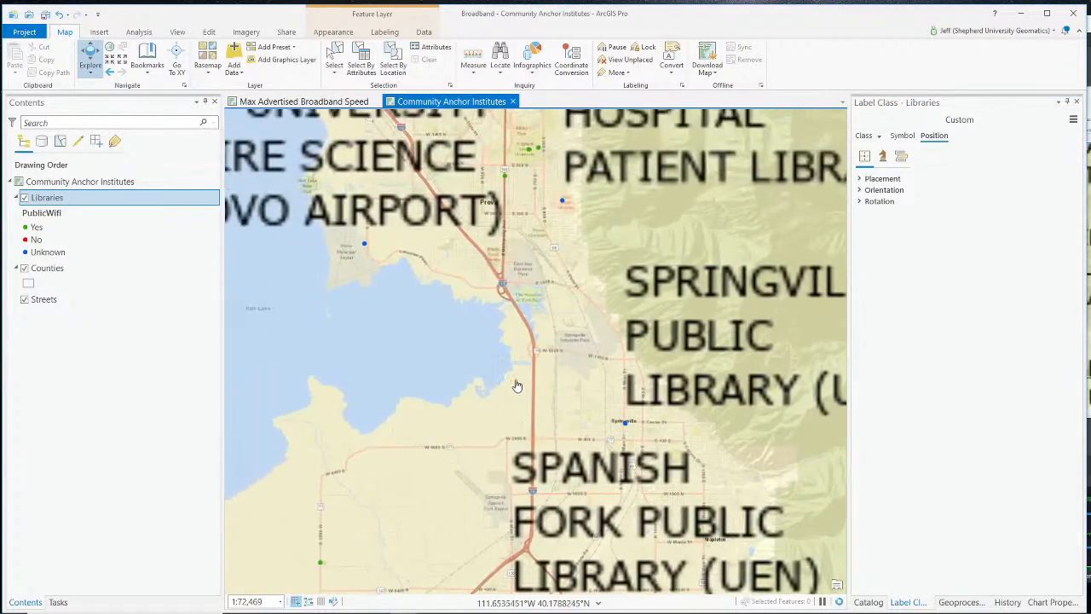
scroll(529, 409, down, 2)
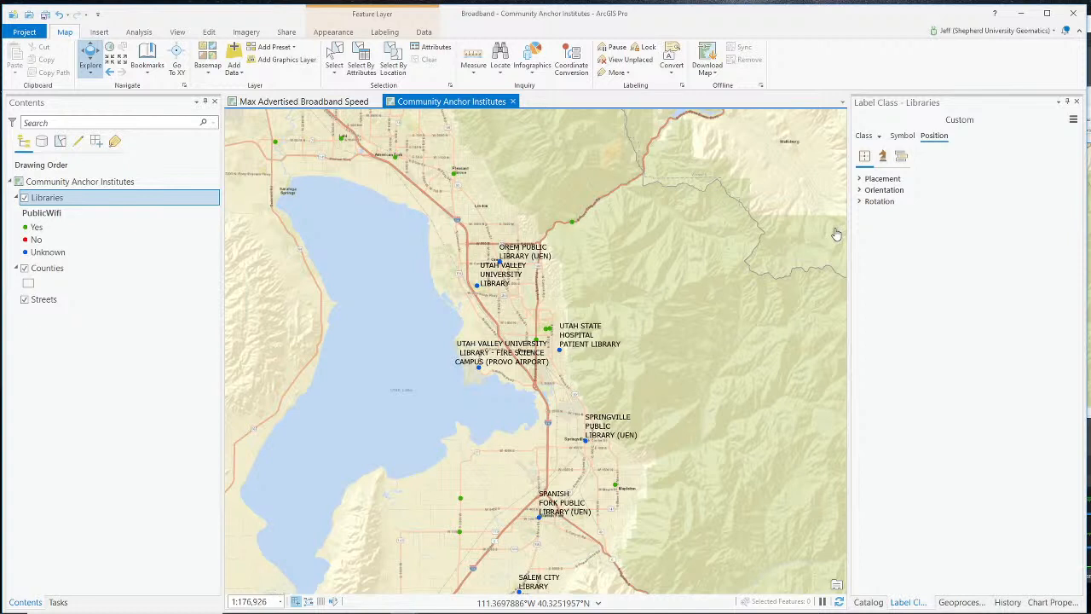
click(860, 179)
click(861, 181)
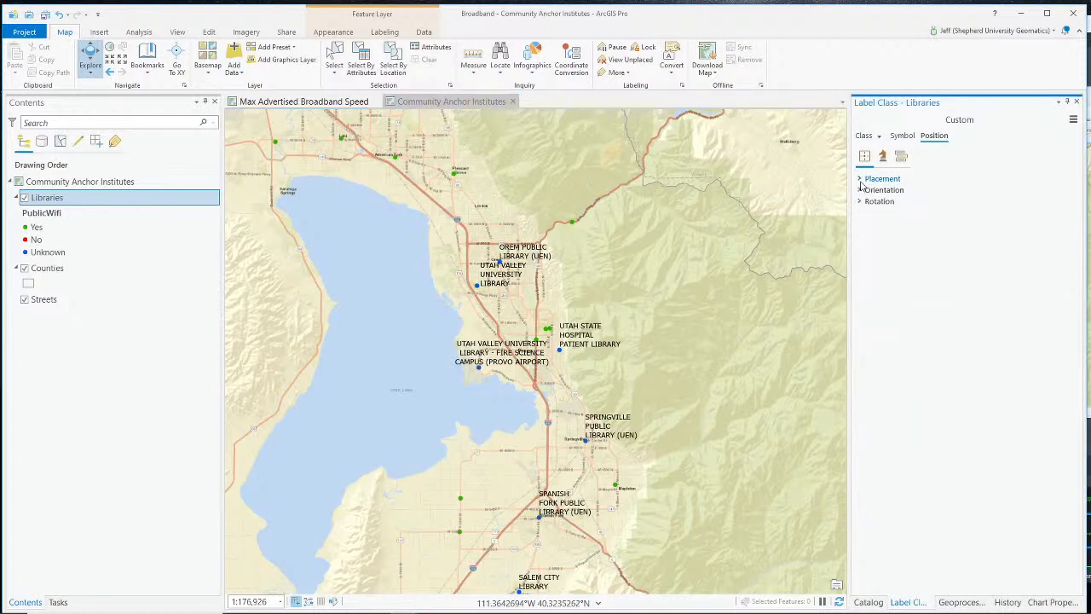
click(902, 141)
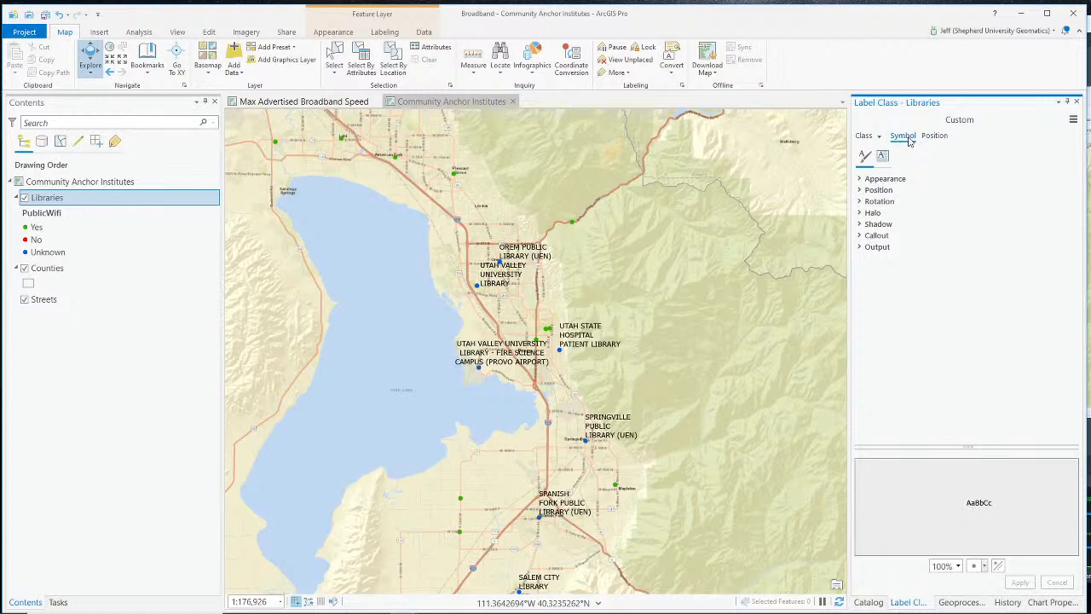
Expand the appearance settings of the Custom class's text symbol and look through the available fonts.
click(934, 136)
click(903, 137)
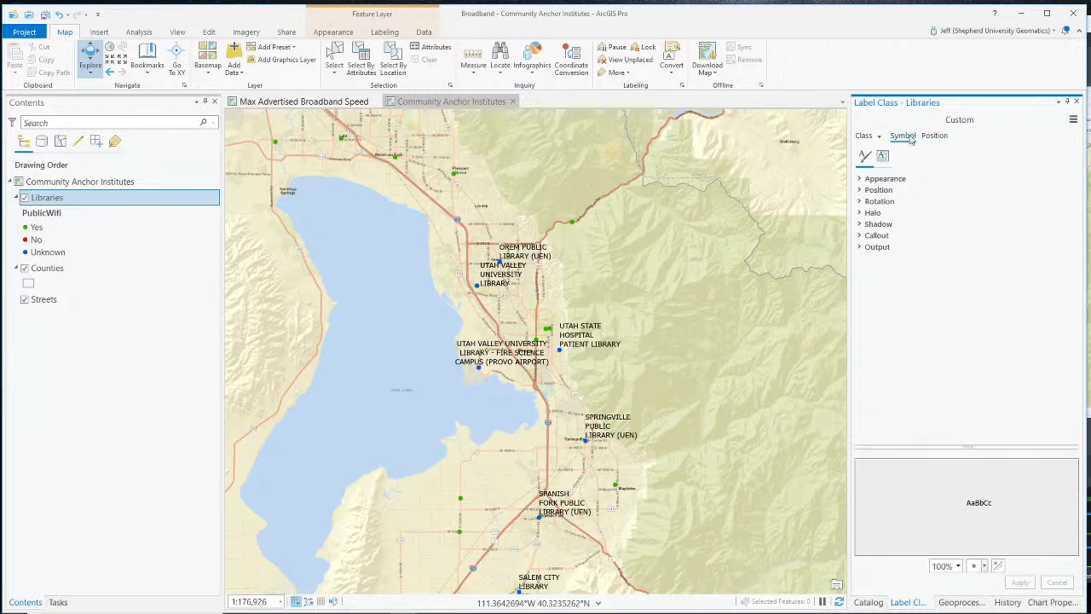
click(860, 179)
click(859, 179)
click(860, 179)
click(1074, 192)
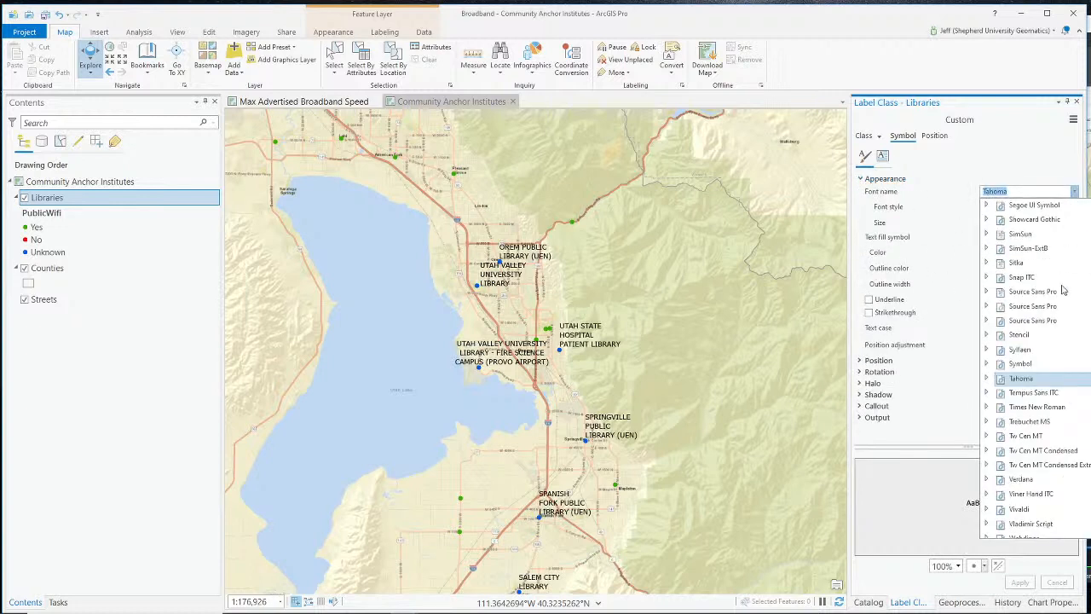
scroll(1066, 342, up, 6)
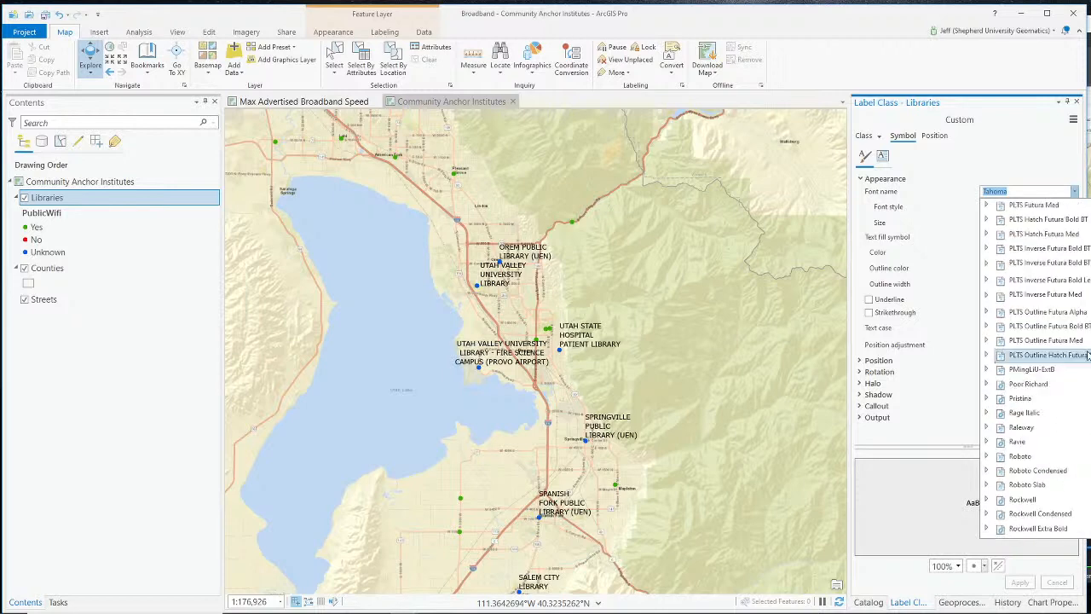
click(1009, 177)
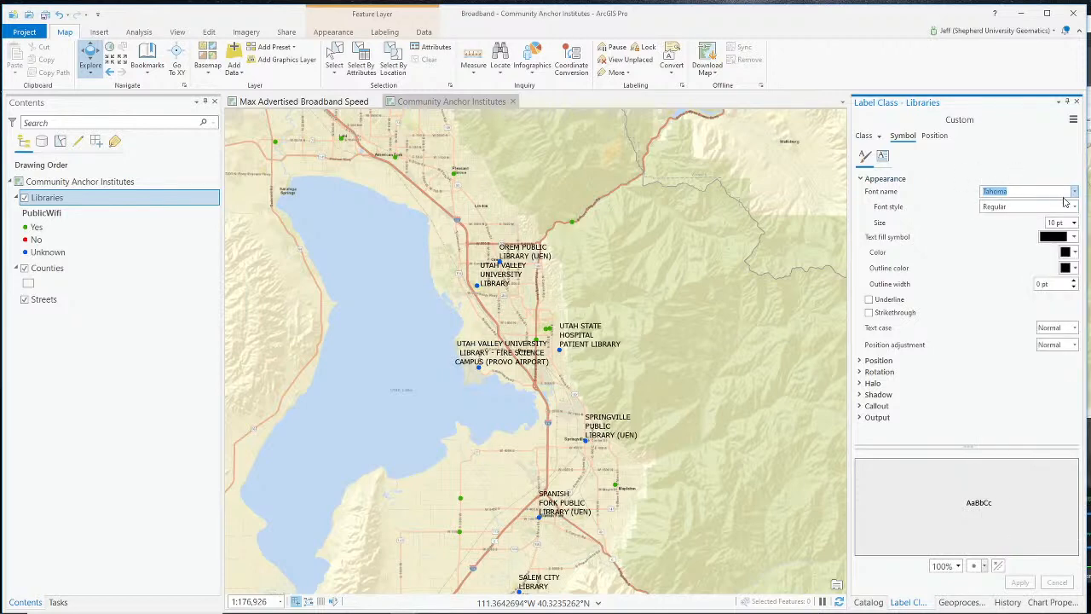
Set the Custom labels' font to Calibri, keep the size at 10 pt, and apply the change.
click(1076, 192)
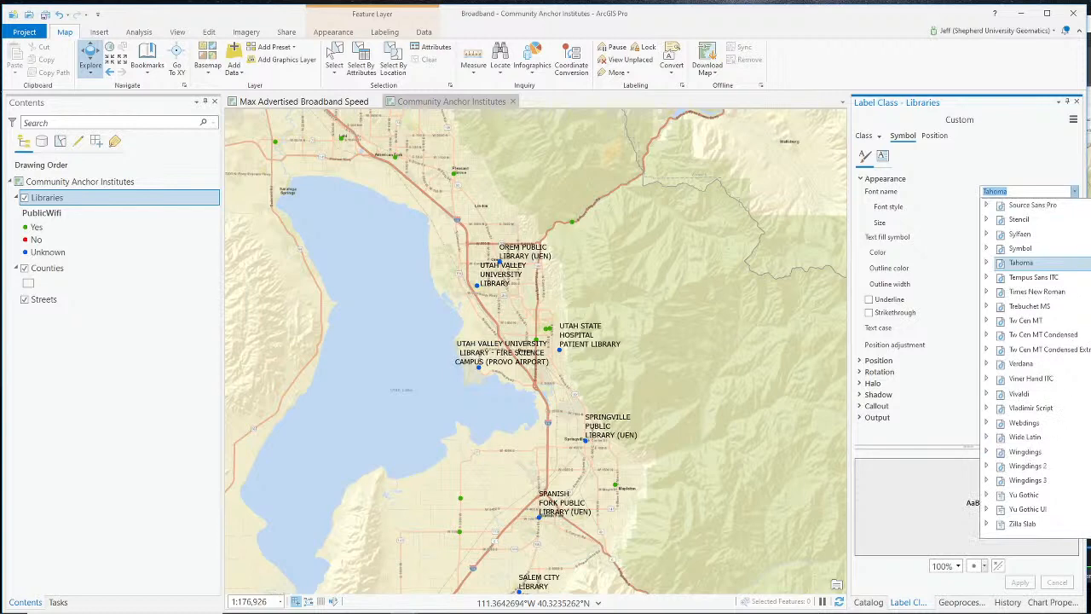
scroll(1066, 378, up, 20)
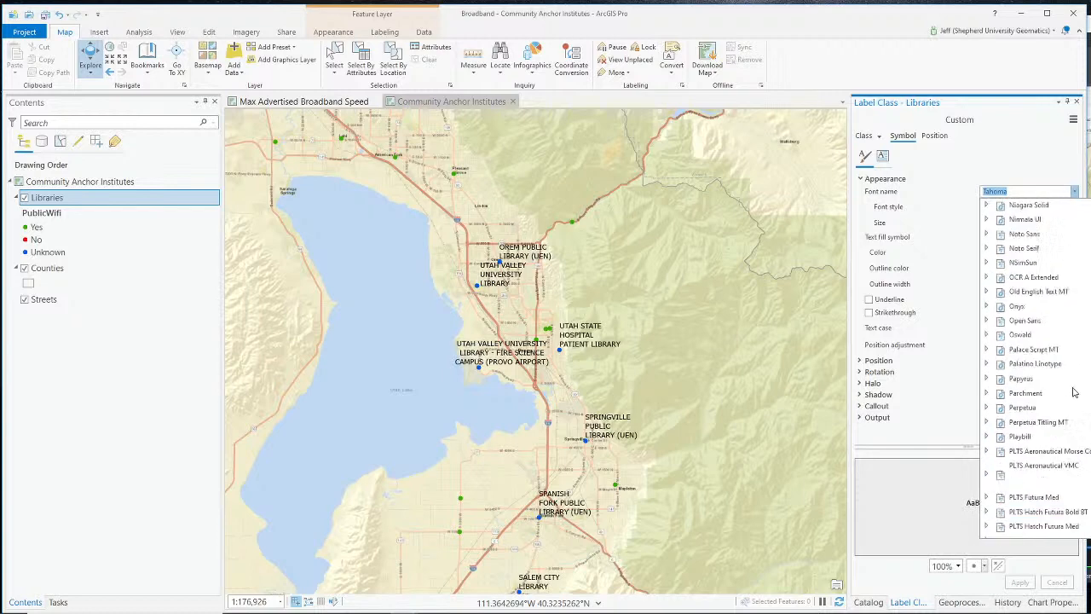
scroll(1067, 378, up, 20)
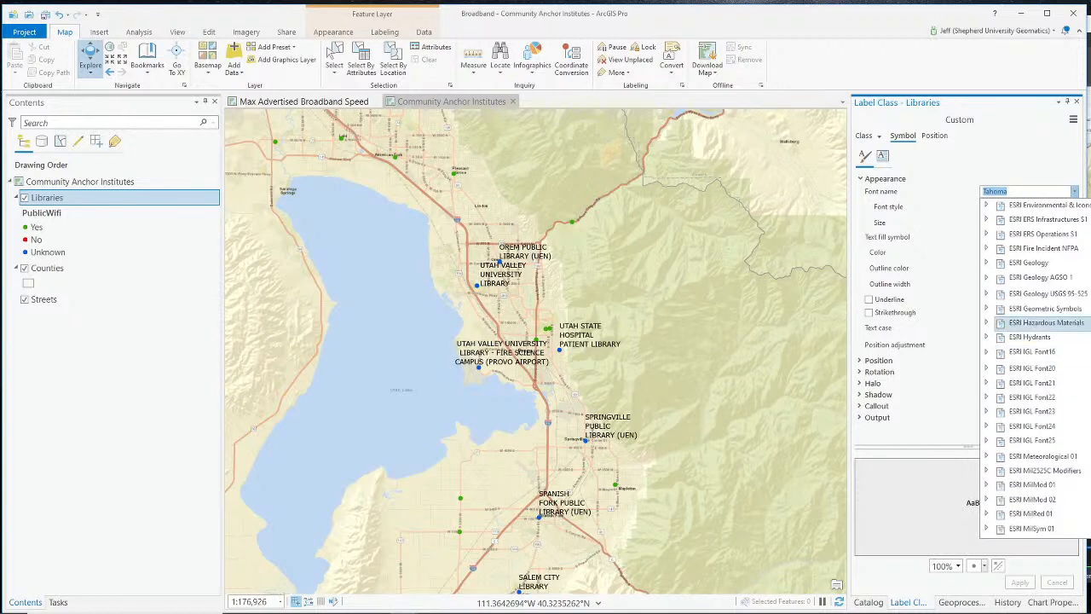
scroll(1067, 378, up, 5)
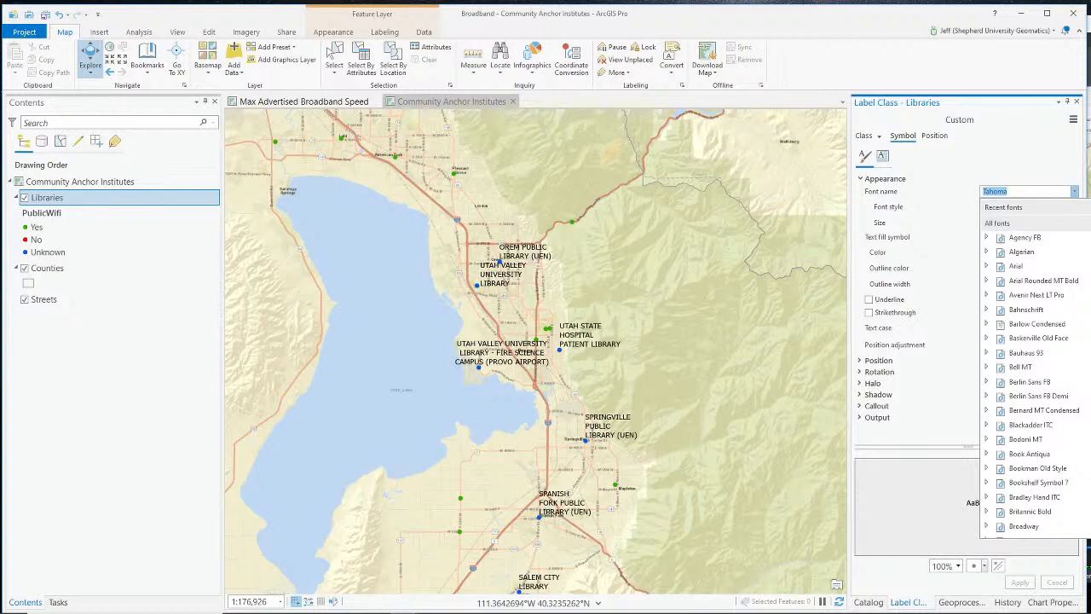
scroll(1036, 367, down, 6)
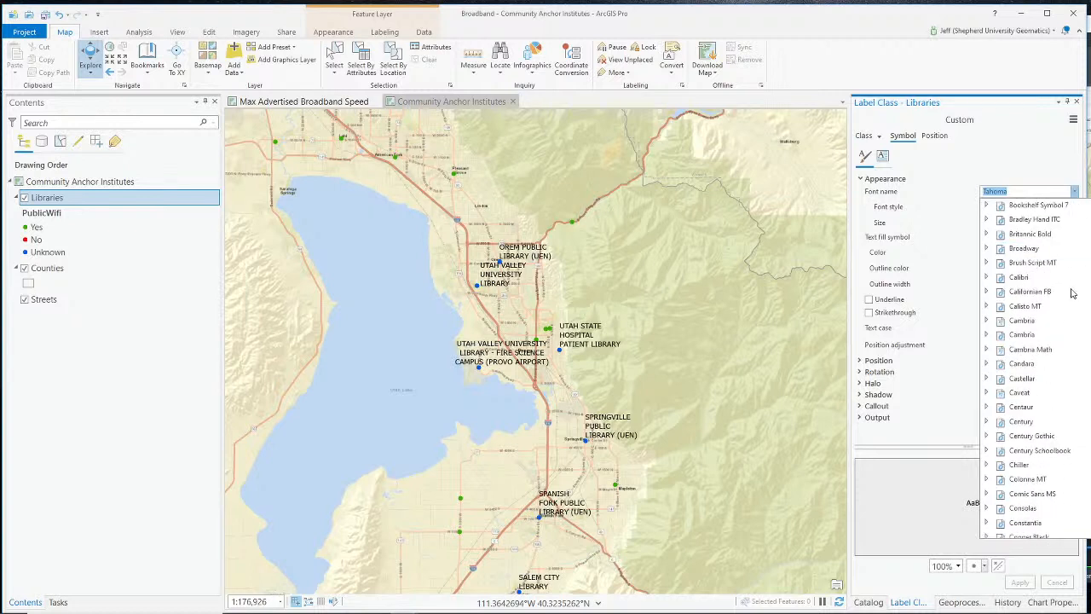
click(1021, 278)
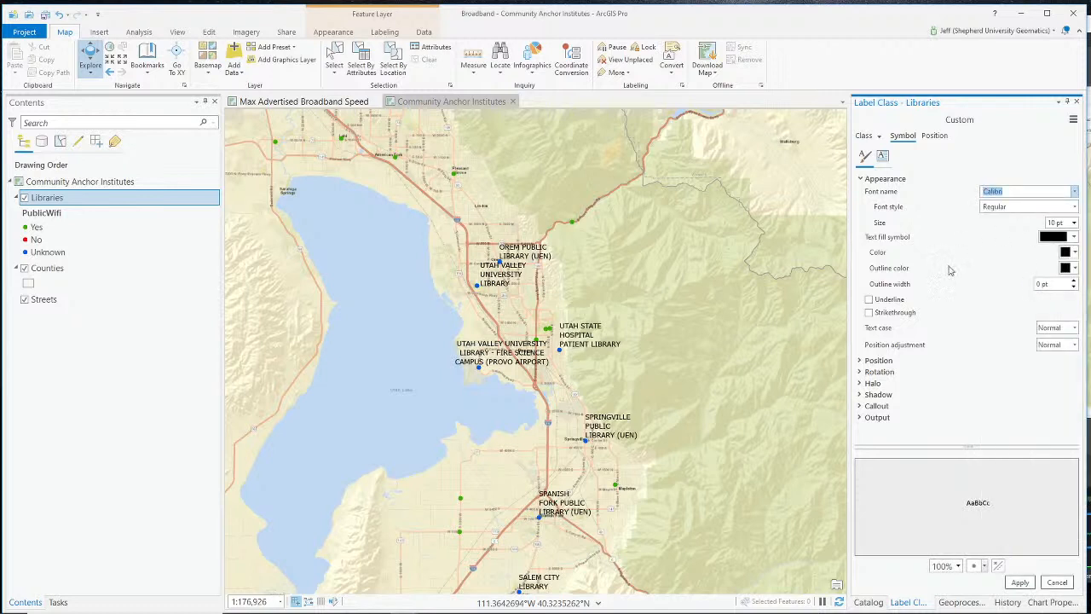
click(1074, 224)
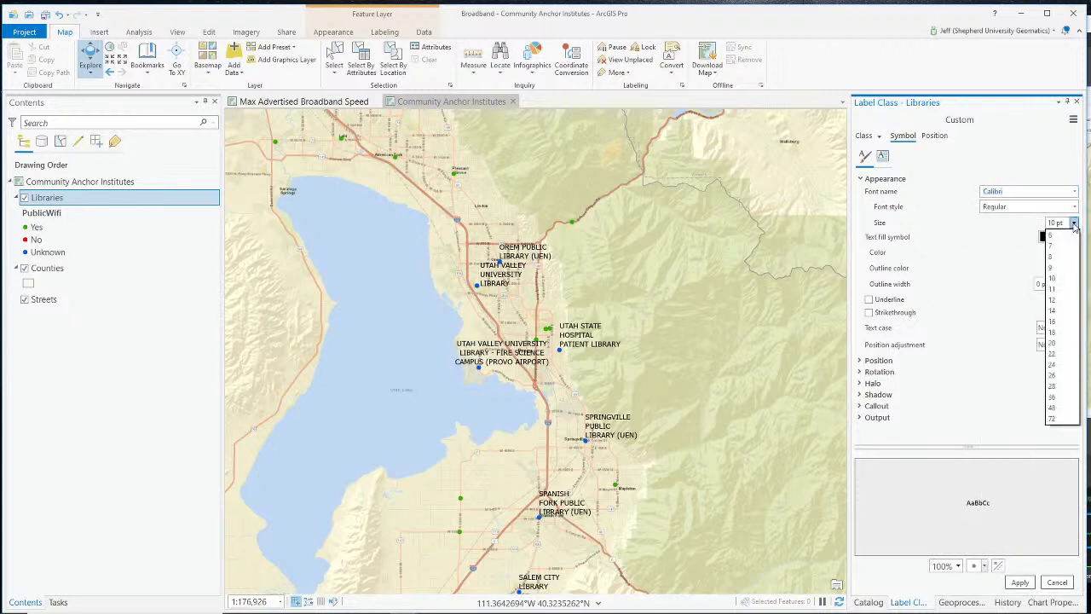
click(1054, 280)
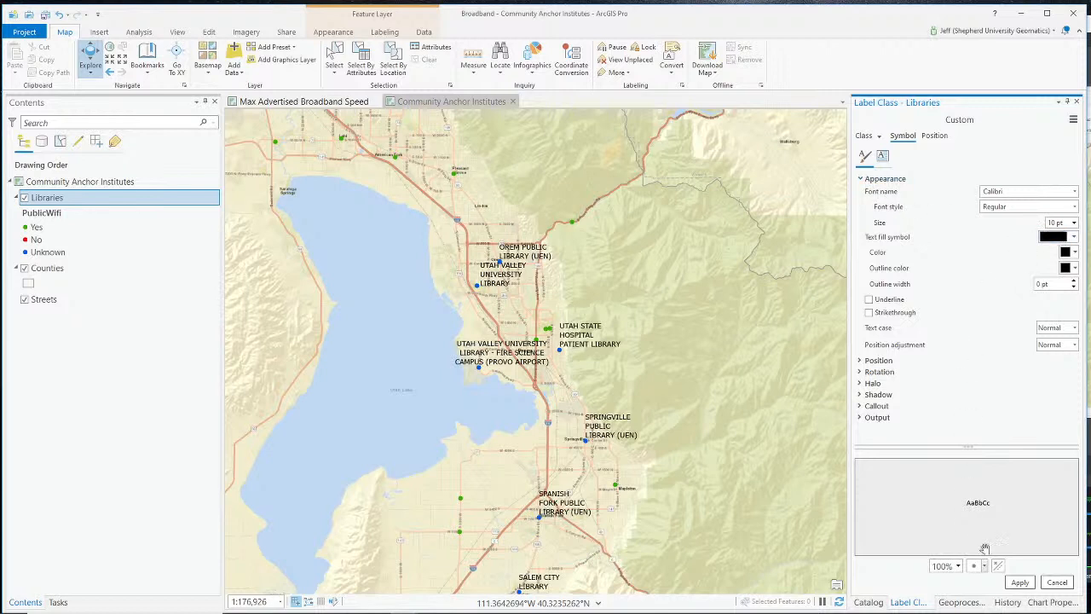
click(1020, 584)
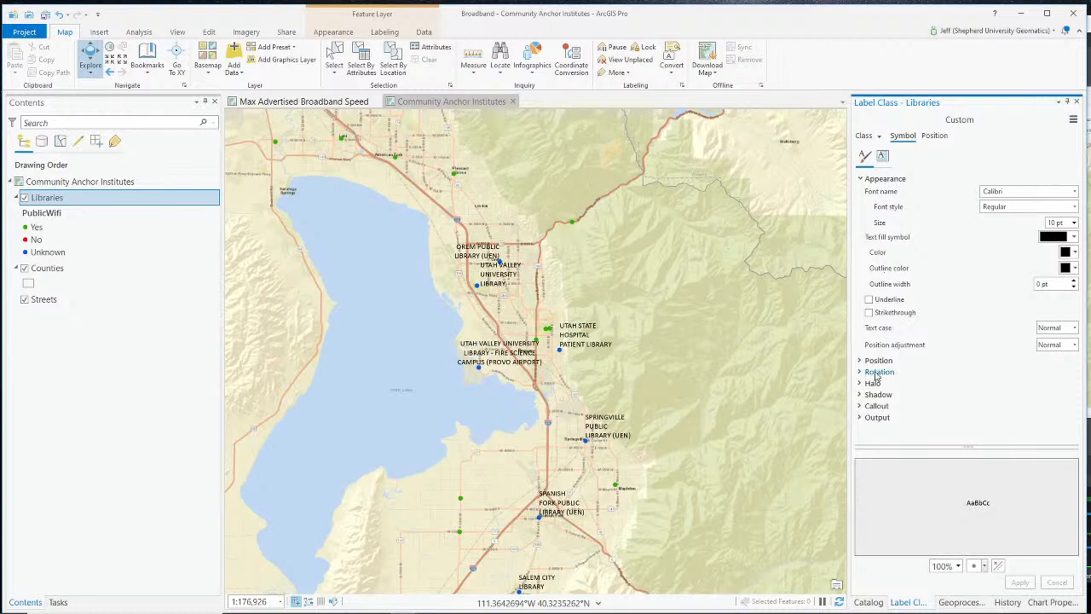
Review the position offset and rotation settings of the Custom class's text symbol without changing them.
click(861, 180)
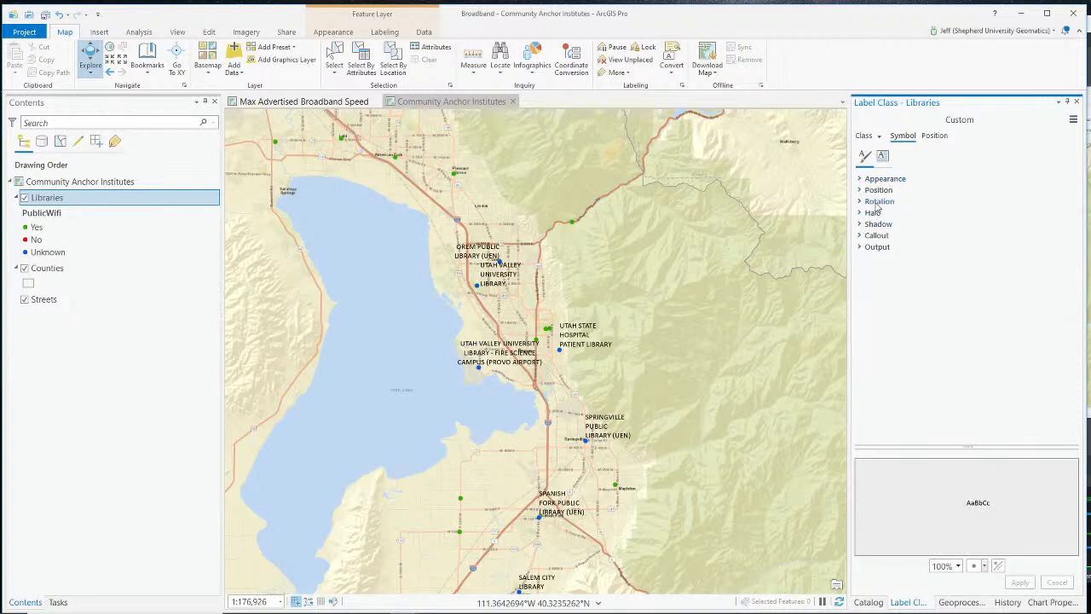
click(859, 190)
click(858, 190)
click(860, 191)
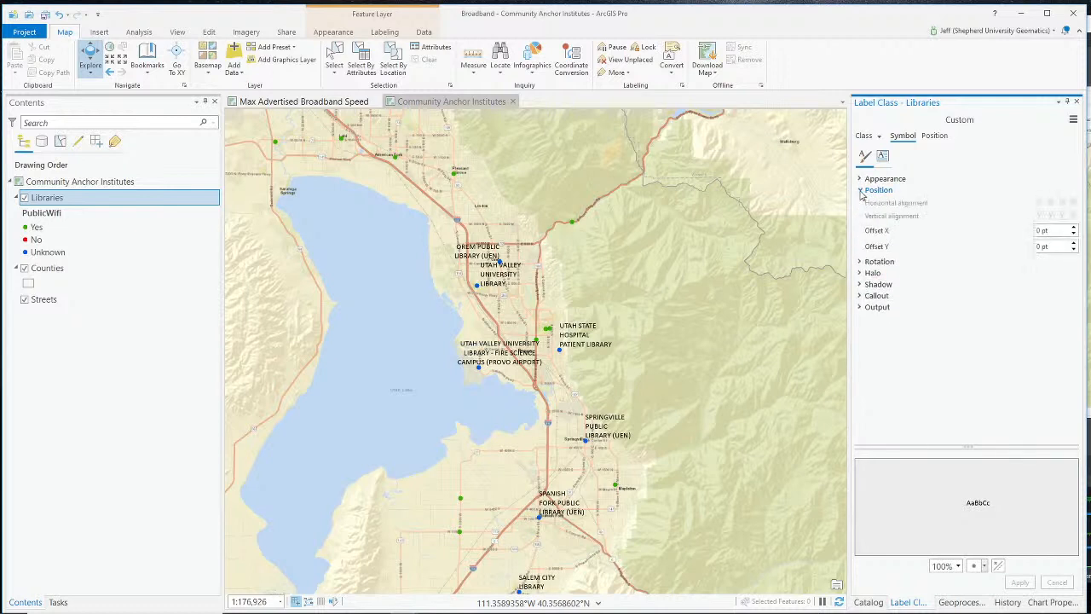
click(861, 191)
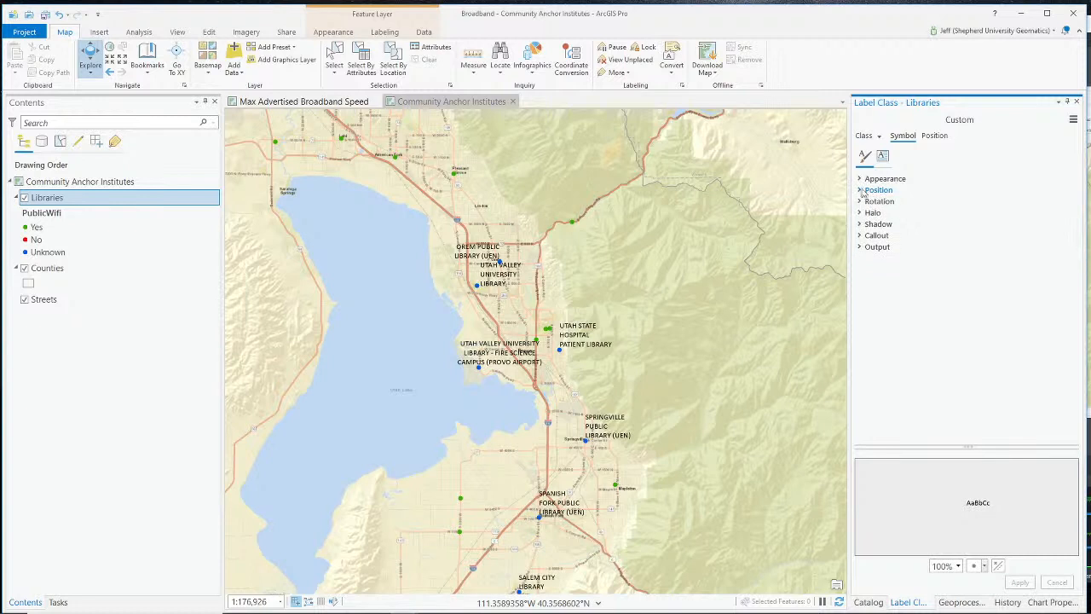
click(860, 191)
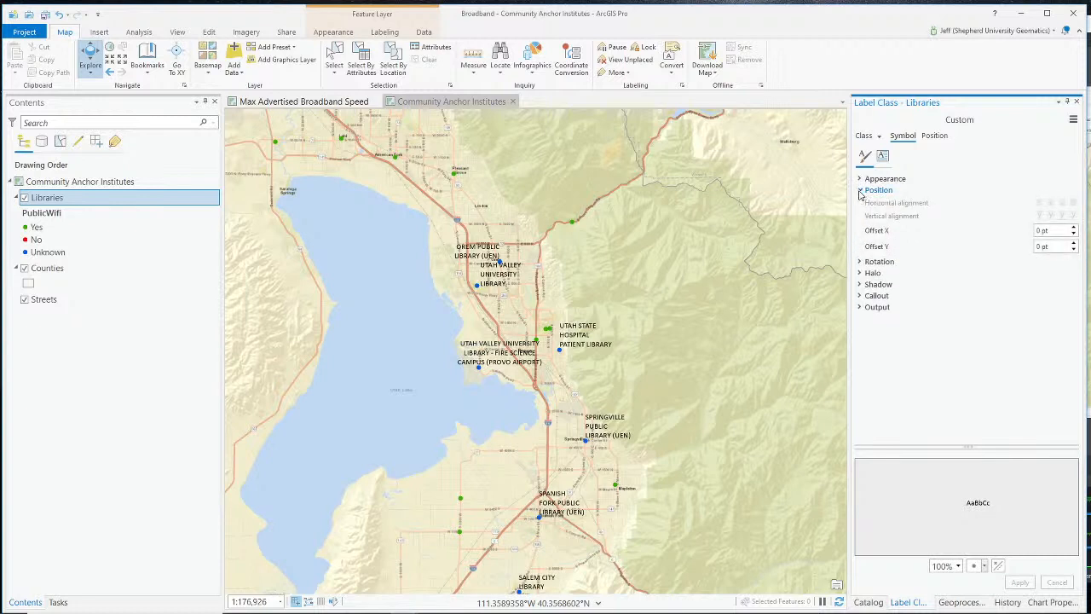
click(860, 191)
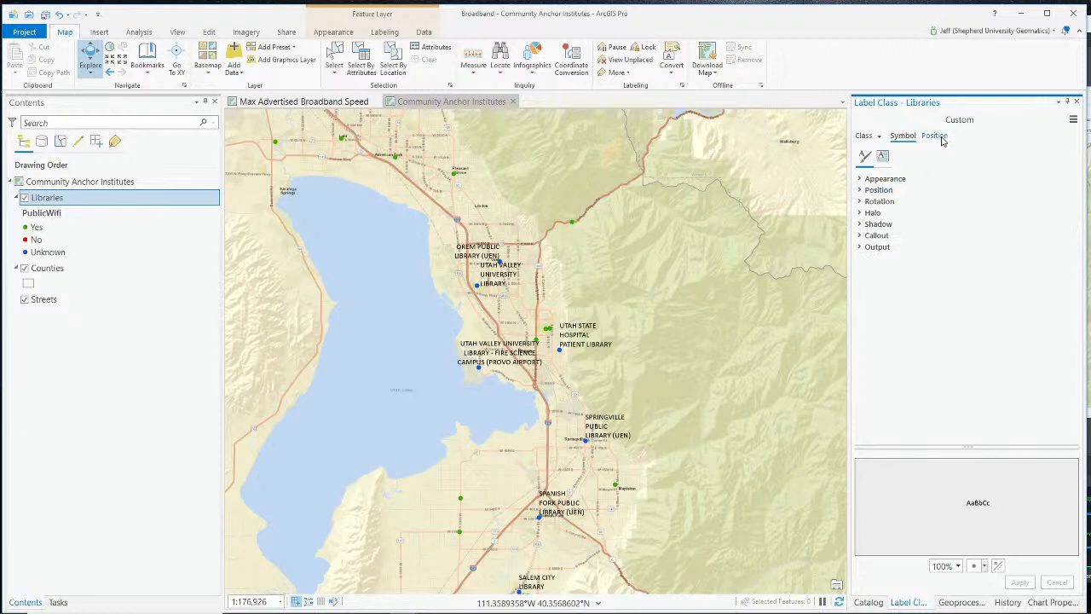
click(859, 202)
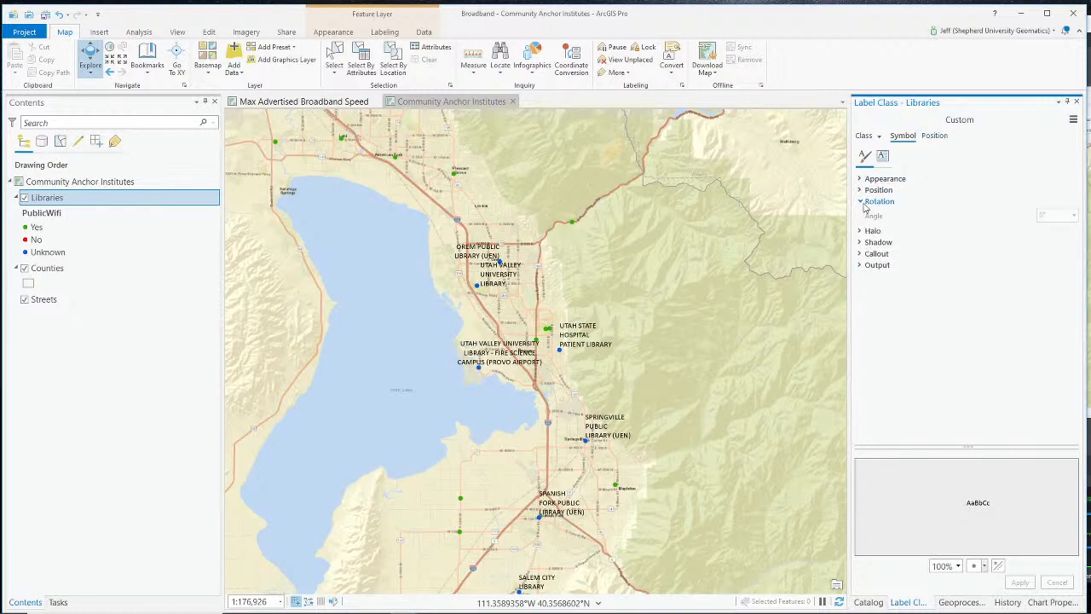
click(859, 202)
Apply a white halo symbol to the Custom labels and check the labels around Provo.
click(861, 213)
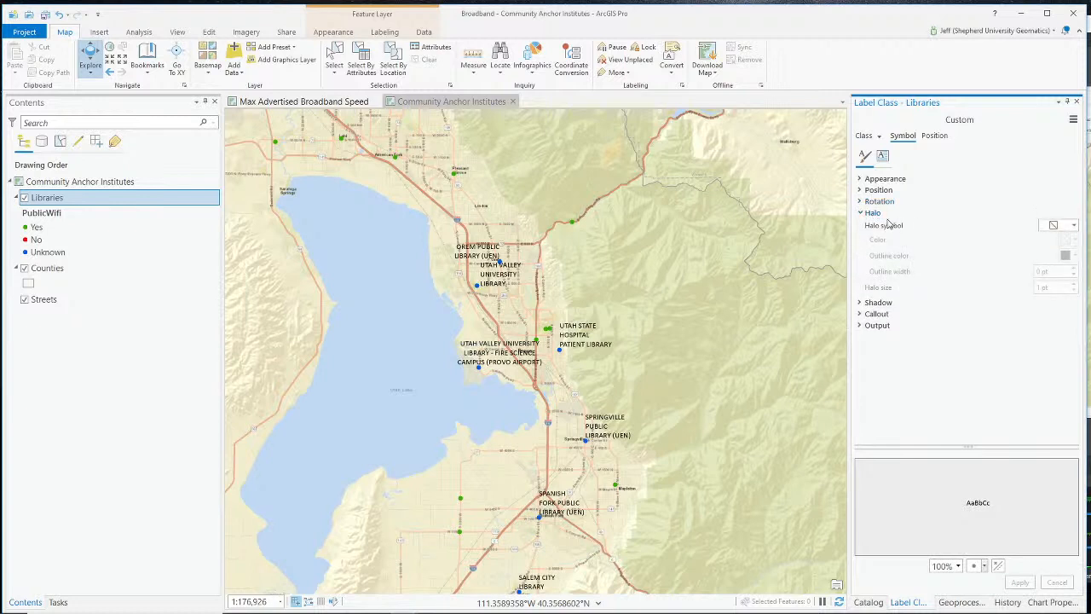
click(1073, 225)
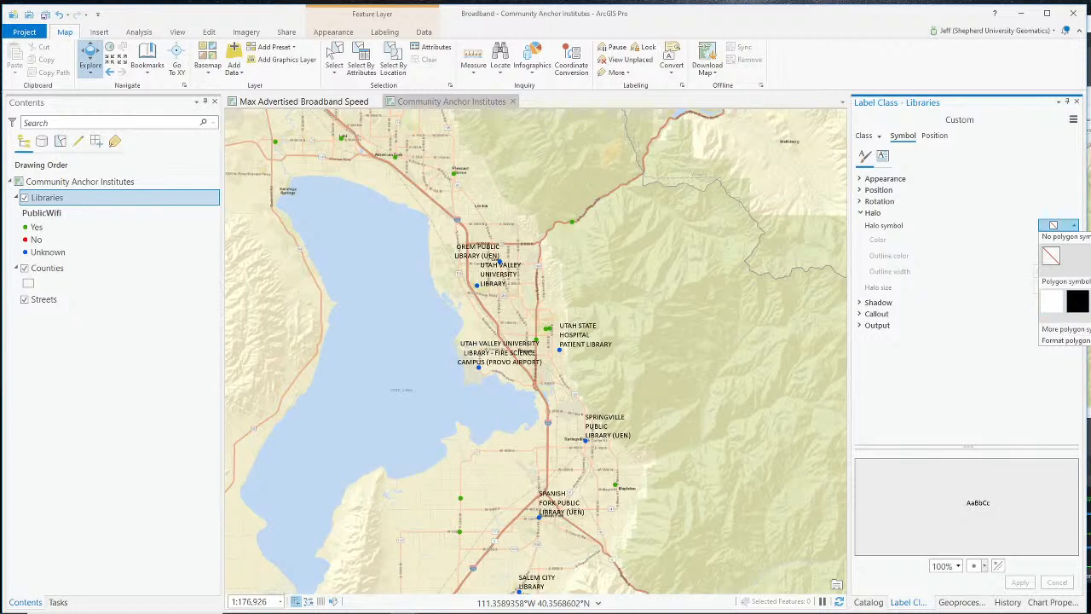
click(1052, 301)
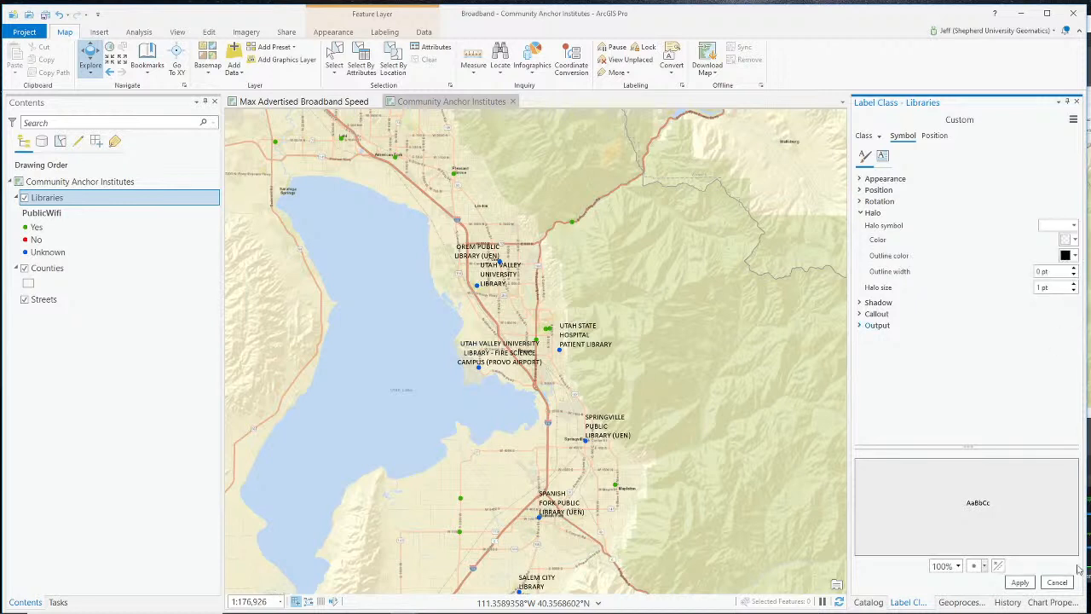
click(1022, 582)
scroll(546, 356, up, 3)
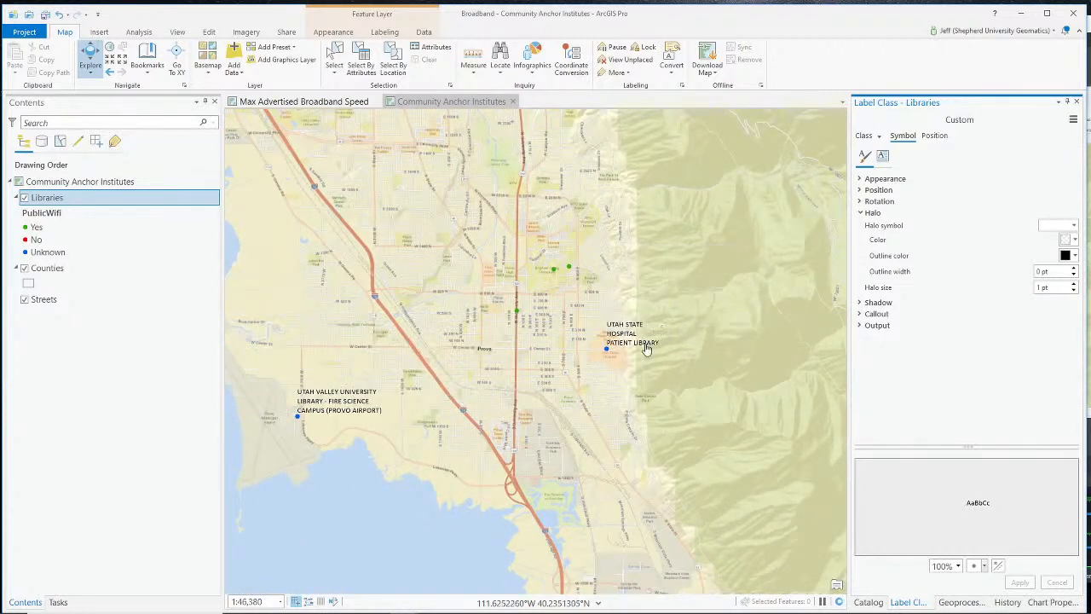
scroll(608, 342, down, 1)
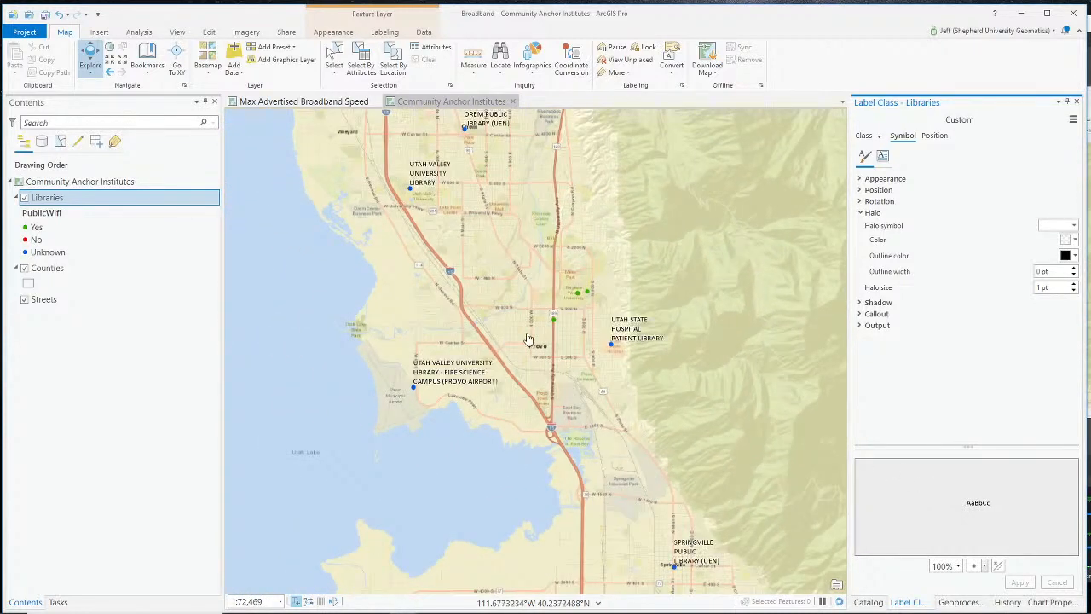
scroll(583, 337, up, 1)
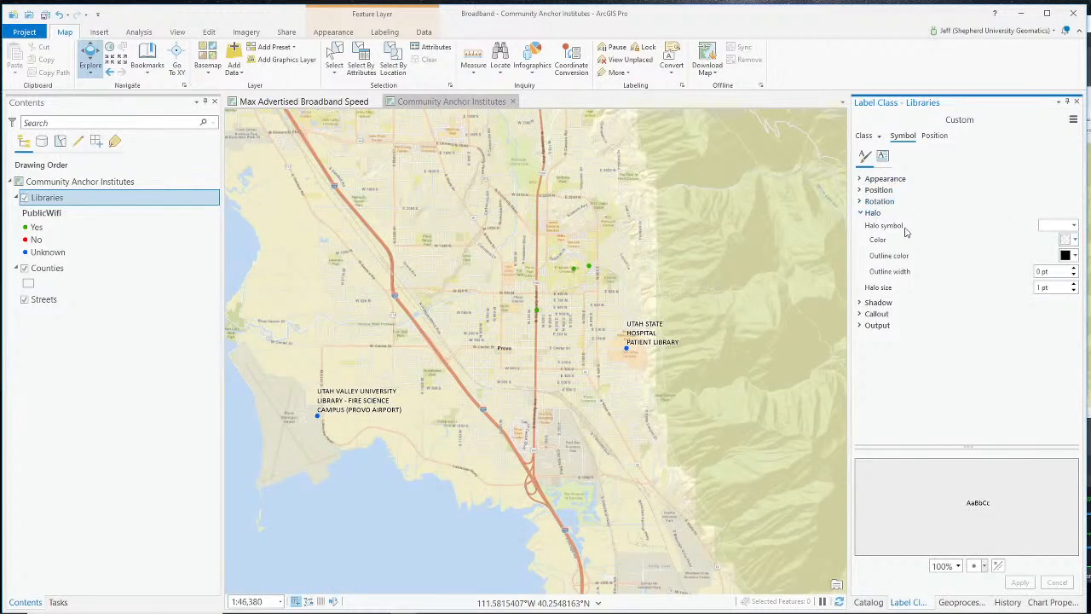
Set the Custom labels' text size to 14 pt and apply the change.
click(861, 180)
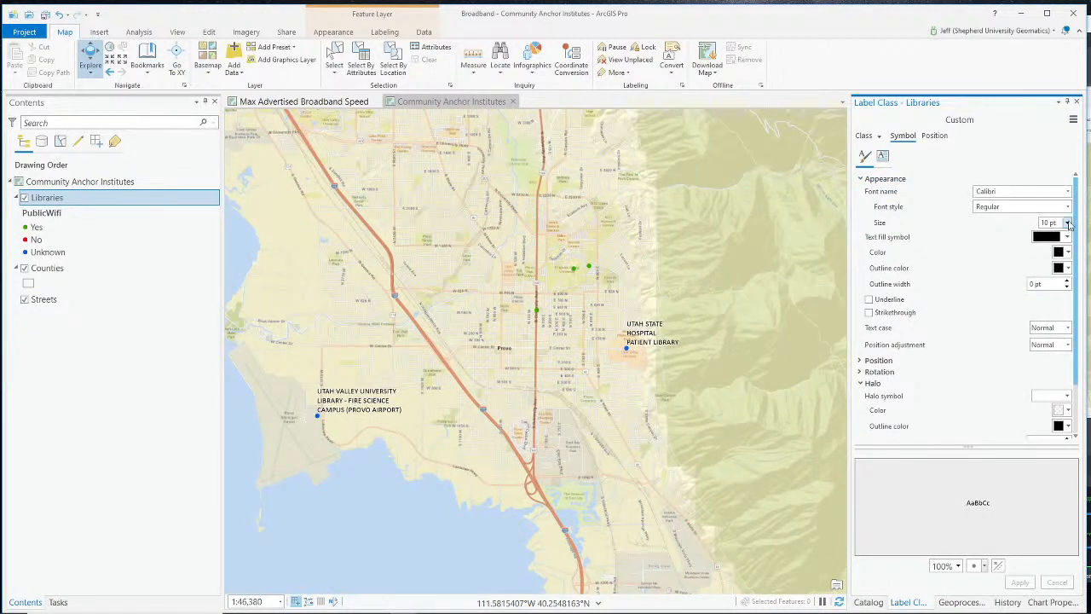
click(1067, 222)
click(1054, 310)
click(1020, 583)
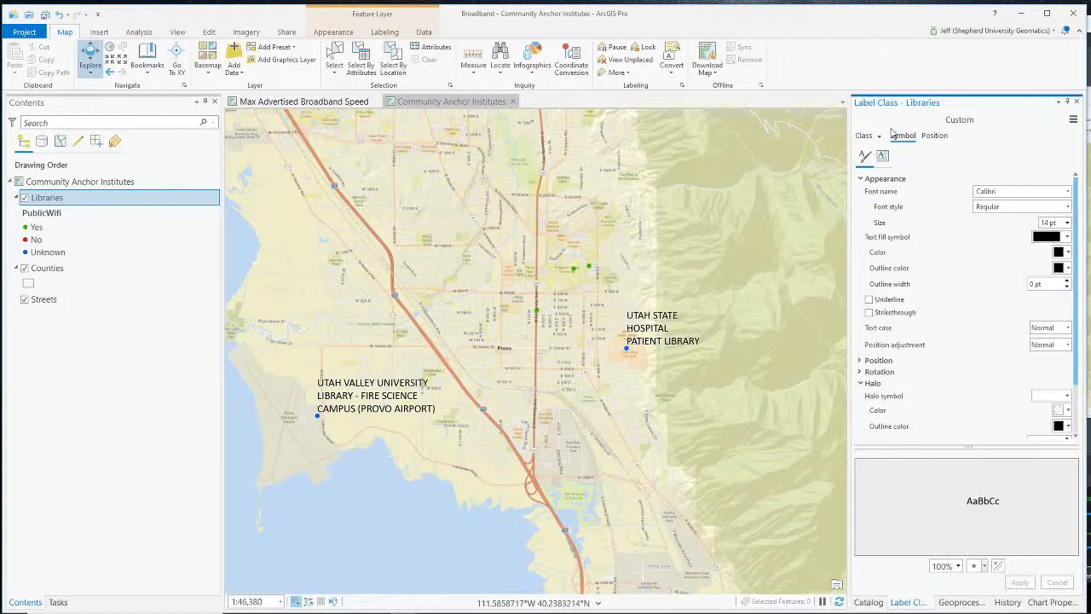
click(861, 384)
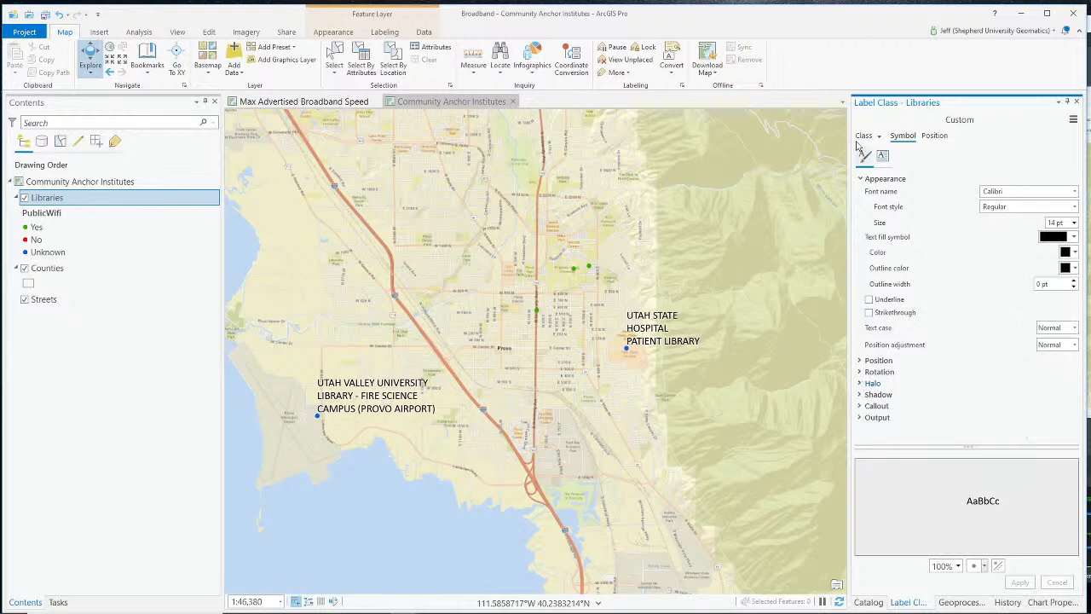
click(860, 178)
Try a larger halo size on the Custom labels and restore it to 1 pt.
click(868, 213)
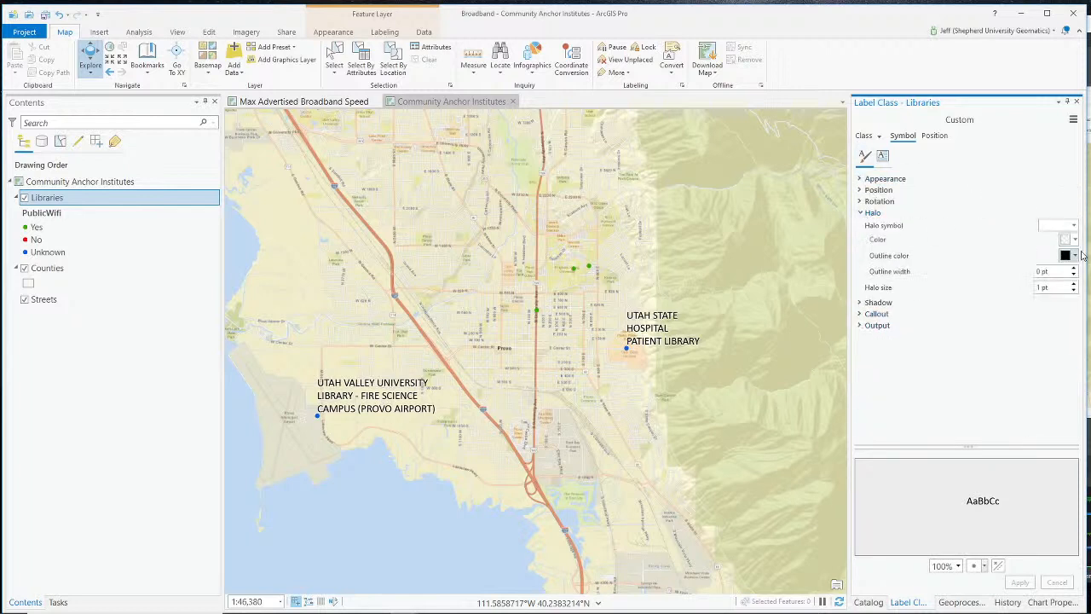
click(1073, 285)
click(1021, 582)
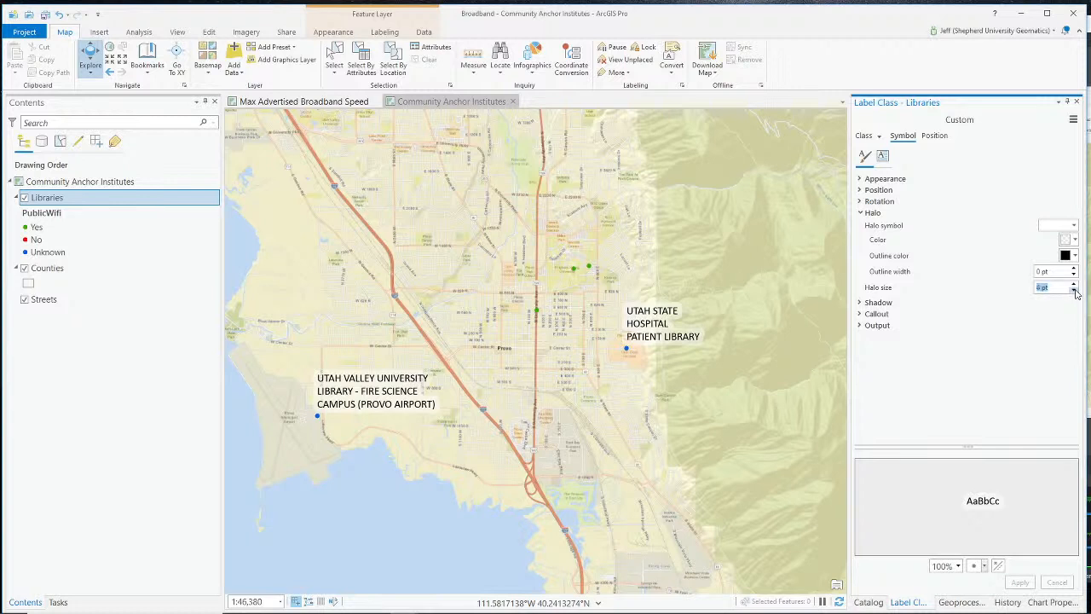
click(1022, 583)
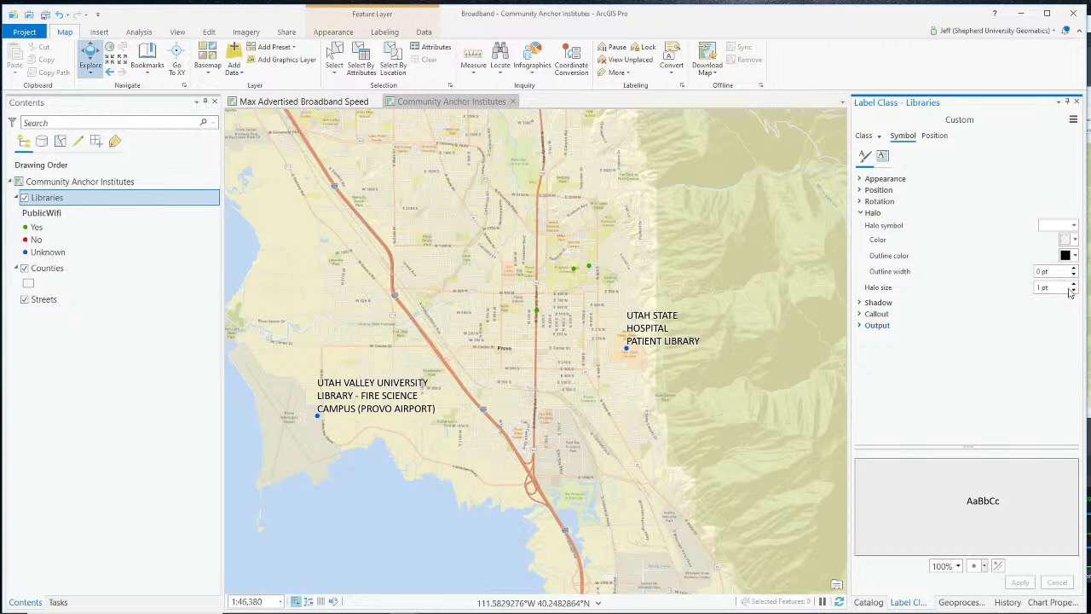
click(862, 214)
Look at the text symbol's shadow settings and formatting groups, and display the Custom class's label position settings.
click(860, 225)
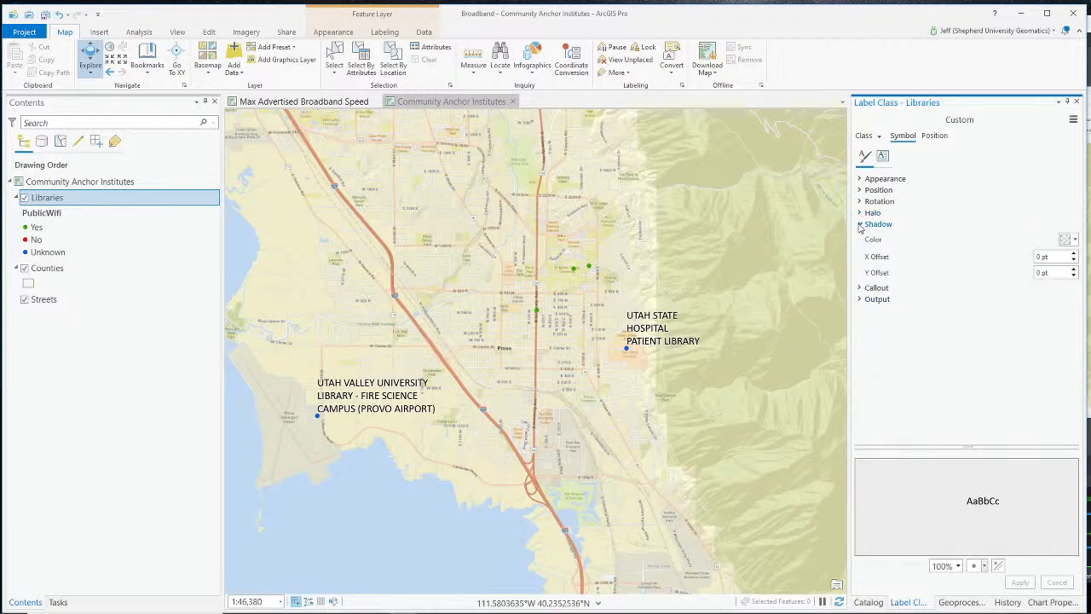
click(860, 225)
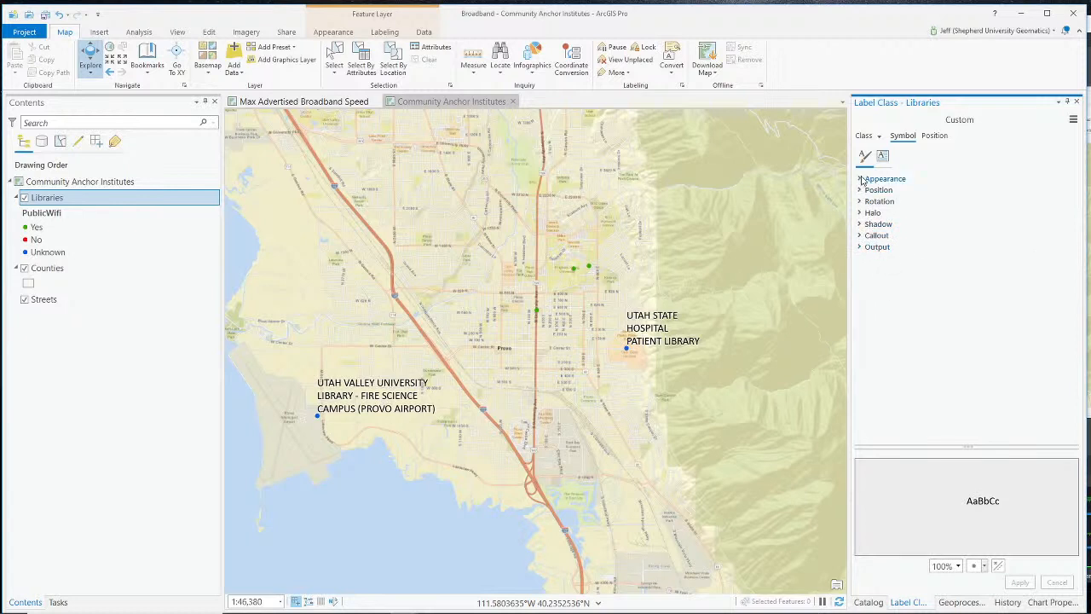
click(883, 156)
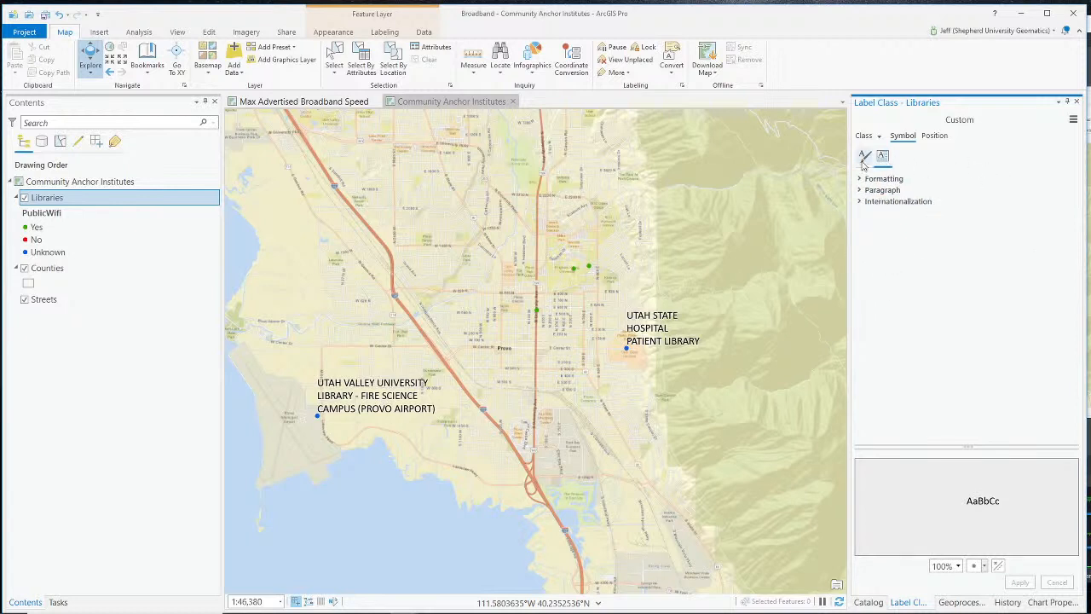
click(865, 156)
click(935, 135)
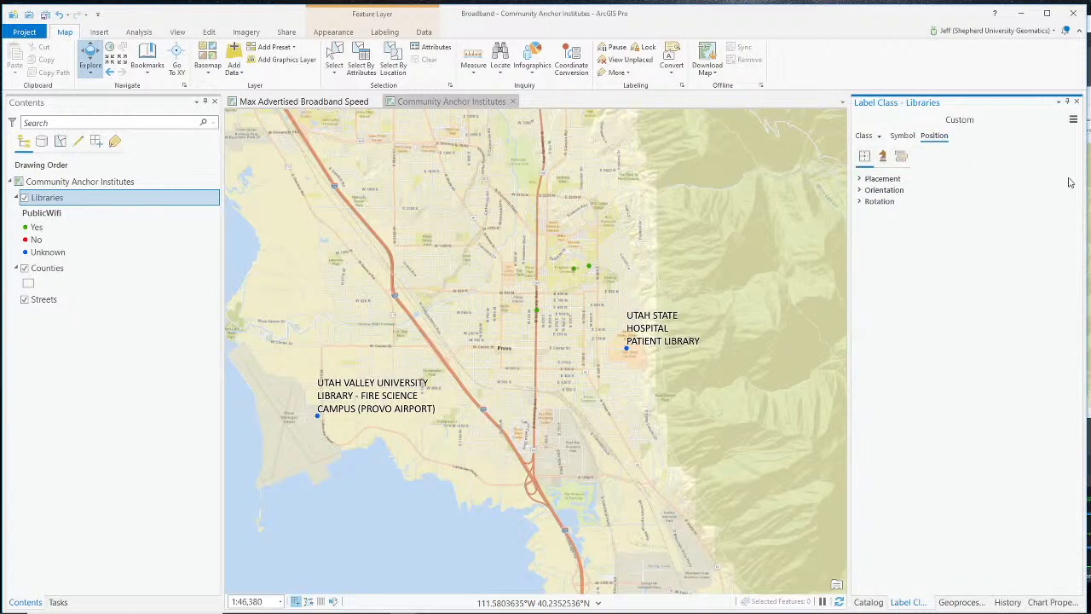
Try the Top of point and Right of point placements for the Custom labels, and restore Best position.
click(860, 179)
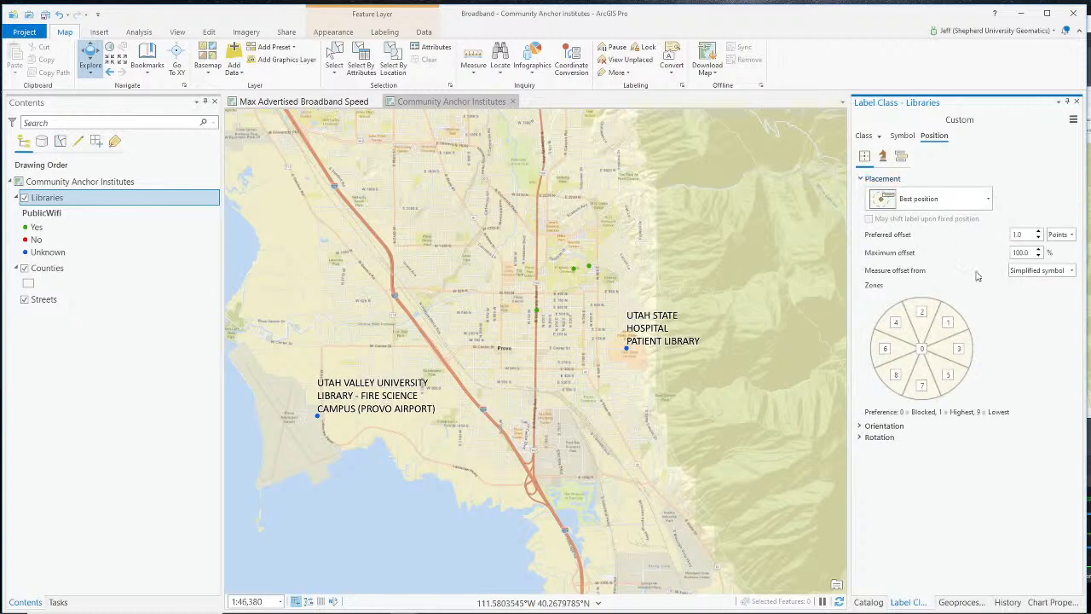
scroll(679, 279, down, 4)
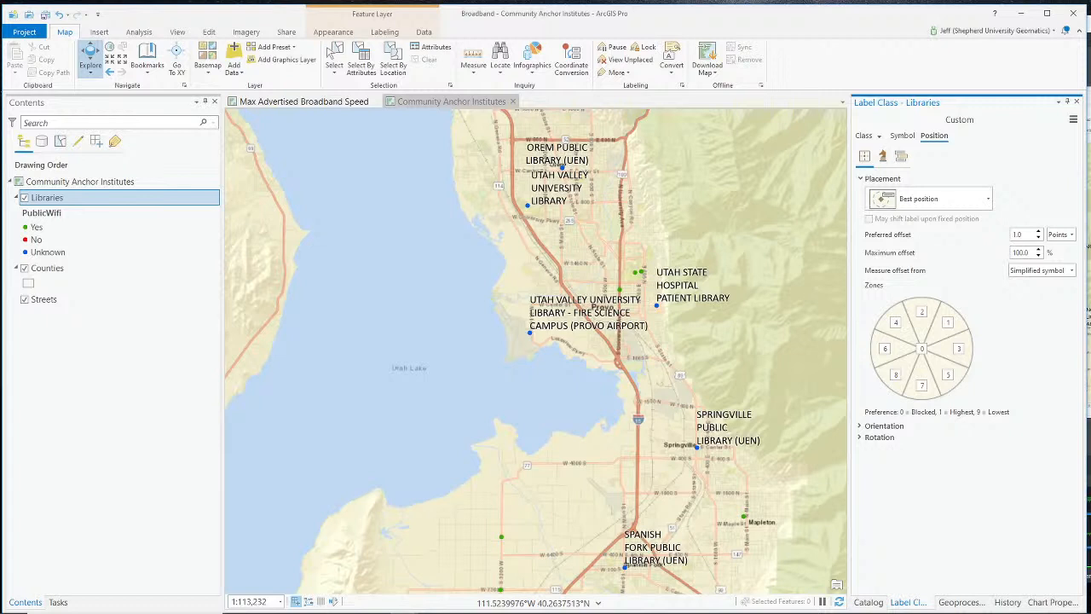
click(986, 204)
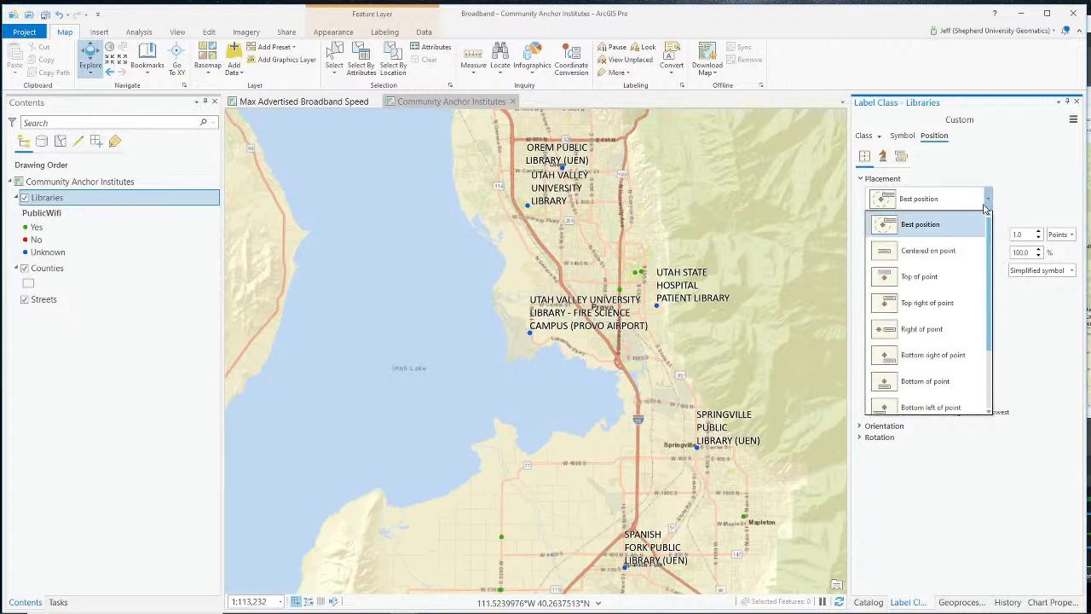
click(941, 278)
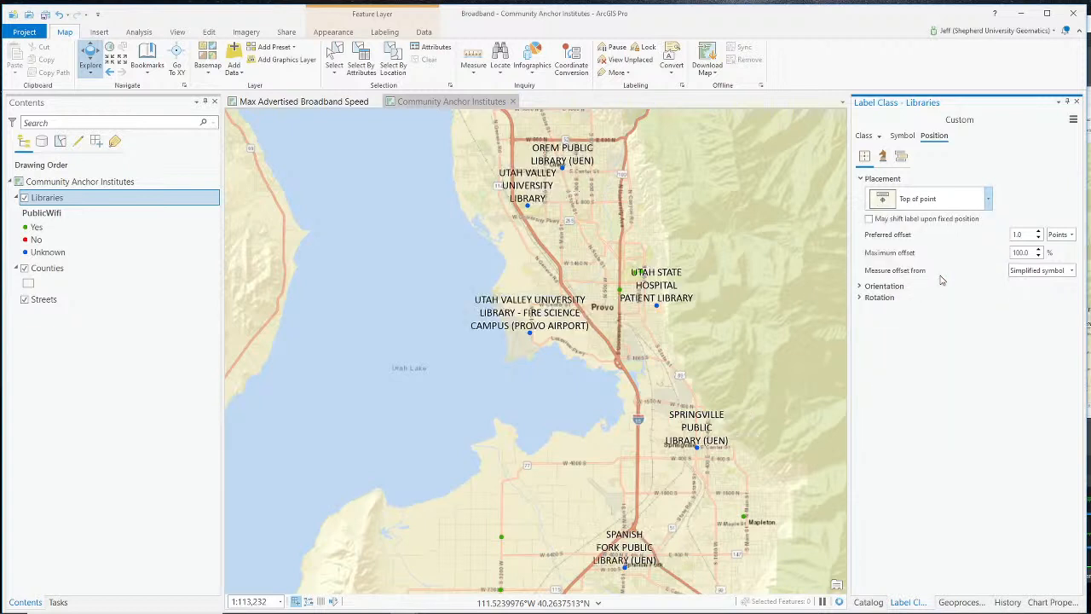
click(987, 203)
click(955, 277)
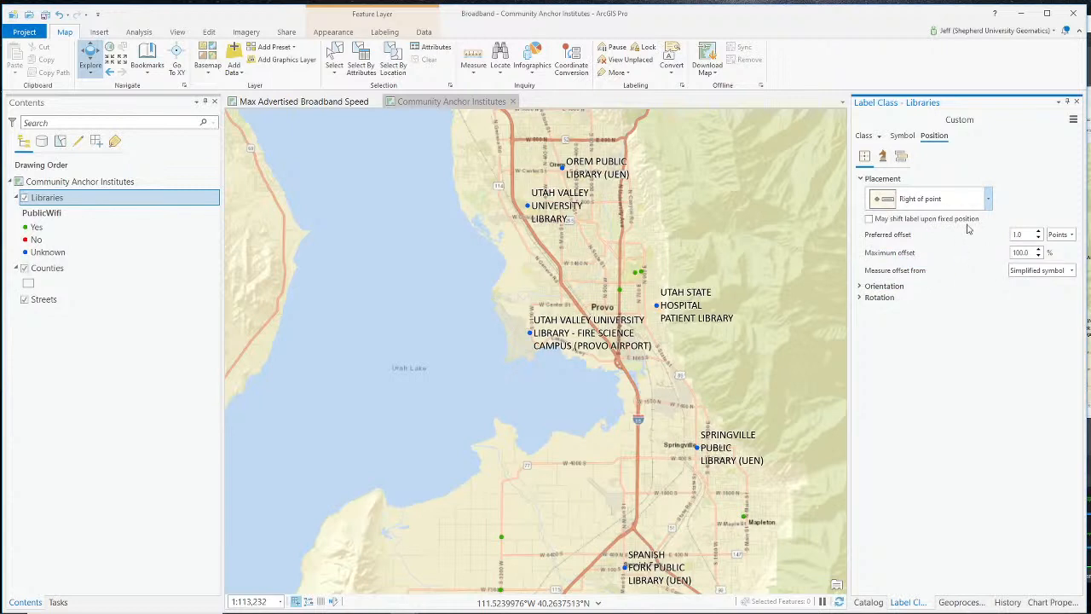
click(987, 199)
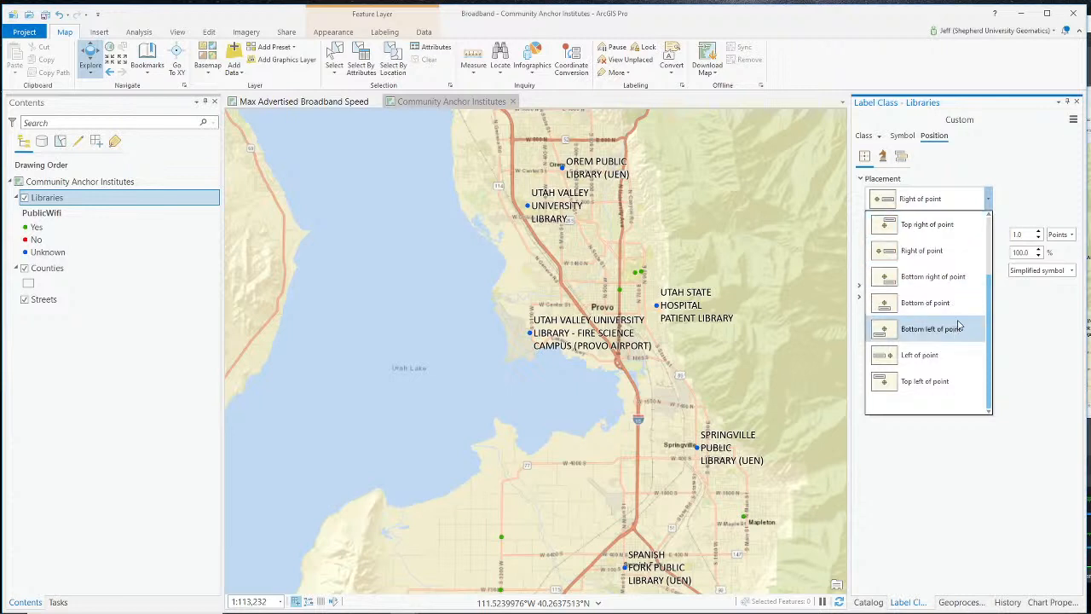
drag(990, 328, 988, 249)
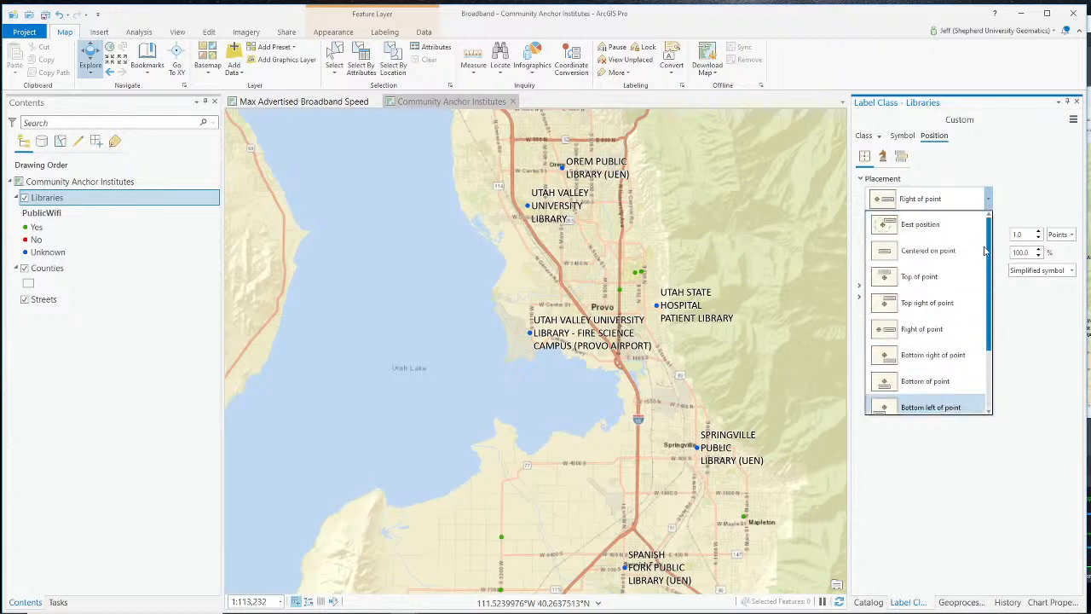
click(937, 225)
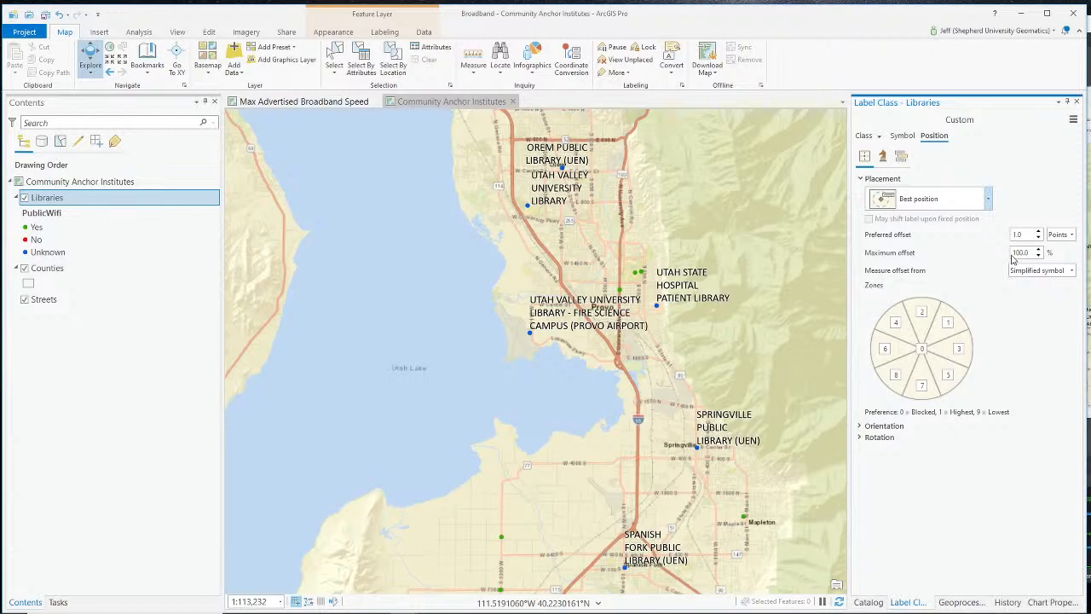
Measure the Custom labels' placement offset from the exact symbol outline.
click(1048, 273)
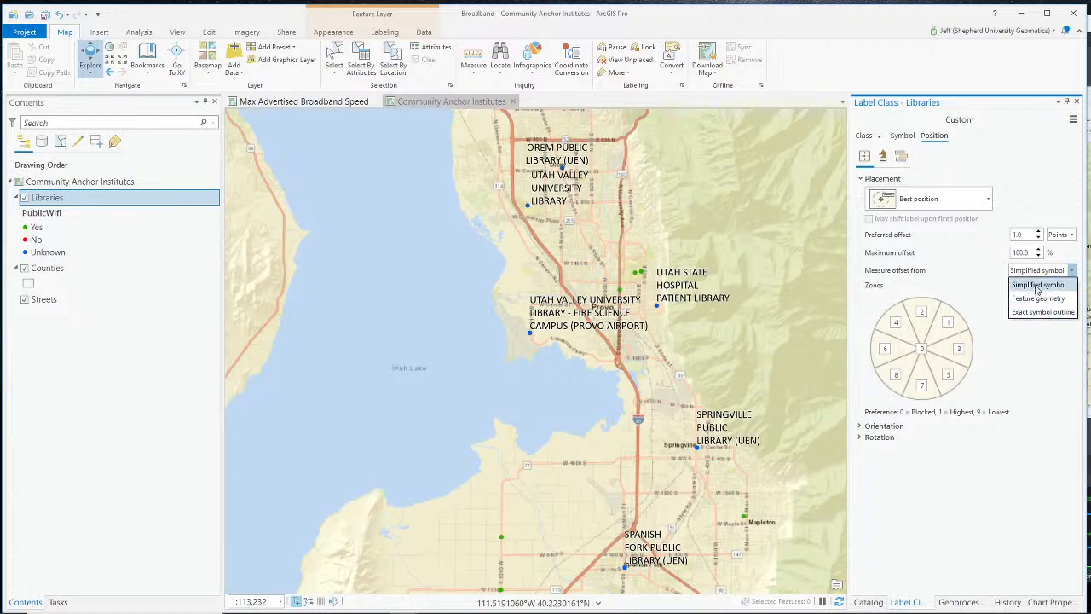
click(1049, 313)
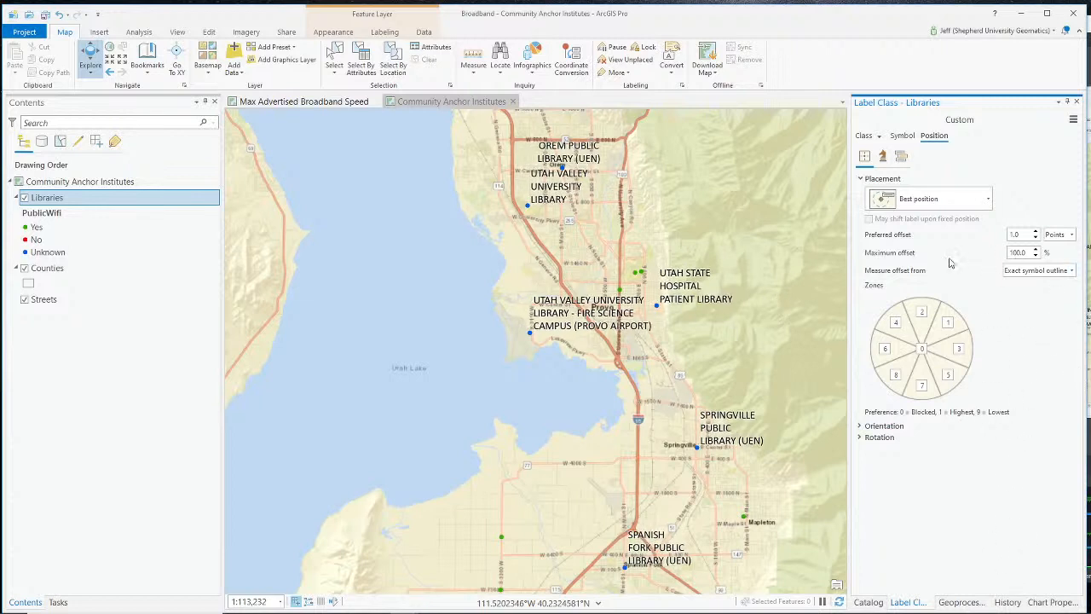
click(1046, 271)
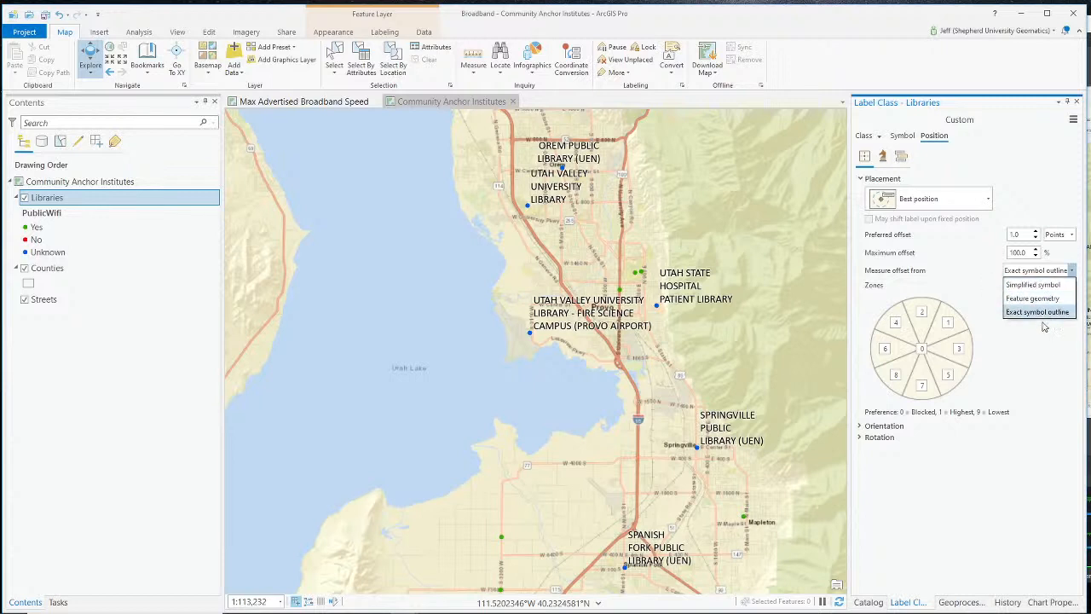
click(1040, 312)
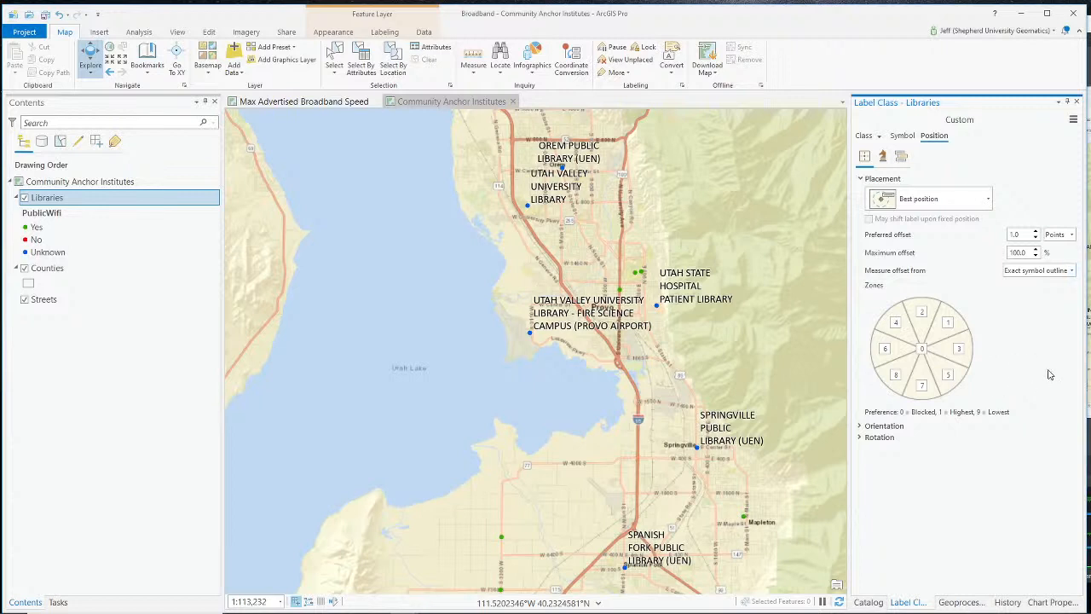
Limit the stacked Custom labels to a maximum of 2 lines and compare the map with stacking off and on.
click(883, 161)
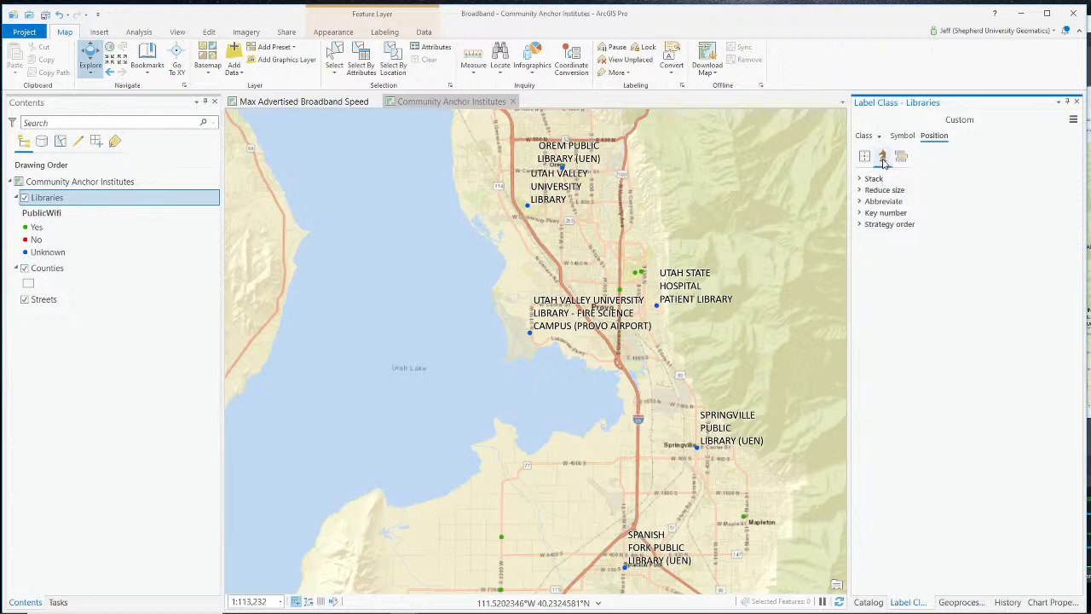
click(861, 181)
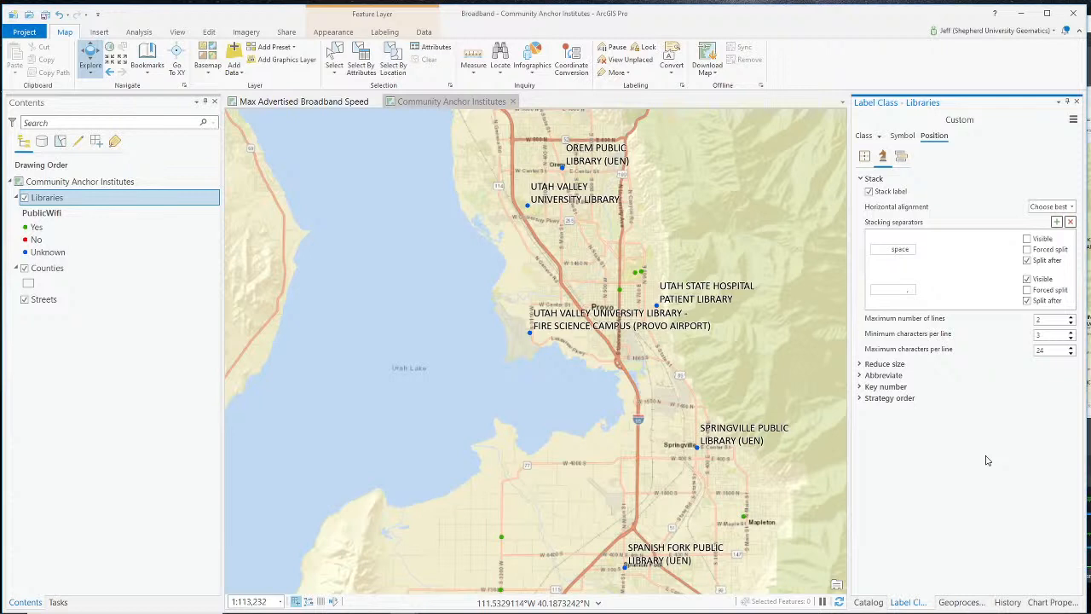
click(870, 192)
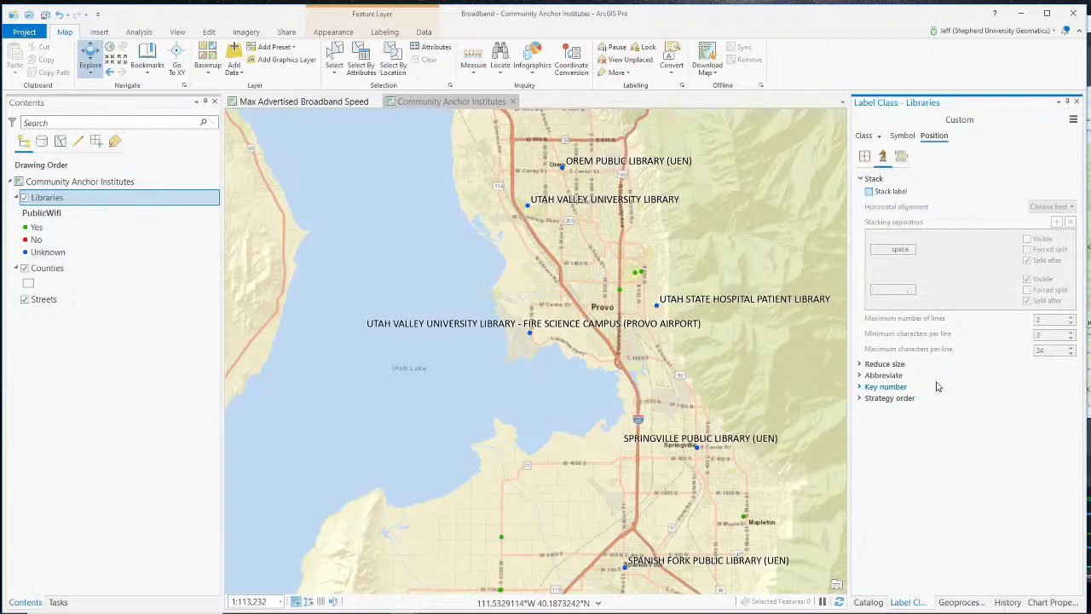
click(869, 192)
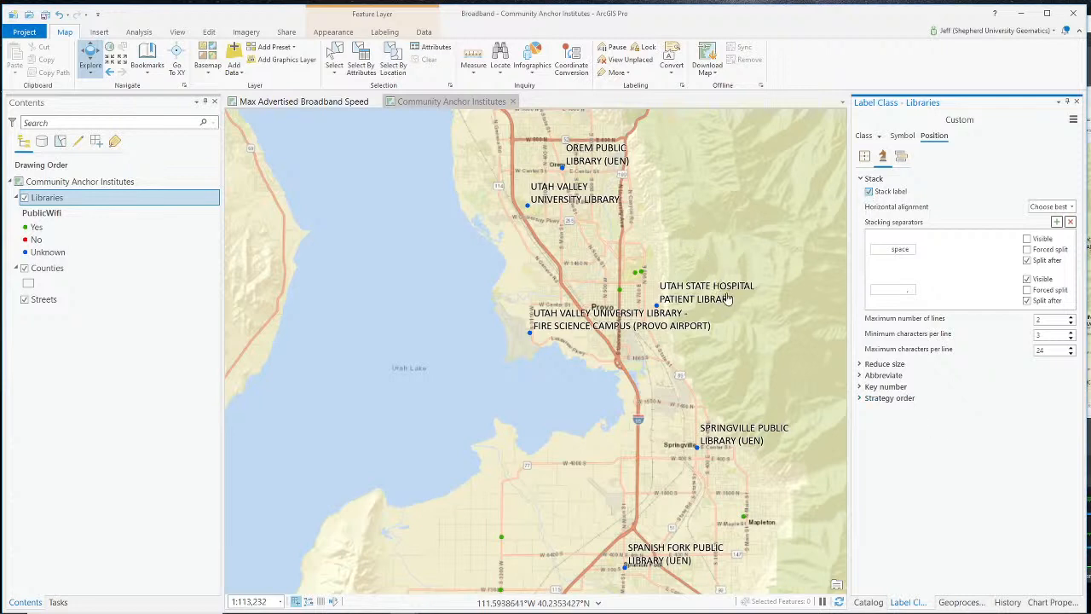
click(870, 193)
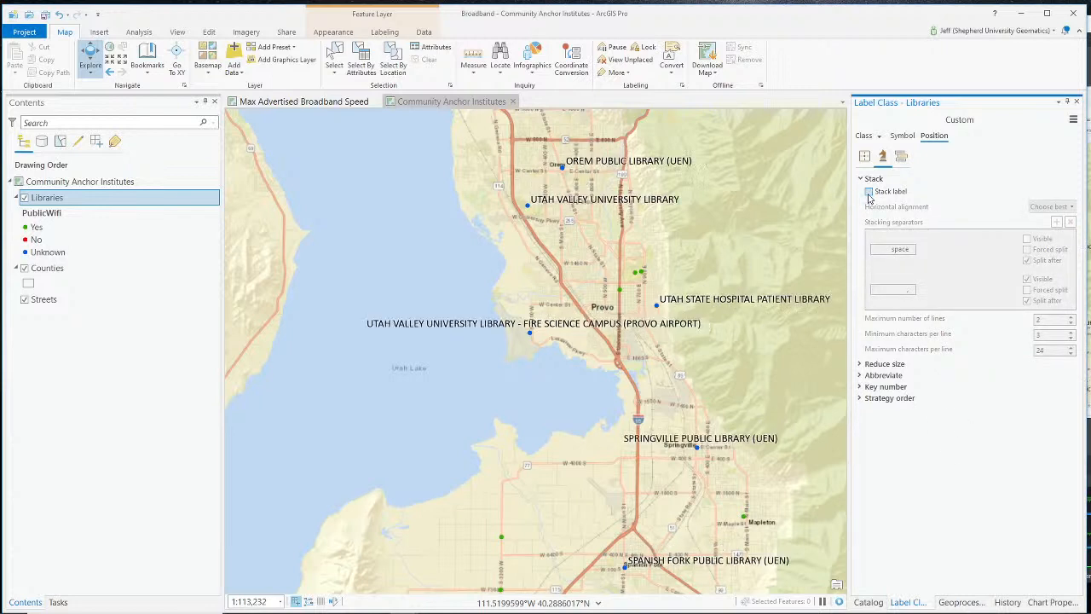
click(869, 194)
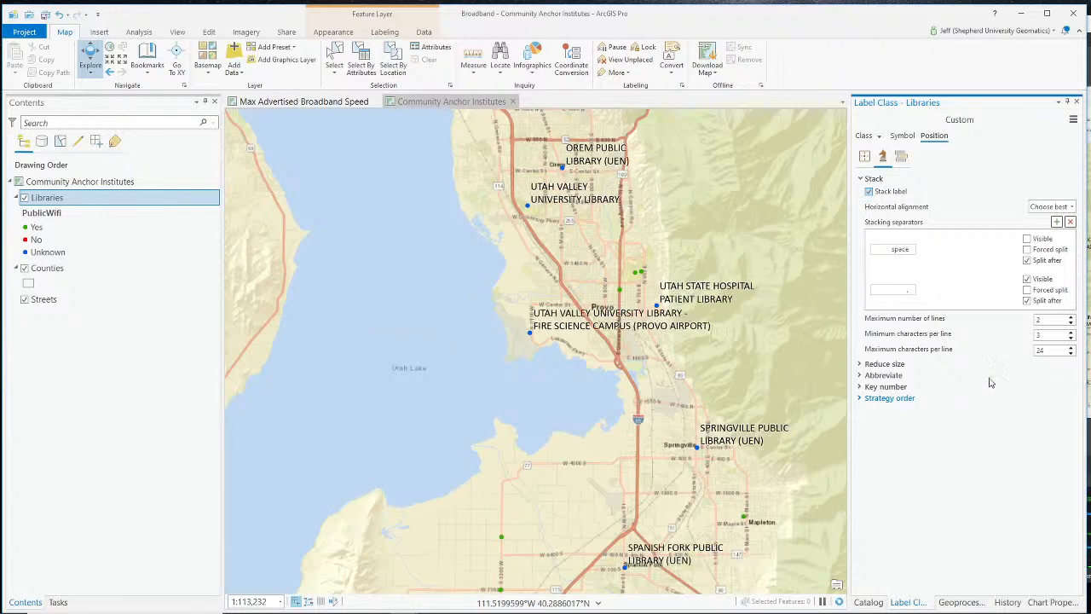
Examine the conflict resolution settings for the label buffer and the choices for removing duplicate labels.
click(902, 158)
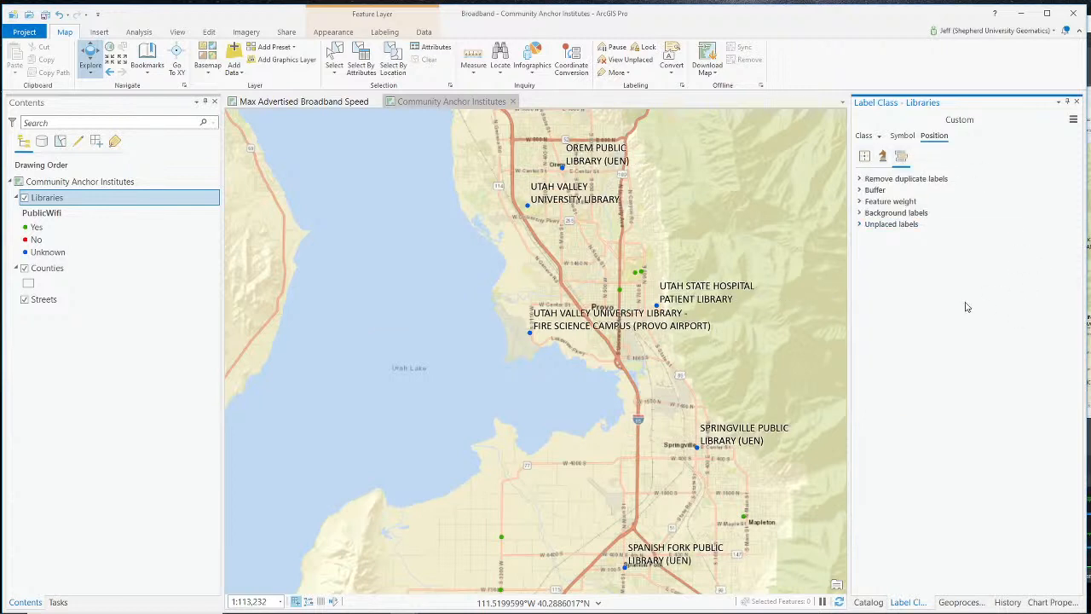
click(860, 180)
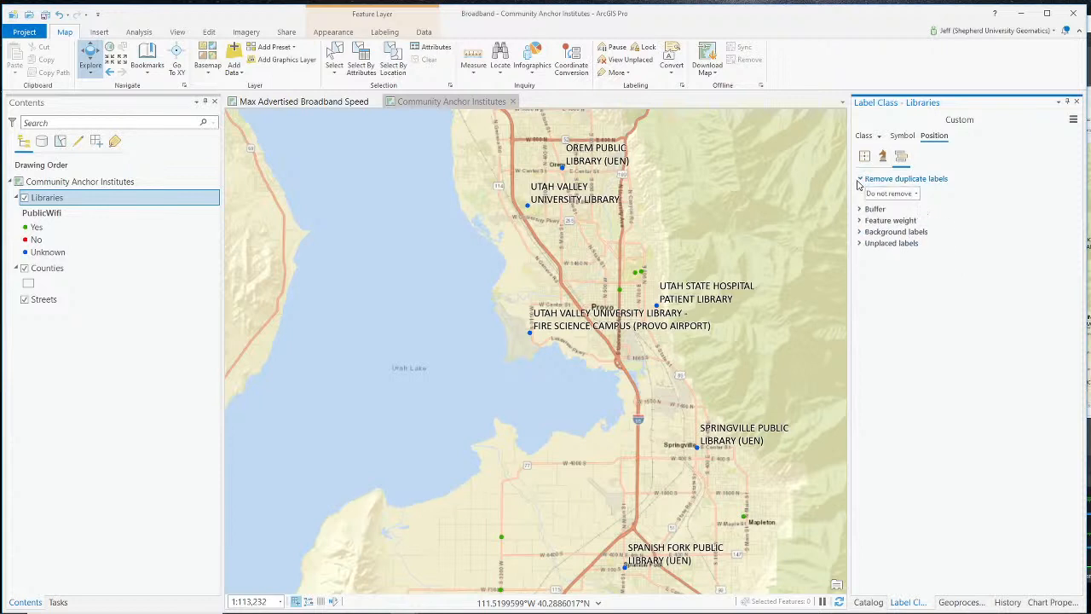
click(859, 180)
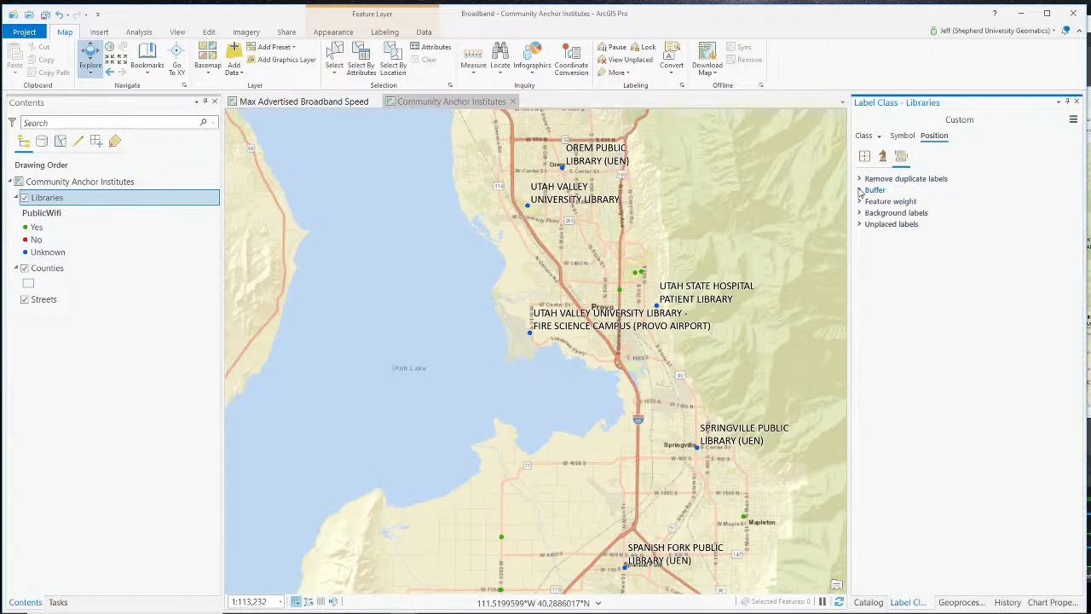
click(859, 190)
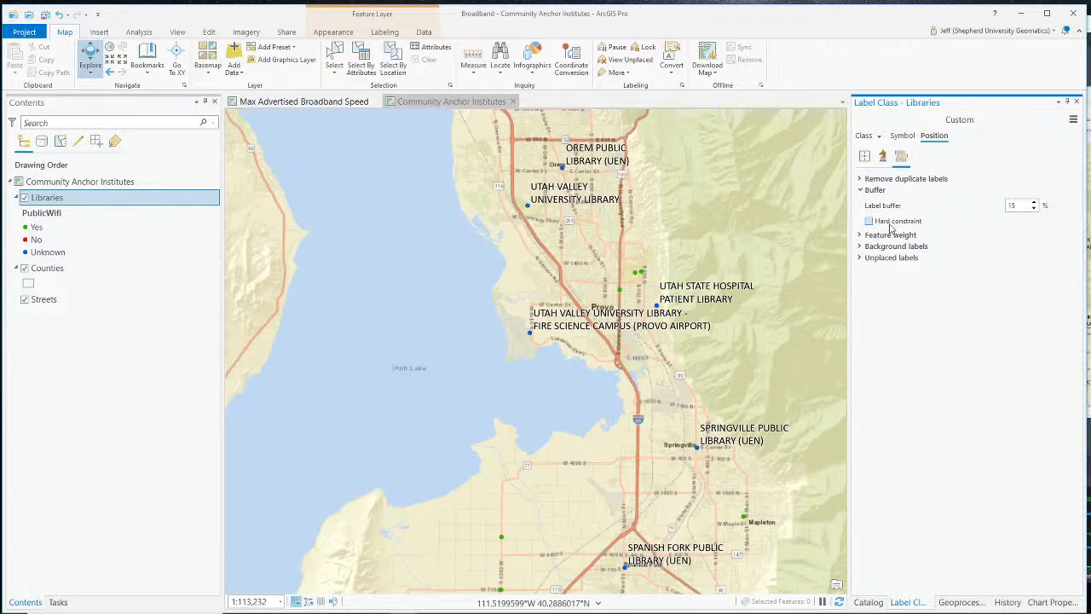
click(860, 191)
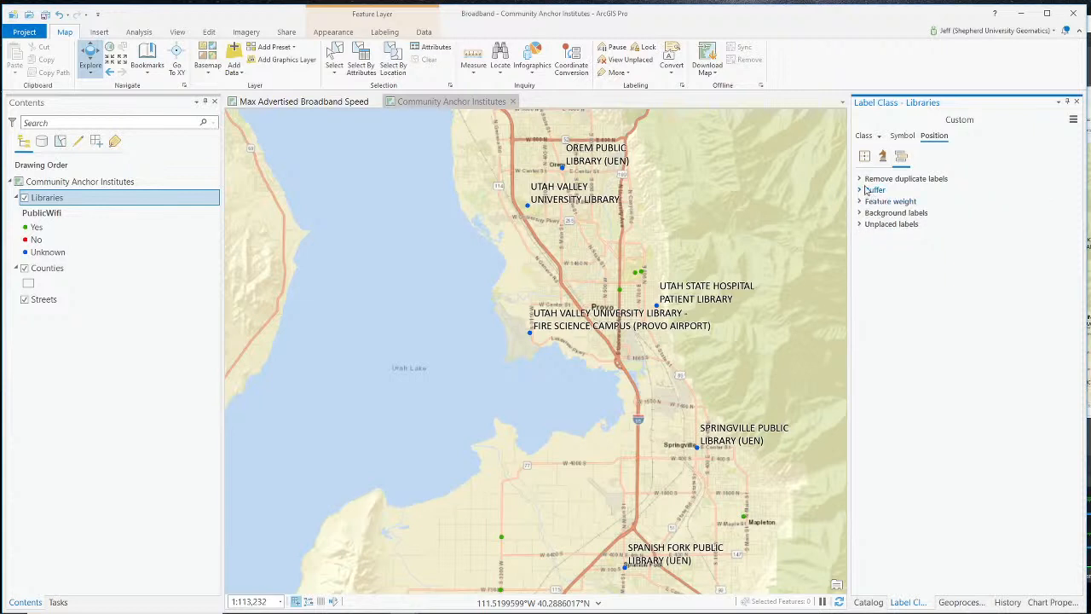
click(860, 179)
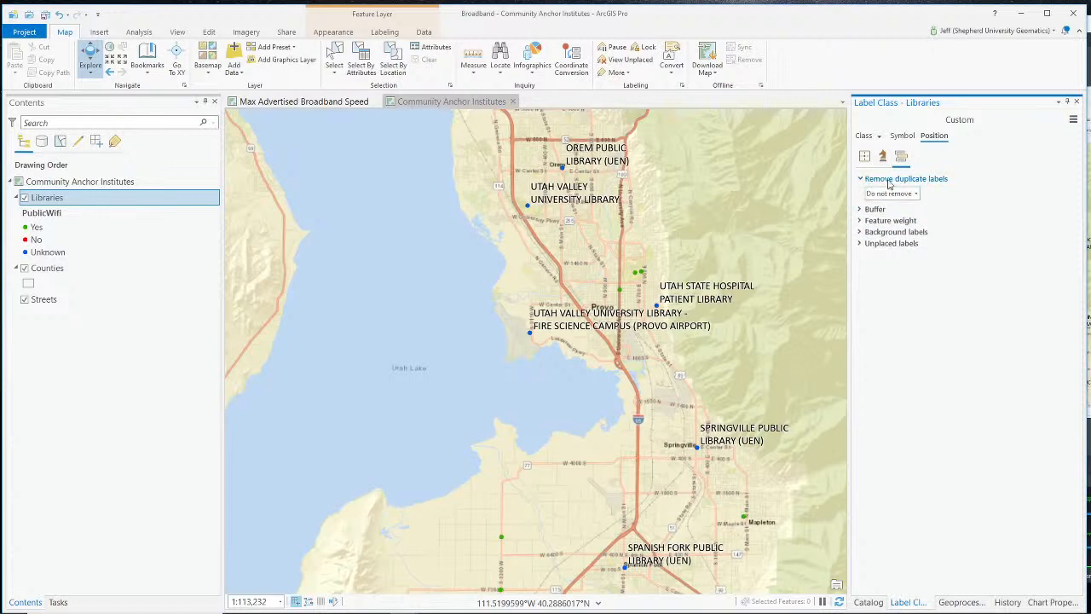
click(916, 194)
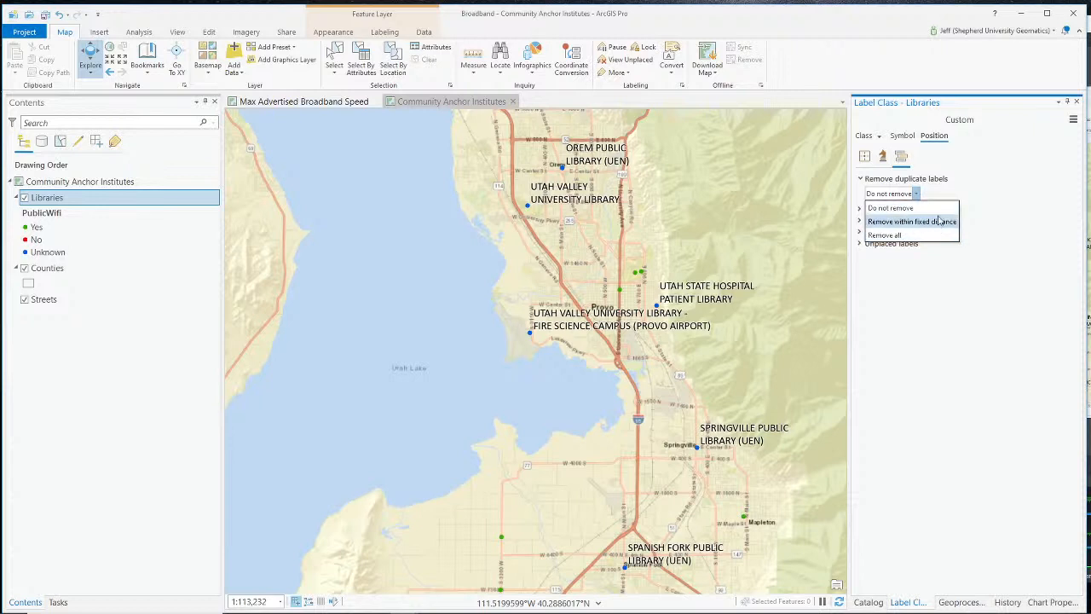
click(1025, 215)
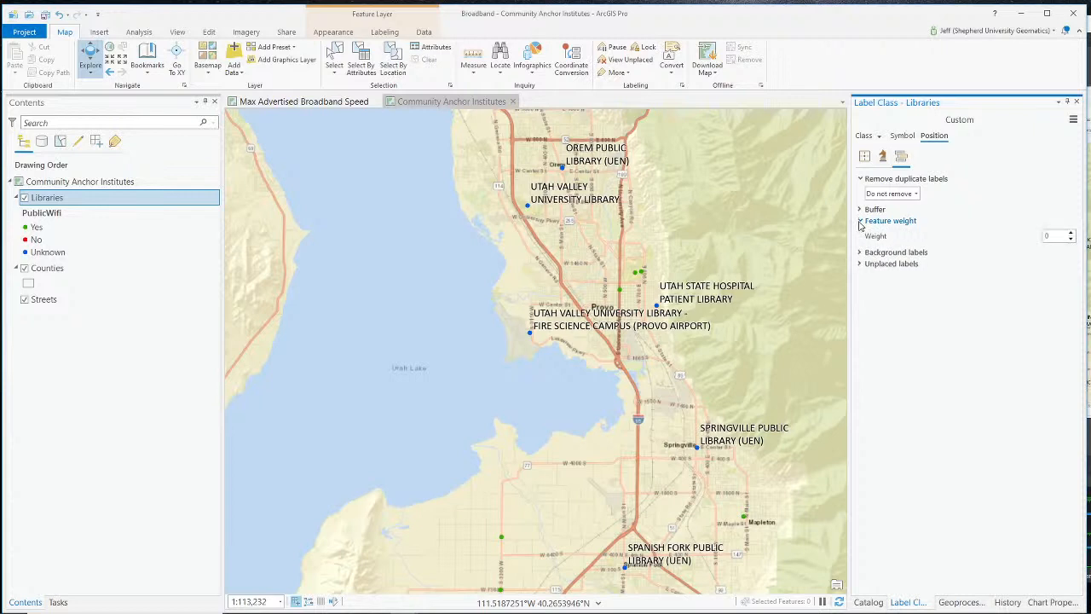
Look through the buffer, unplaced labels, background labels and feature weight settings of the Custom class.
click(861, 179)
click(861, 191)
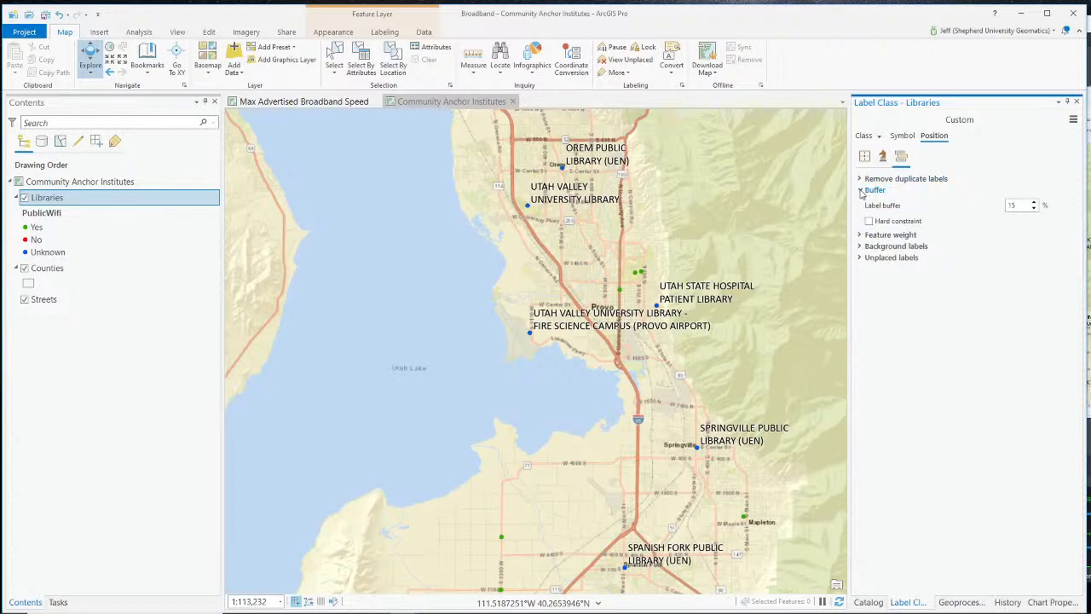
click(860, 190)
click(866, 225)
click(861, 226)
click(861, 214)
click(861, 213)
click(860, 201)
click(860, 201)
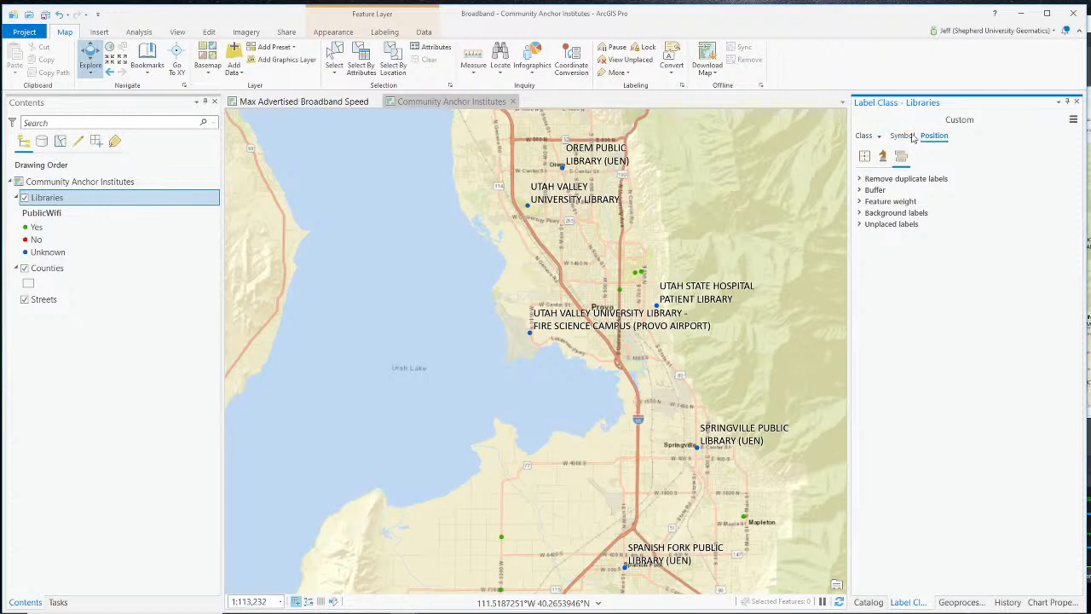
Review the Custom class's text symbol appearance and its placement, fitting strategy and conflict resolution settings.
click(903, 136)
click(861, 179)
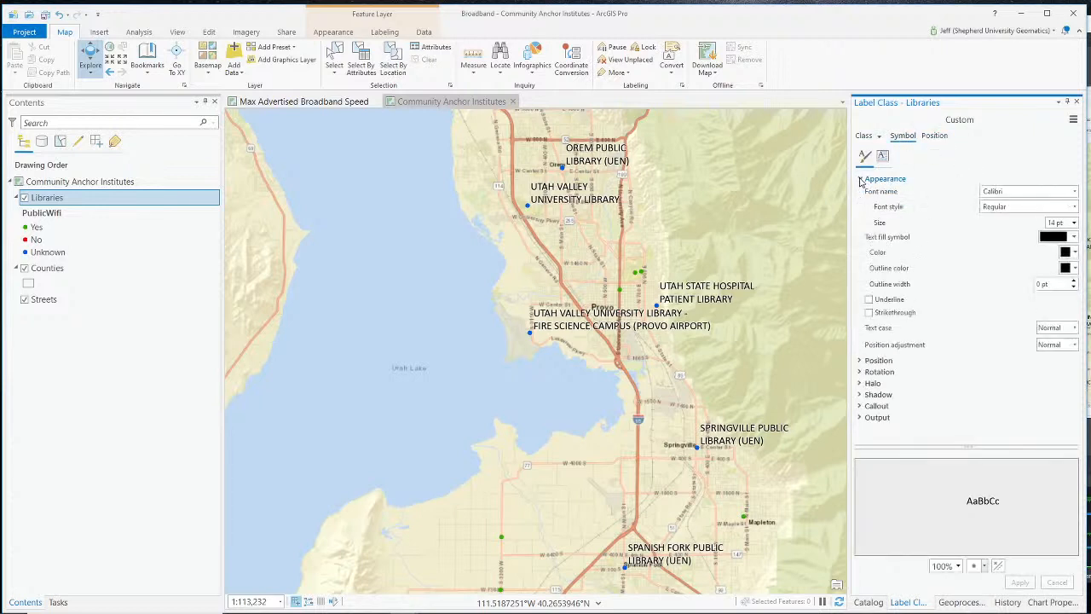
click(861, 180)
click(935, 135)
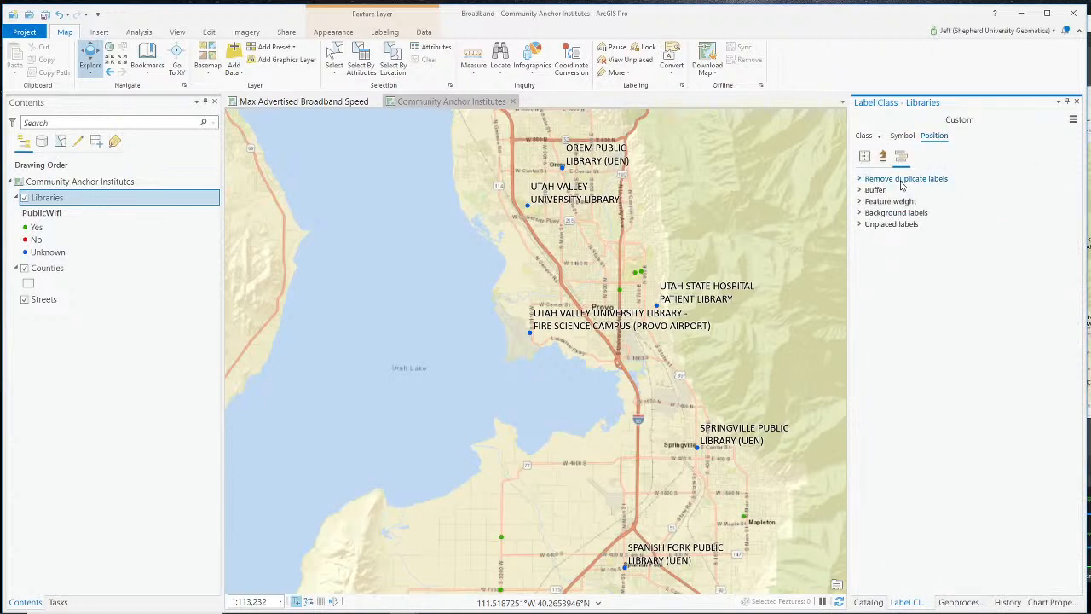
click(865, 157)
click(861, 179)
click(883, 157)
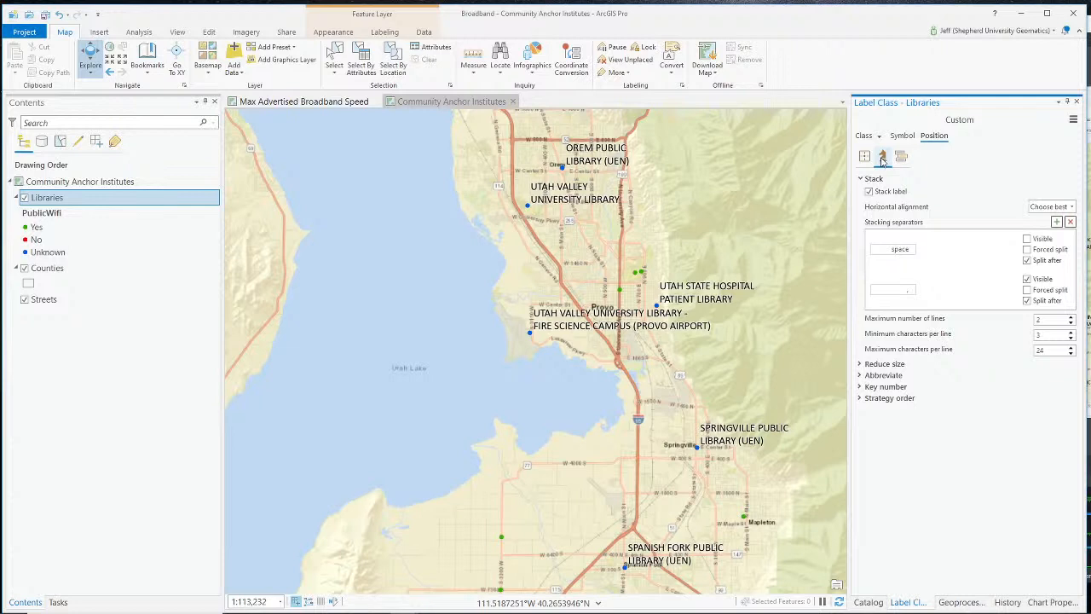
click(903, 158)
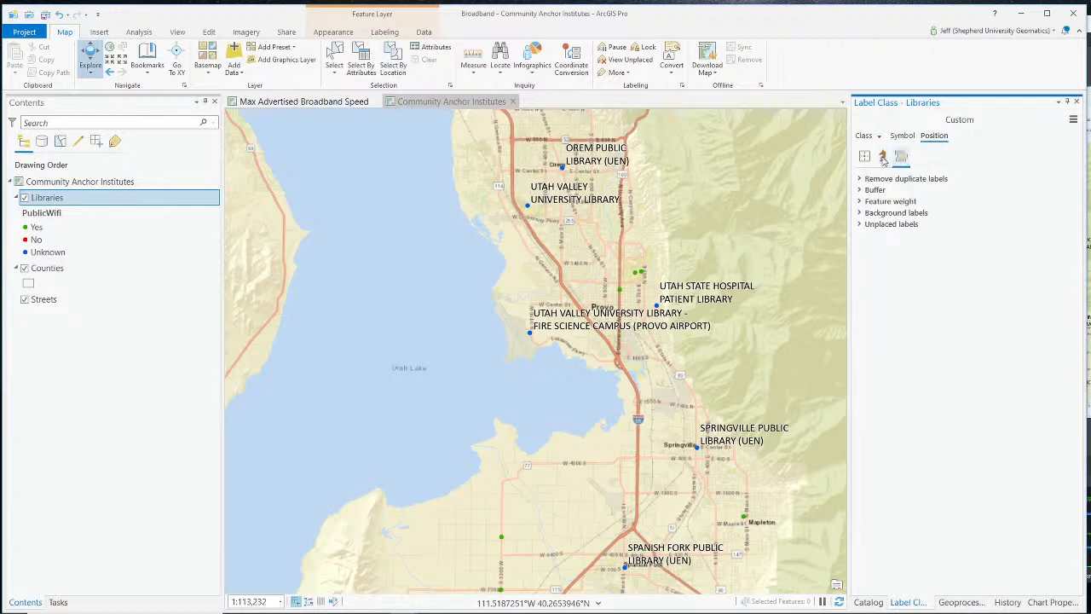
click(882, 157)
click(864, 157)
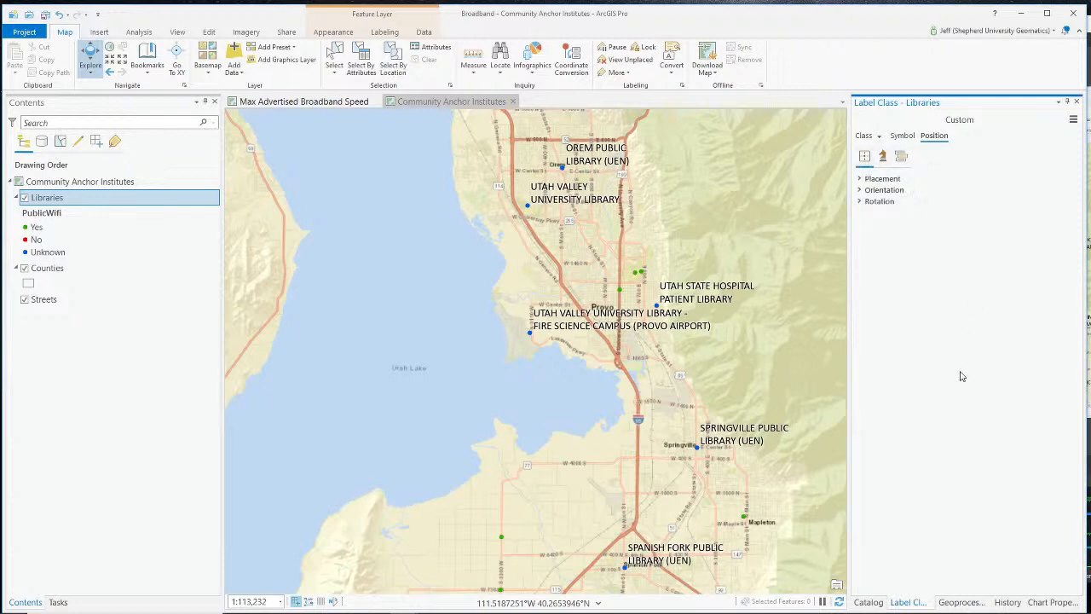
View the library labels across Utah County at a smaller scale and dismiss the county's pop-up.
click(520, 335)
scroll(519, 334, down, 1)
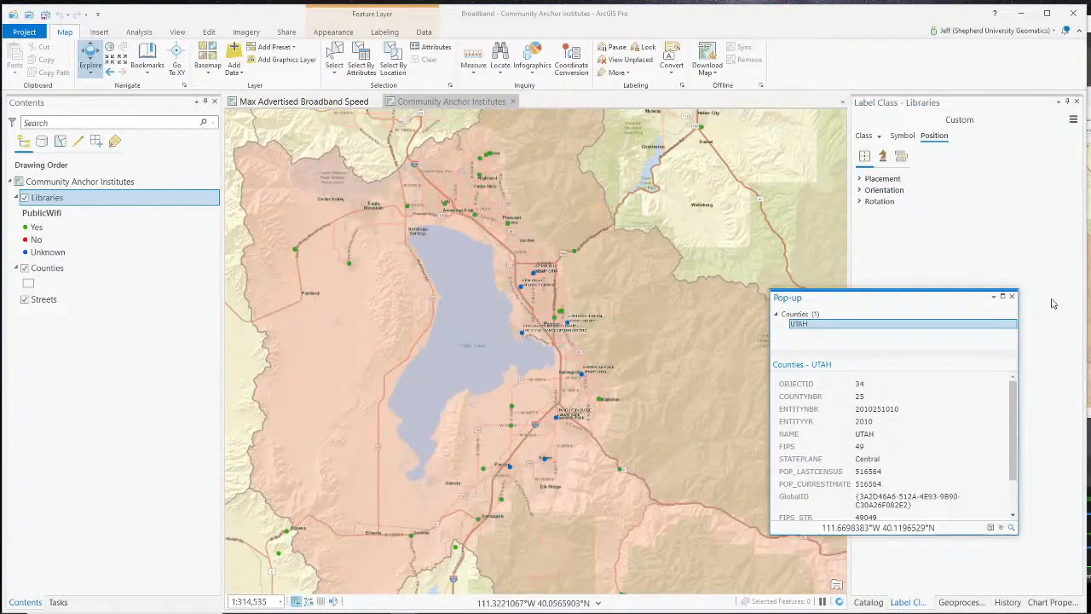
click(1012, 297)
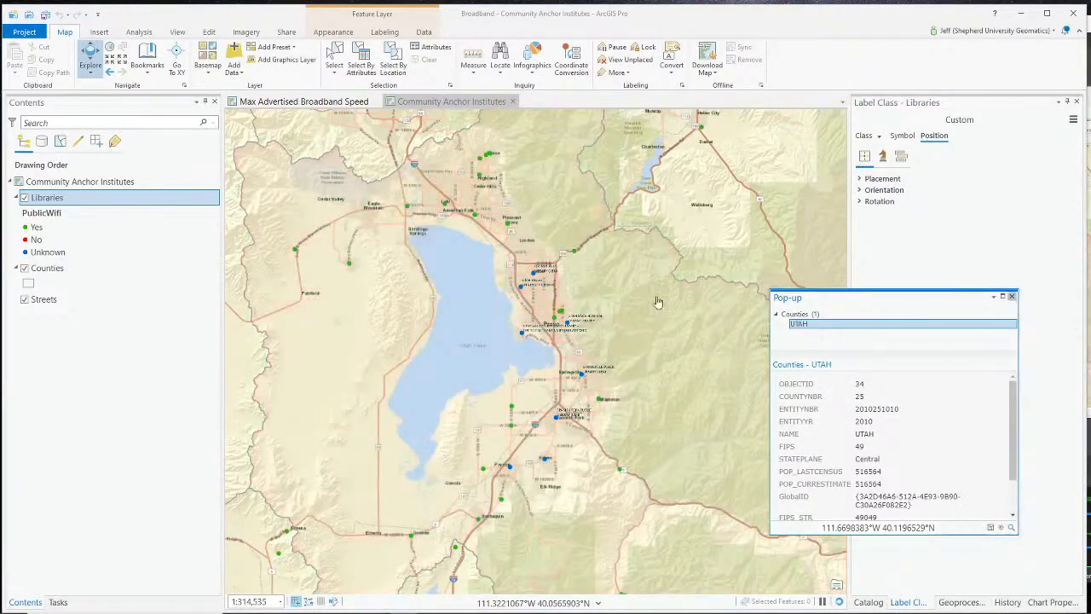
Compare how the library labels display around Utah Lake and across the state at several map scales.
scroll(348, 303, down, 2)
scroll(348, 303, down, 2)
drag(516, 370, 780, 383)
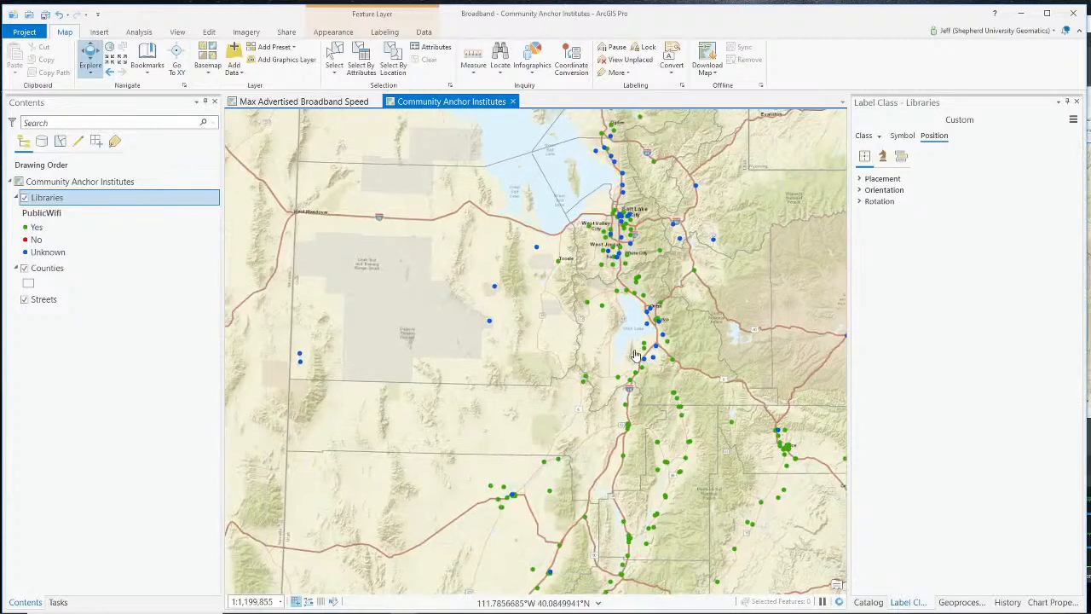
scroll(635, 356, up, 1)
scroll(635, 356, up, 2)
drag(597, 315, 362, 376)
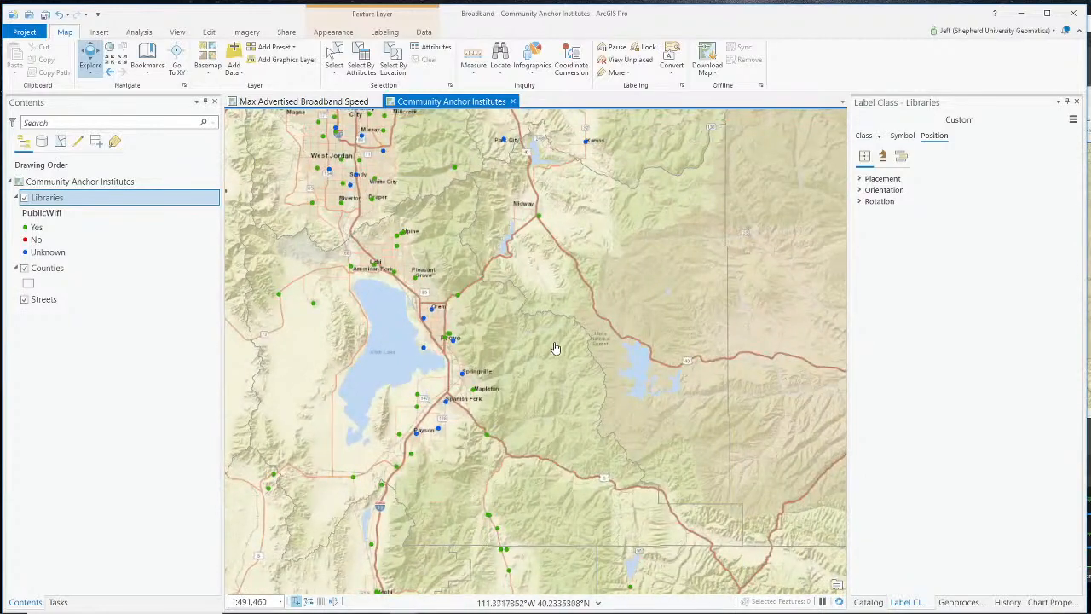
scroll(555, 348, down, 3)
scroll(556, 347, down, 1)
scroll(579, 331, down, 4)
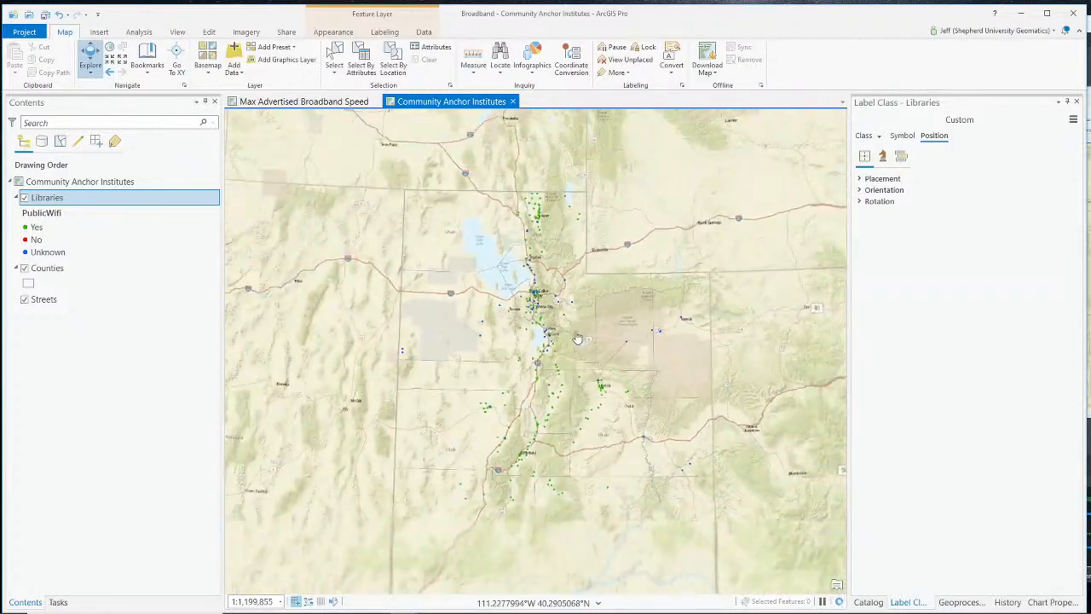
Browse the feature classes in the UtahBroadband.gdb geodatabase and locate Counties.
click(870, 601)
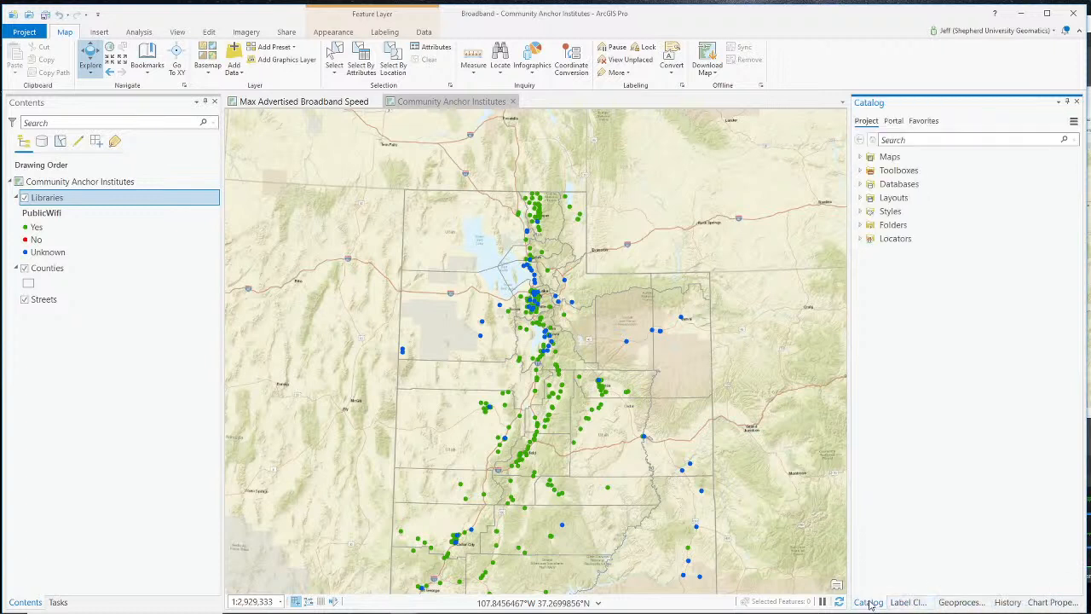
click(860, 184)
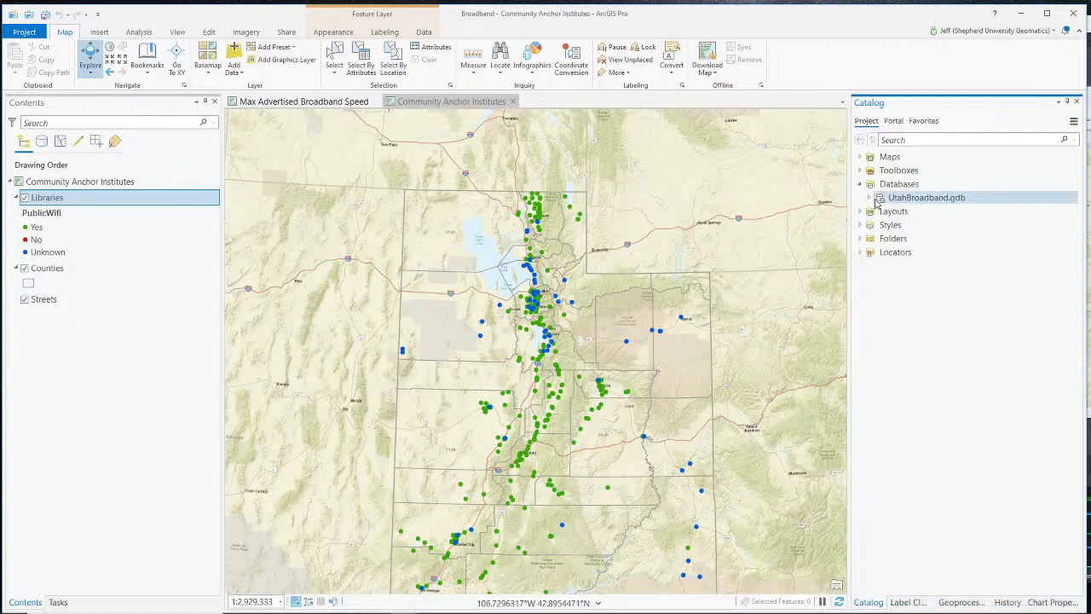
click(874, 198)
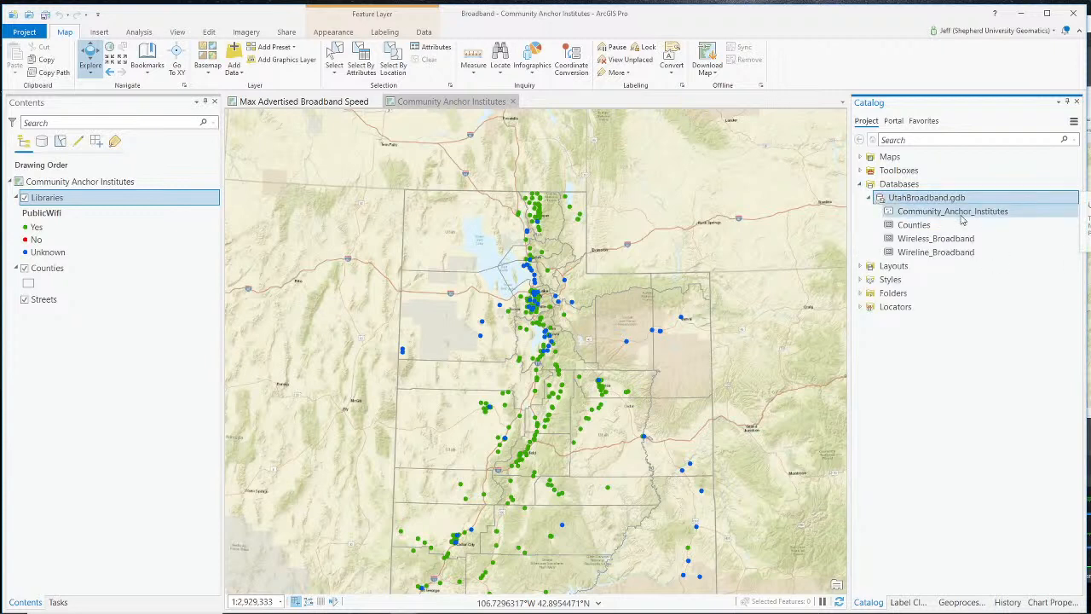
click(917, 226)
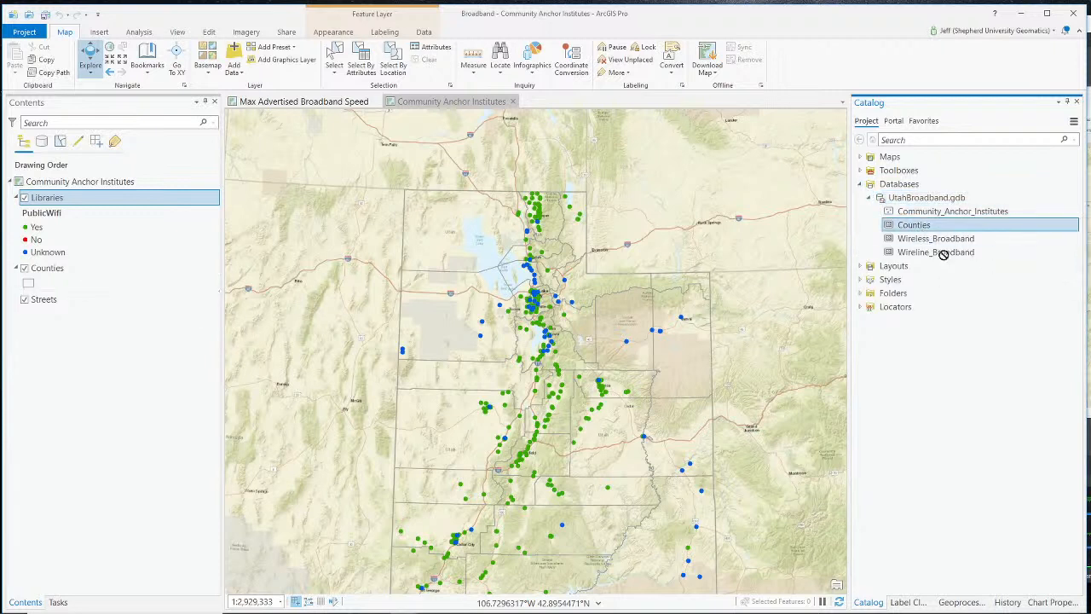
Toggle the Counties layer off and back on, and inspect its boundaries at a closer scale.
click(24, 269)
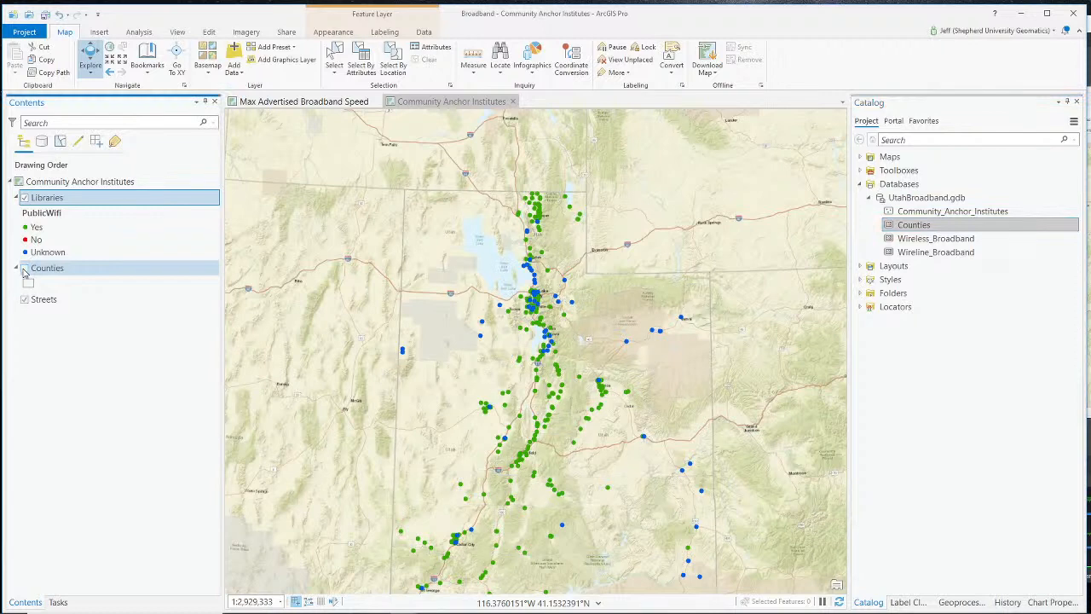
click(24, 269)
scroll(669, 367, up, 4)
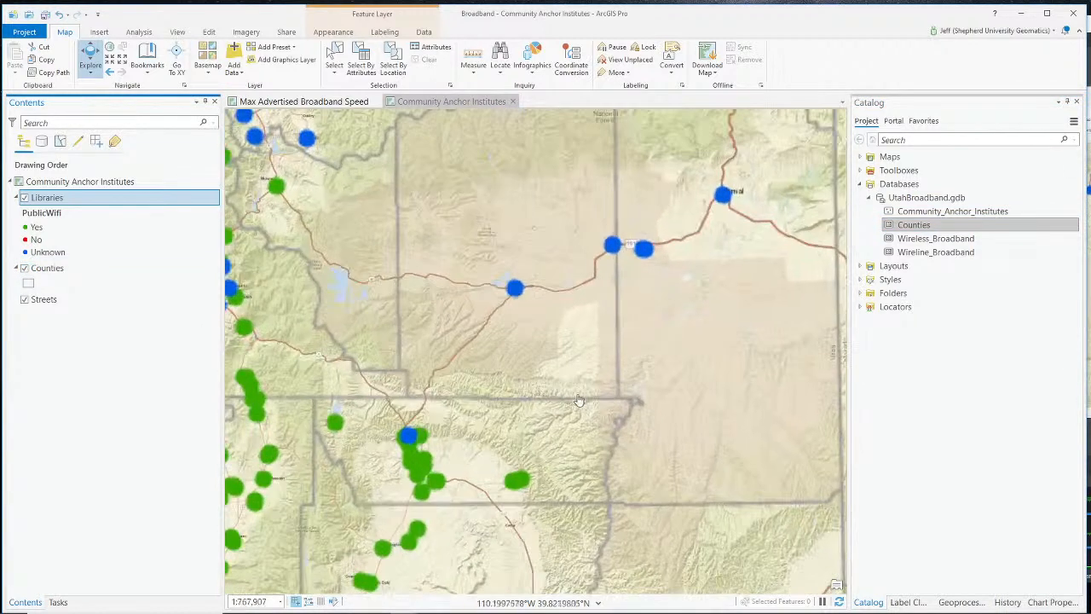
drag(554, 367, 685, 353)
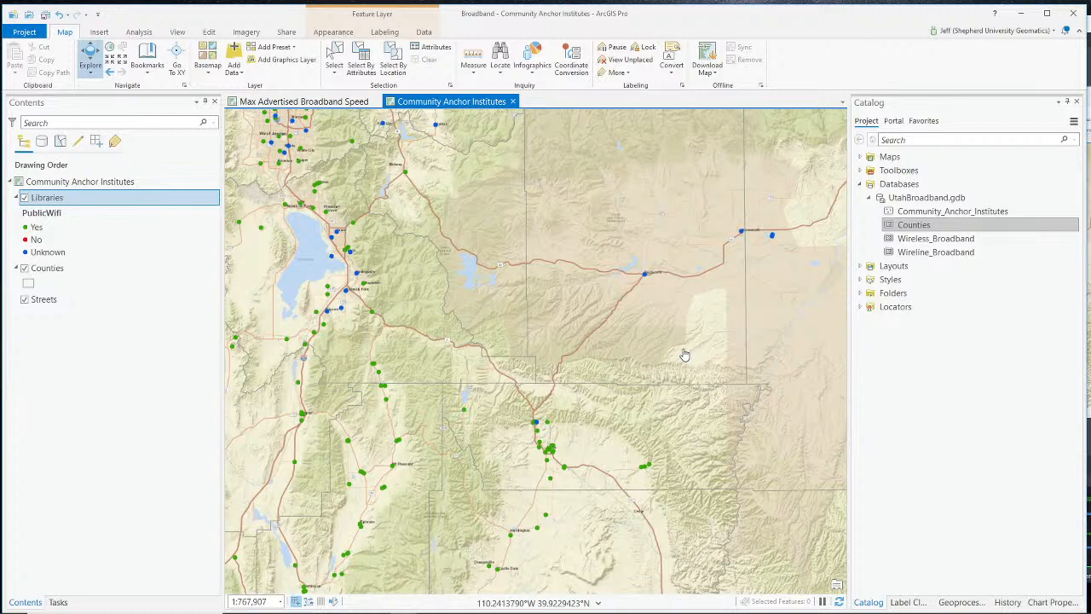
Create a new label class named Counties for the Libraries layer.
right_click(37, 200)
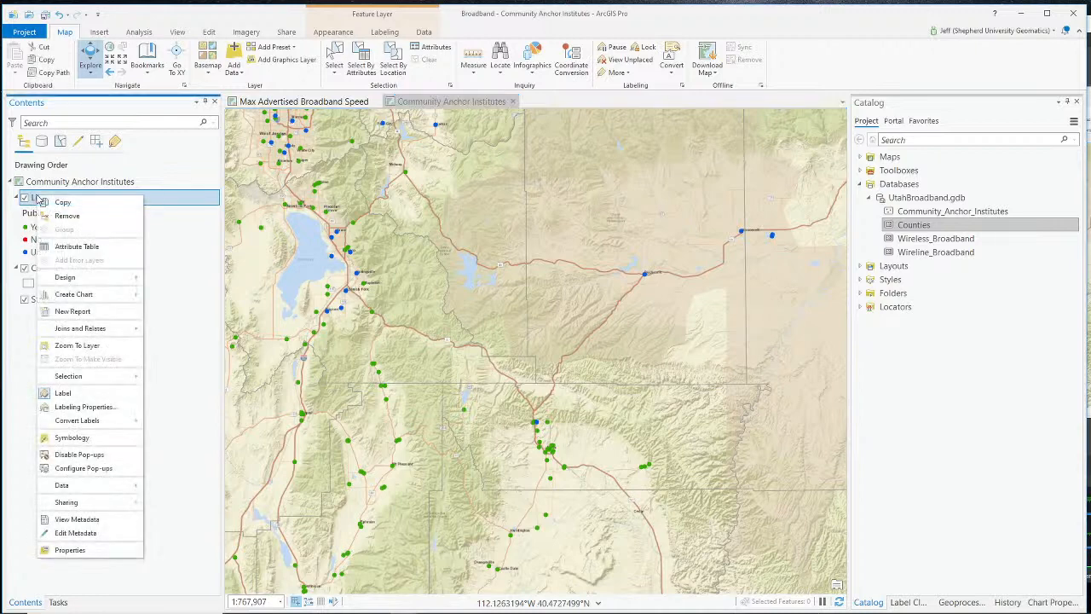
key(Escape)
click(37, 201)
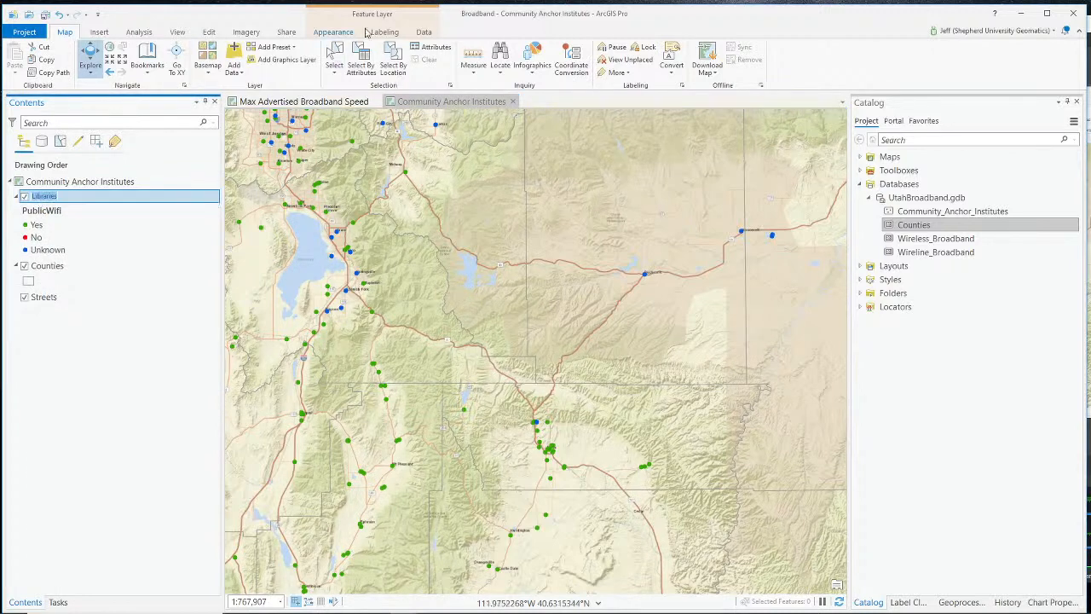
click(390, 33)
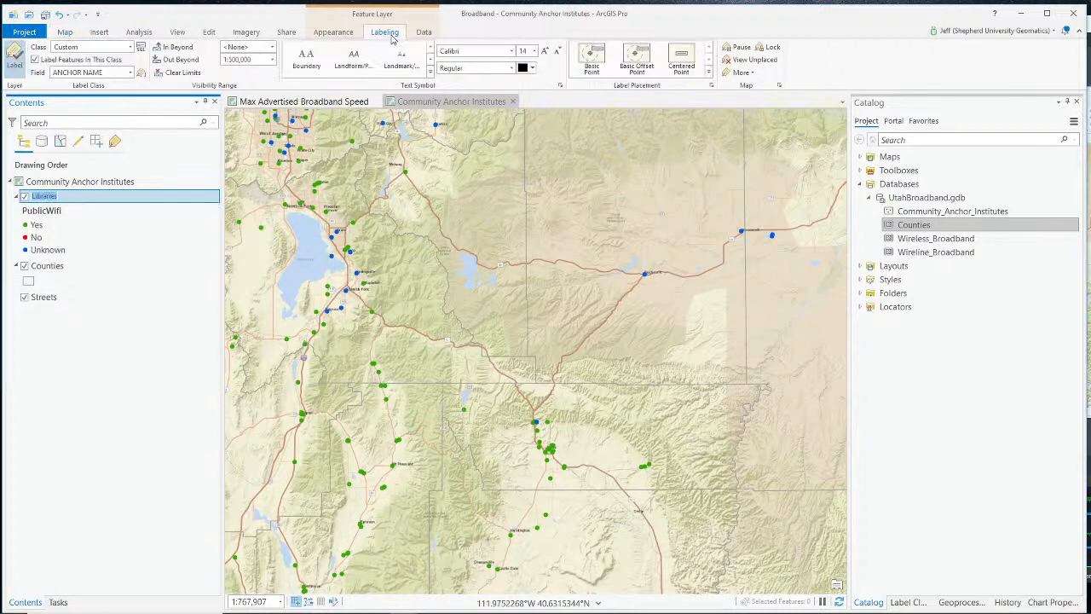
click(130, 48)
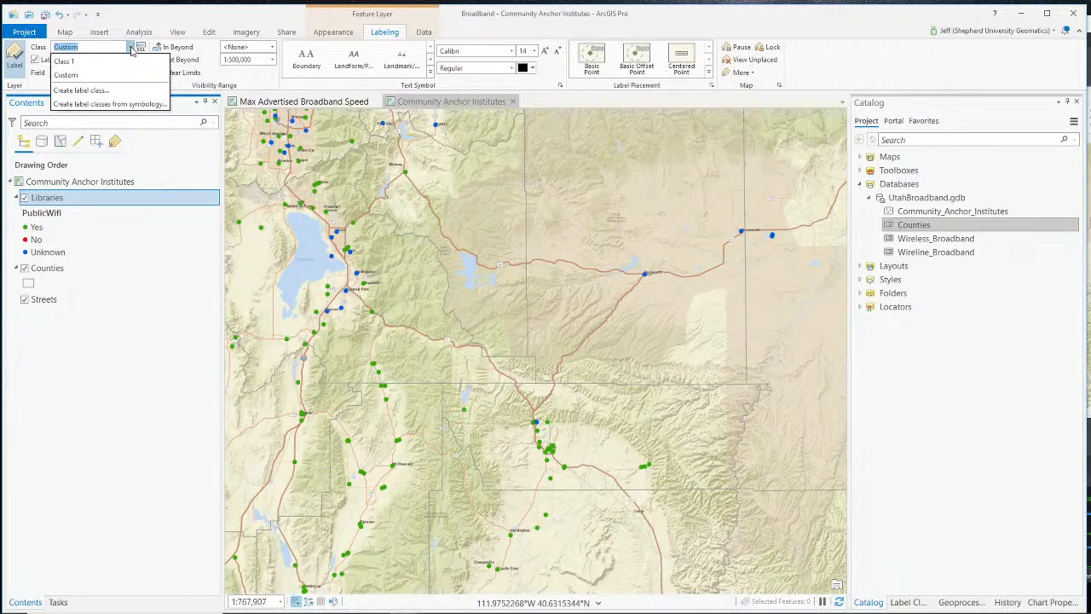
click(88, 91)
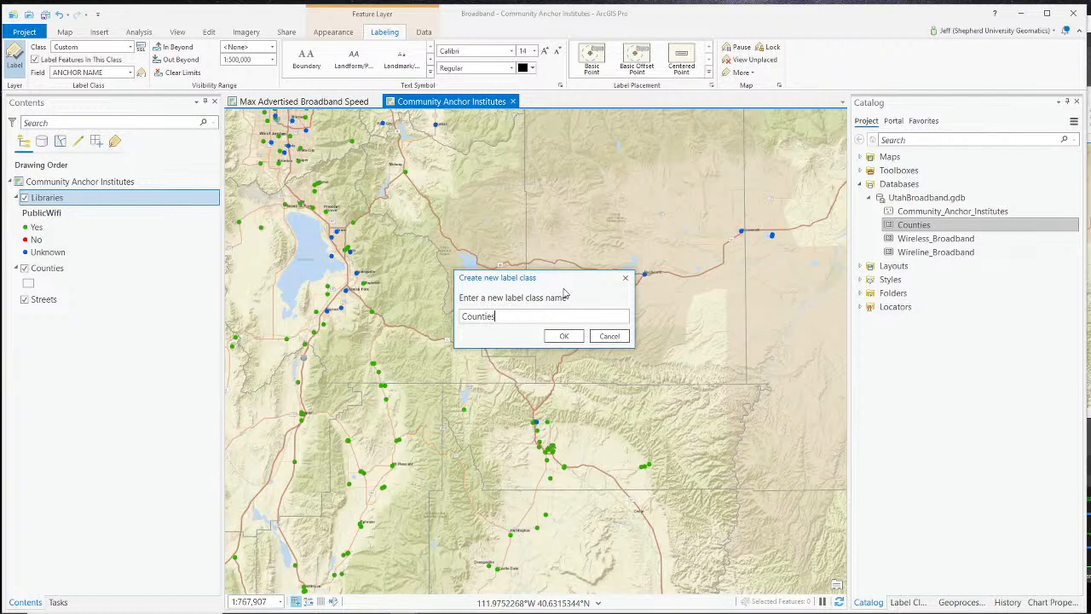
text(Counties)
click(563, 336)
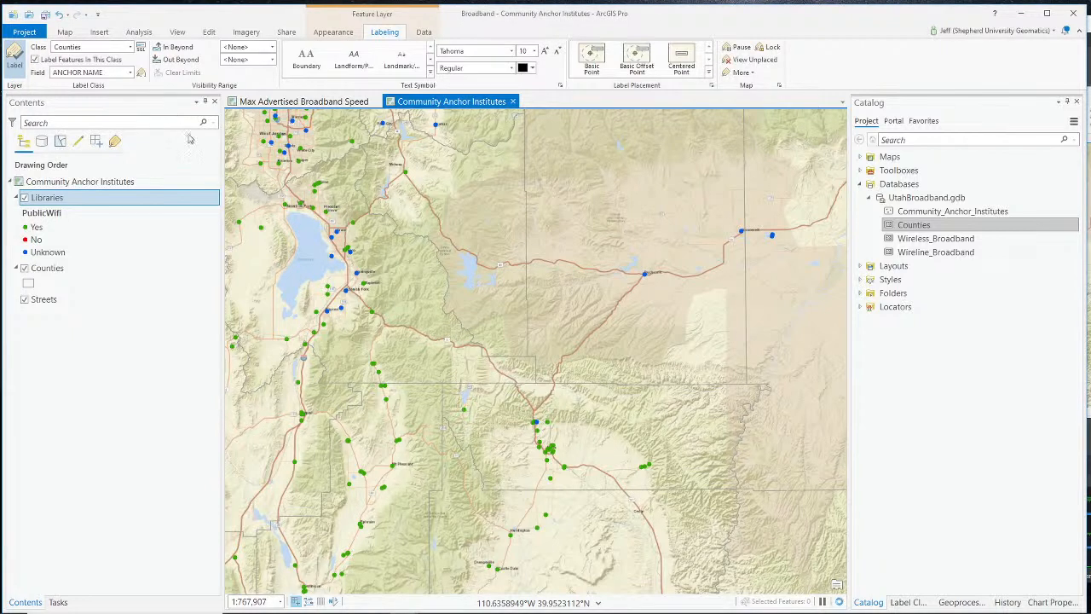
click(140, 48)
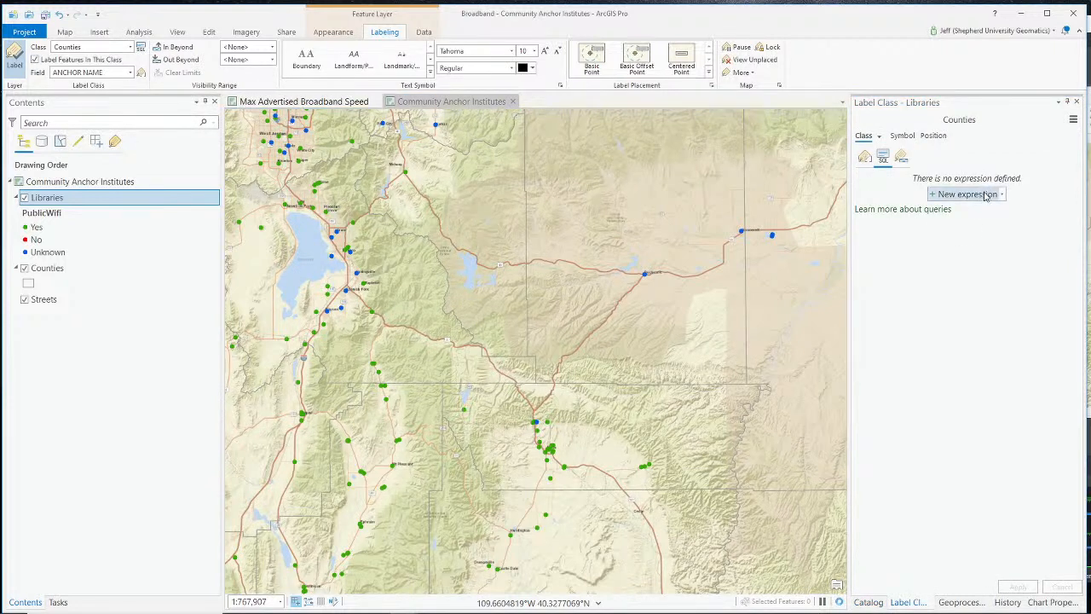
click(963, 194)
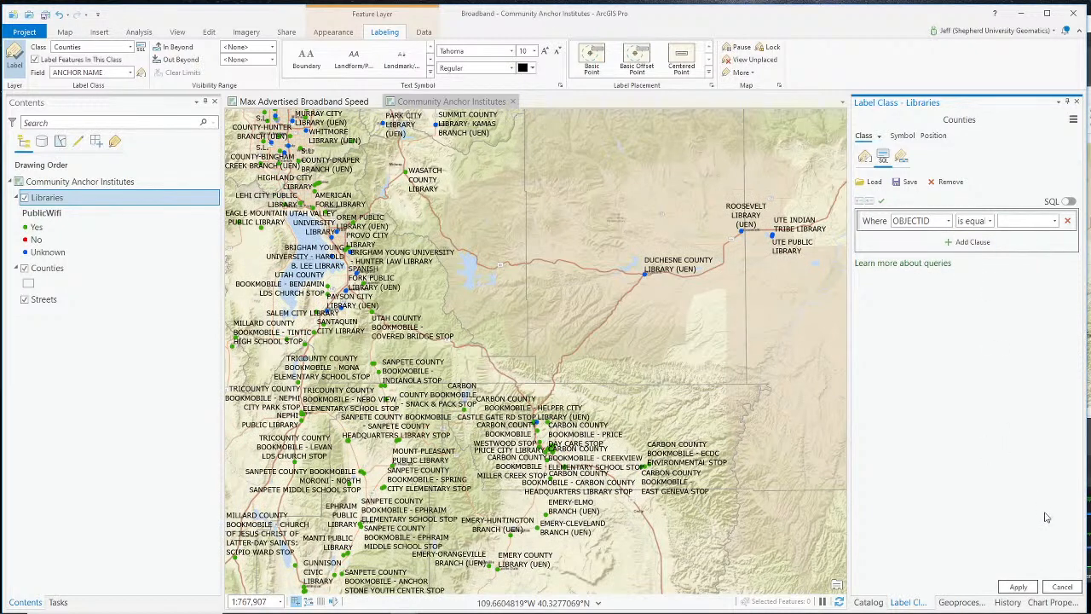
click(1063, 587)
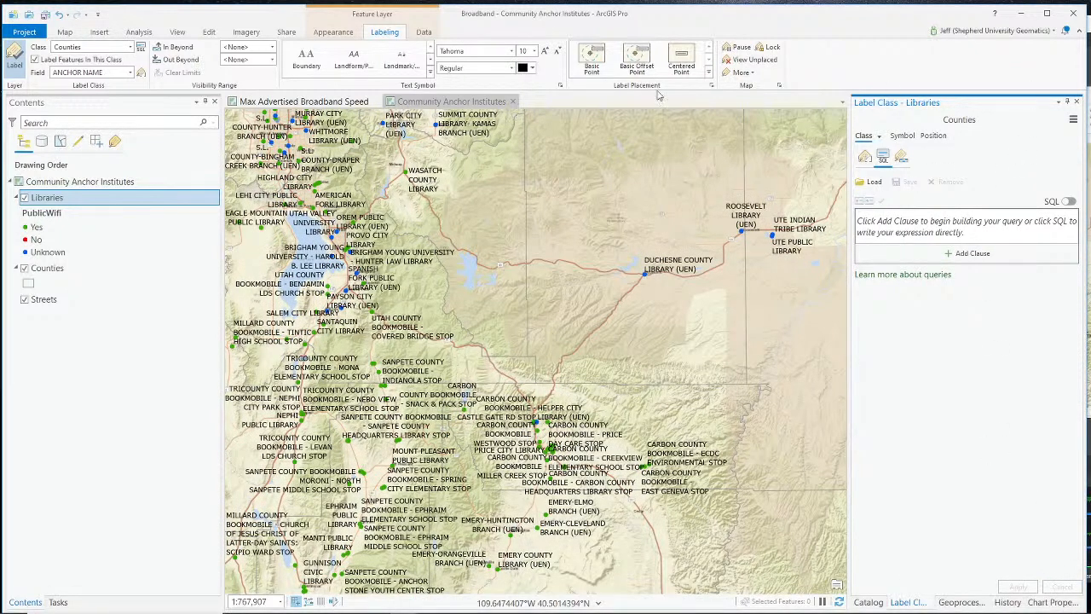
Turn off feature labeling for the Counties class of the Libraries layer.
click(34, 60)
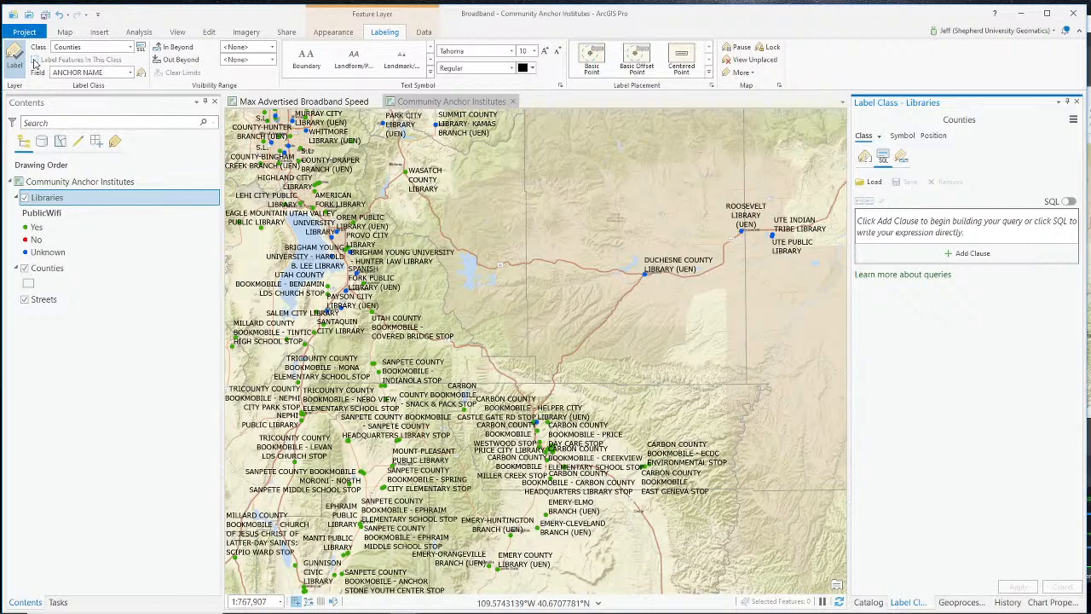
click(131, 73)
click(130, 73)
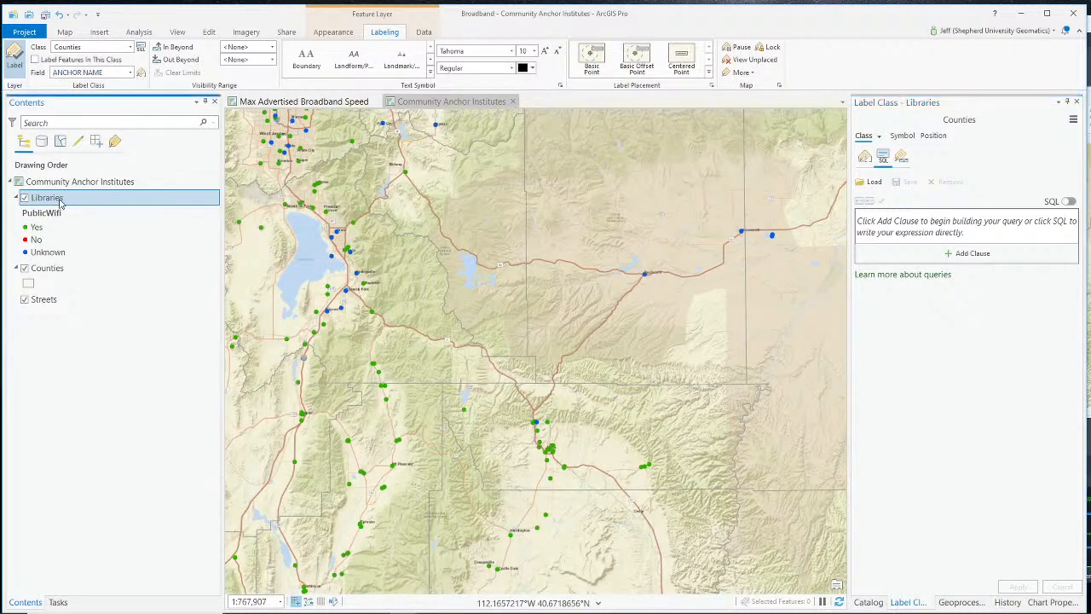
Select the Counties layer and check which label classes it offers.
click(44, 268)
click(130, 48)
click(131, 48)
click(62, 269)
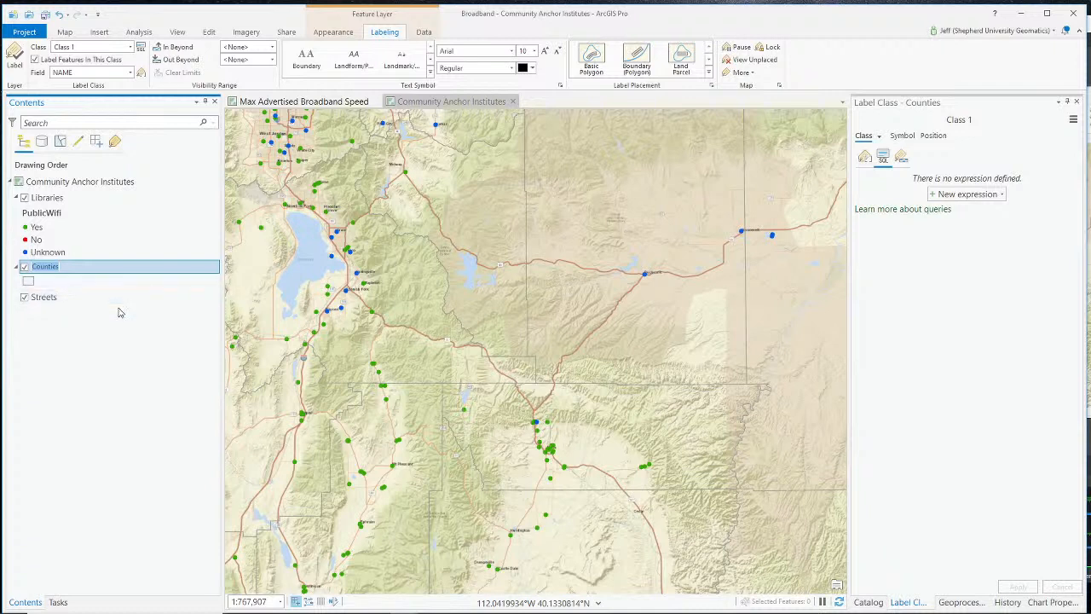
right_click(38, 267)
click(168, 301)
click(52, 272)
click(128, 48)
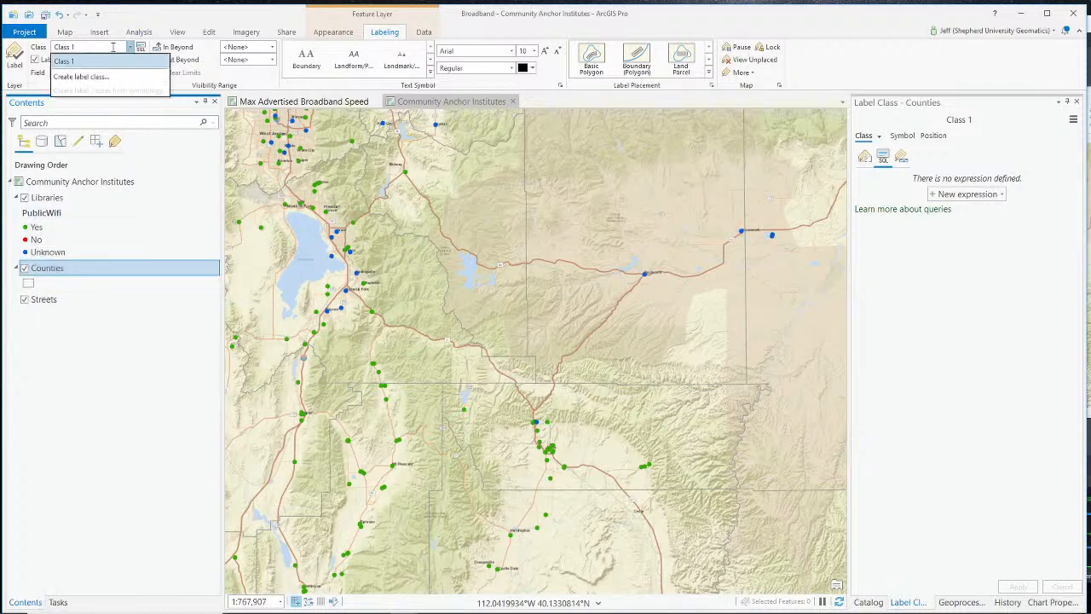
click(83, 62)
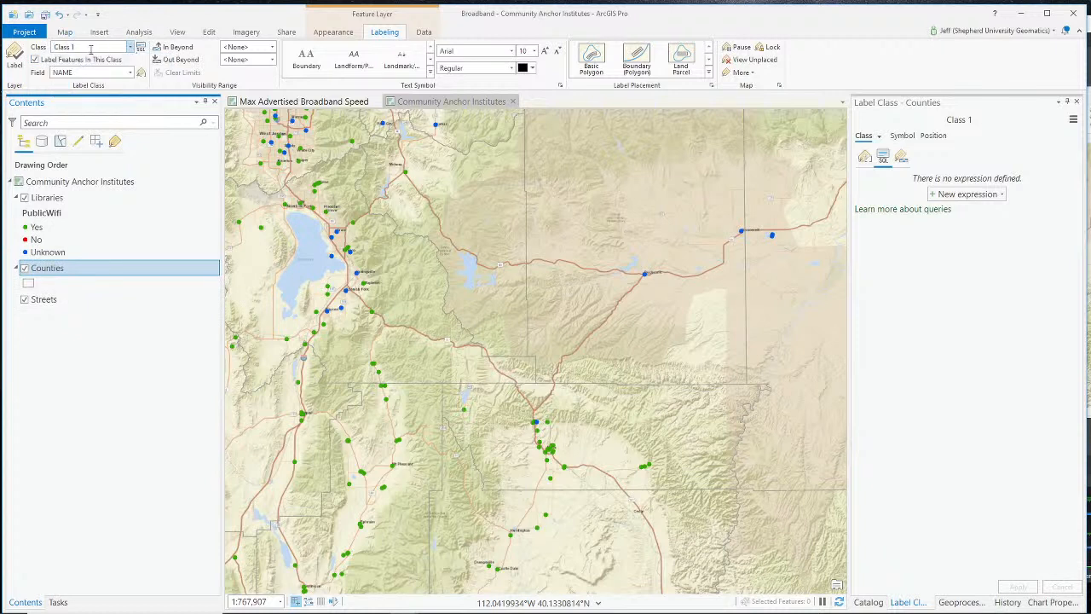
right_click(89, 47)
click(130, 48)
click(130, 48)
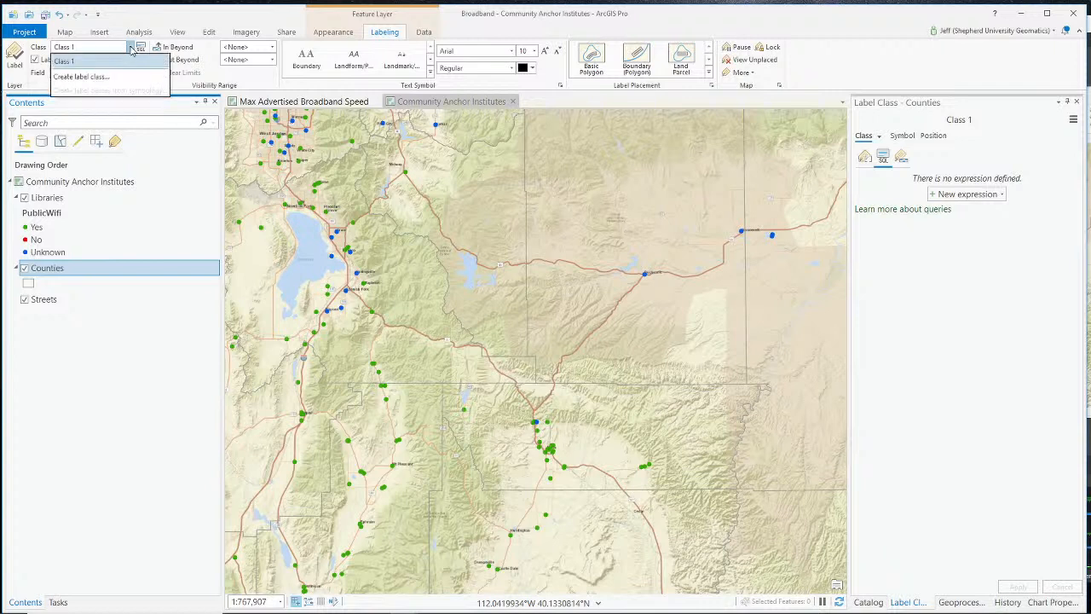
click(85, 61)
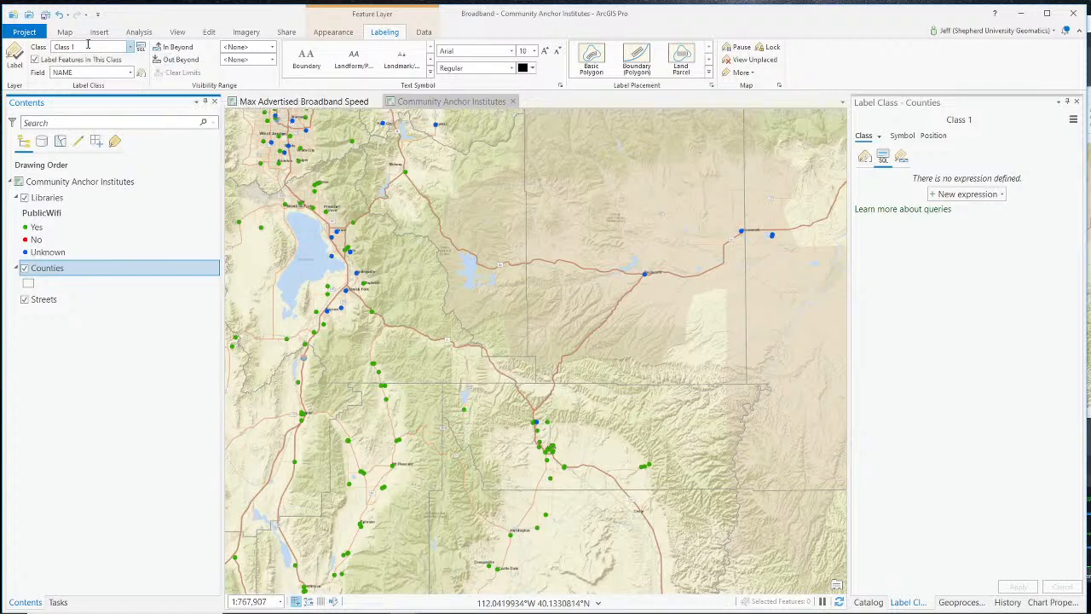
click(42, 271)
right_click(38, 265)
click(84, 324)
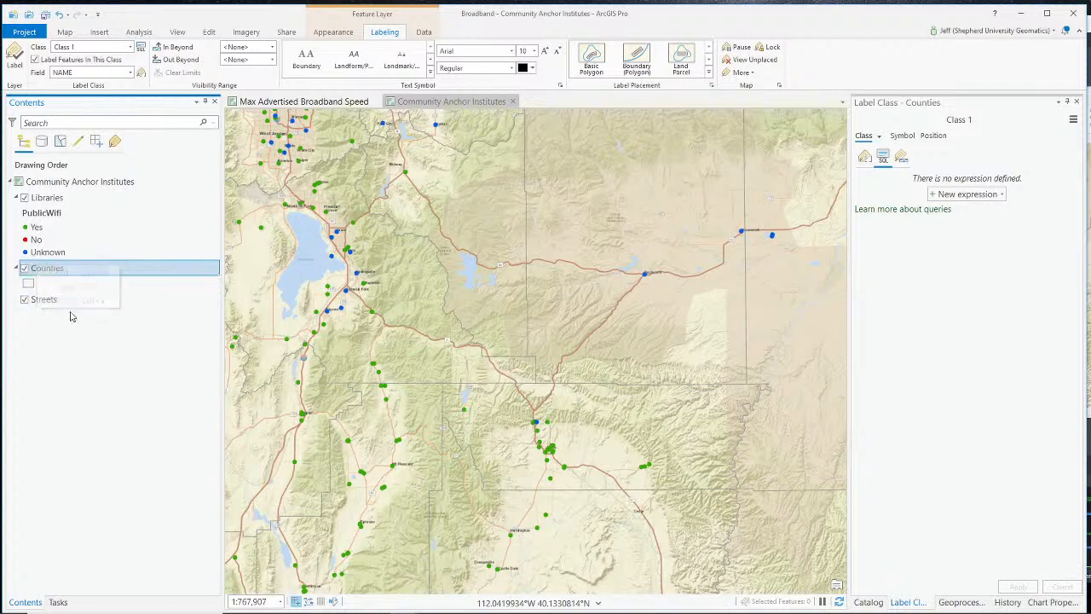
Restyle the Counties layer's single symbol with a dark brown outline 3 pt wide and apply it.
right_click(51, 276)
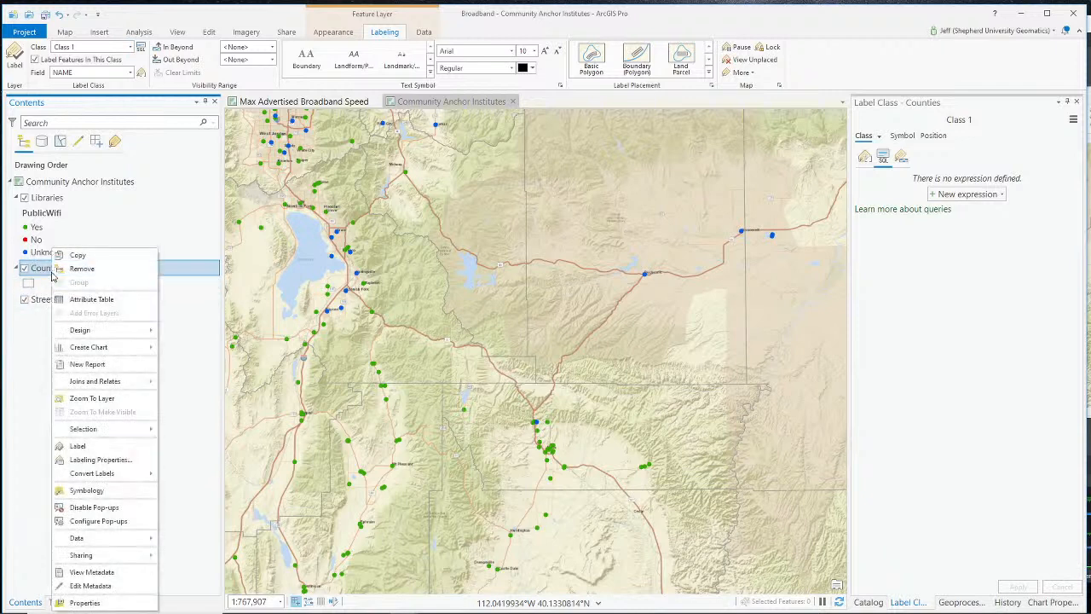
click(87, 490)
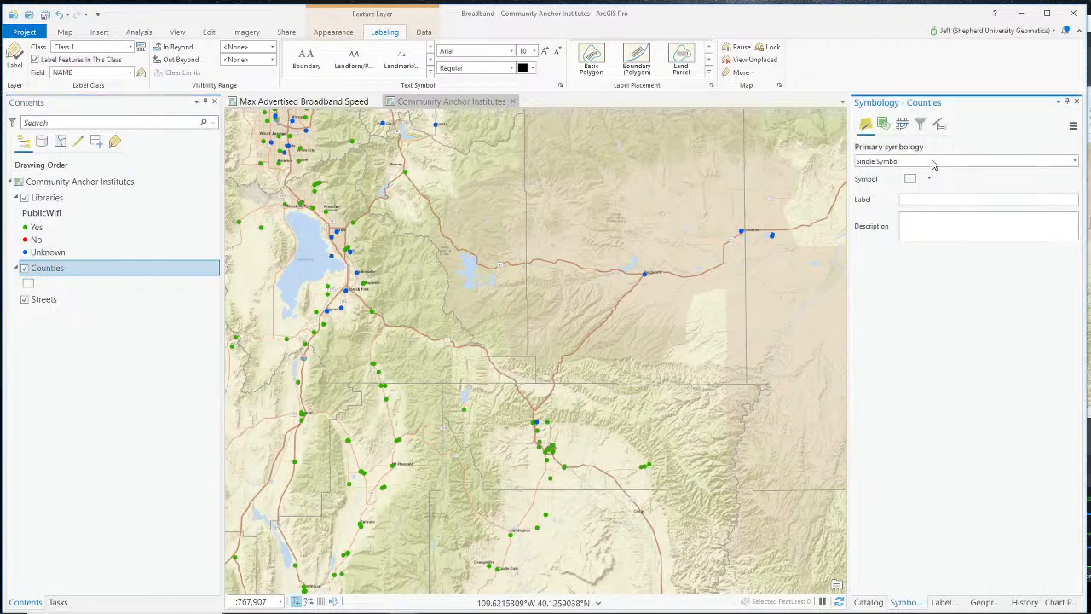
click(933, 162)
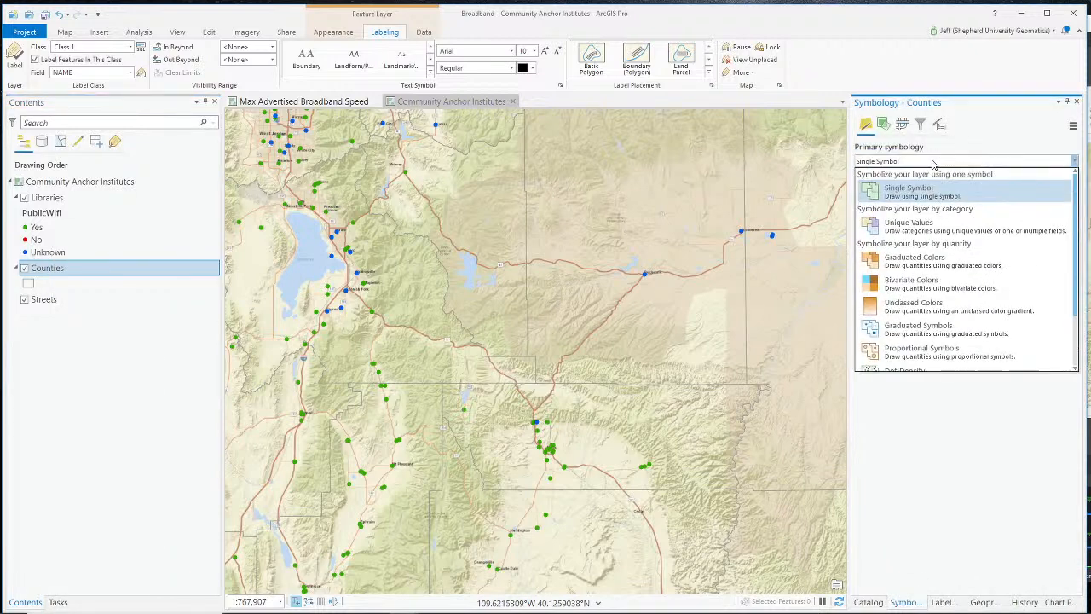
click(926, 192)
click(911, 181)
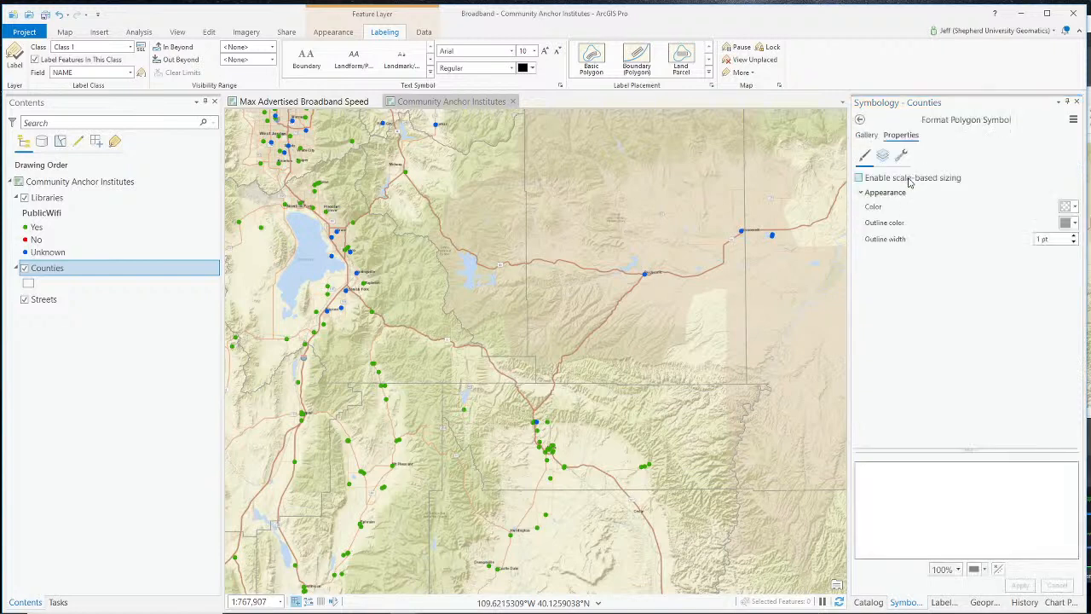
click(1073, 222)
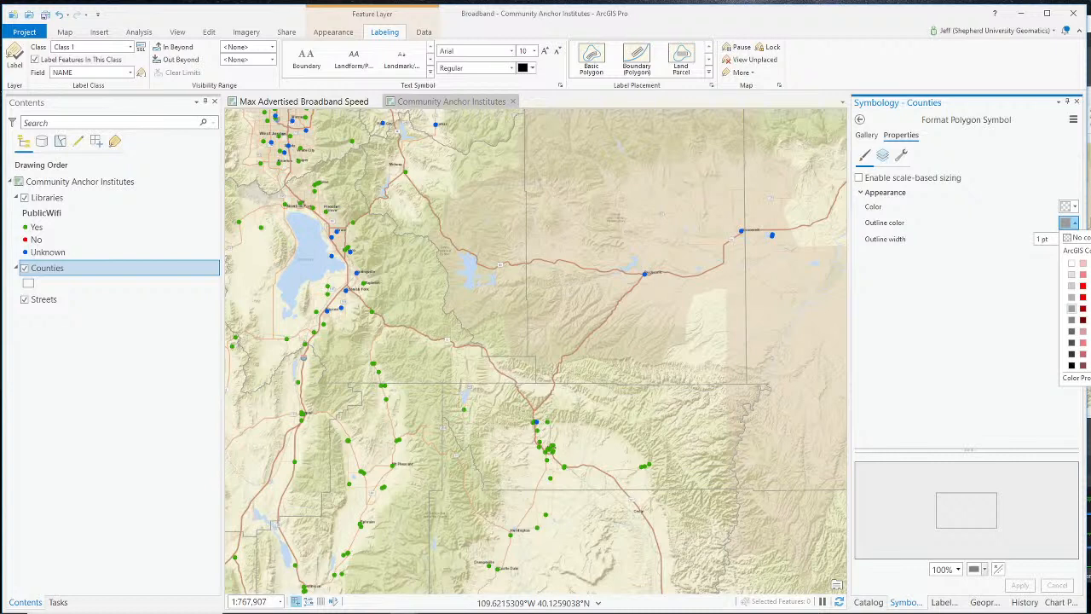
click(1090, 320)
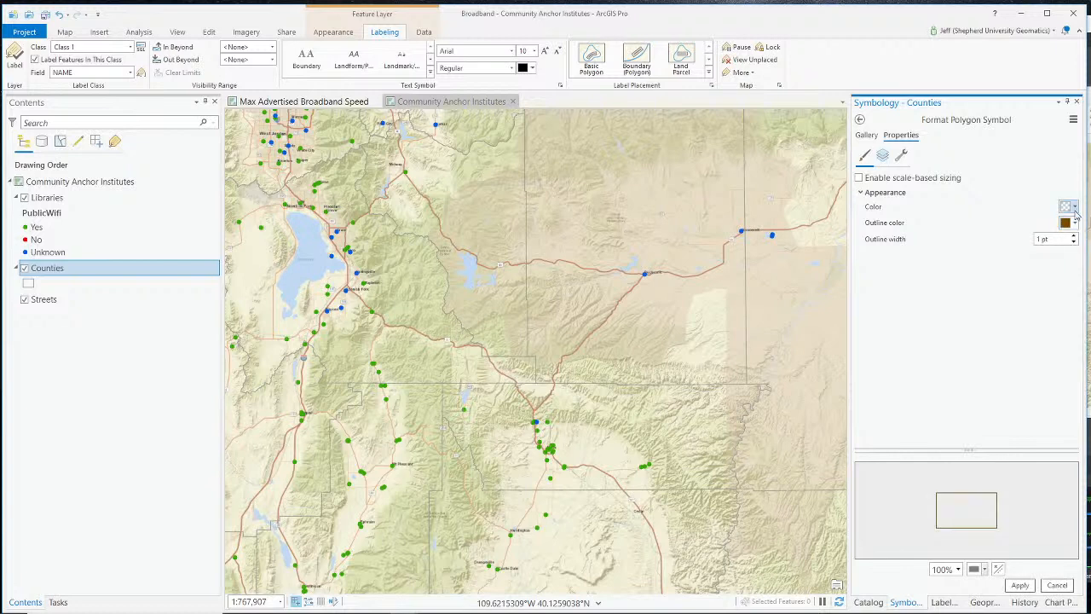
click(1074, 236)
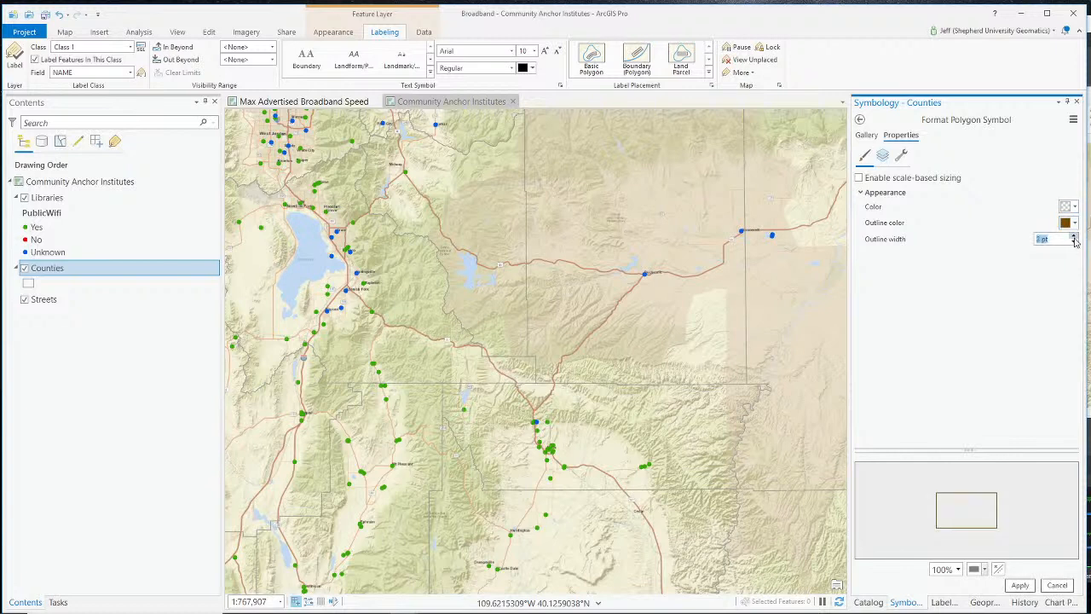
click(1023, 586)
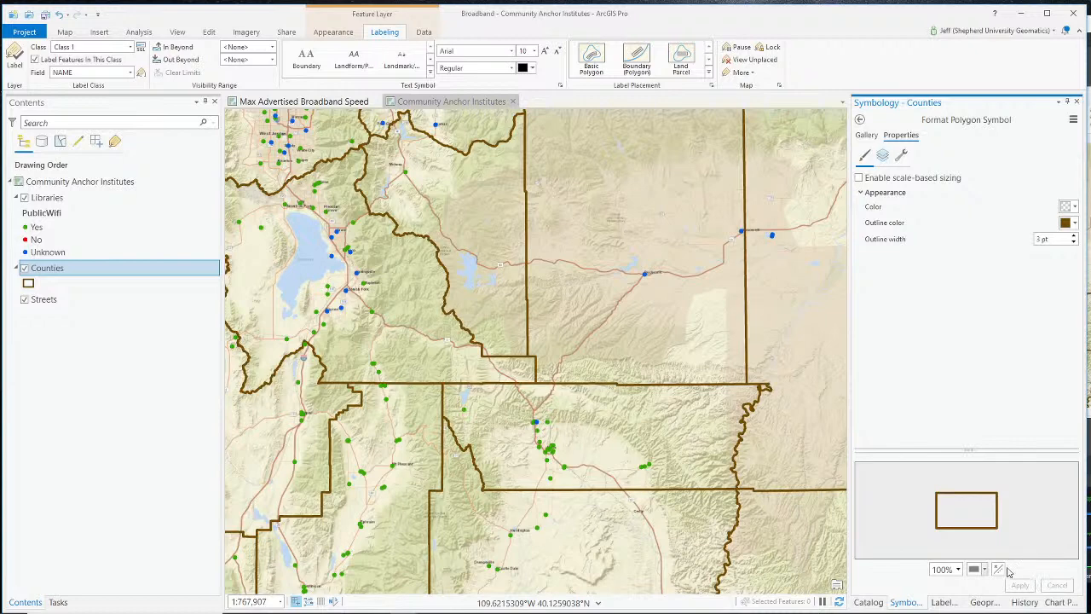
Set the Counties outline width to 2 pt and apply the symbol change.
click(1074, 242)
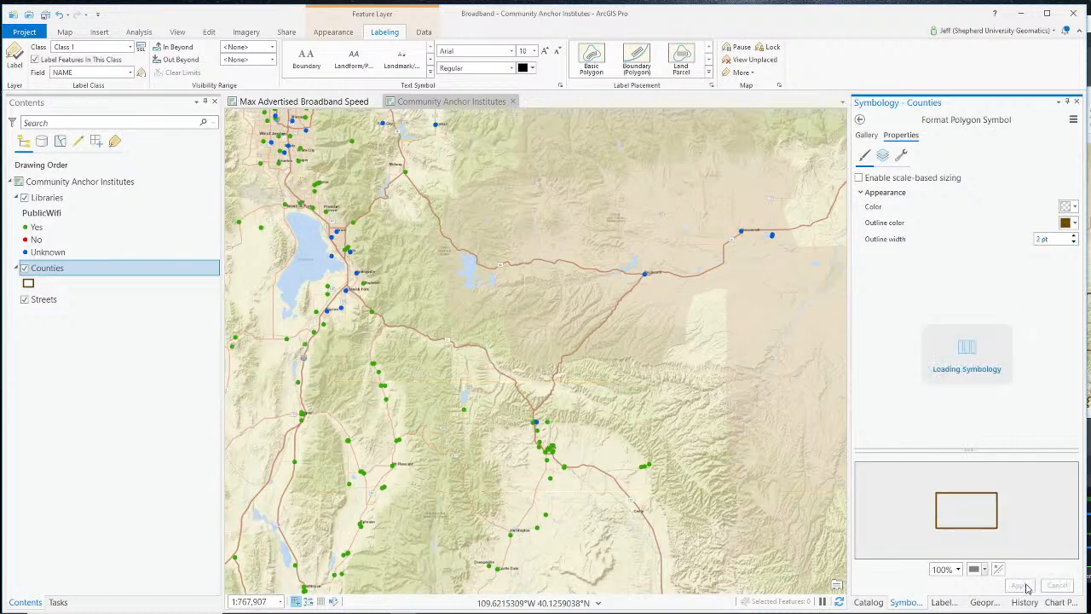
scroll(621, 236, down, 3)
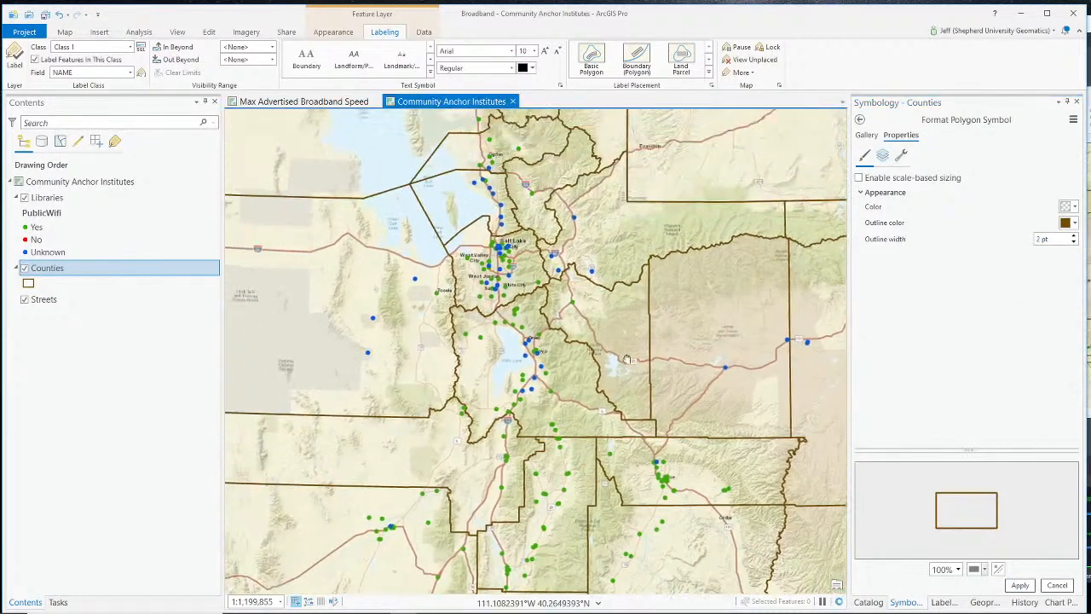
drag(627, 348, 598, 392)
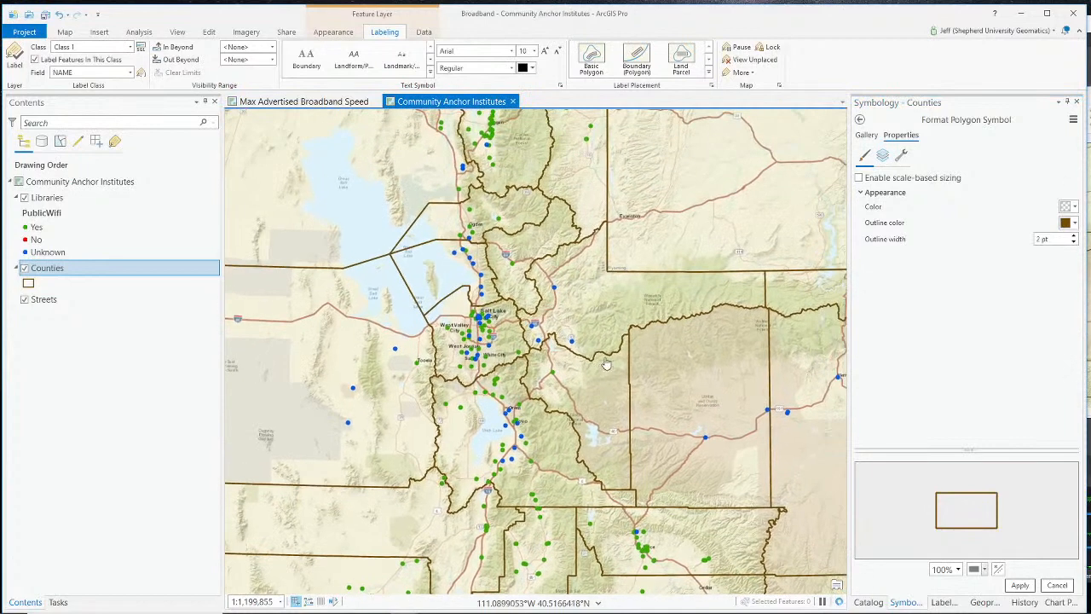
Turn on labels for the Counties layer and commit its pending polygon symbol formatting.
click(59, 274)
right_click(58, 275)
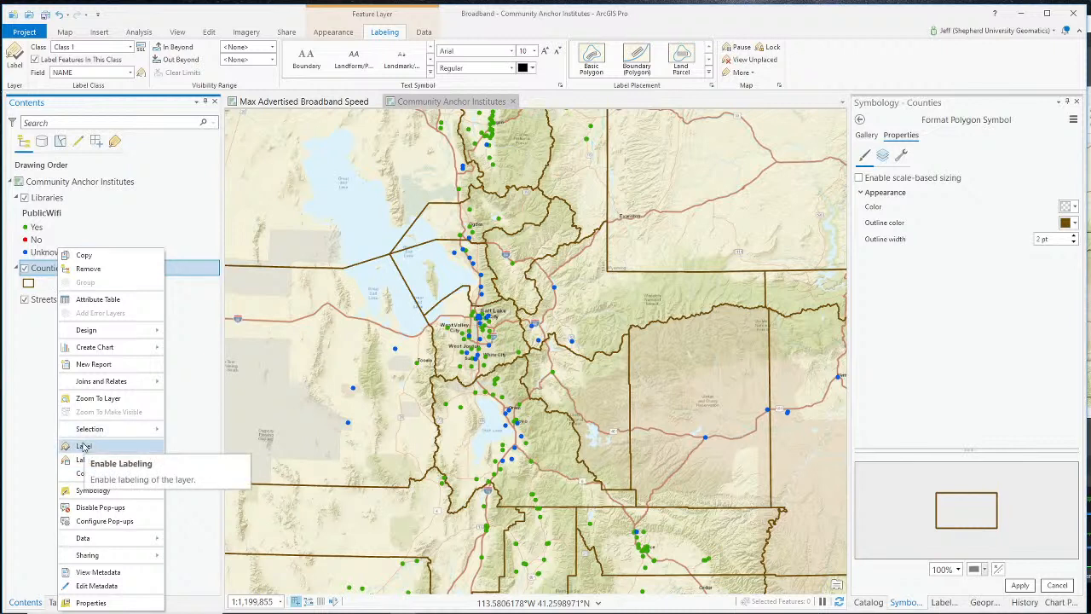
click(8, 52)
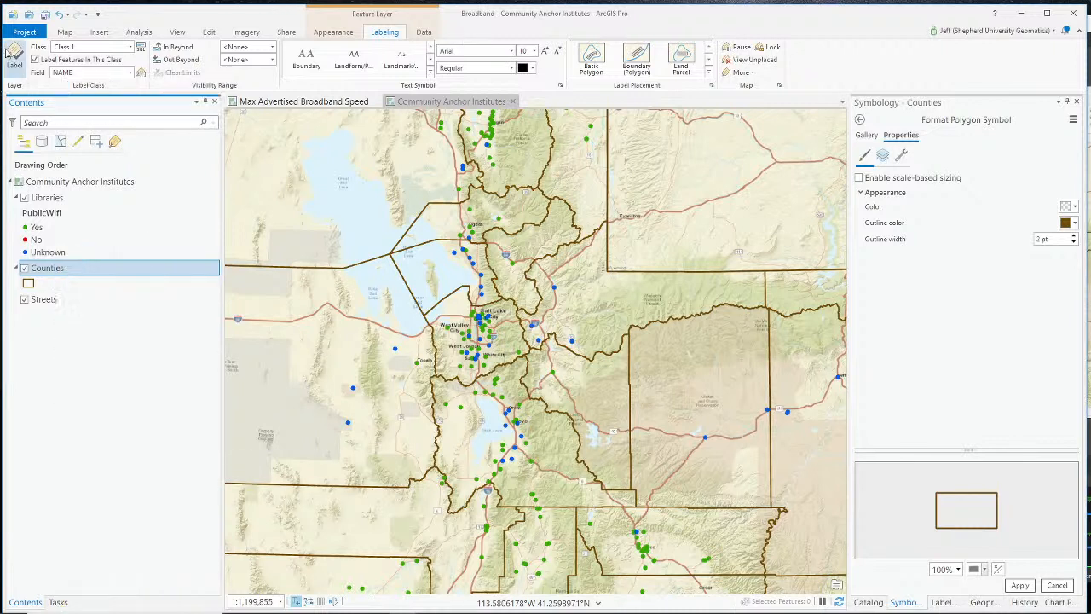
click(11, 54)
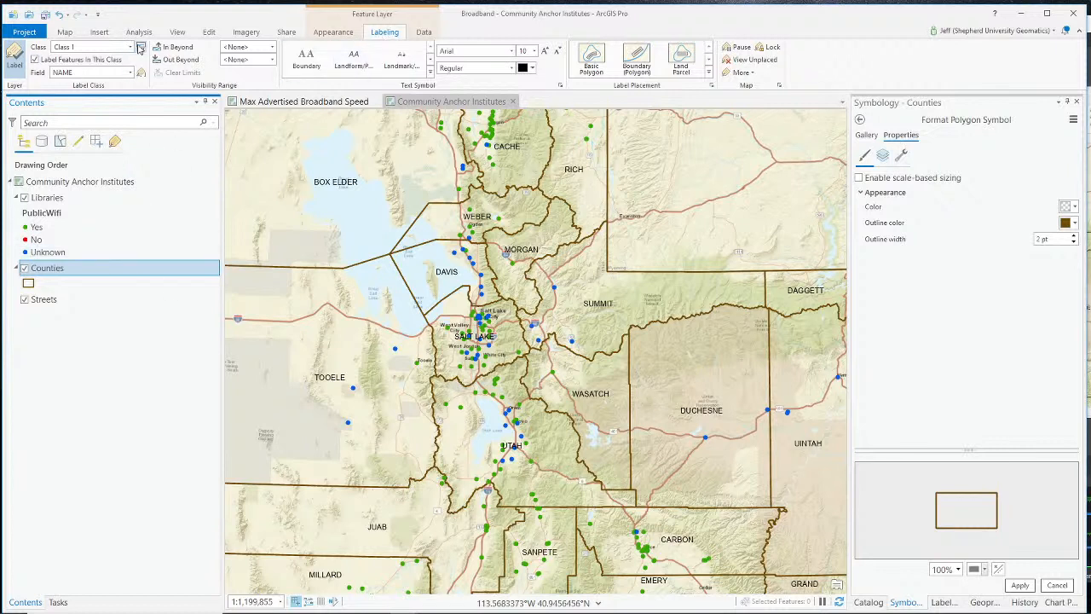
click(860, 120)
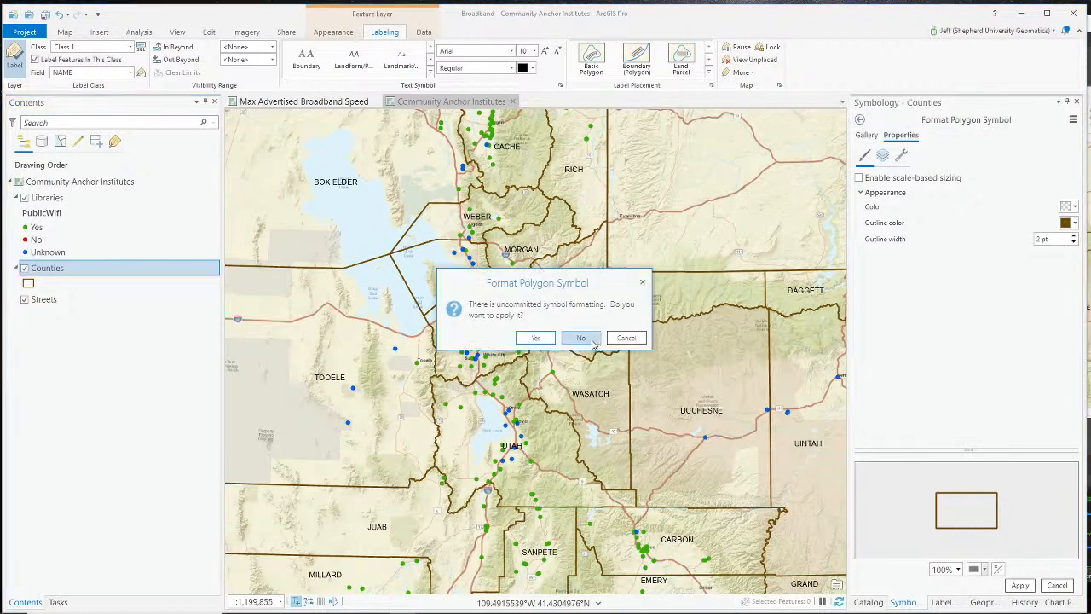
click(535, 338)
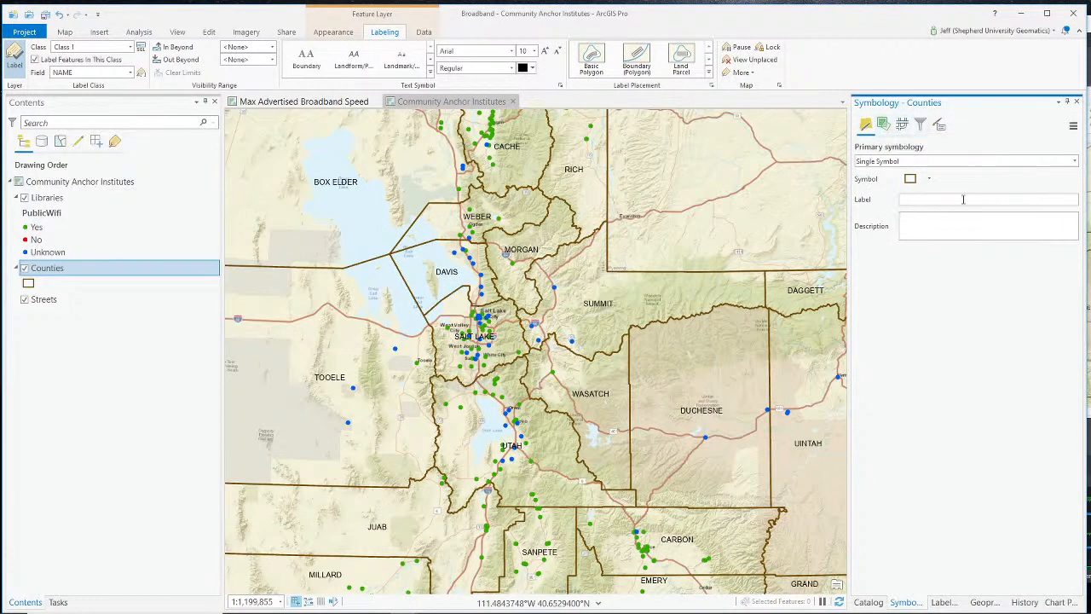
Set the placement of the Counties layer's Class 1 labels to Boundary placement, keeping the Place along boundary style.
click(947, 603)
click(902, 137)
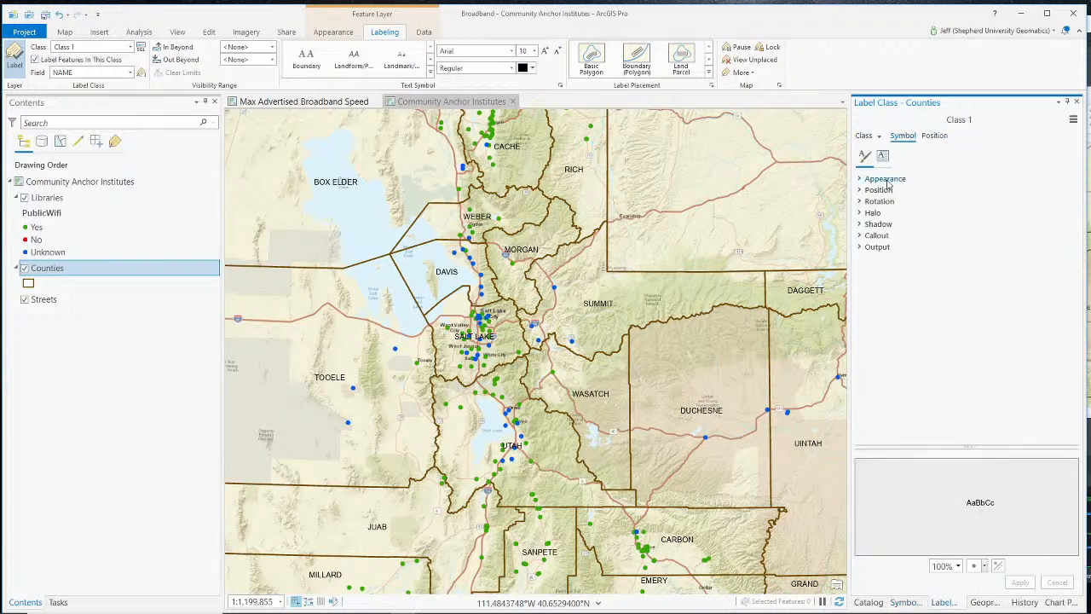
click(935, 136)
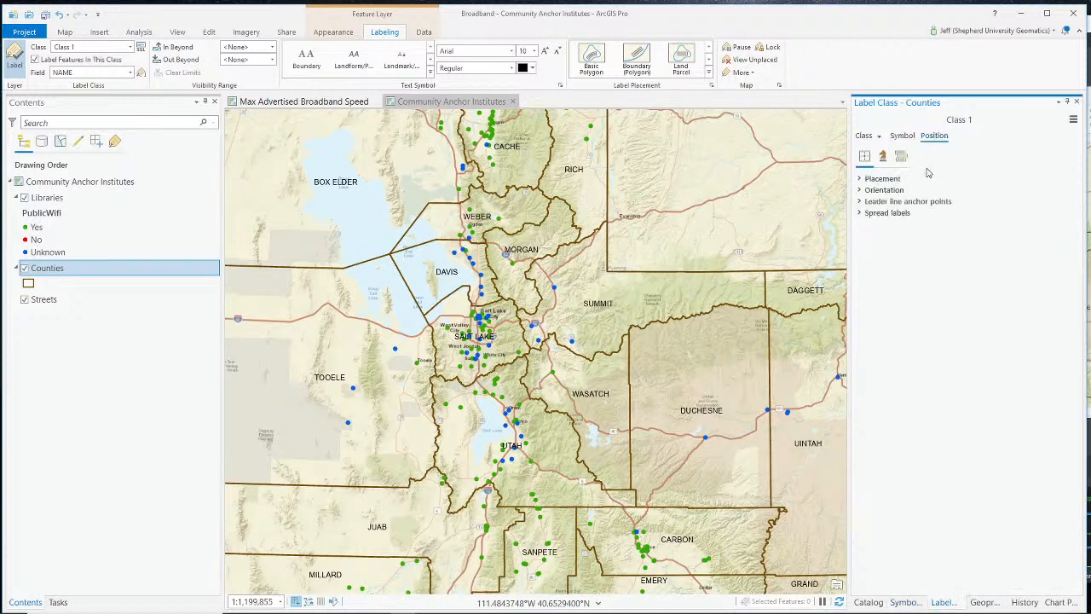
click(861, 179)
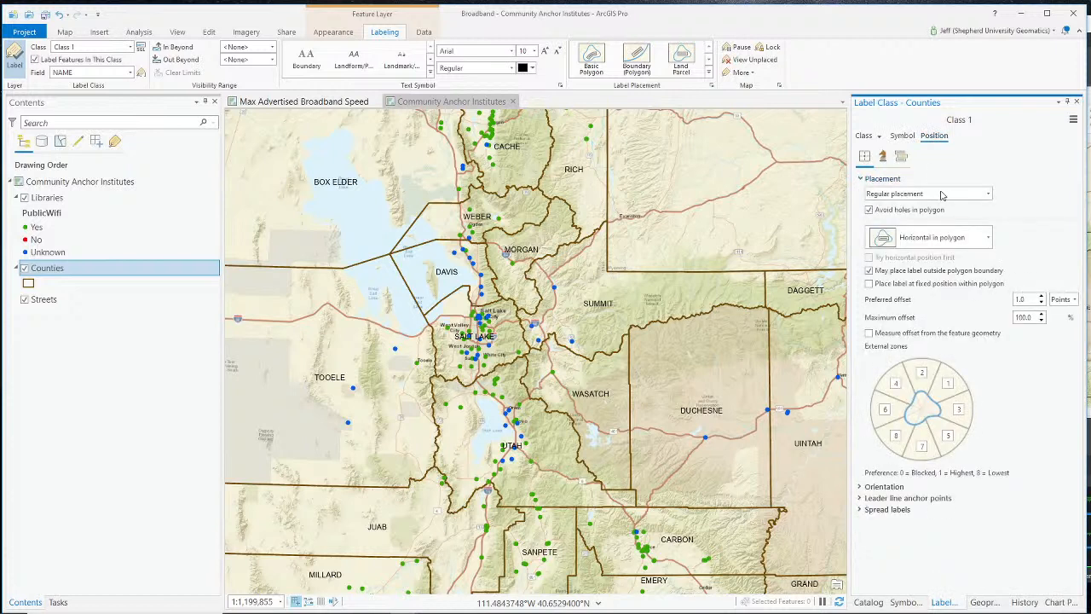
click(988, 195)
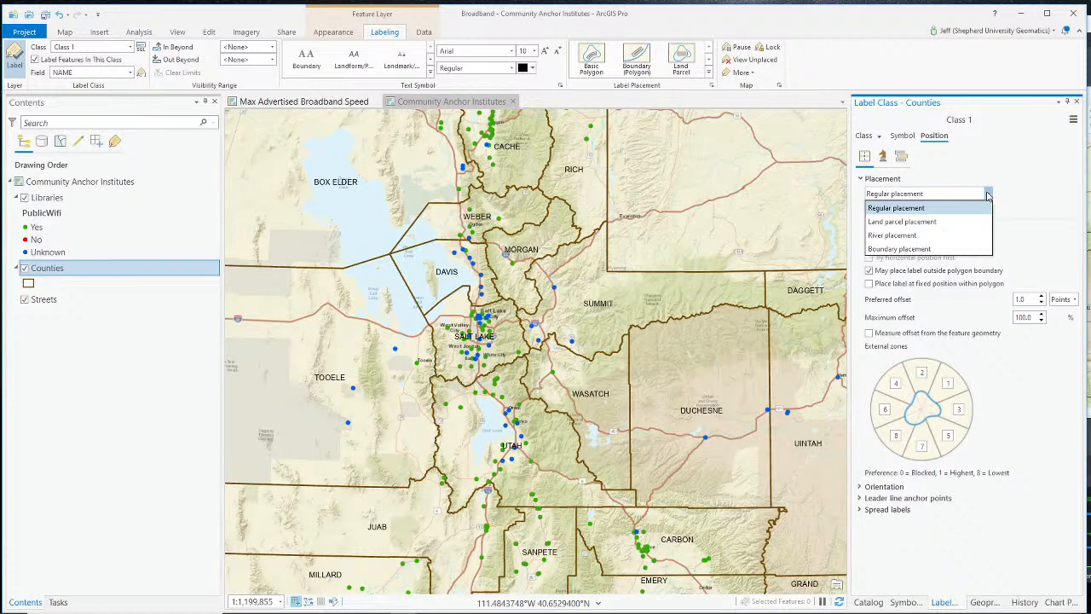
click(936, 249)
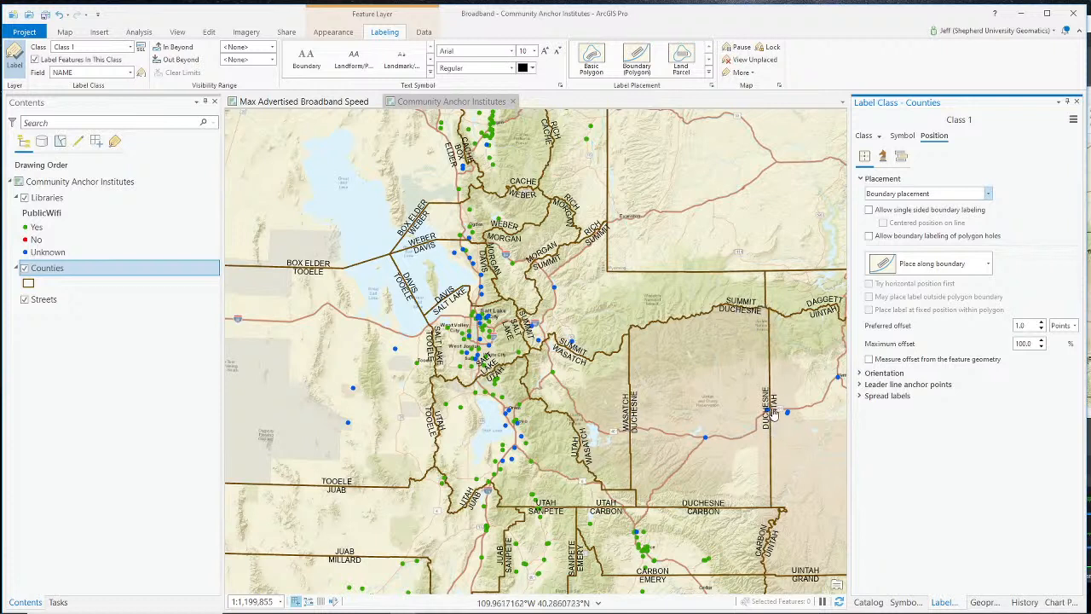
click(987, 266)
click(987, 268)
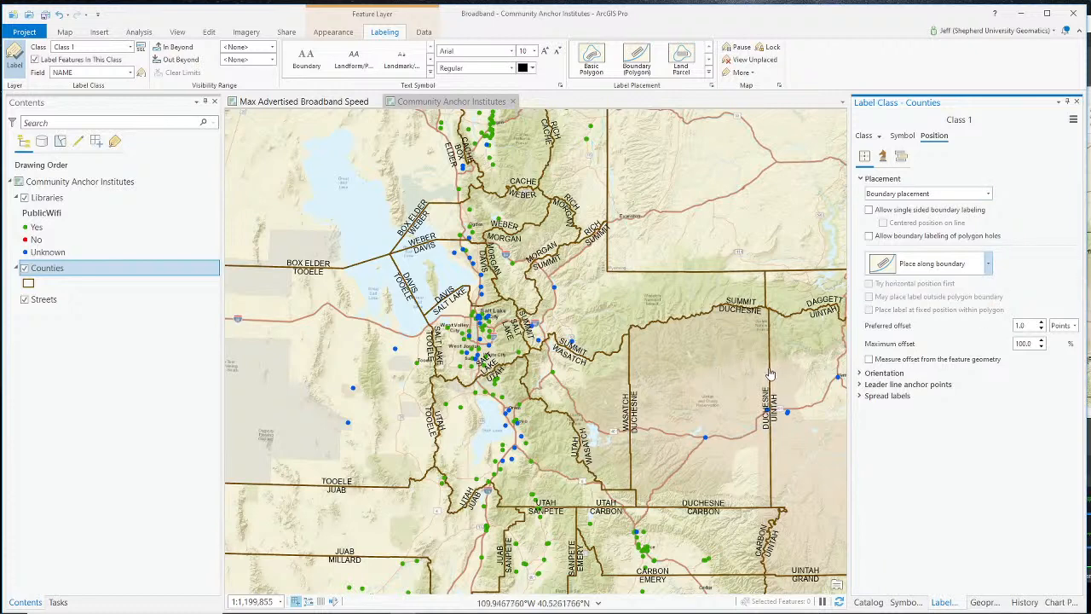
Set the minimum repeat interval of the county boundary labels to 1.0 inches in the conflict resolution settings.
scroll(768, 376, up, 1)
scroll(768, 376, up, 1)
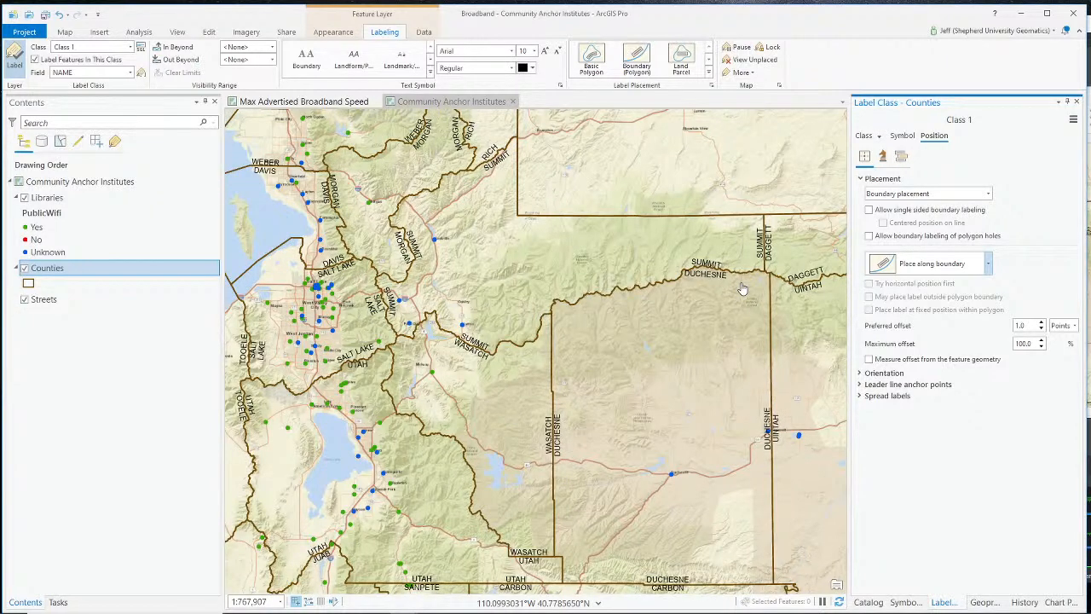
scroll(742, 290, down, 1)
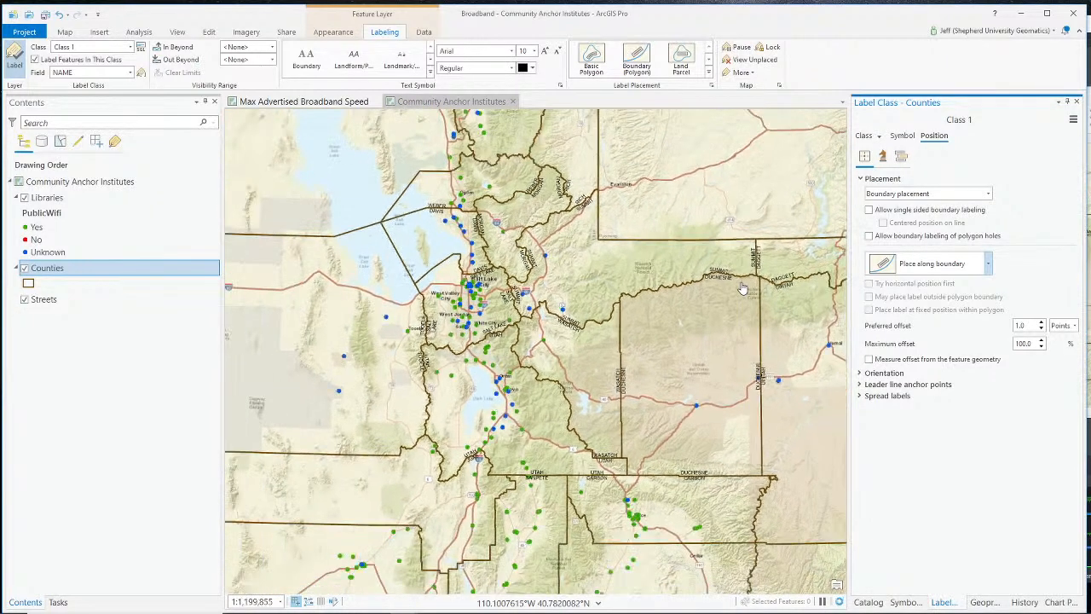
scroll(741, 379, up, 1)
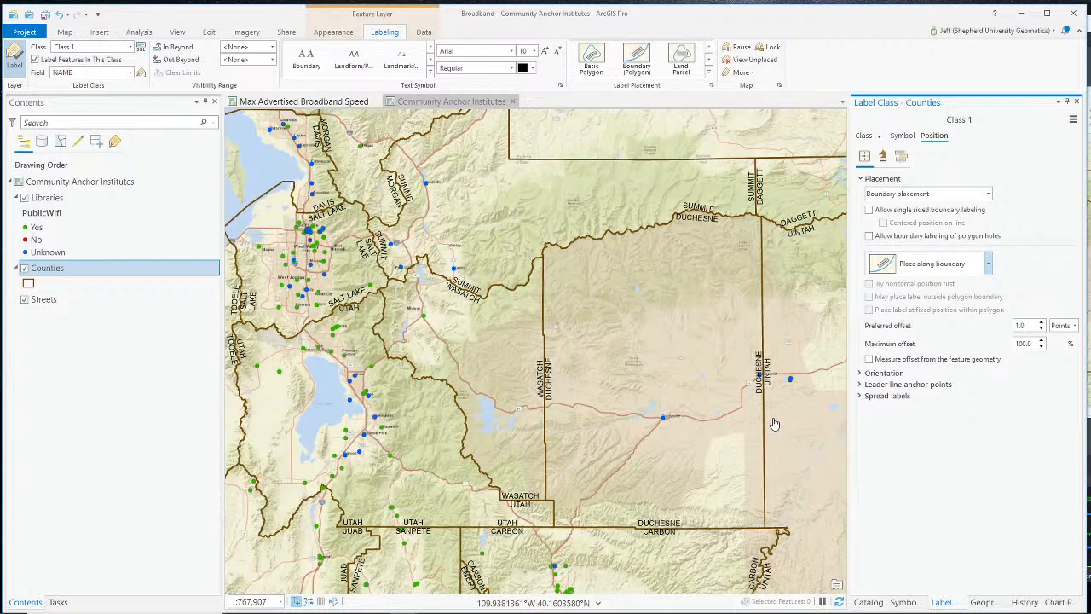
click(902, 161)
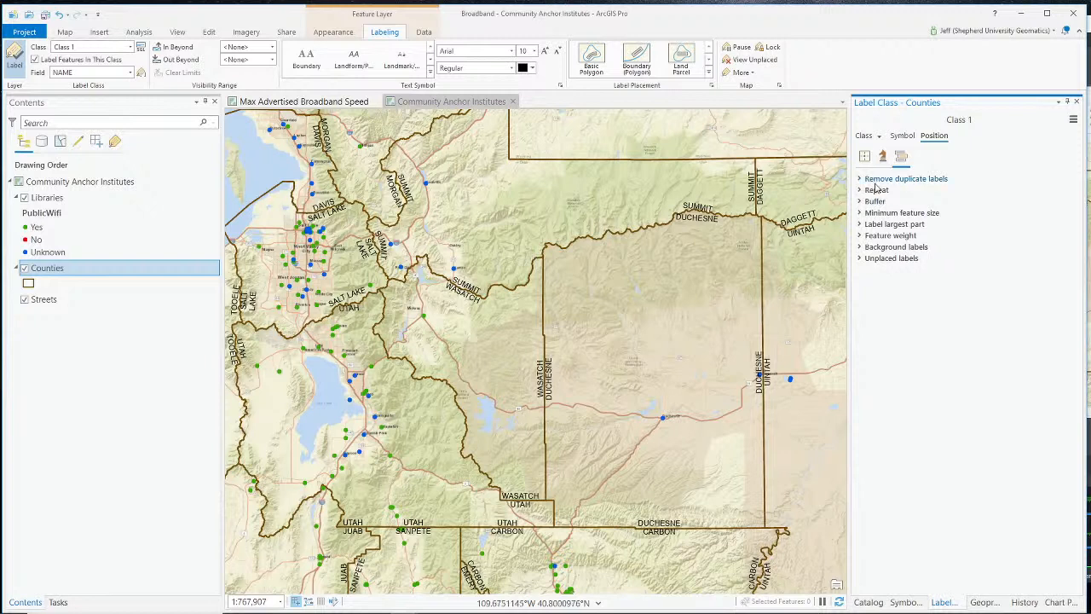
click(866, 190)
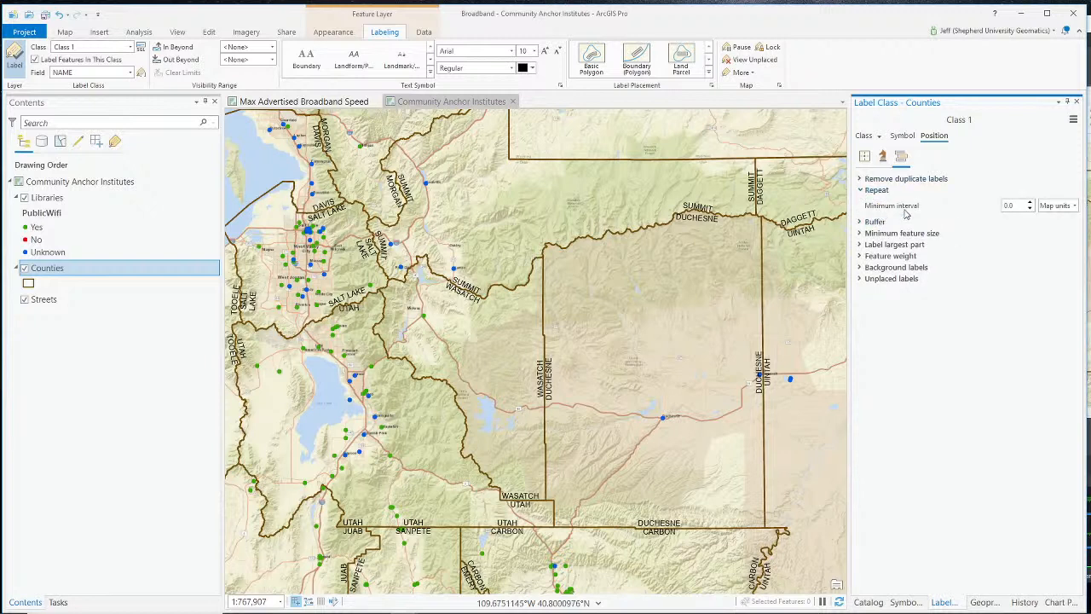
click(1074, 205)
click(1065, 248)
click(1041, 205)
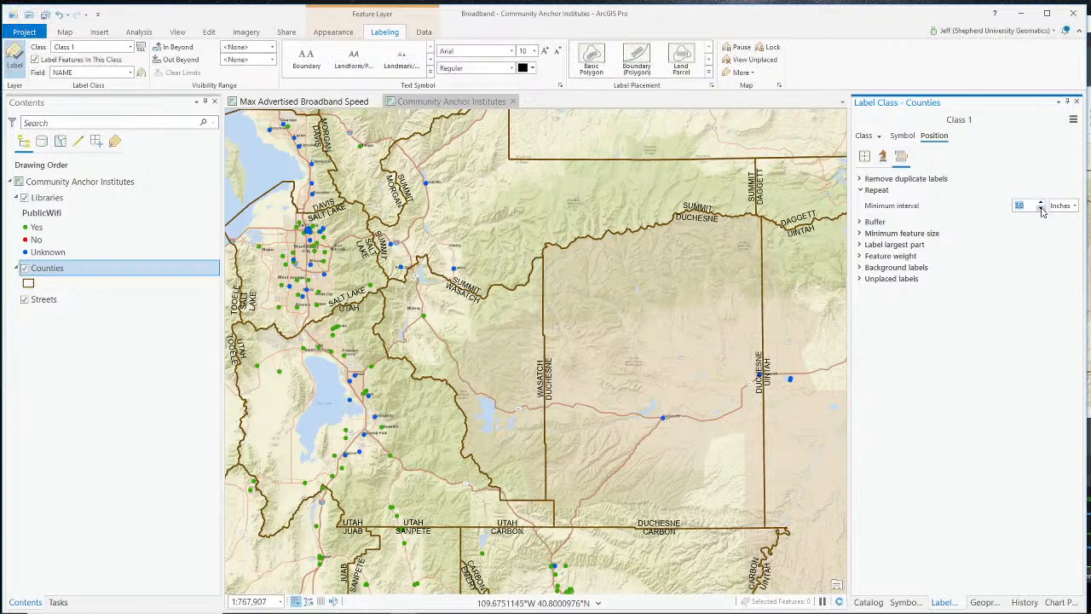
click(1032, 269)
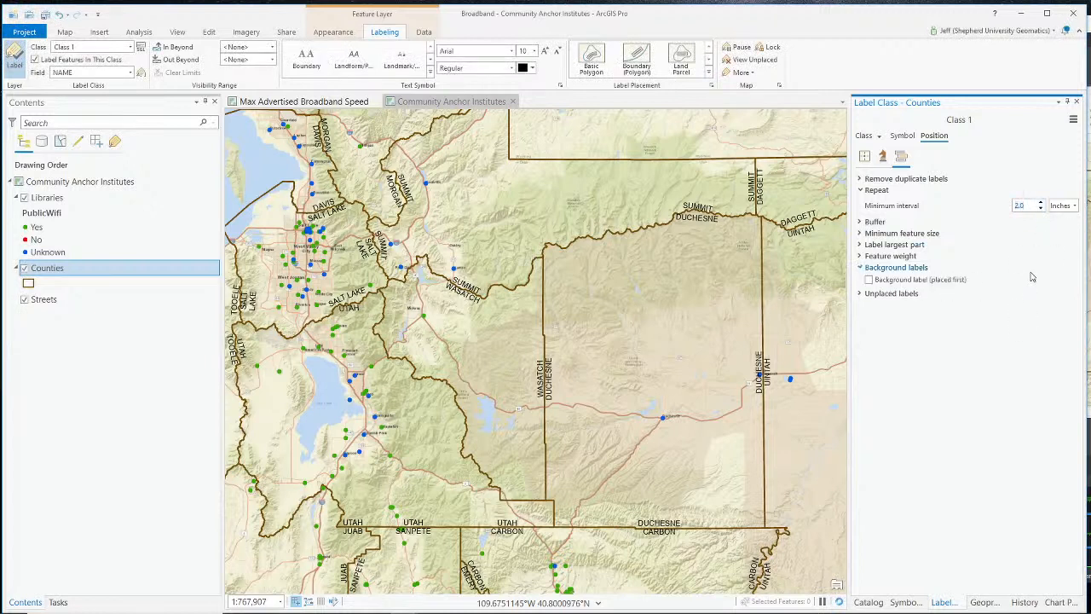
click(1041, 208)
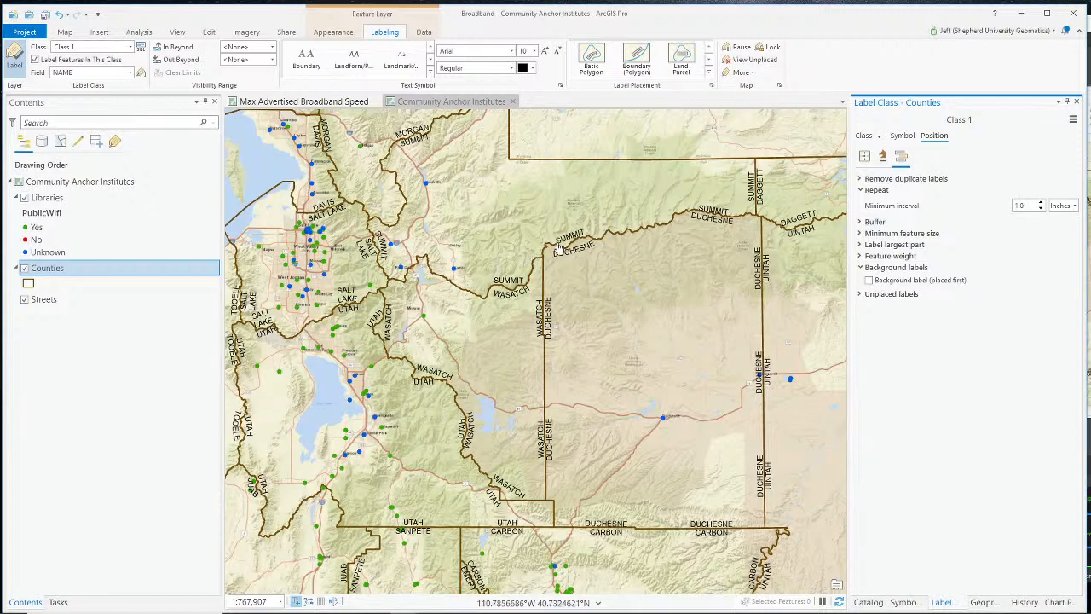
Examine how the county boundary labels repeat along the Summit and Duchesne border at several map scales.
scroll(682, 268, up, 1)
scroll(680, 277, up, 6)
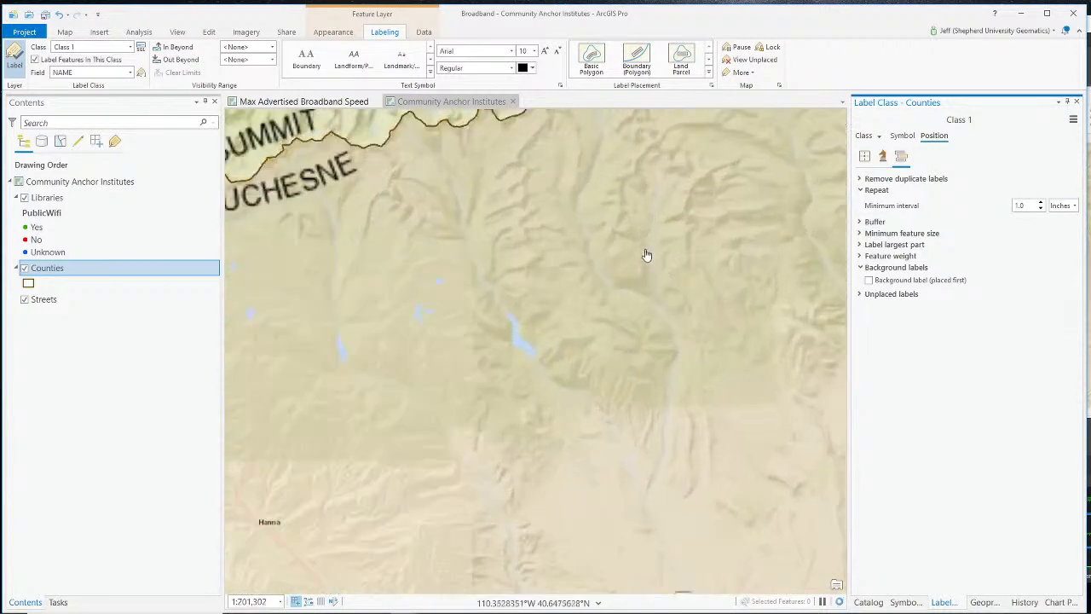
drag(619, 215, 699, 440)
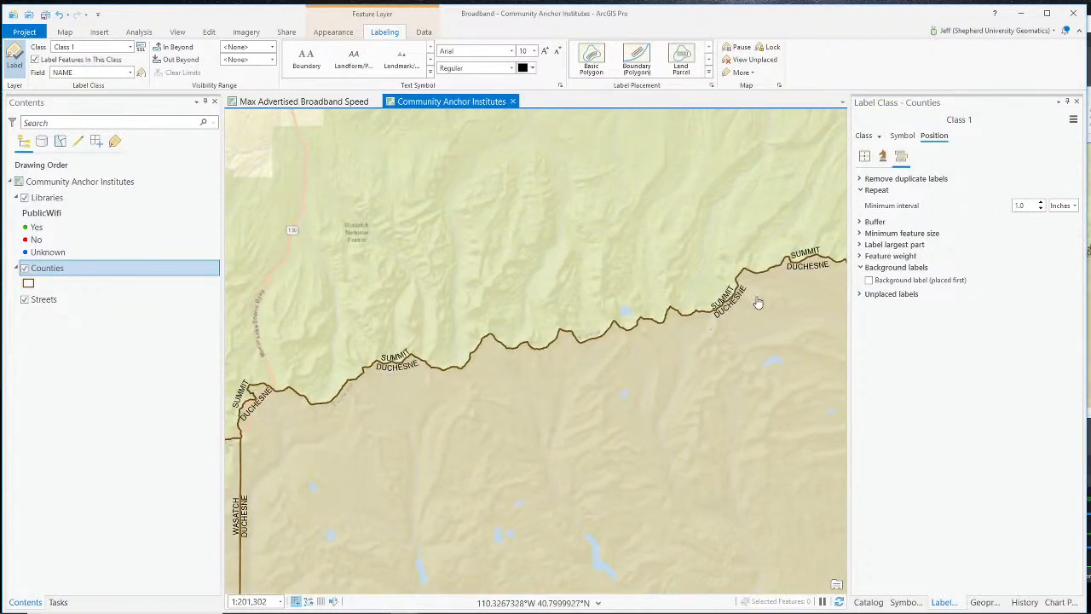
scroll(768, 315, down, 2)
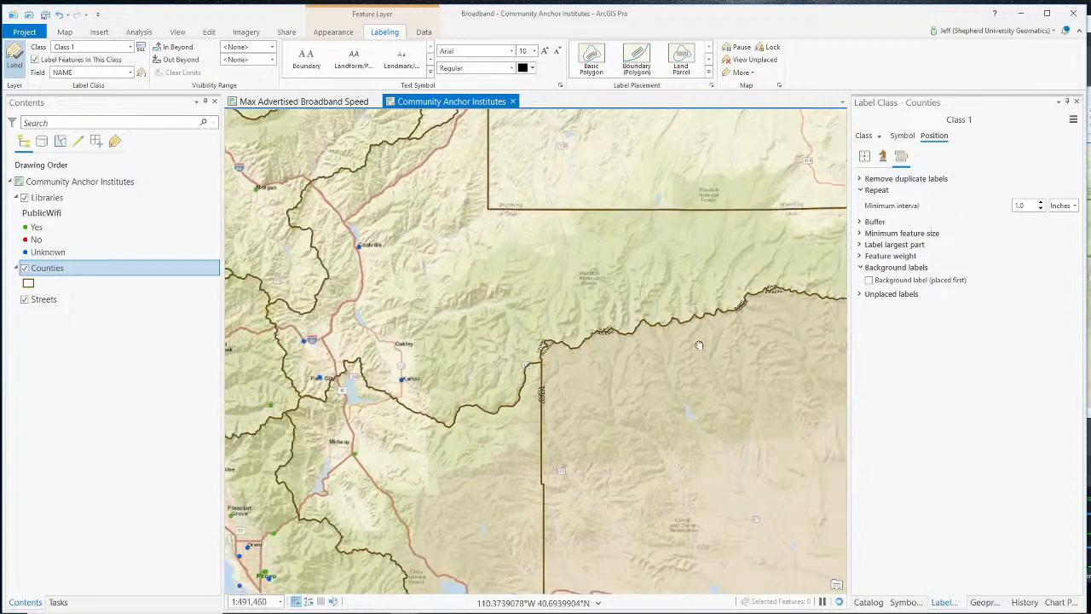
drag(722, 349, 636, 297)
scroll(636, 297, down, 1)
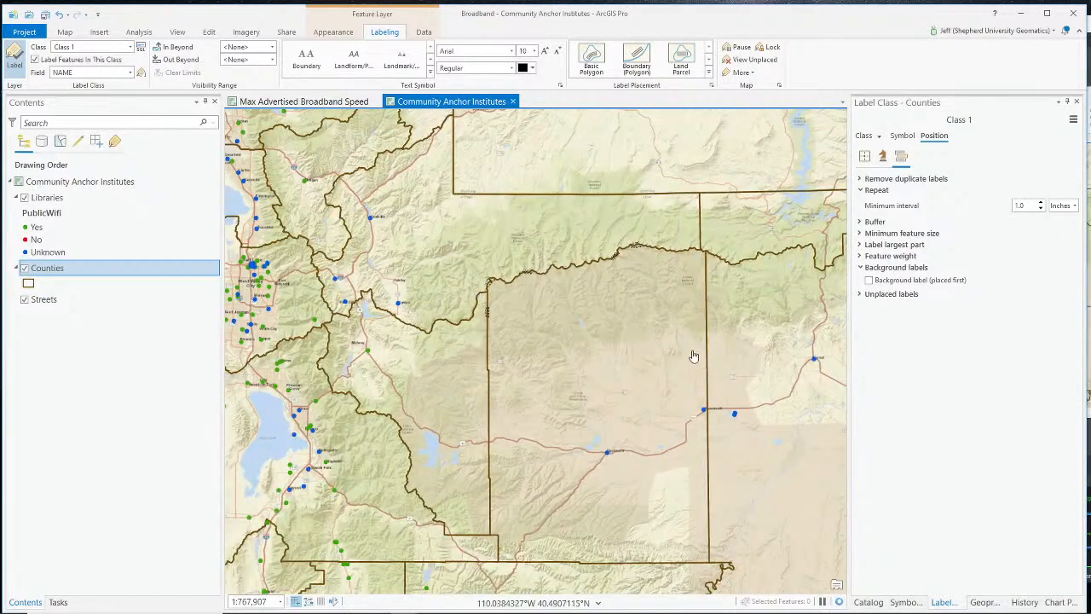
drag(602, 365, 619, 341)
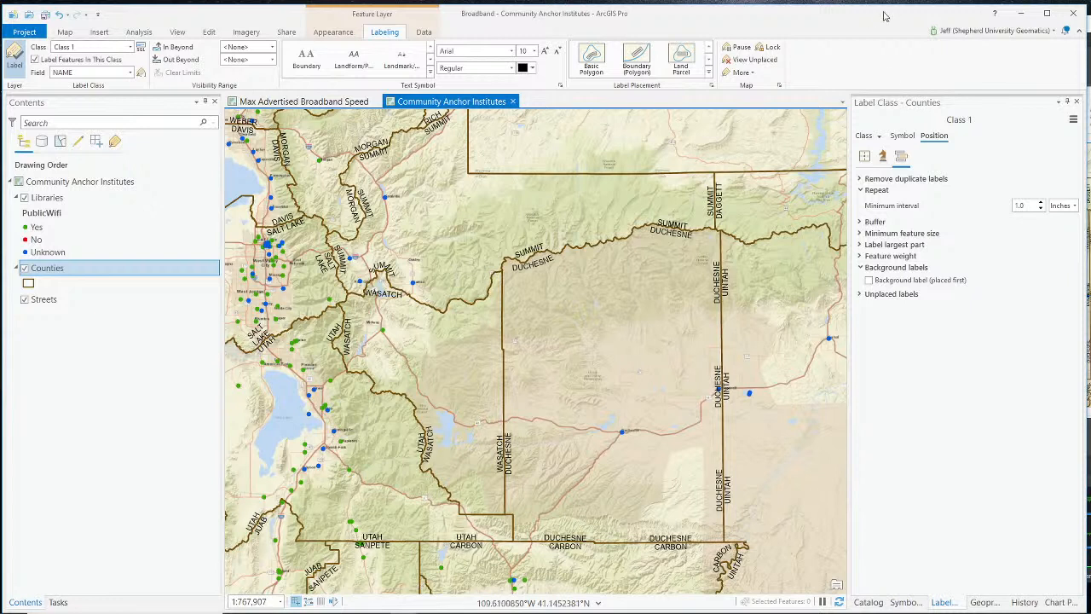
Review the boundary placement settings and set the county labels' minimum repeat interval to 2.0 inches.
click(865, 156)
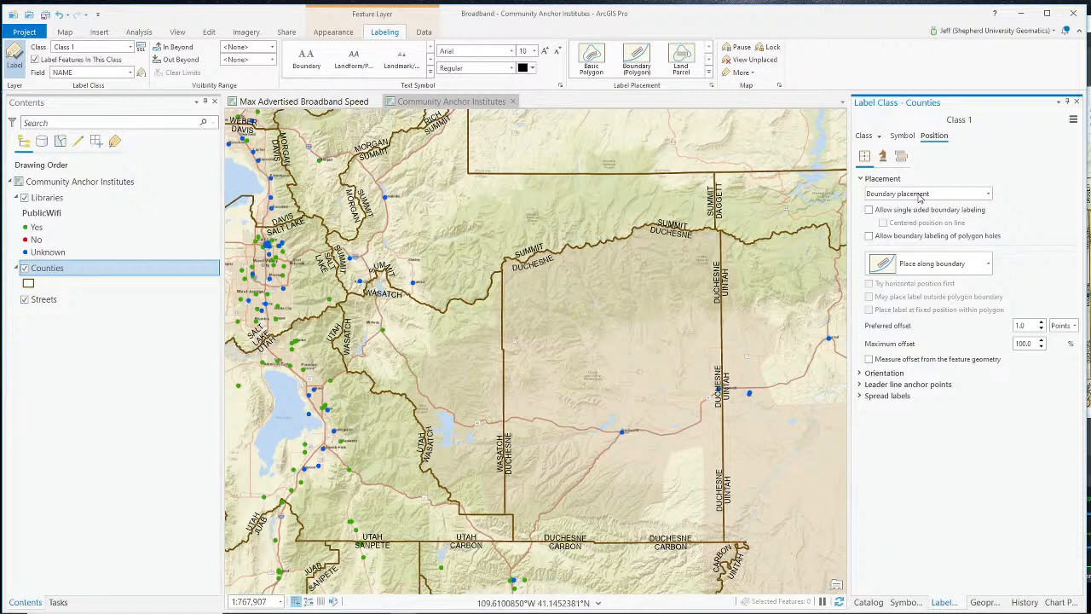
click(965, 266)
click(966, 265)
click(901, 156)
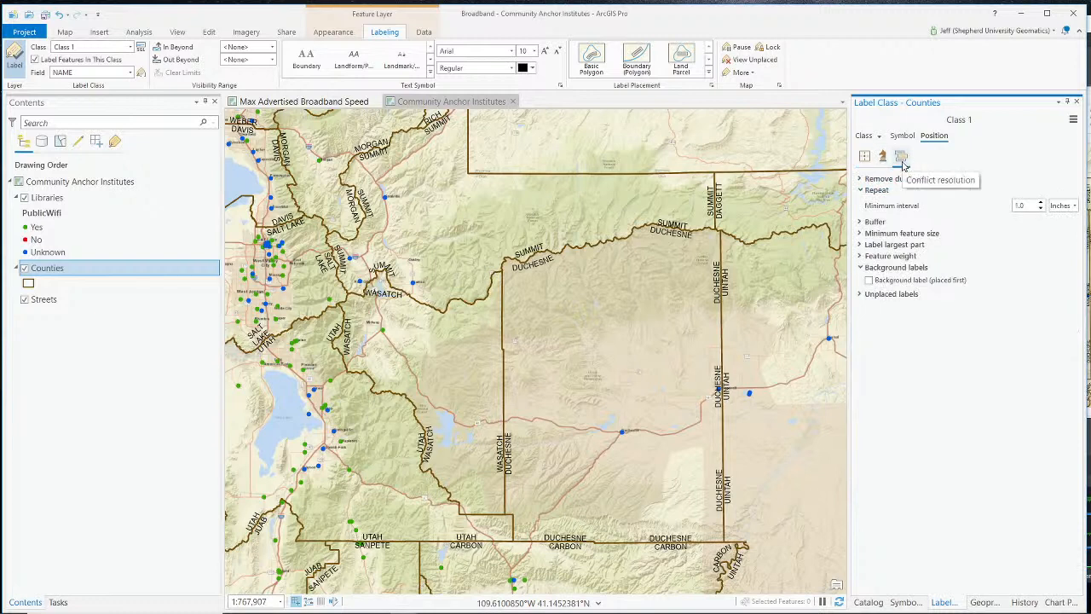
click(863, 191)
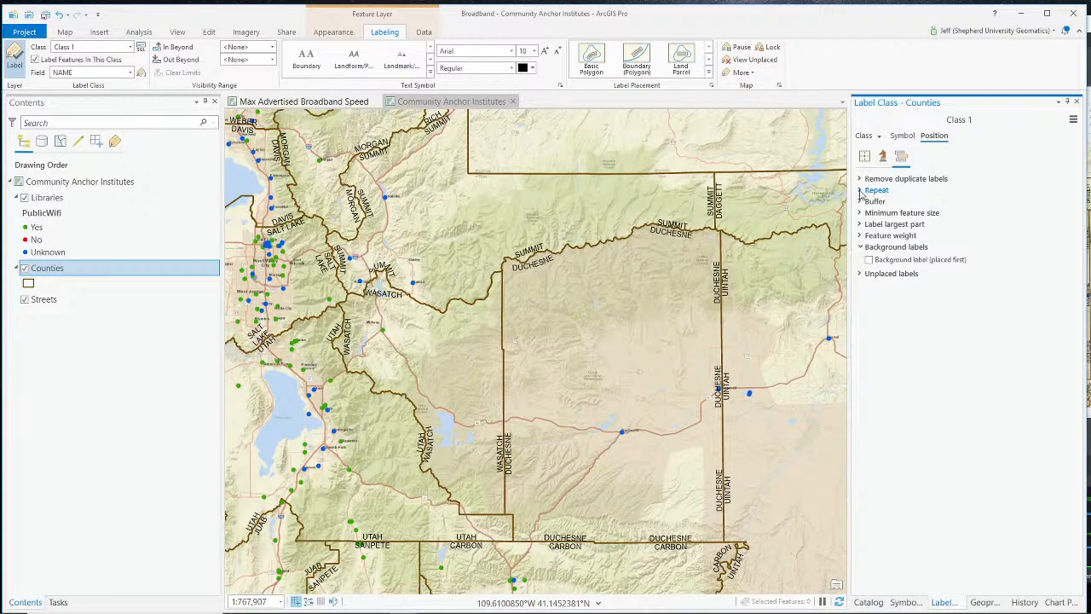
click(860, 191)
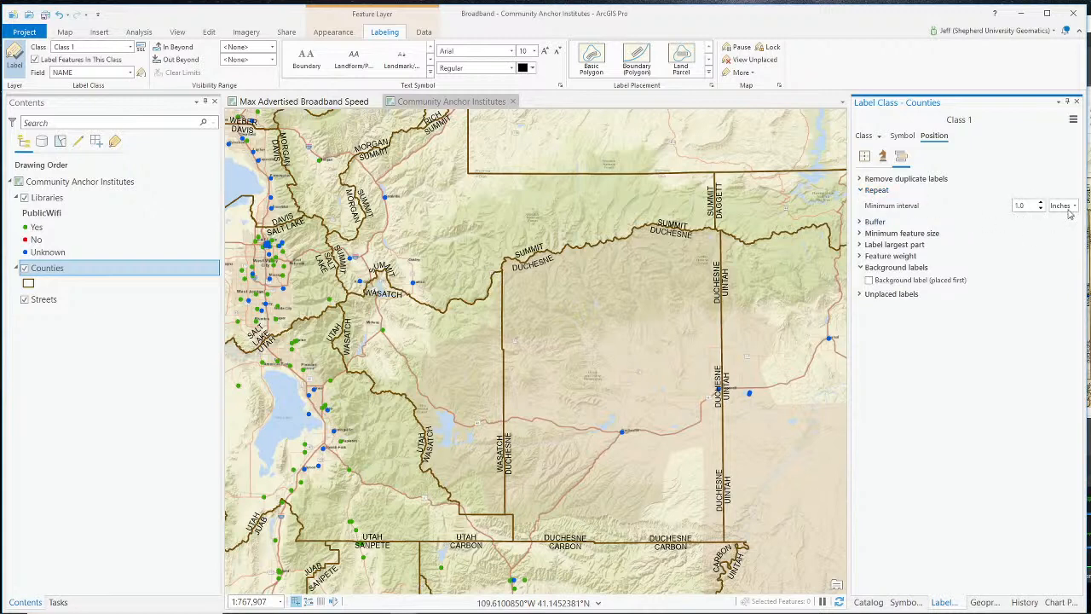
click(1041, 205)
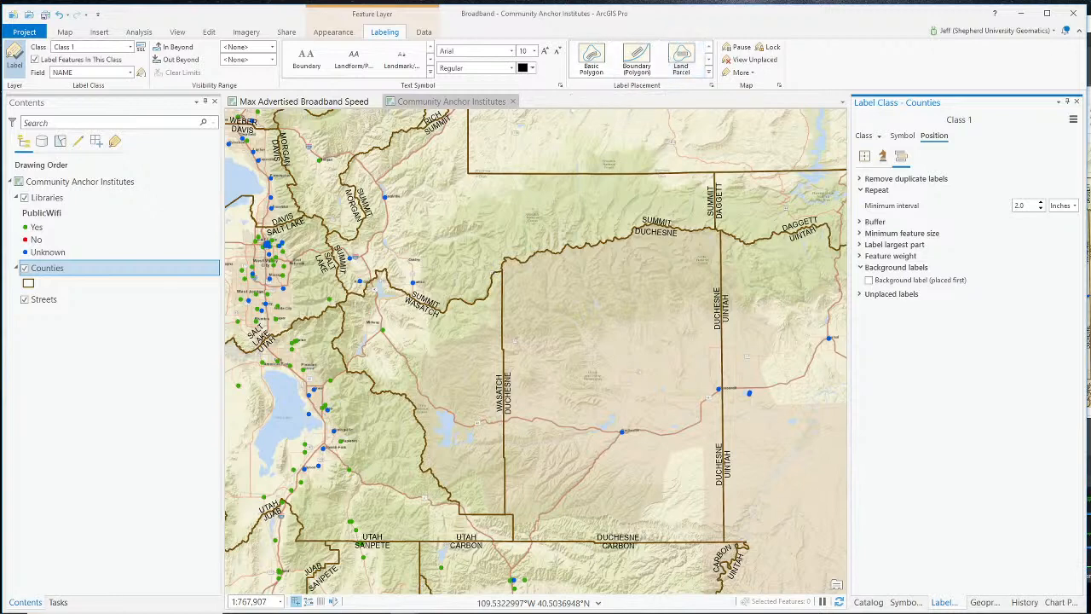
click(1088, 51)
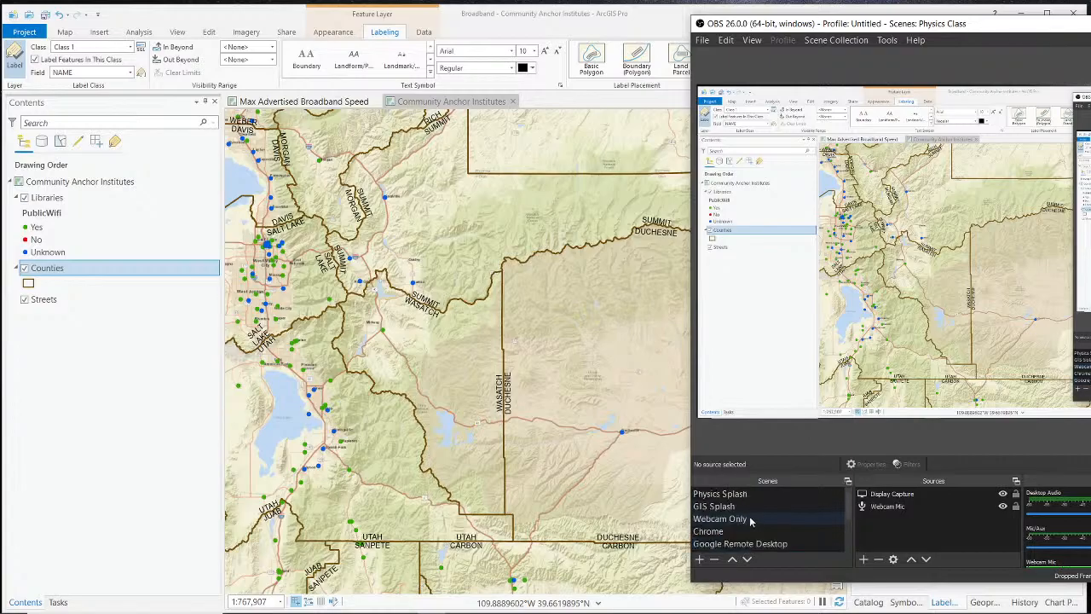
click(750, 520)
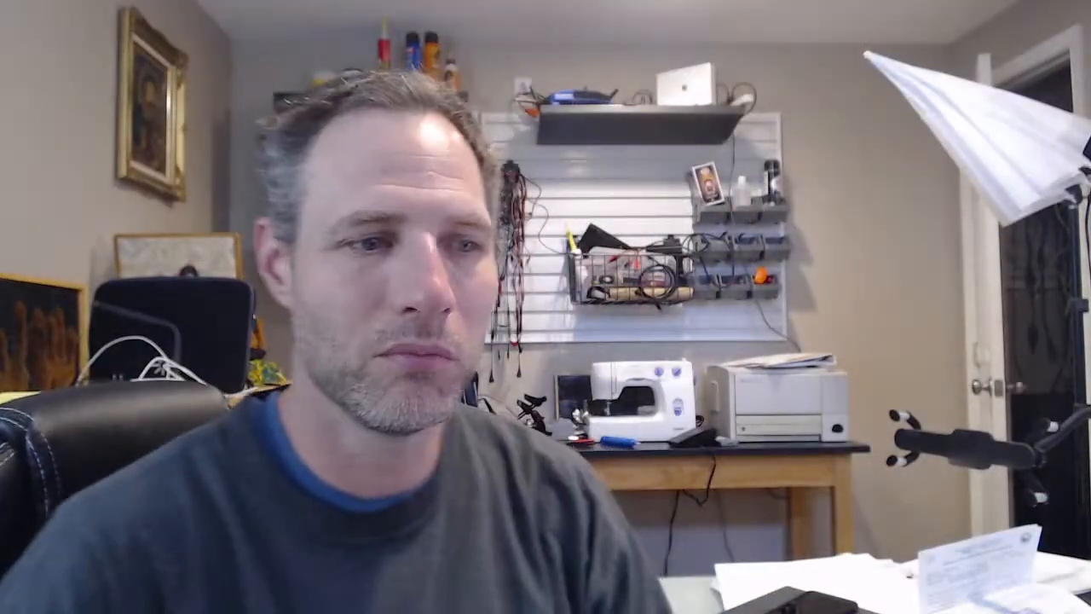